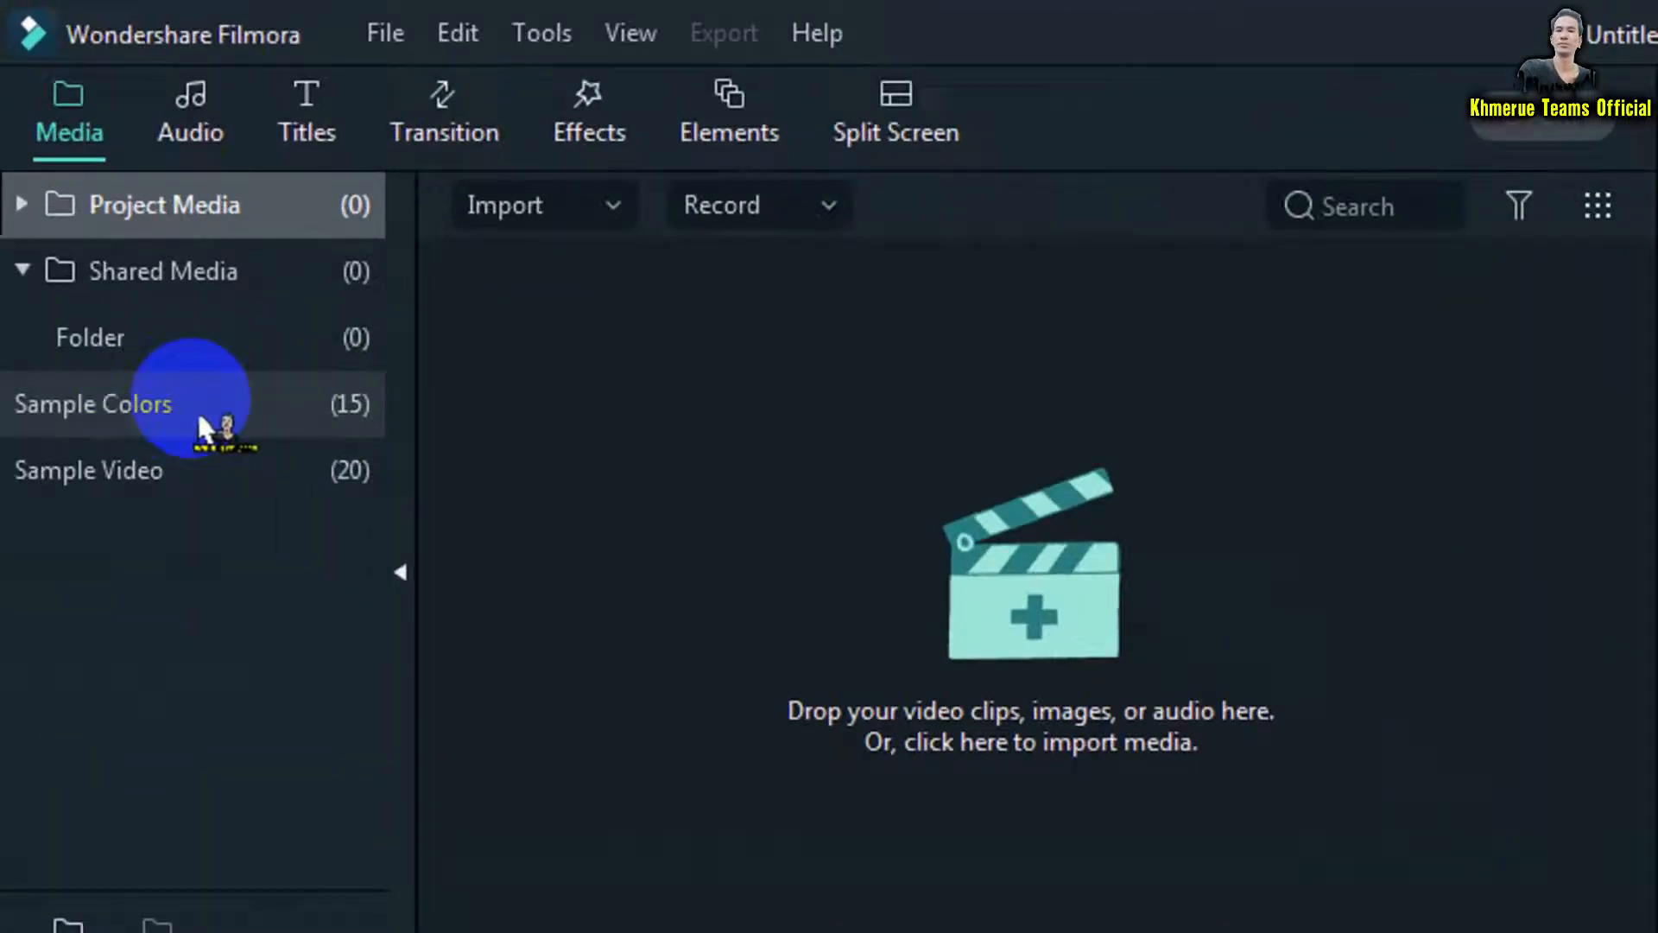
Add the Green sample color at the start of video track 2
{"action": "left_click", "coordinate": [288, 402]}
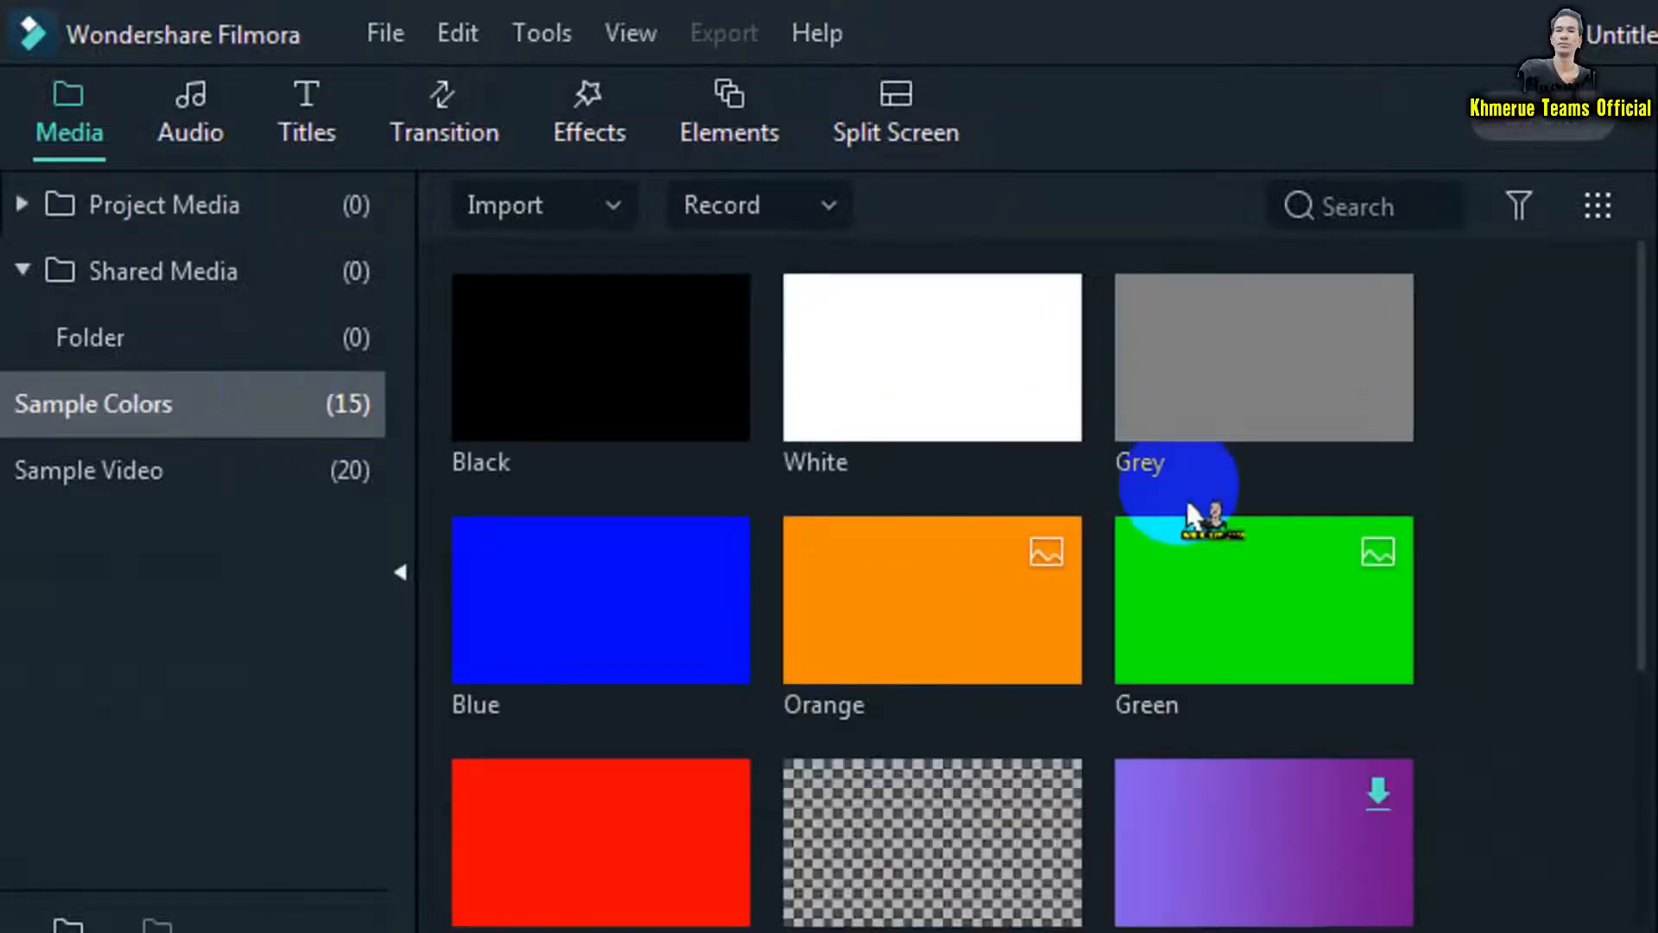
{"action": "scroll", "coordinate": [1192, 518], "scroll_direction": "down", "scroll_amount": 5}
{"action": "scroll", "coordinate": [1197, 522], "scroll_direction": "up", "scroll_amount": 5}
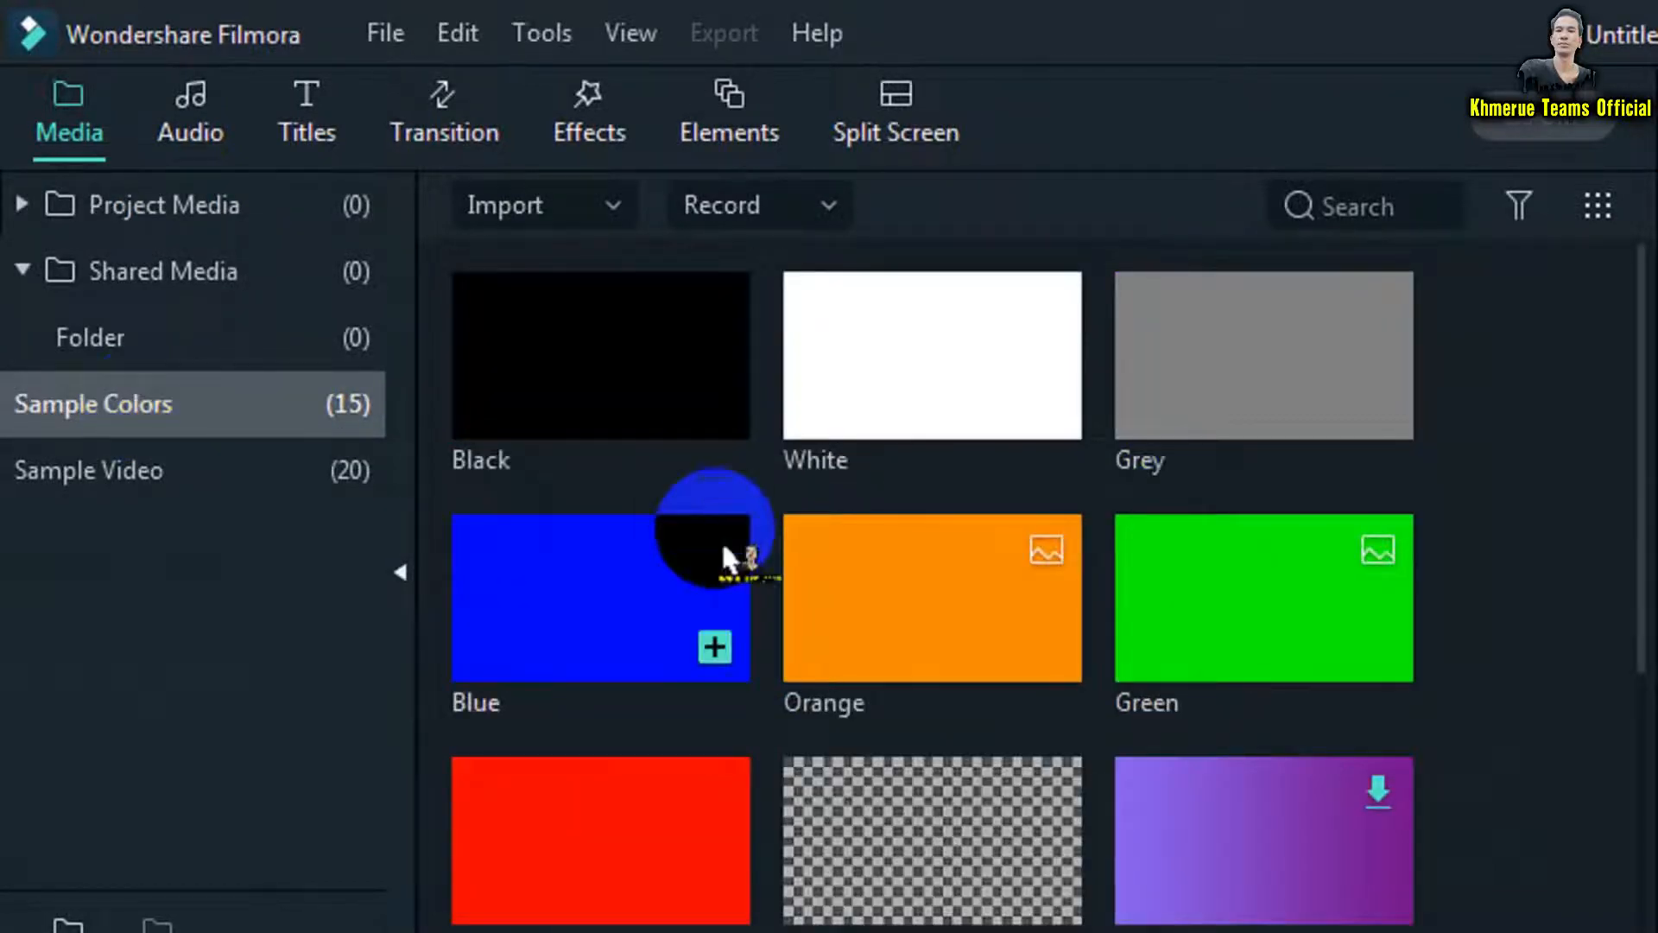
{"action": "scroll", "coordinate": [1248, 683], "scroll_direction": "down", "scroll_amount": 5}
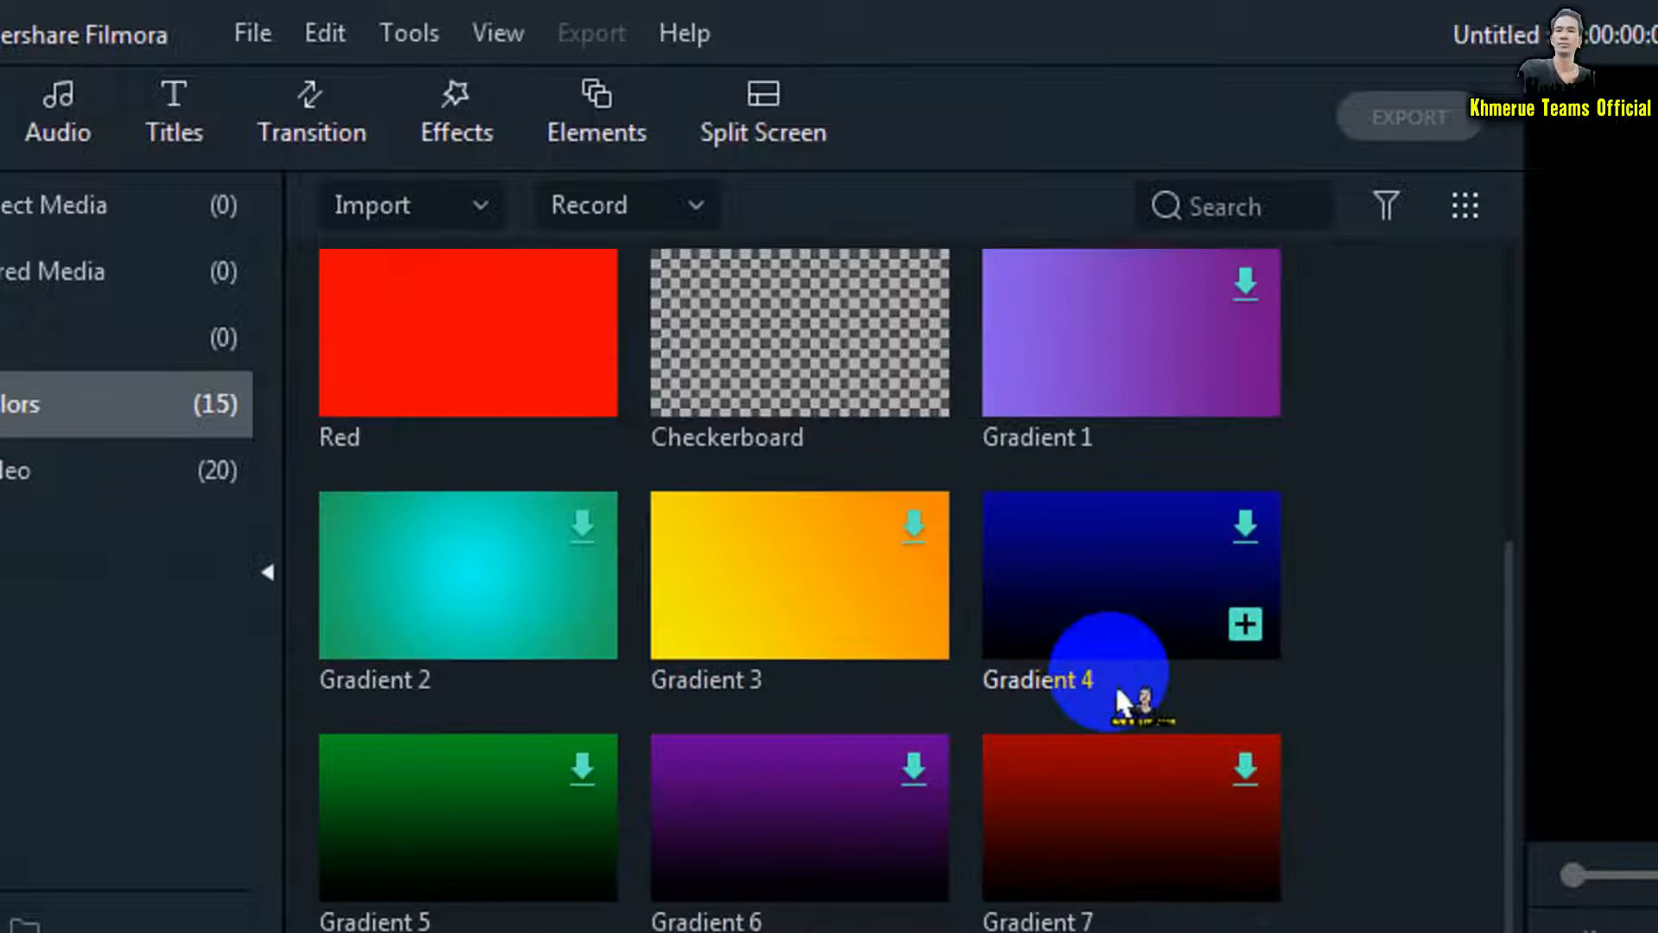
{"action": "scroll", "coordinate": [1116, 691], "scroll_direction": "up", "scroll_amount": 5}
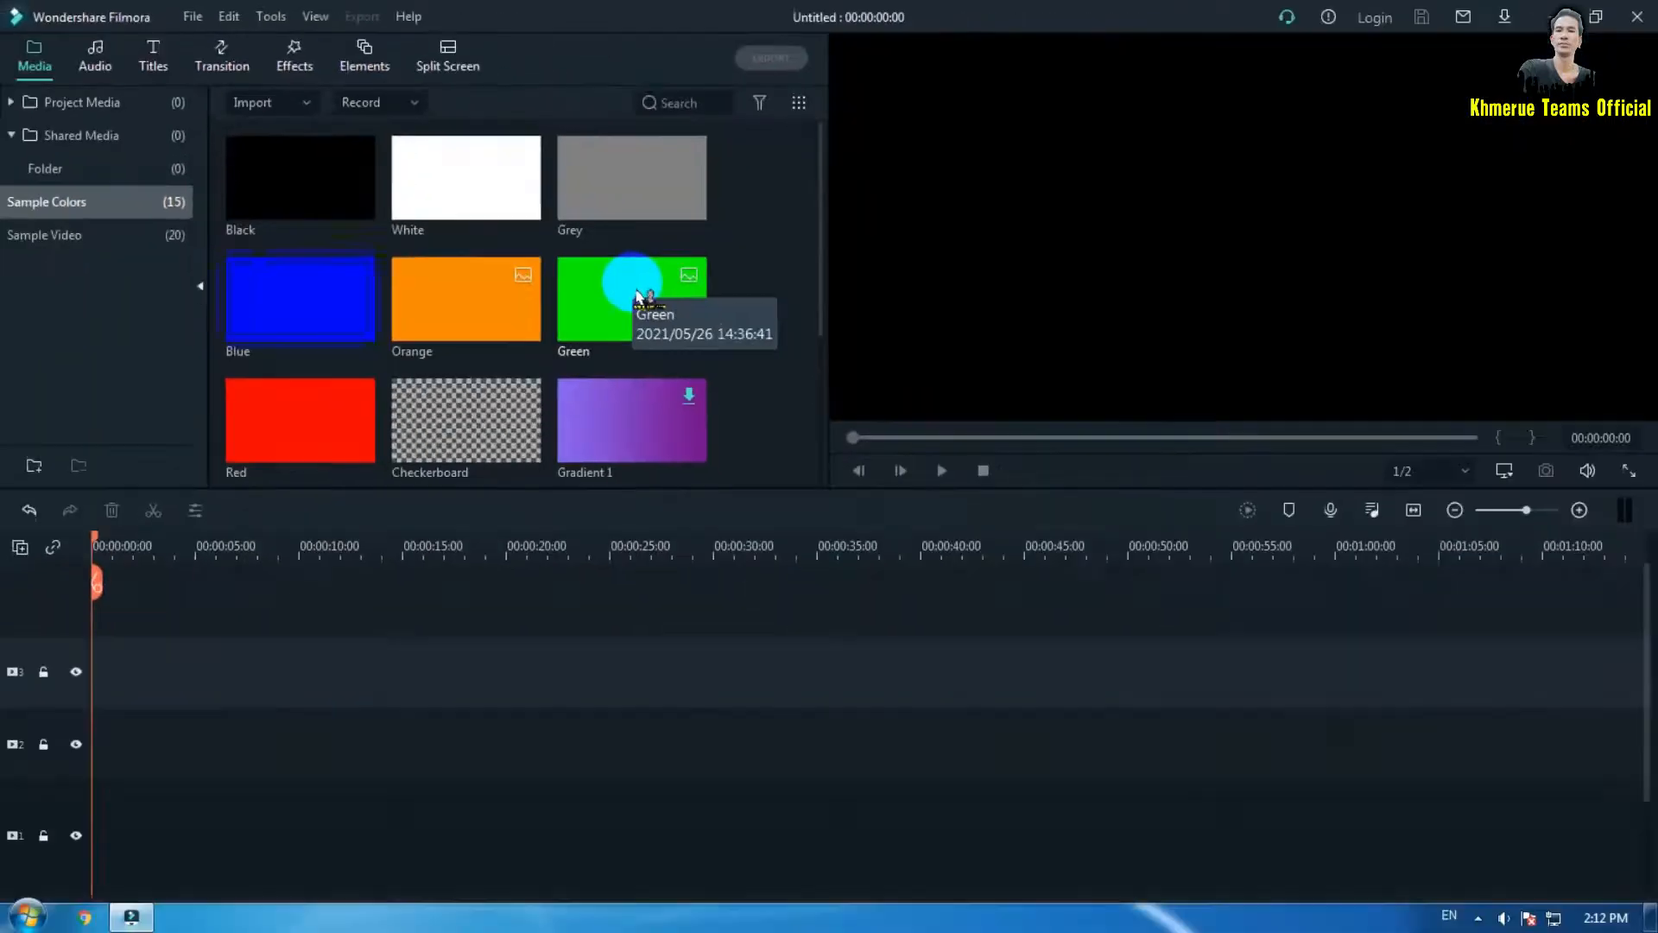
{"action": "left_click_drag", "start_coordinate": [639, 297], "coordinate": [103, 756]}
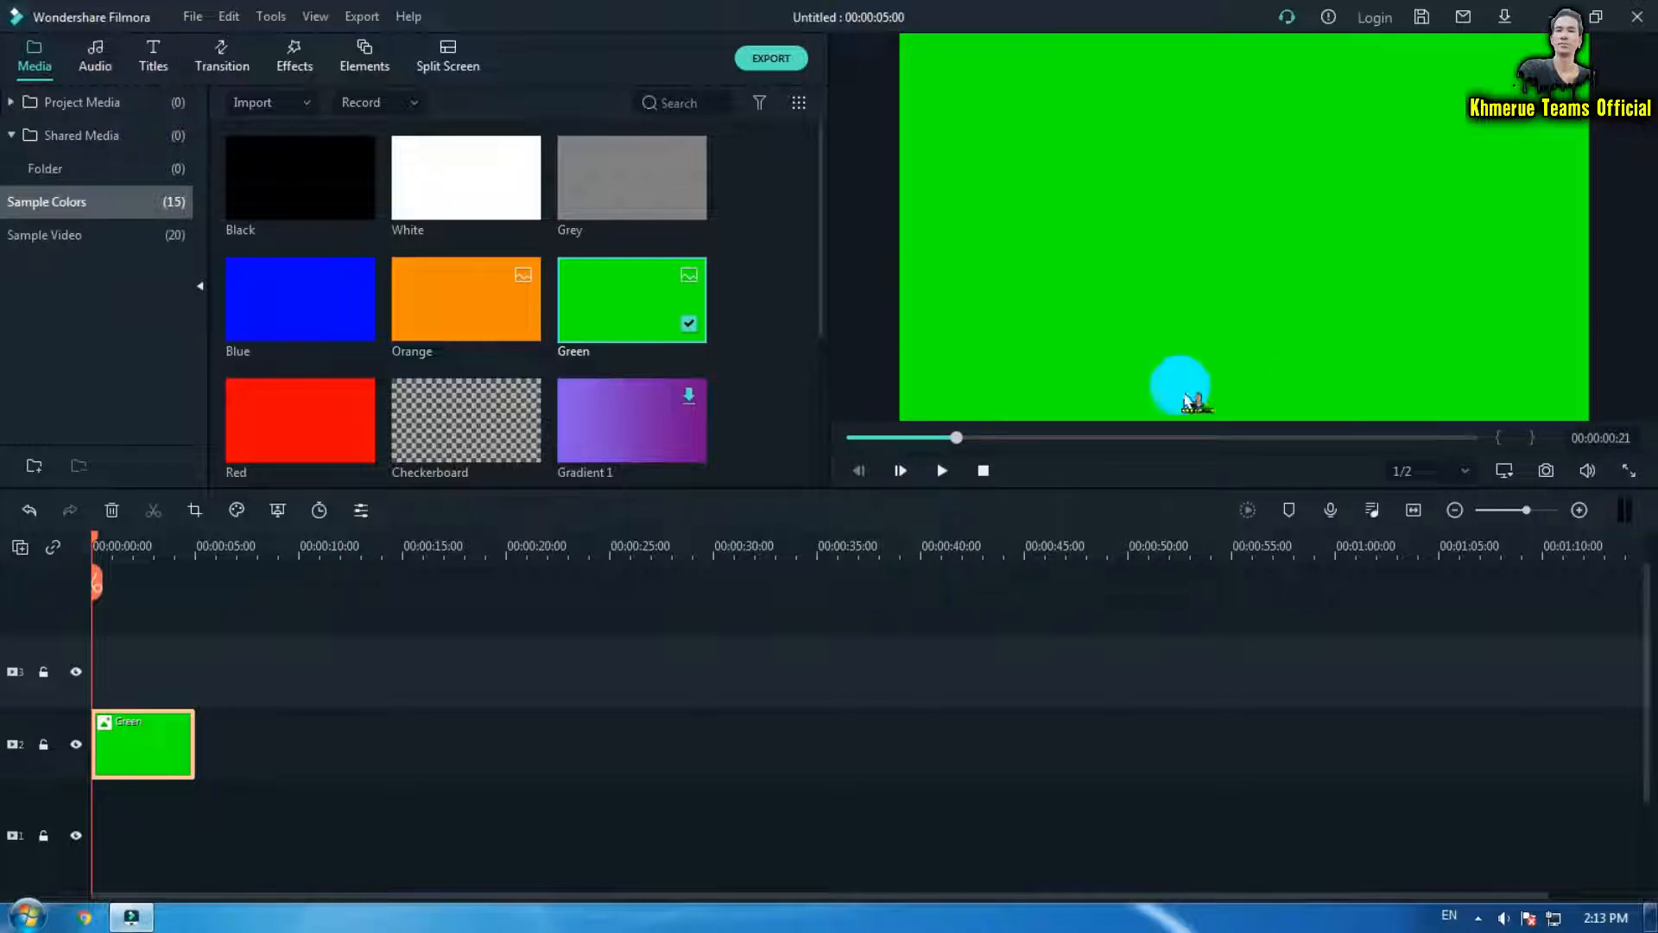
Place the Orange sample color on the track above the green clip and shrink it to a thin full-width strip along the frame's lower edge
{"action": "left_click", "coordinate": [469, 298]}
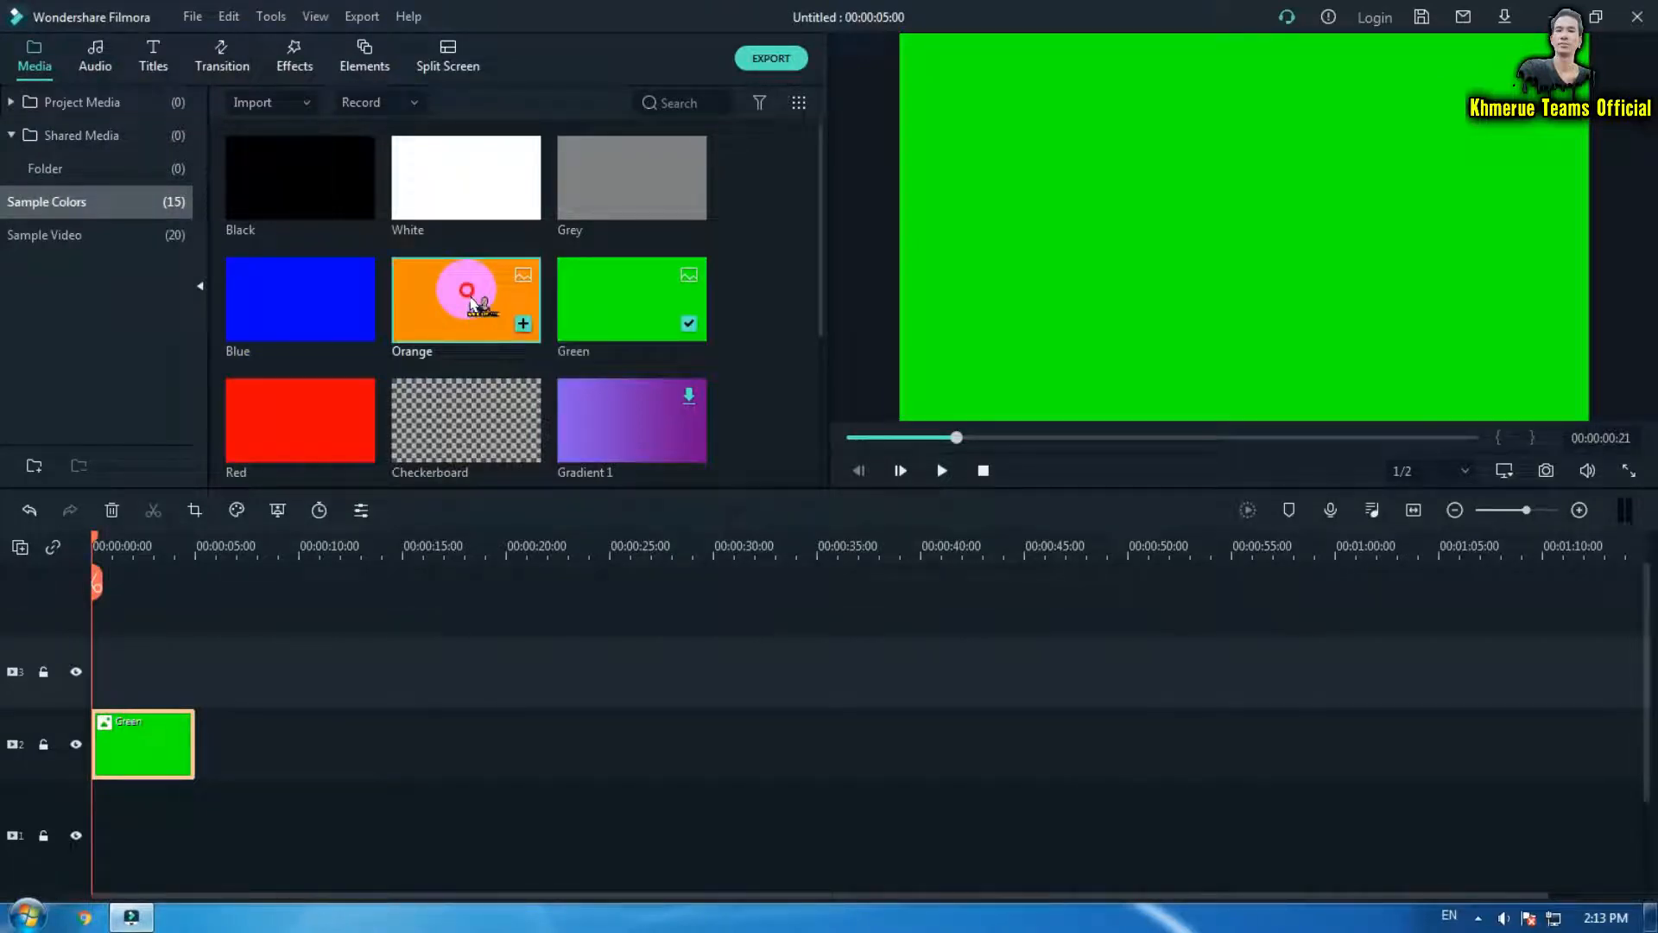
{"action": "left_click_drag", "start_coordinate": [469, 298], "coordinate": [97, 695]}
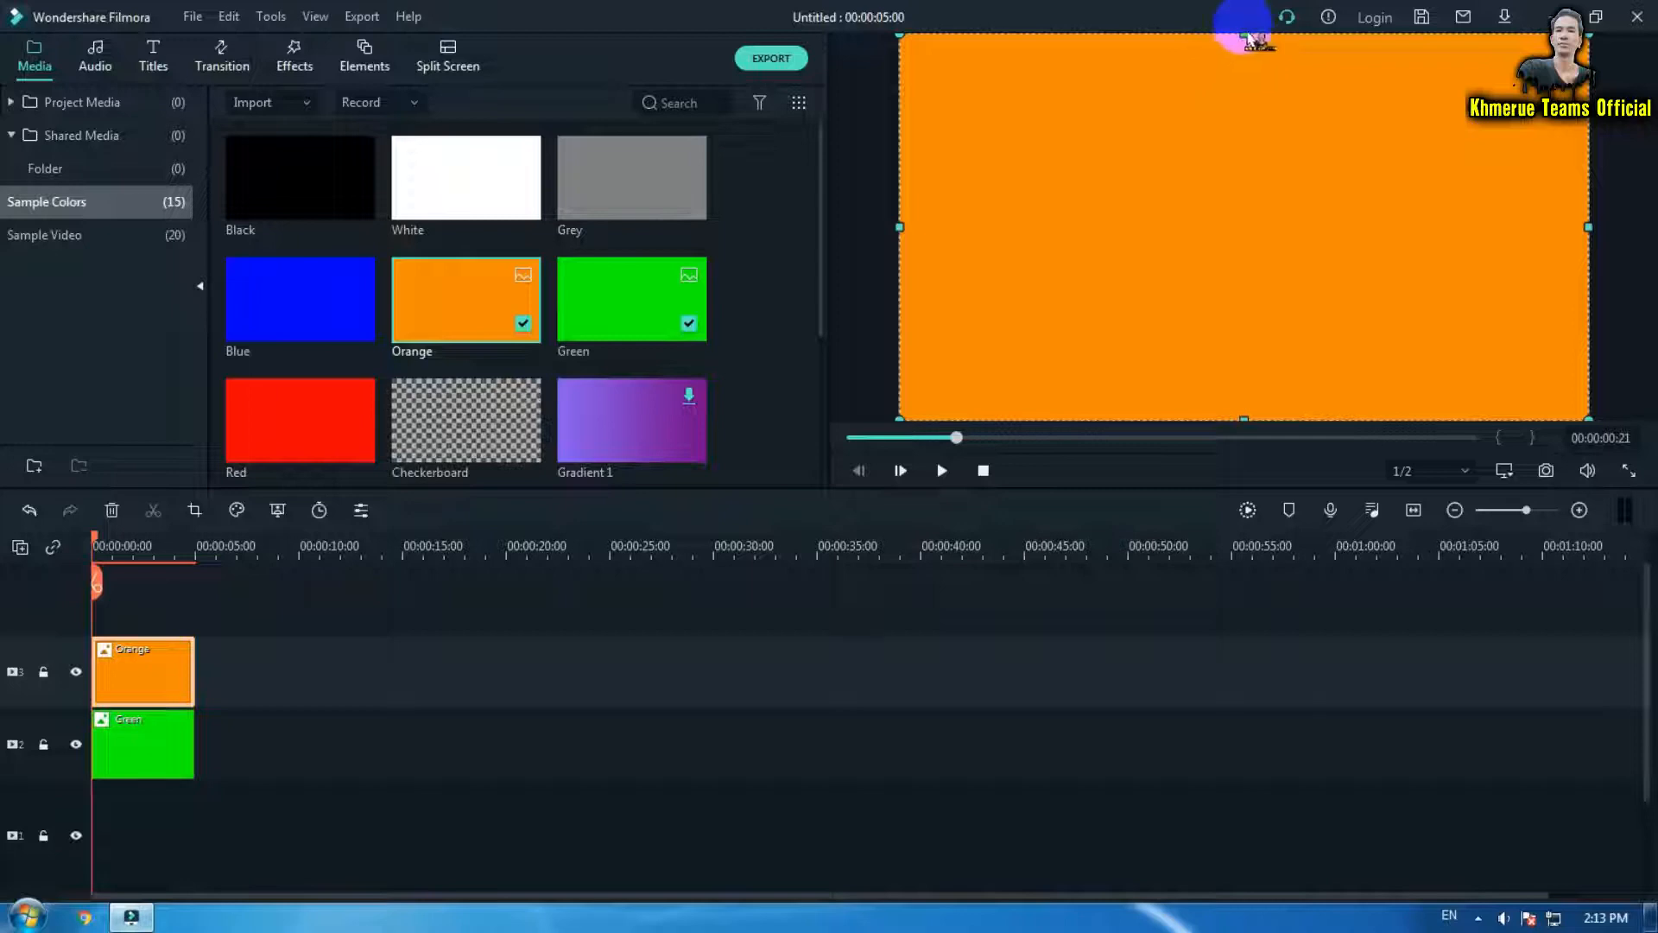
{"action": "left_click_drag", "start_coordinate": [1245, 35], "coordinate": [1233, 385]}
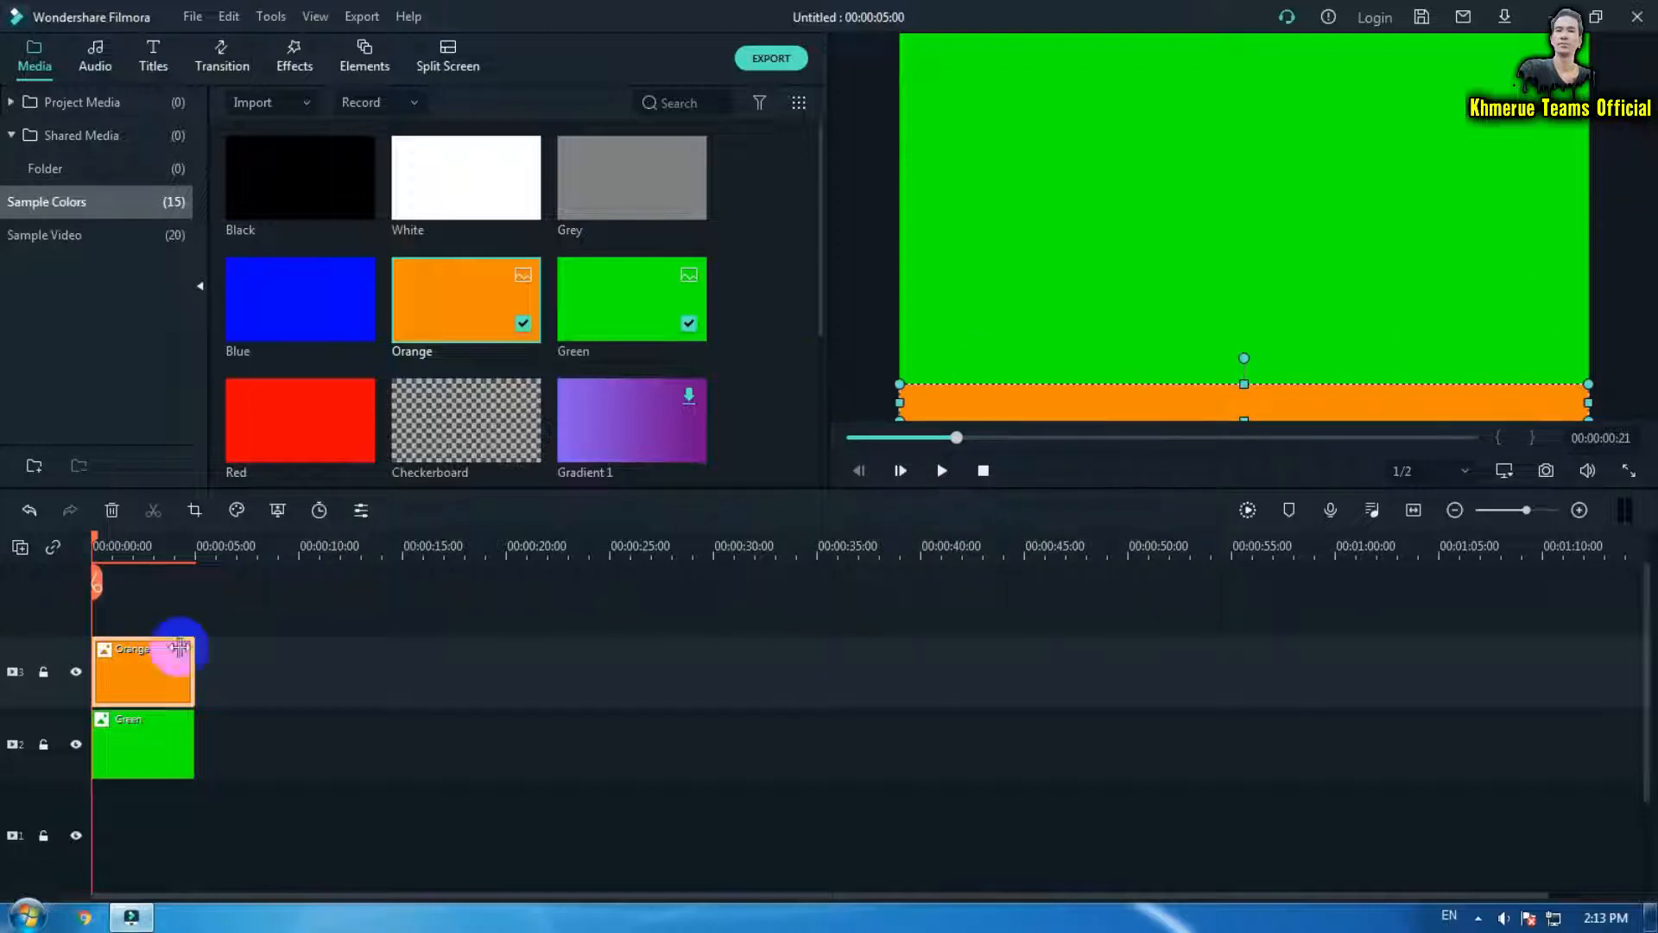
Examine the orange clip's preset and custom animation options, color settings and image settings
{"action": "double_click", "coordinate": [138, 665]}
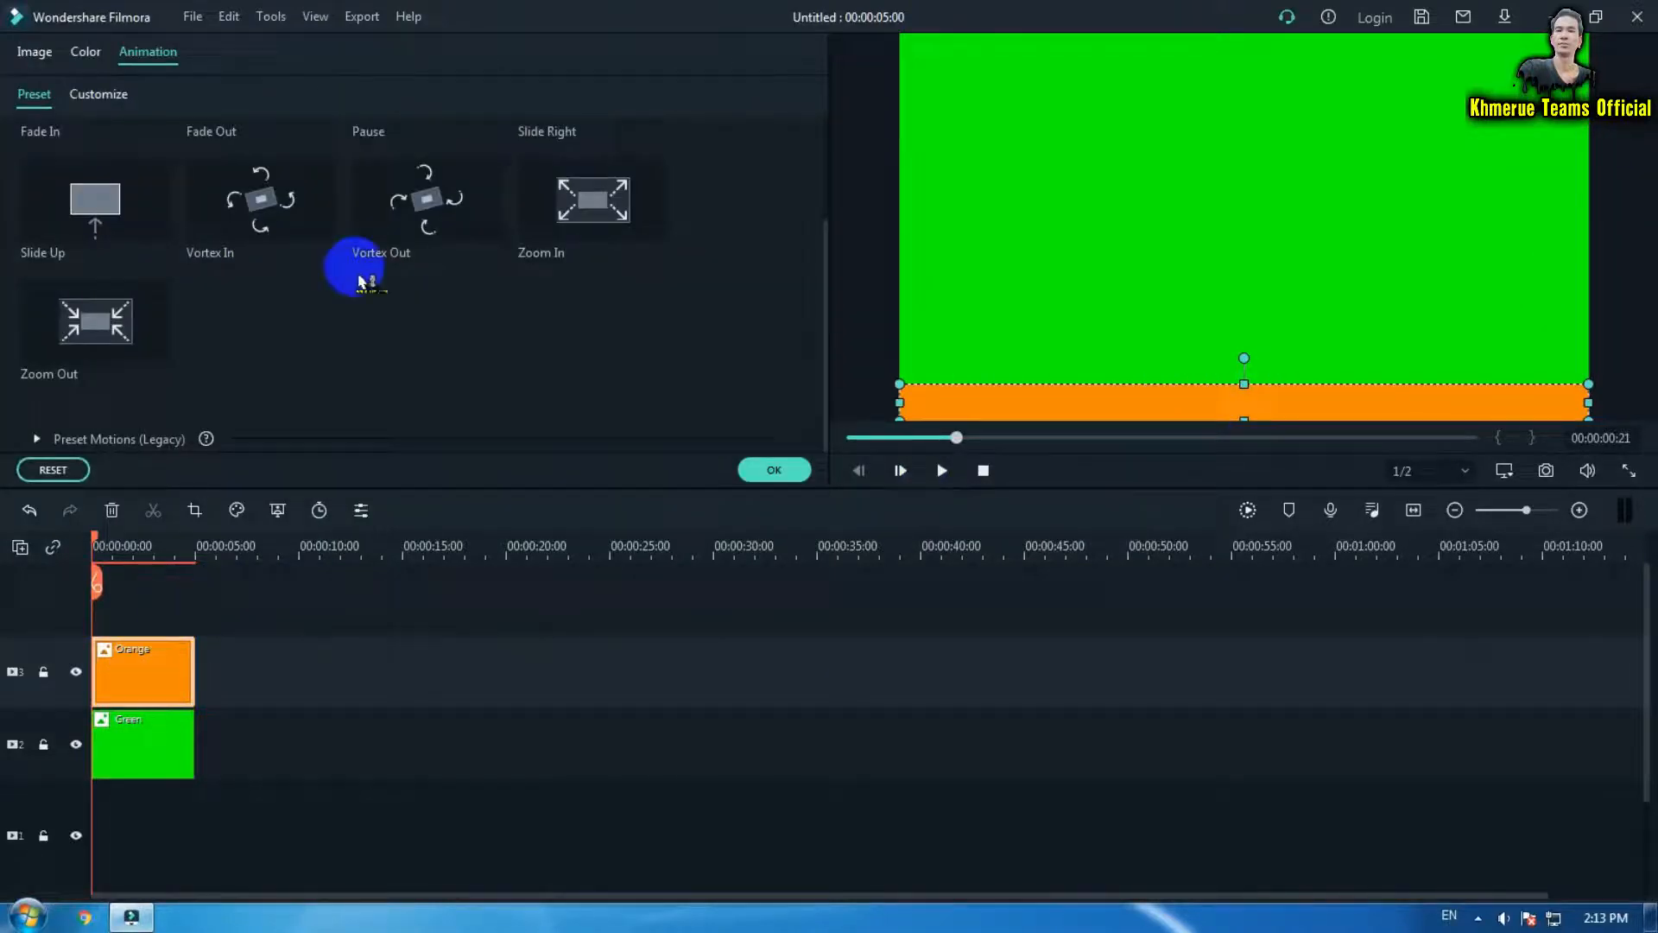
{"action": "left_click", "coordinate": [128, 101]}
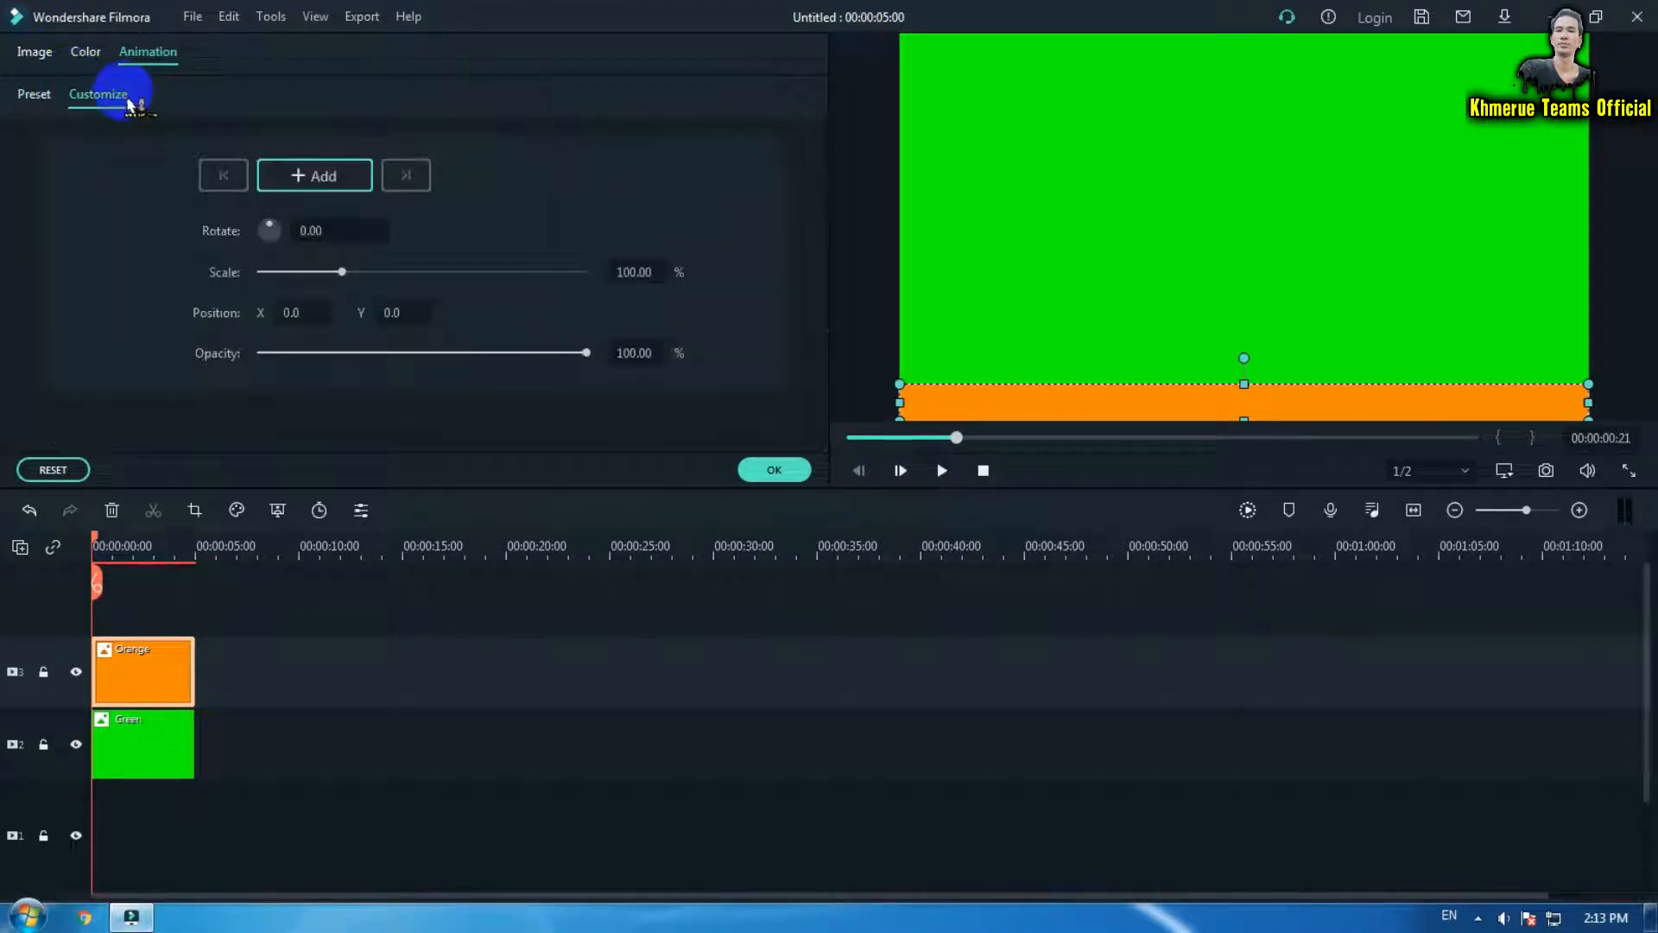
{"action": "left_click", "coordinate": [39, 93]}
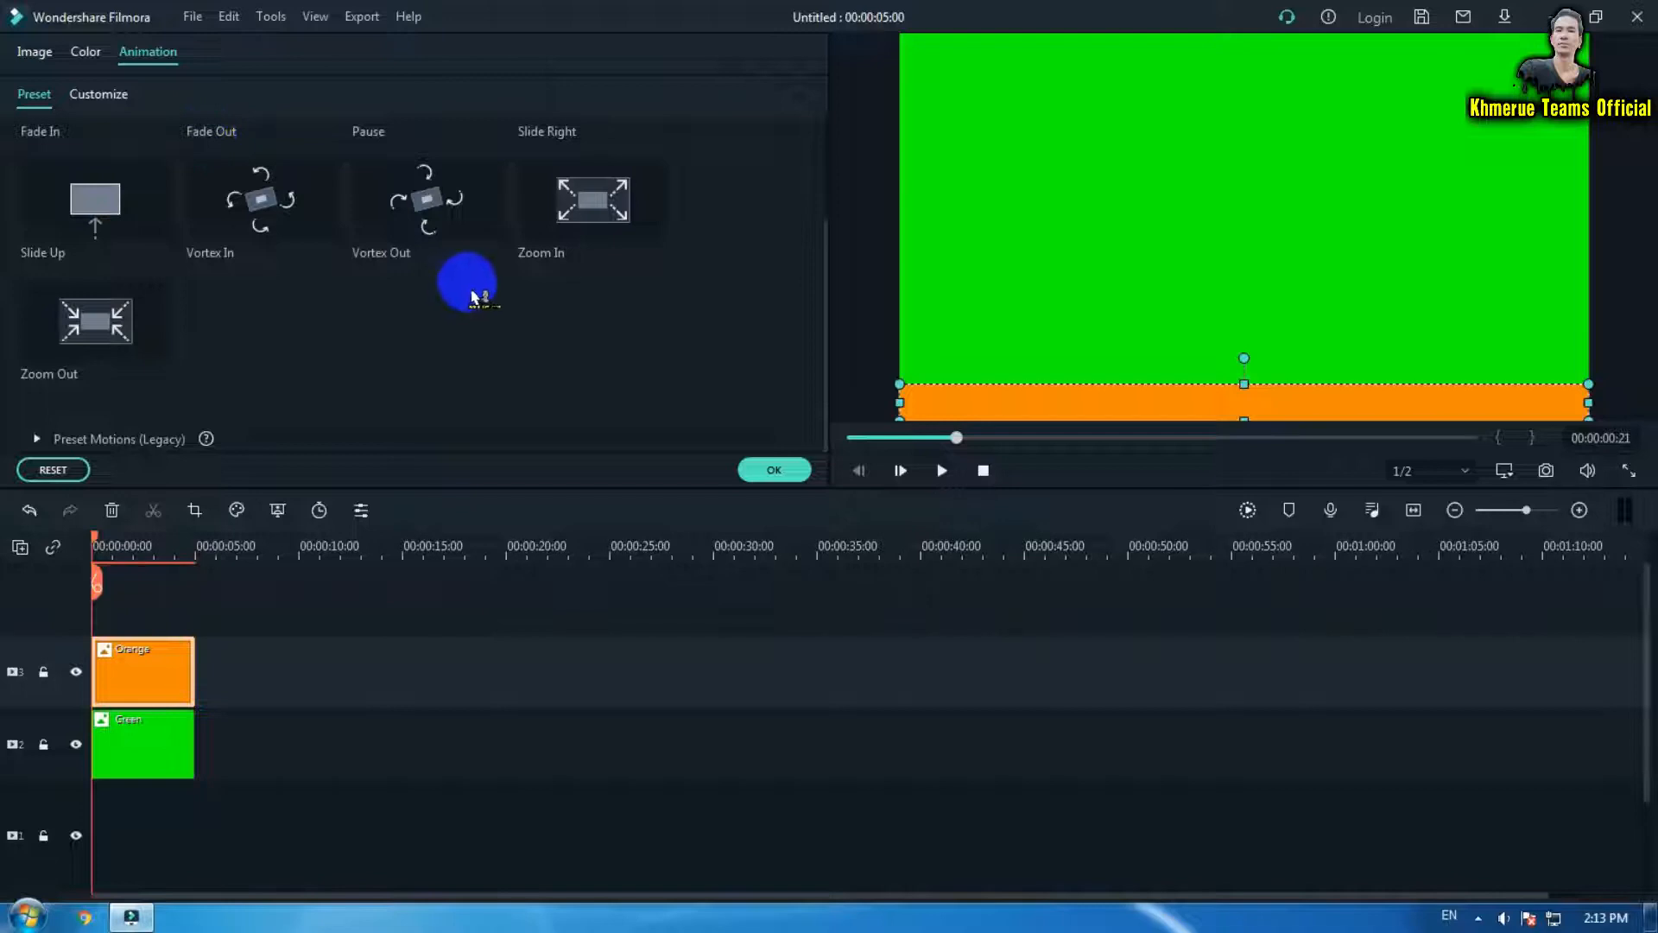
{"action": "left_click", "coordinate": [121, 100]}
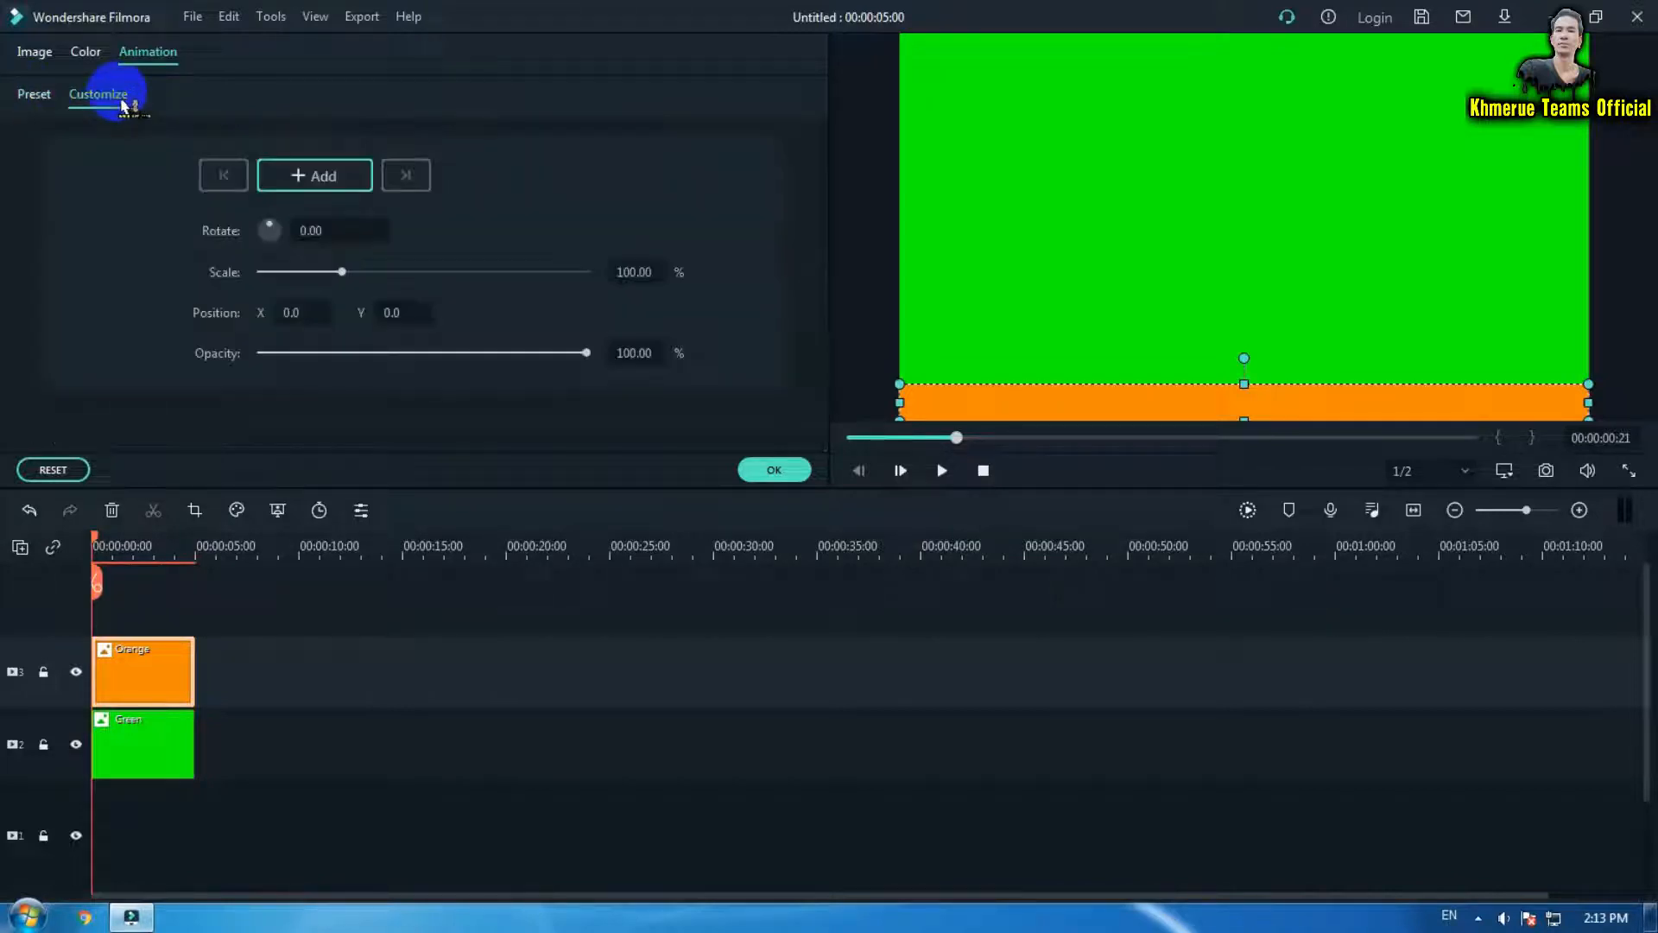
{"action": "left_click", "coordinate": [35, 93]}
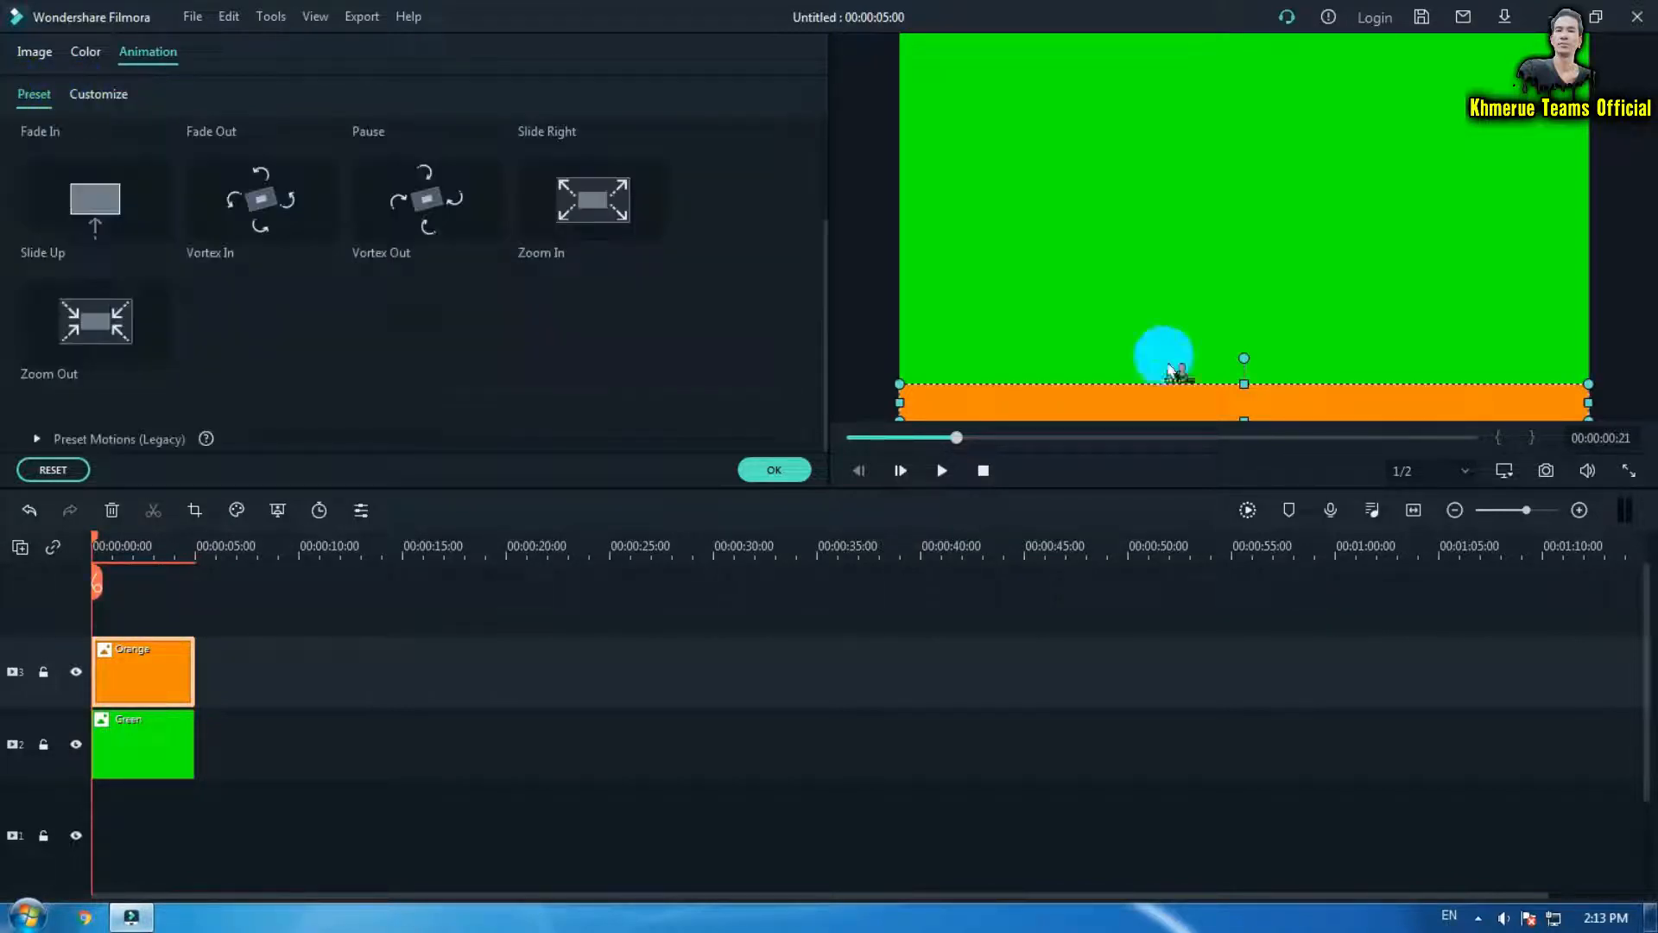
{"action": "left_click", "coordinate": [99, 93]}
{"action": "left_click", "coordinate": [85, 53]}
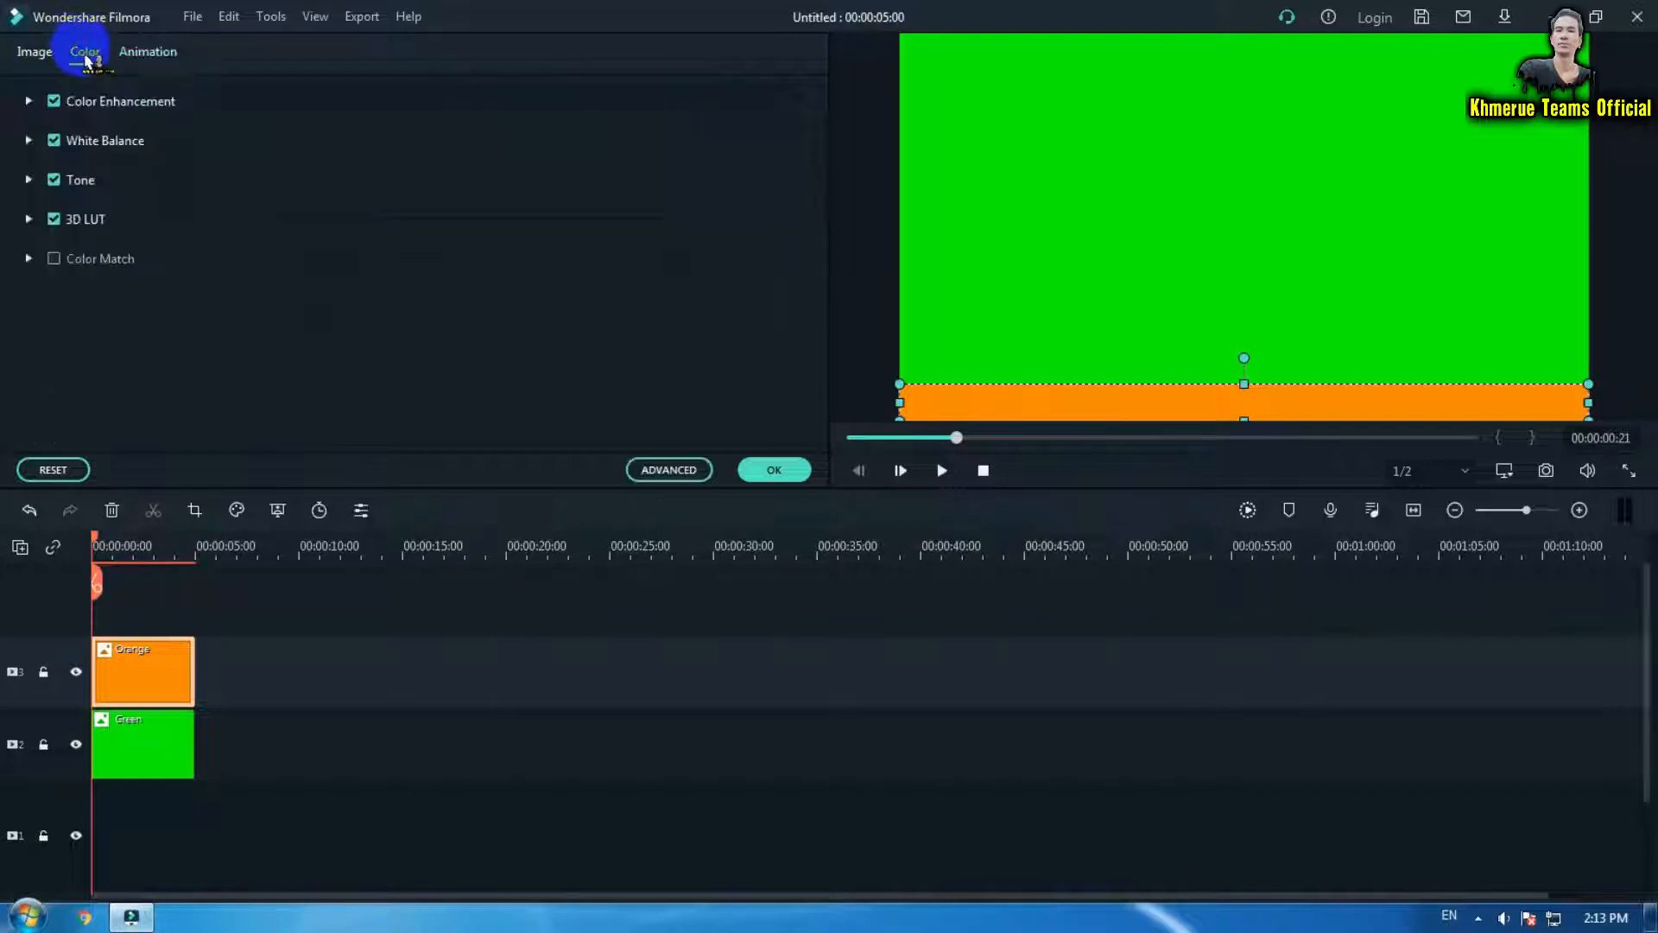
{"action": "left_click", "coordinate": [33, 55]}
{"action": "left_click", "coordinate": [774, 470]}
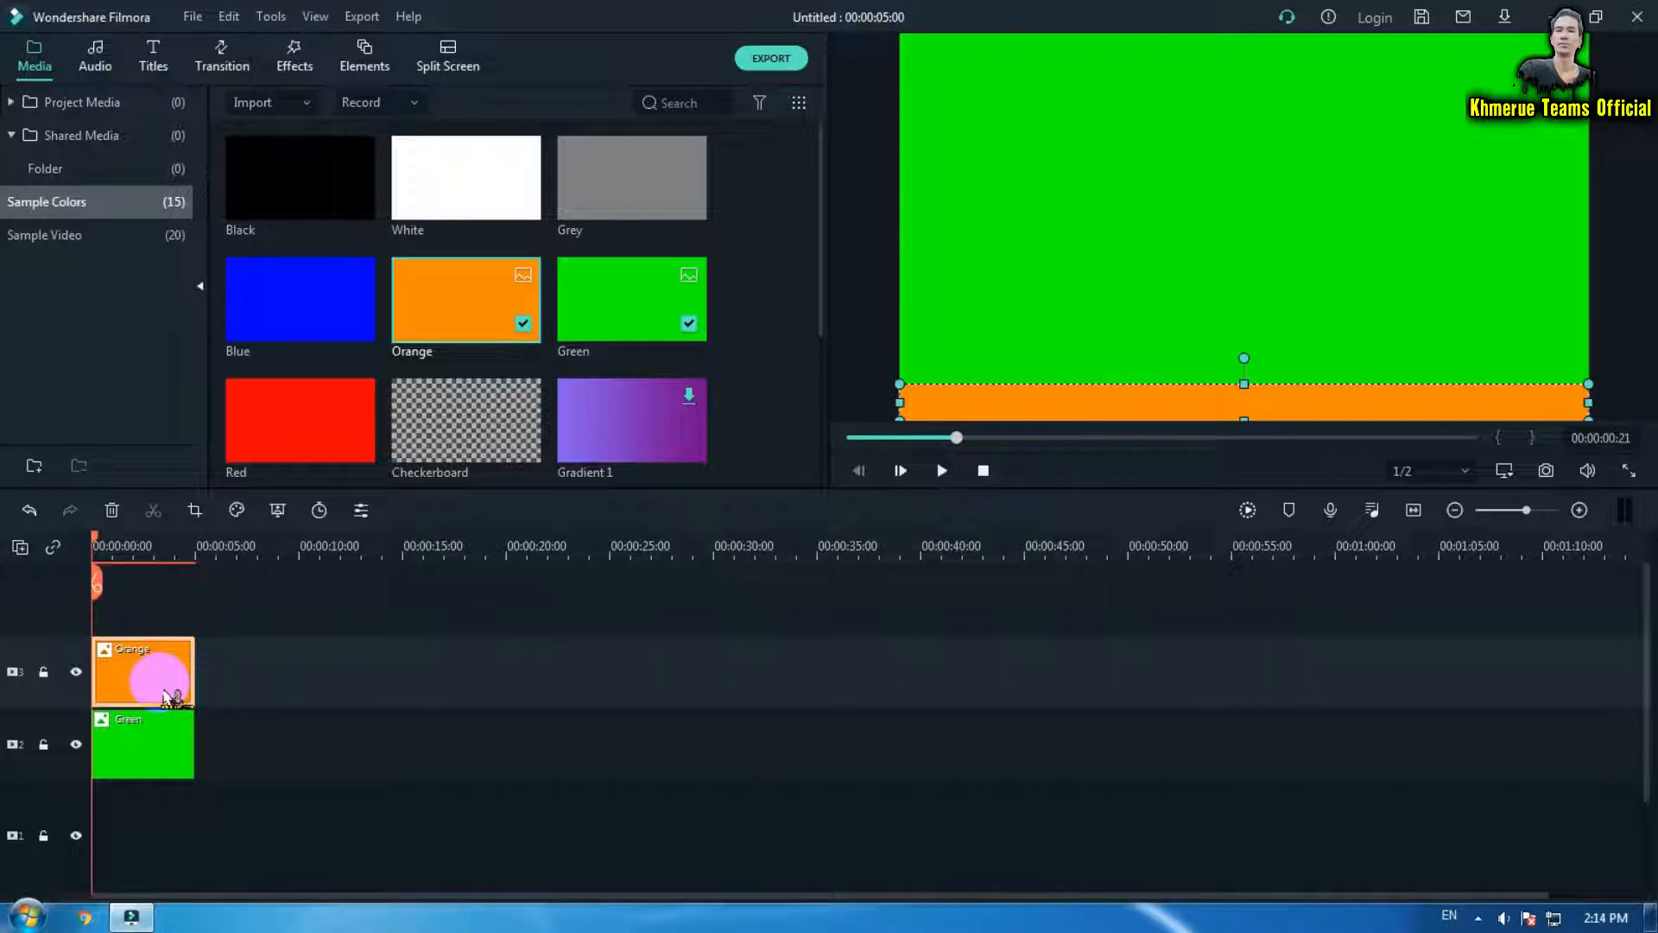
Apply the Slide Up animation preset to the orange clip
{"action": "double_click", "coordinate": [167, 696]}
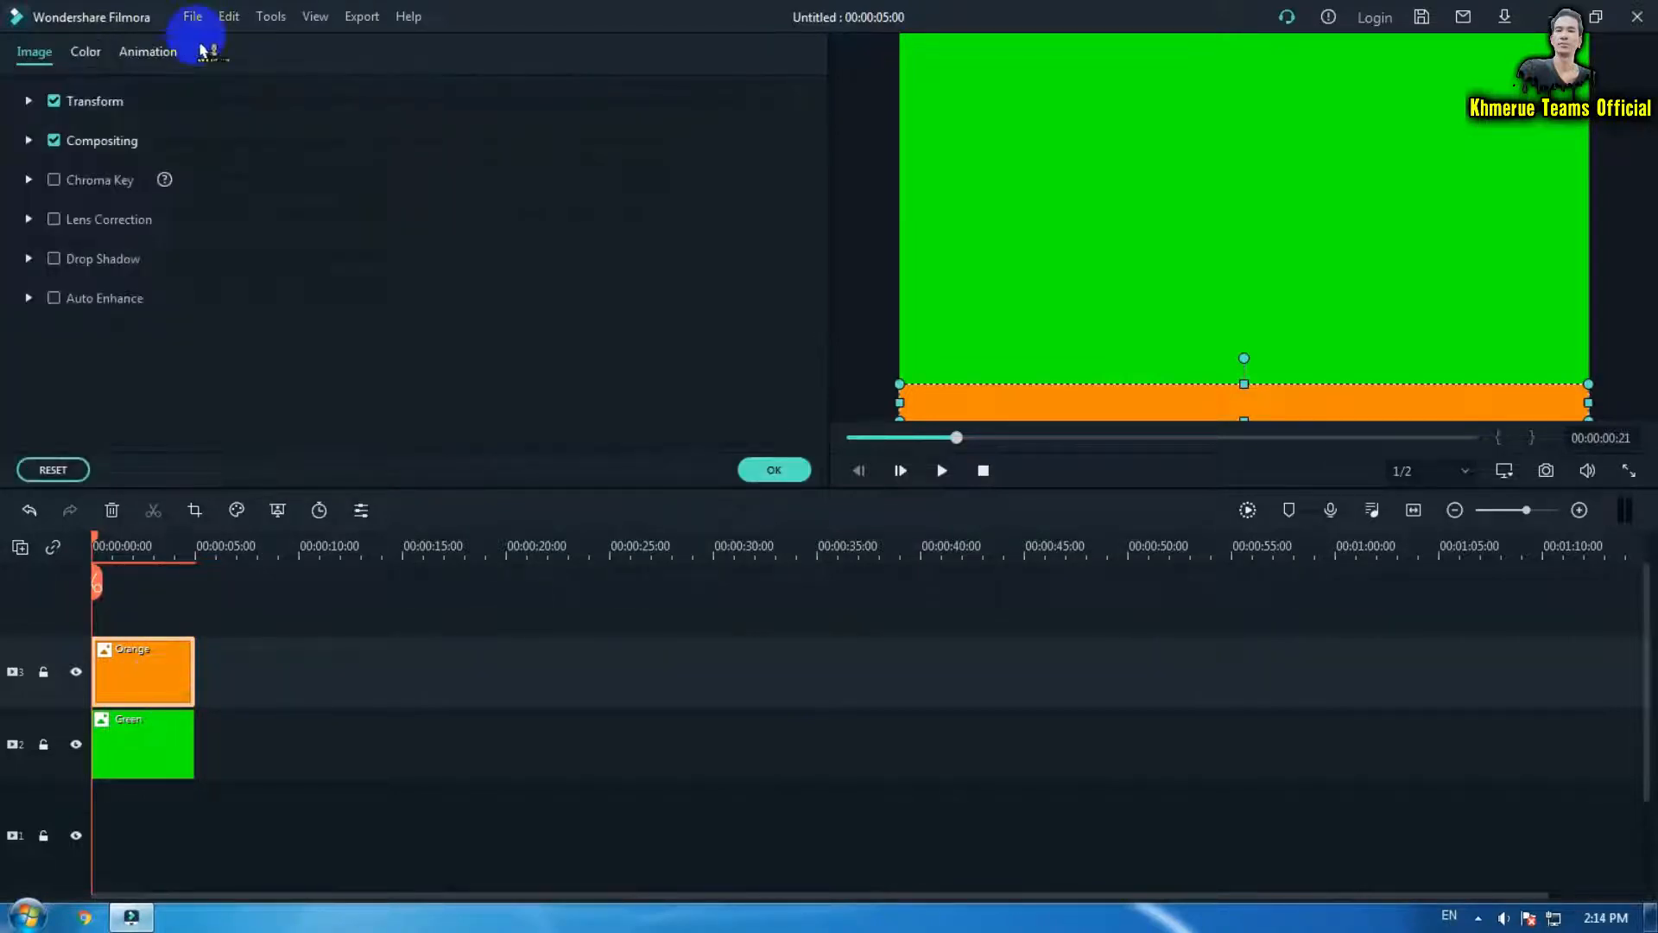
{"action": "left_click", "coordinate": [163, 56]}
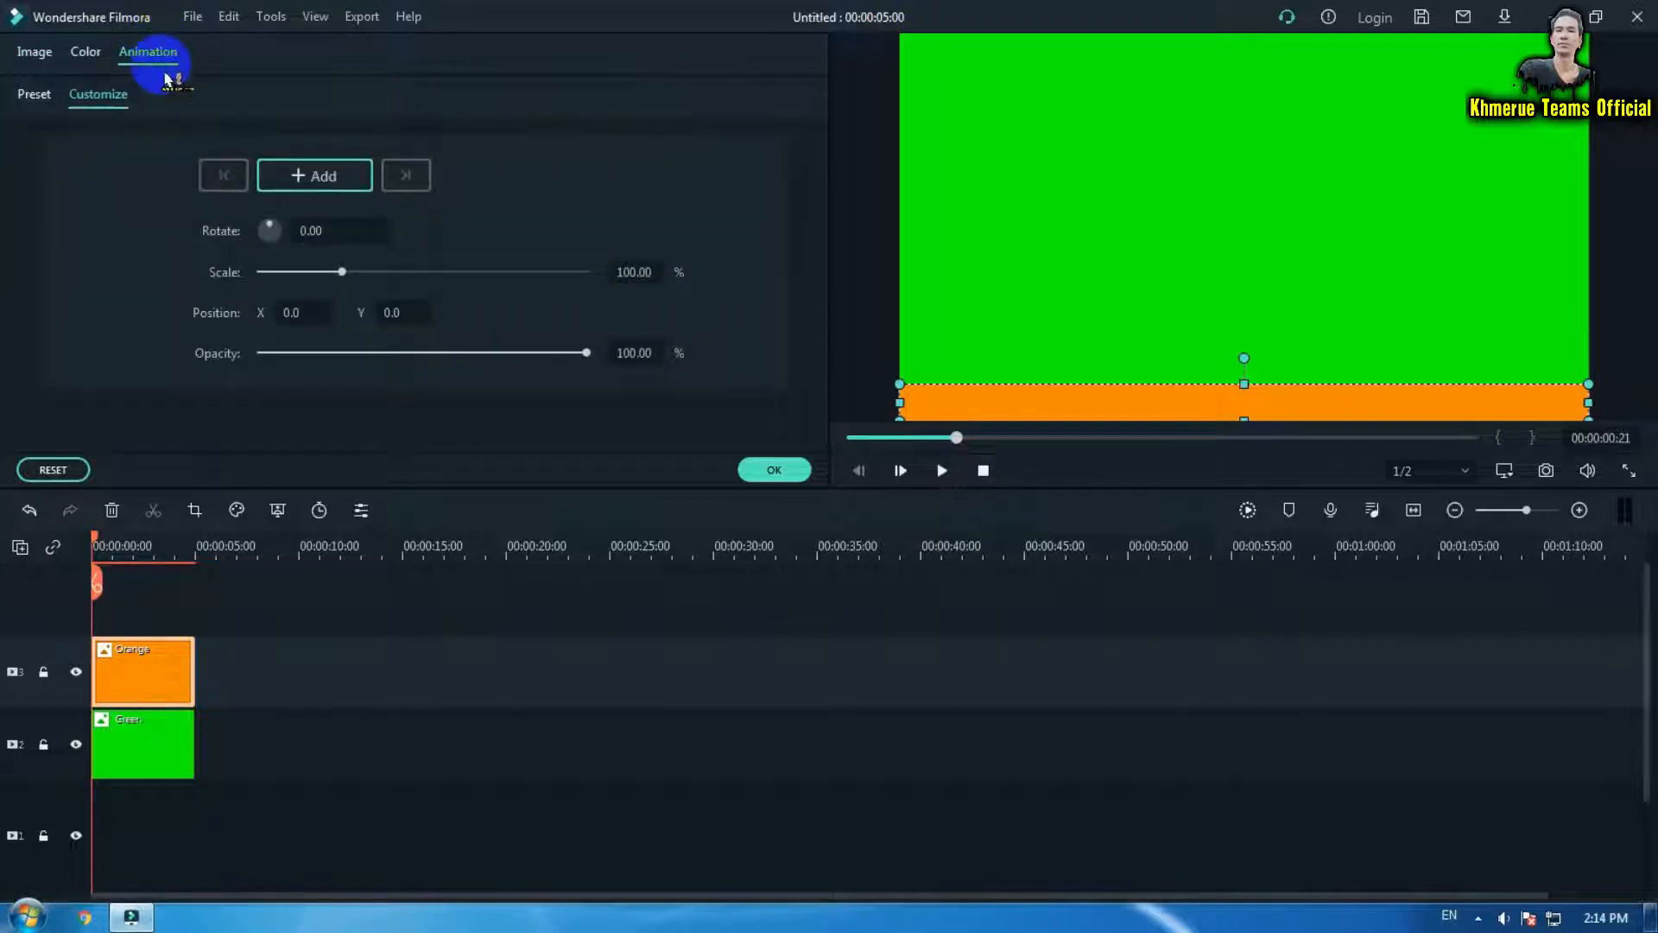
{"action": "left_click", "coordinate": [36, 96]}
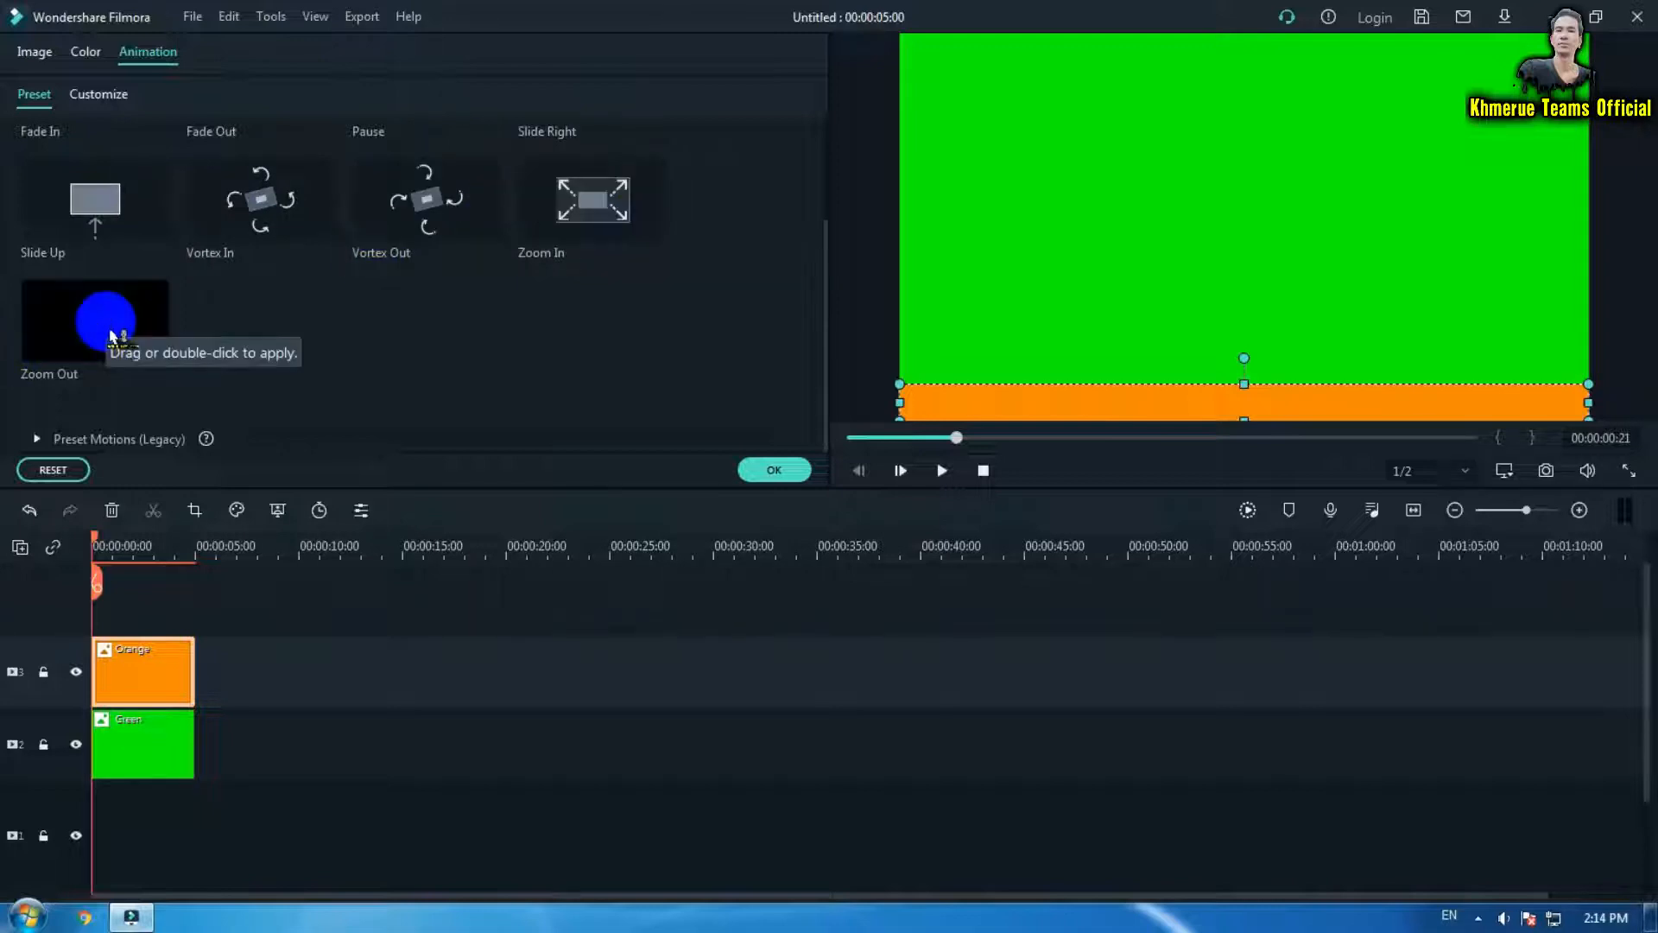
{"action": "double_click", "coordinate": [113, 220]}
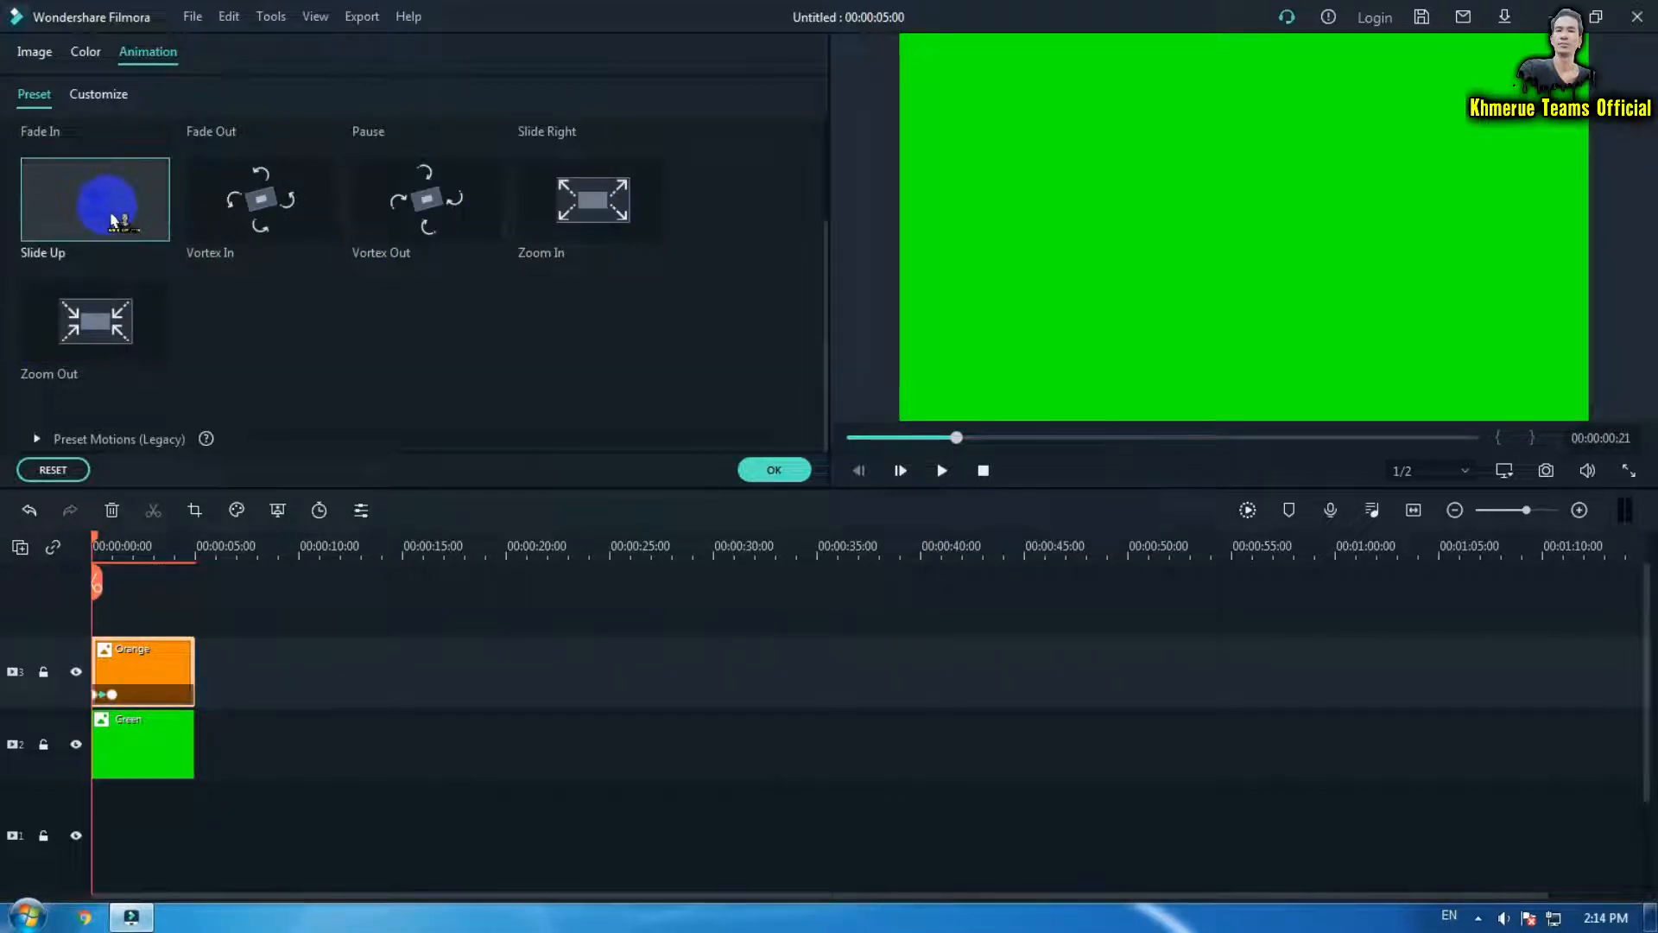
{"action": "left_click", "coordinate": [773, 469]}
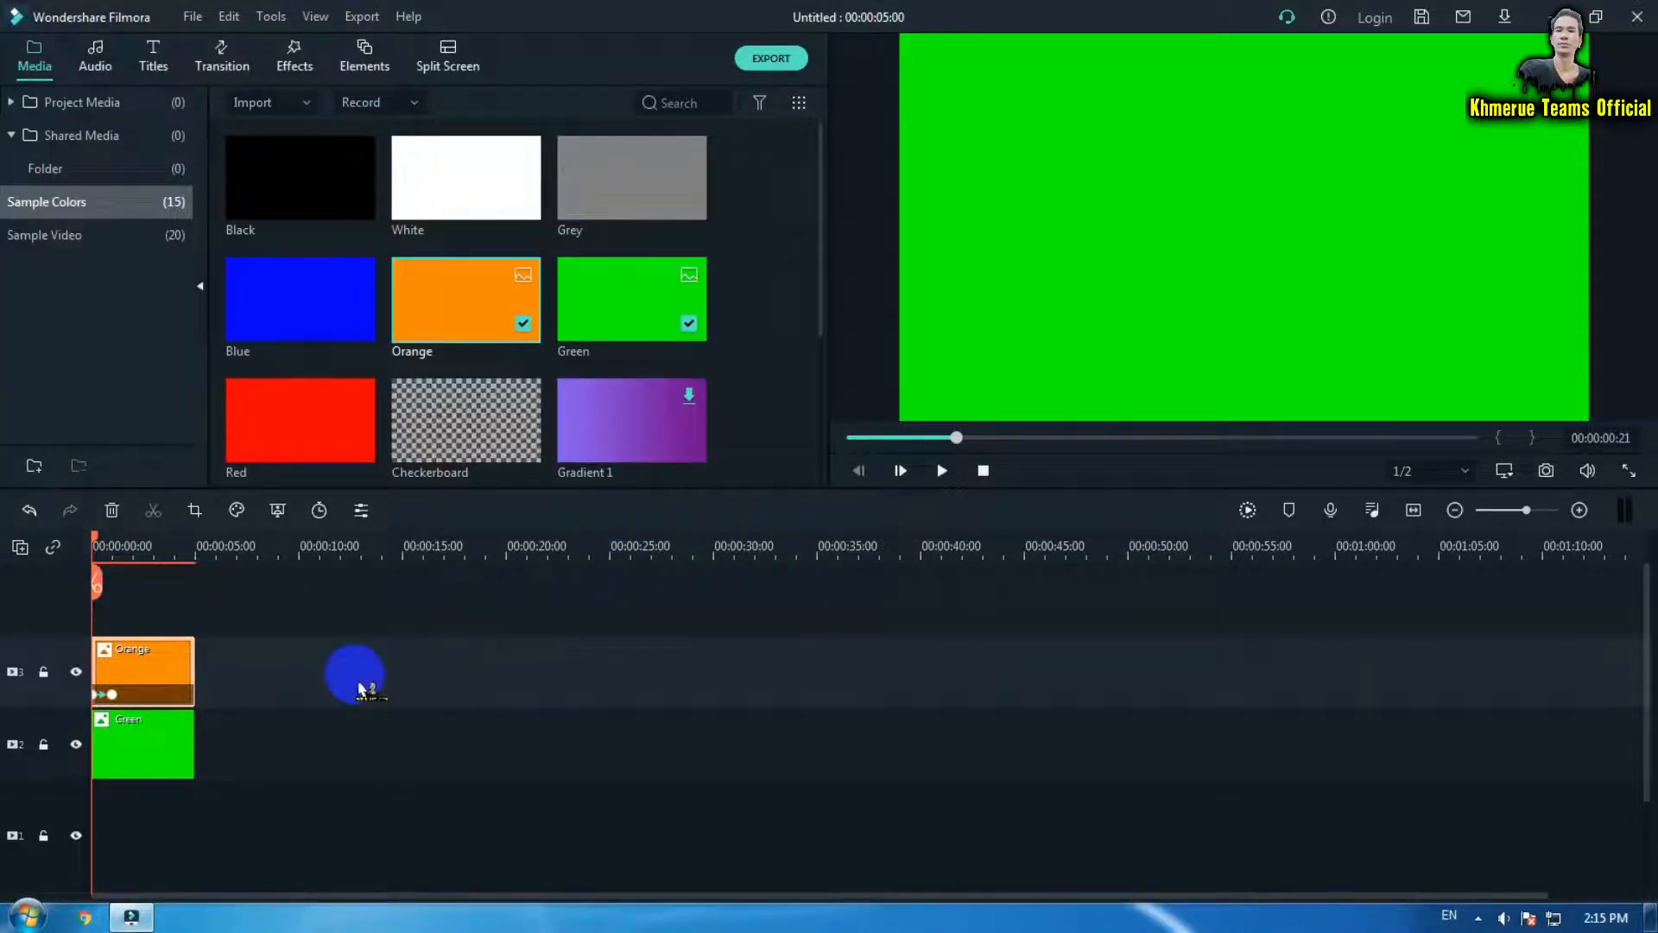
Play back the orange strip's animation and return the playhead to the beginning
{"action": "left_click", "coordinate": [940, 470]}
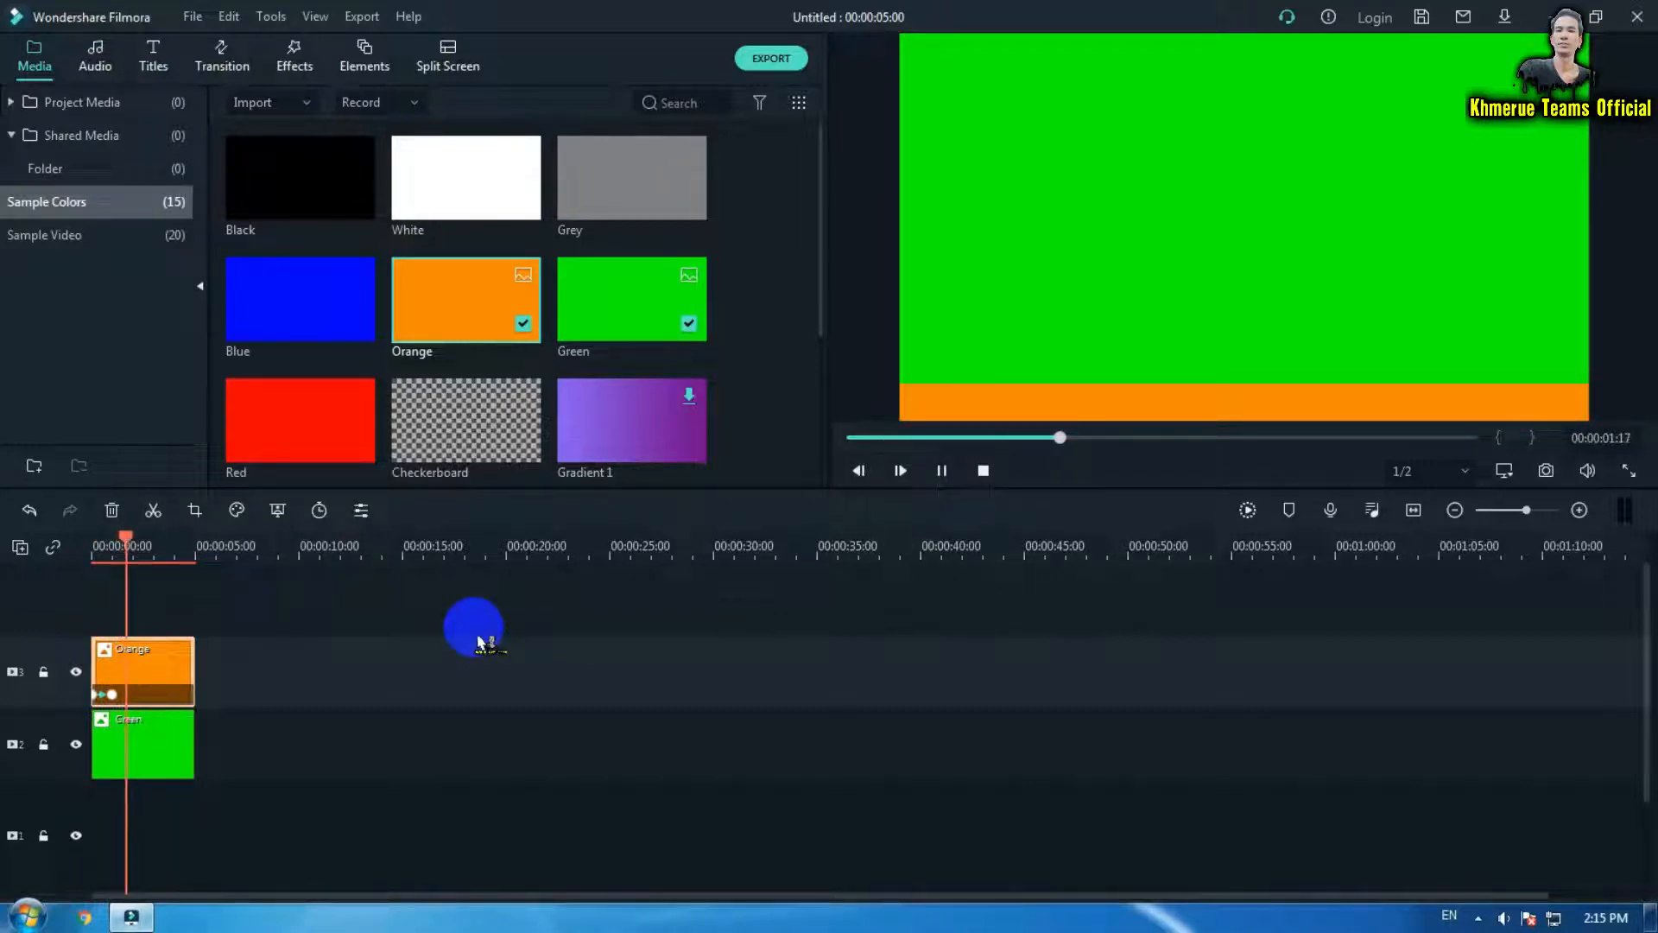
{"action": "key", "text": "space"}
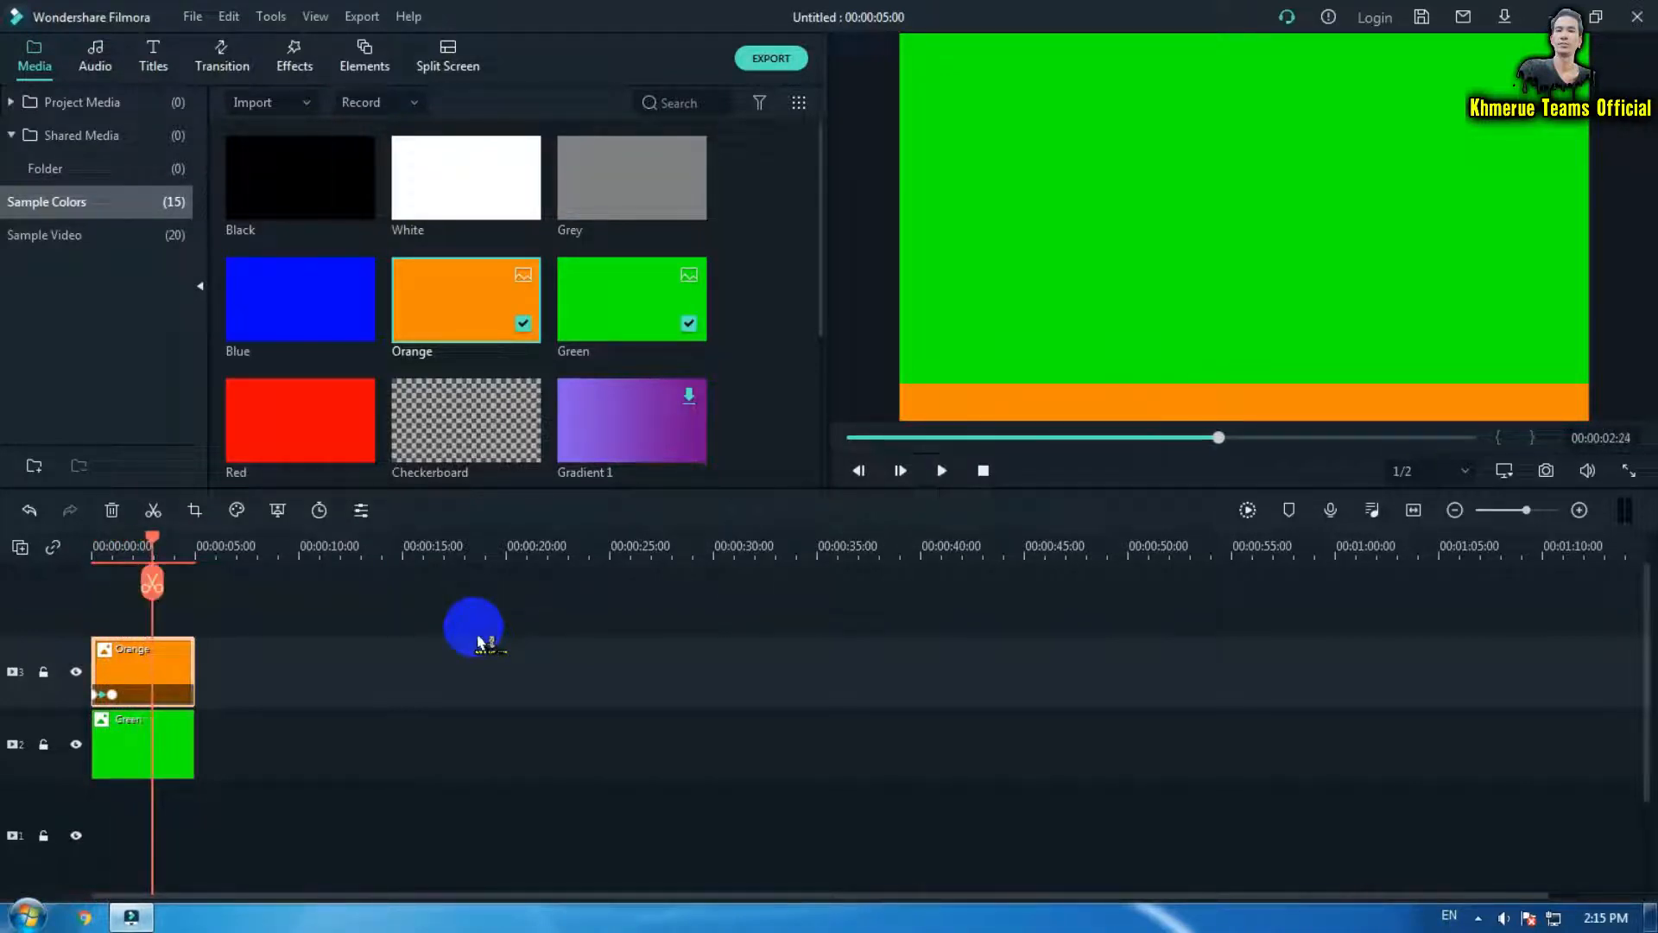
{"action": "key", "text": "Home"}
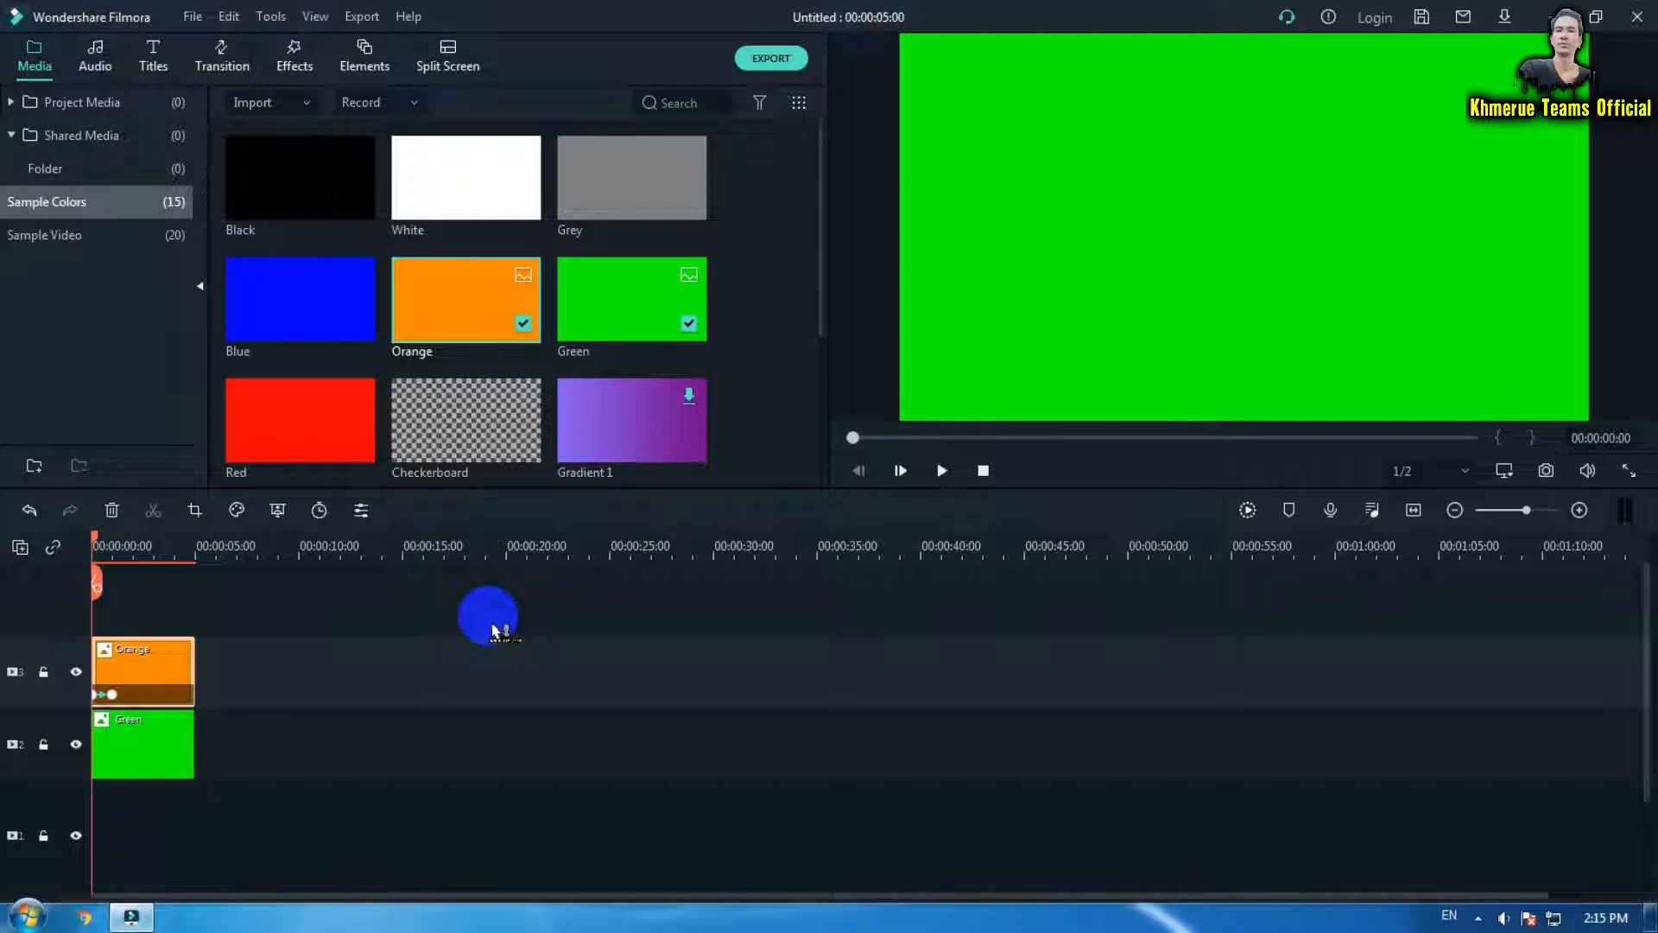
Move the playhead to about 00:00:02:06 and add the Default Title at the timeline's start, on the track above the orange clip
{"action": "left_click", "coordinate": [138, 553]}
{"action": "left_click", "coordinate": [155, 68]}
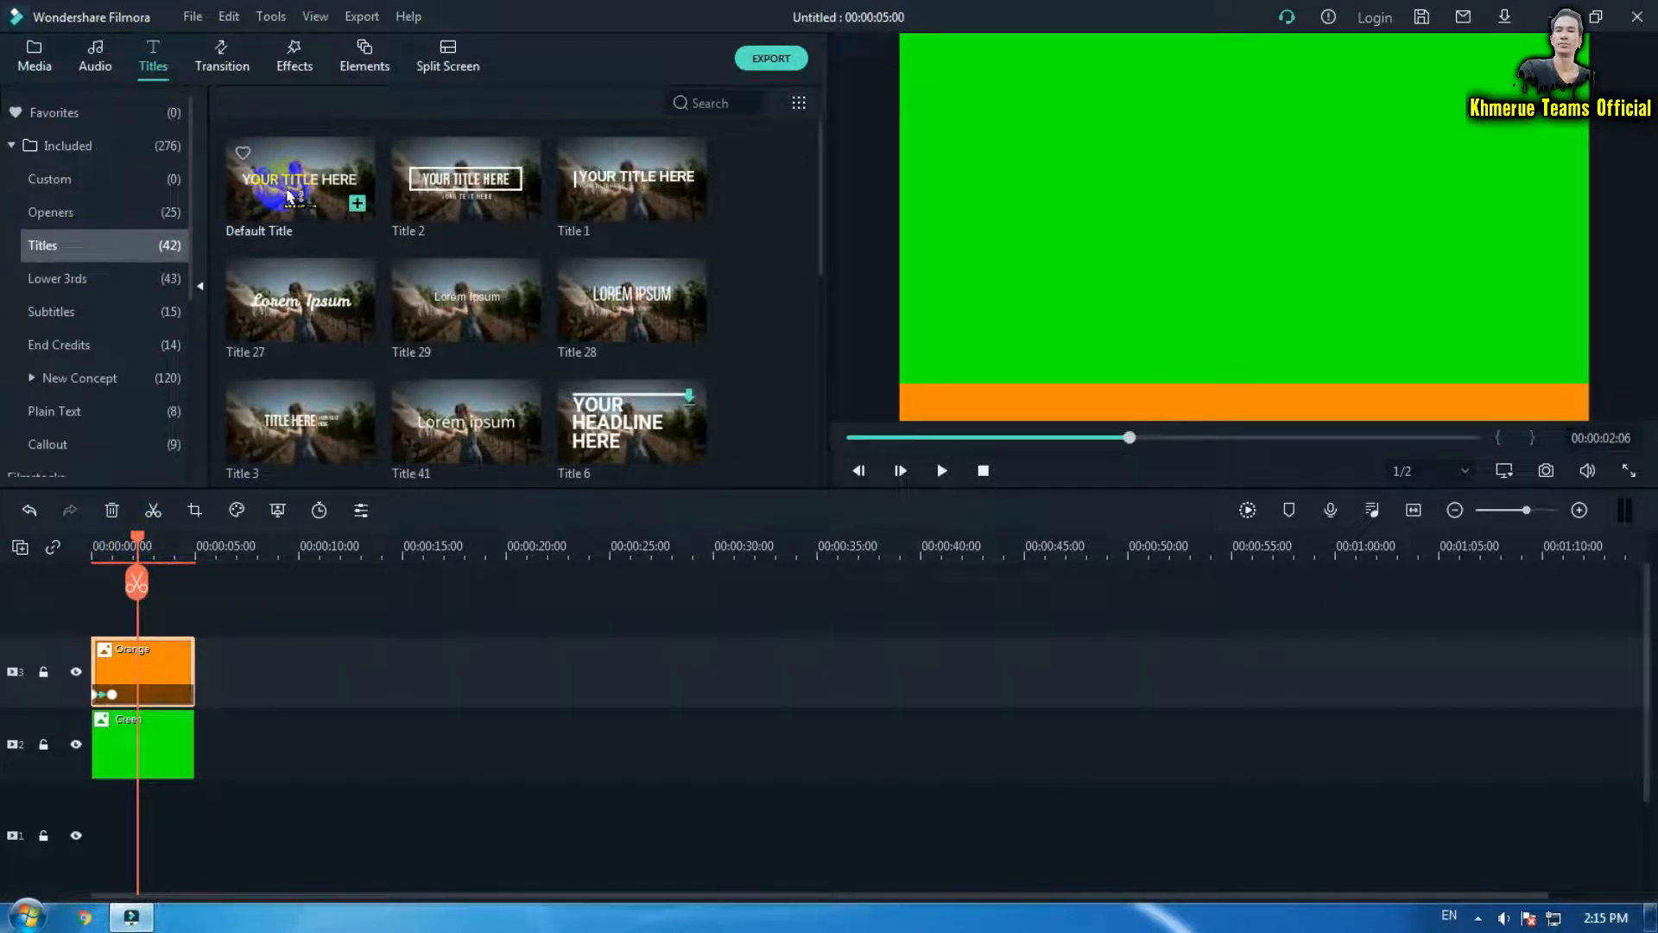
{"action": "left_click_drag", "start_coordinate": [289, 194], "coordinate": [95, 610]}
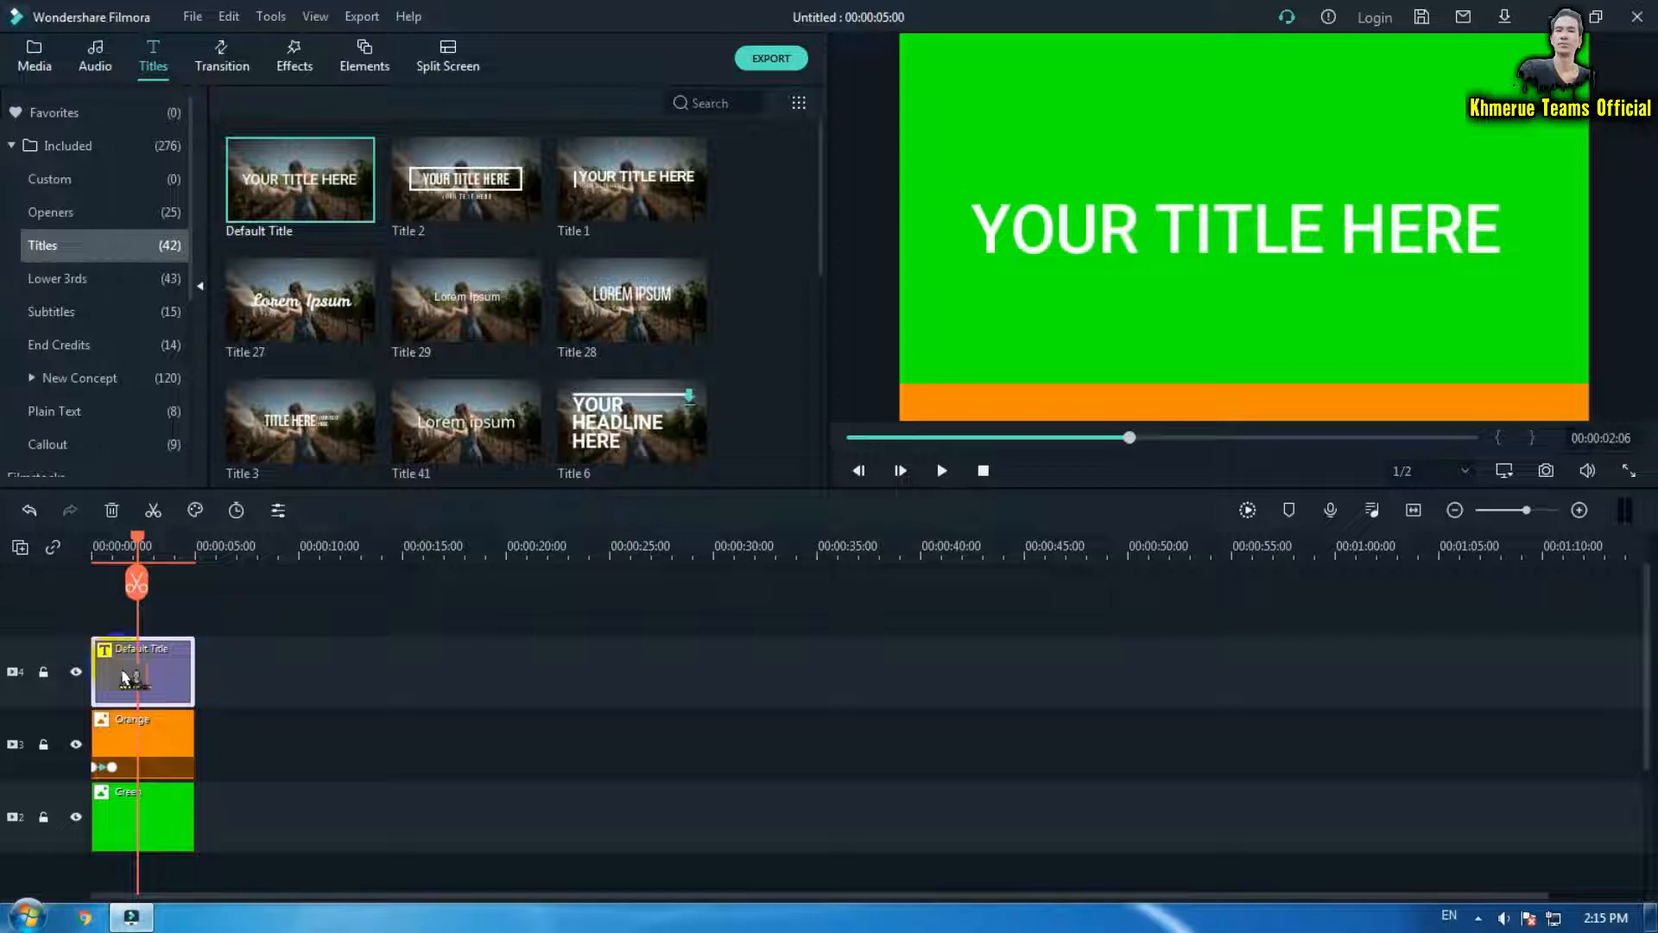
Open the Default Title for editing and replace its placeholder text with "Welcome to KhmerueTeams Officials Channel."
{"action": "double_click", "coordinate": [176, 682]}
{"action": "left_click", "coordinate": [547, 207]}
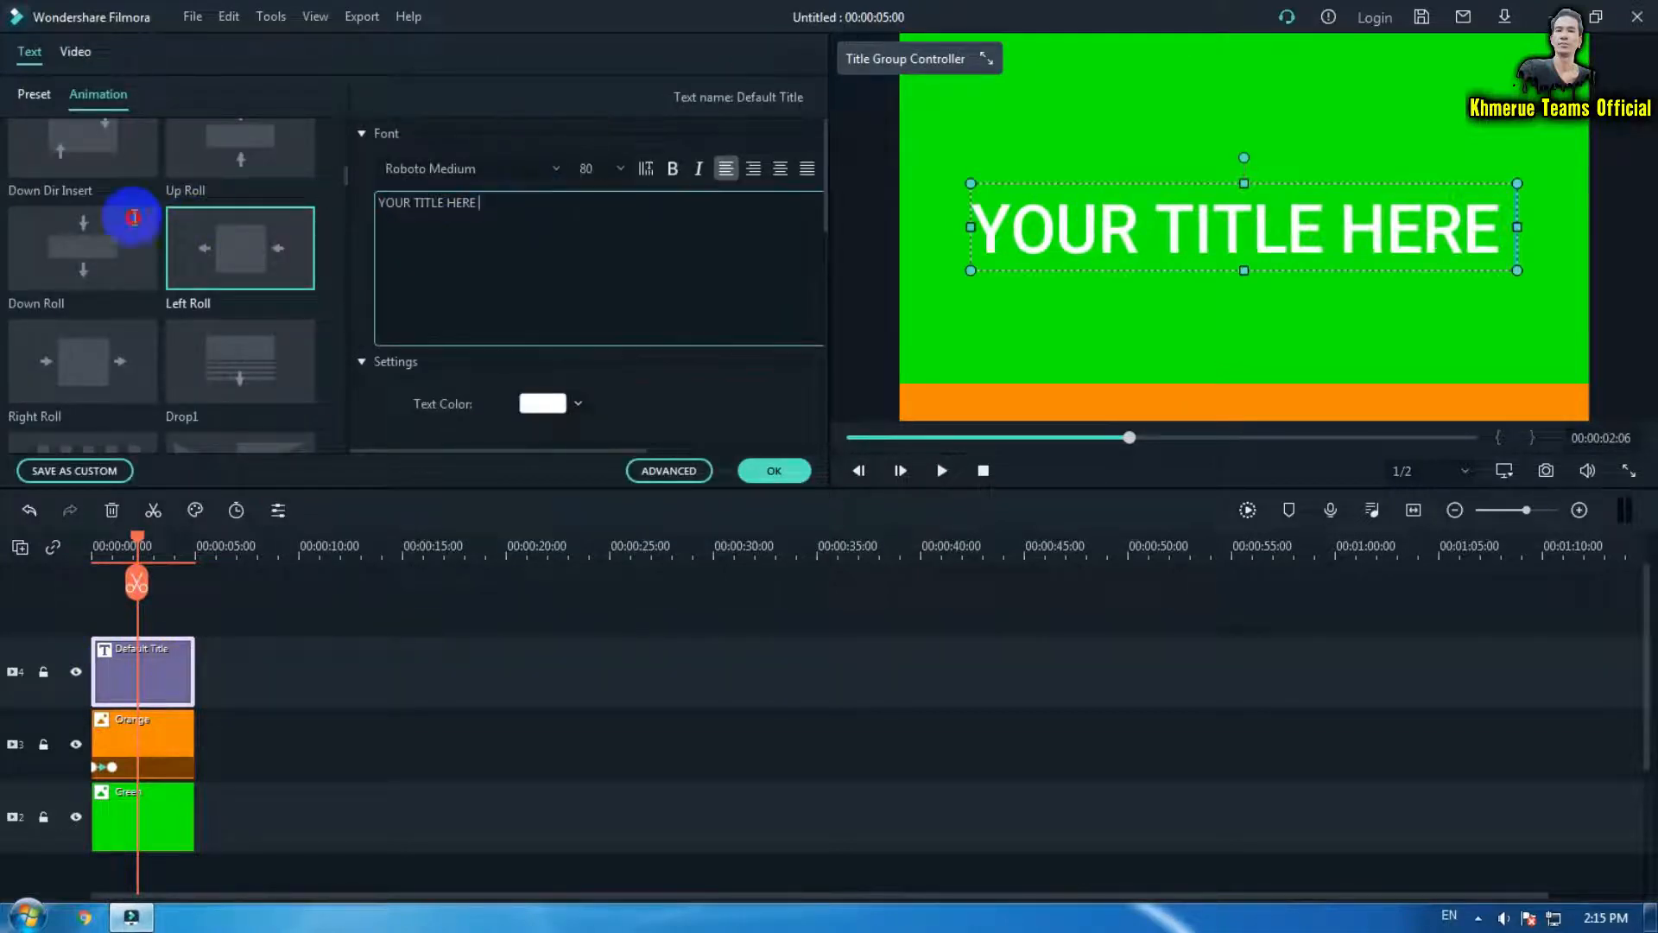
{"action": "left_click", "coordinate": [545, 205]}
{"action": "left_click_drag", "start_coordinate": [545, 205], "coordinate": [372, 219]}
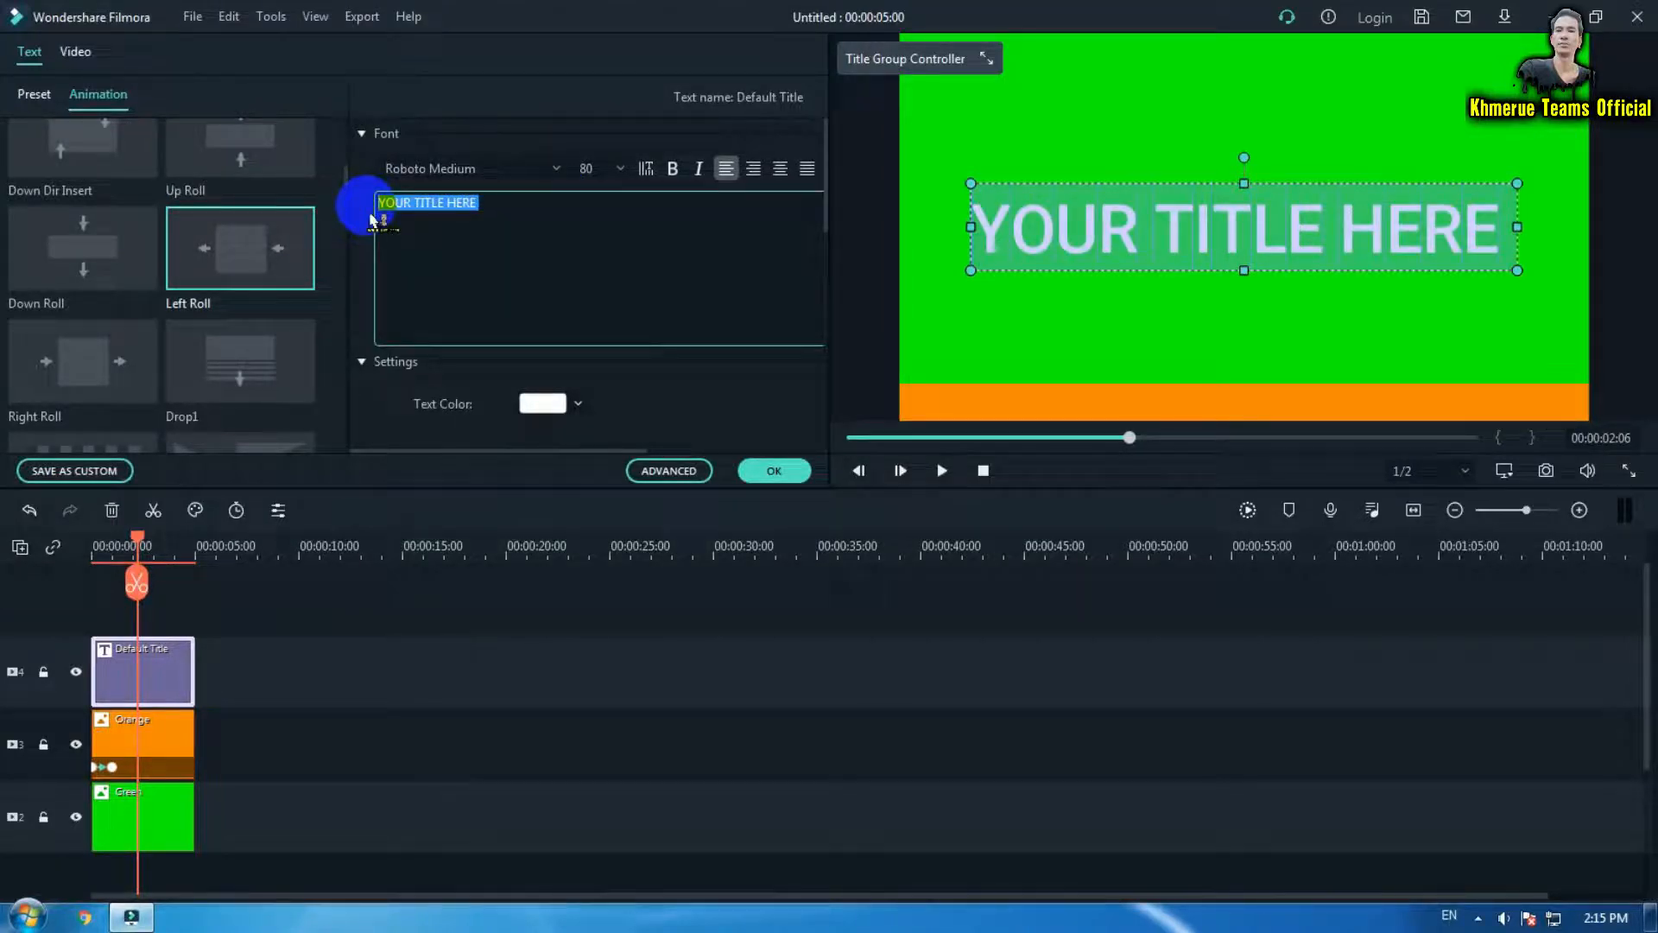
{"action": "type", "text": "Wel"}
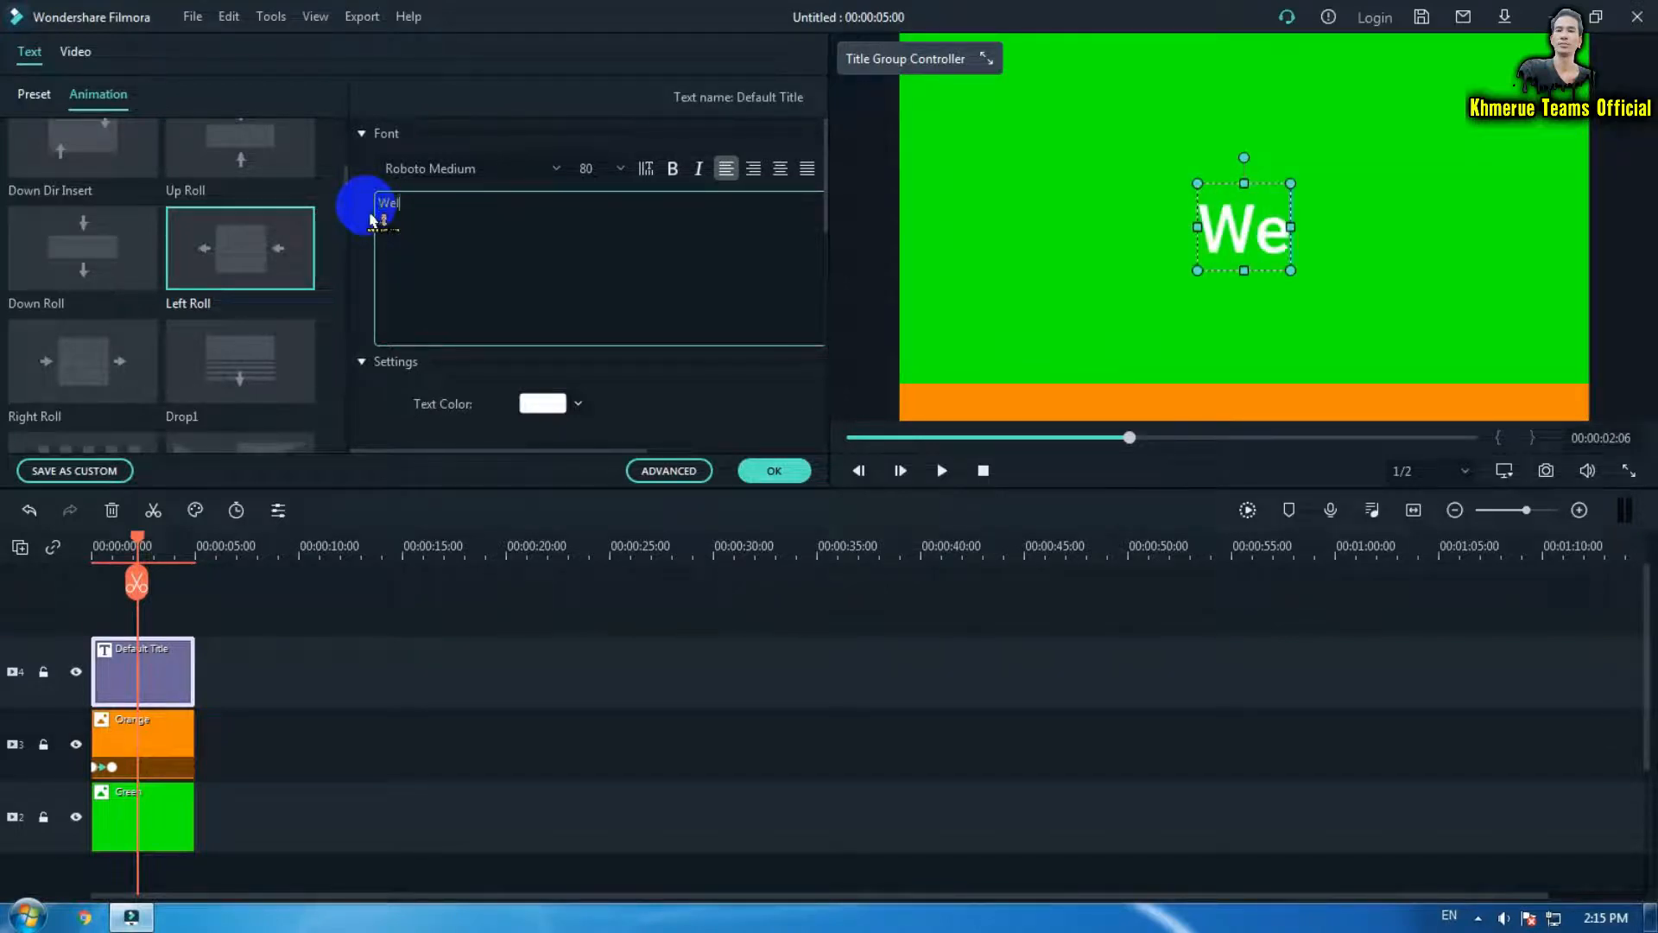
{"action": "type", "text": "come to K"}
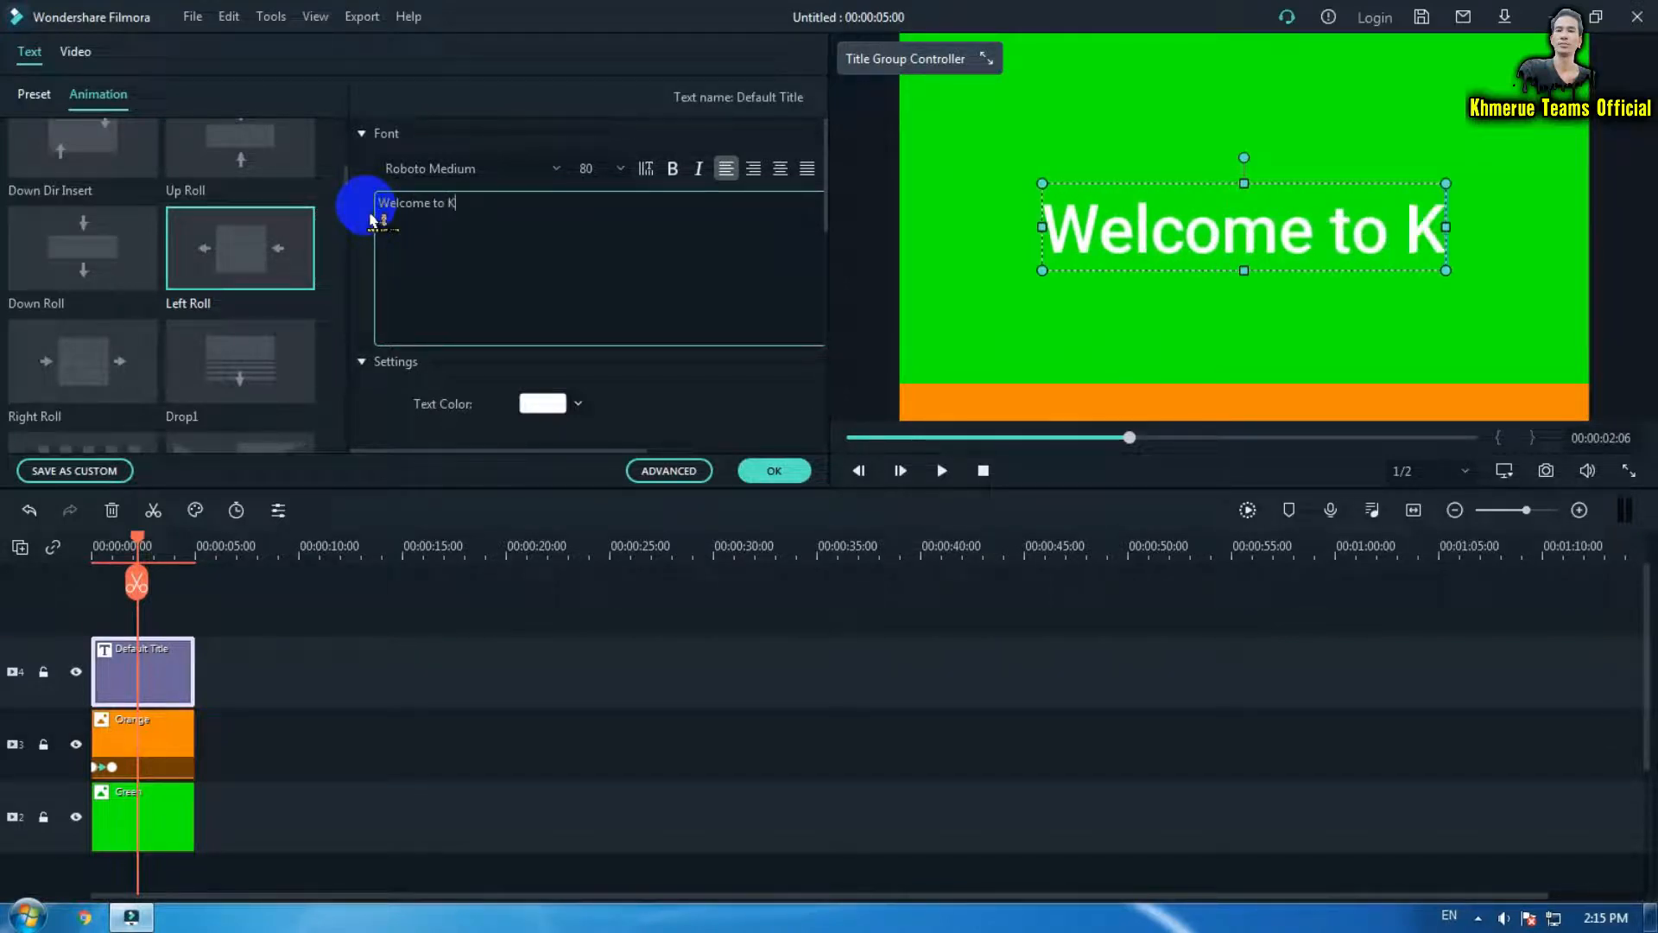
{"action": "type", "text": "hmerueTea"}
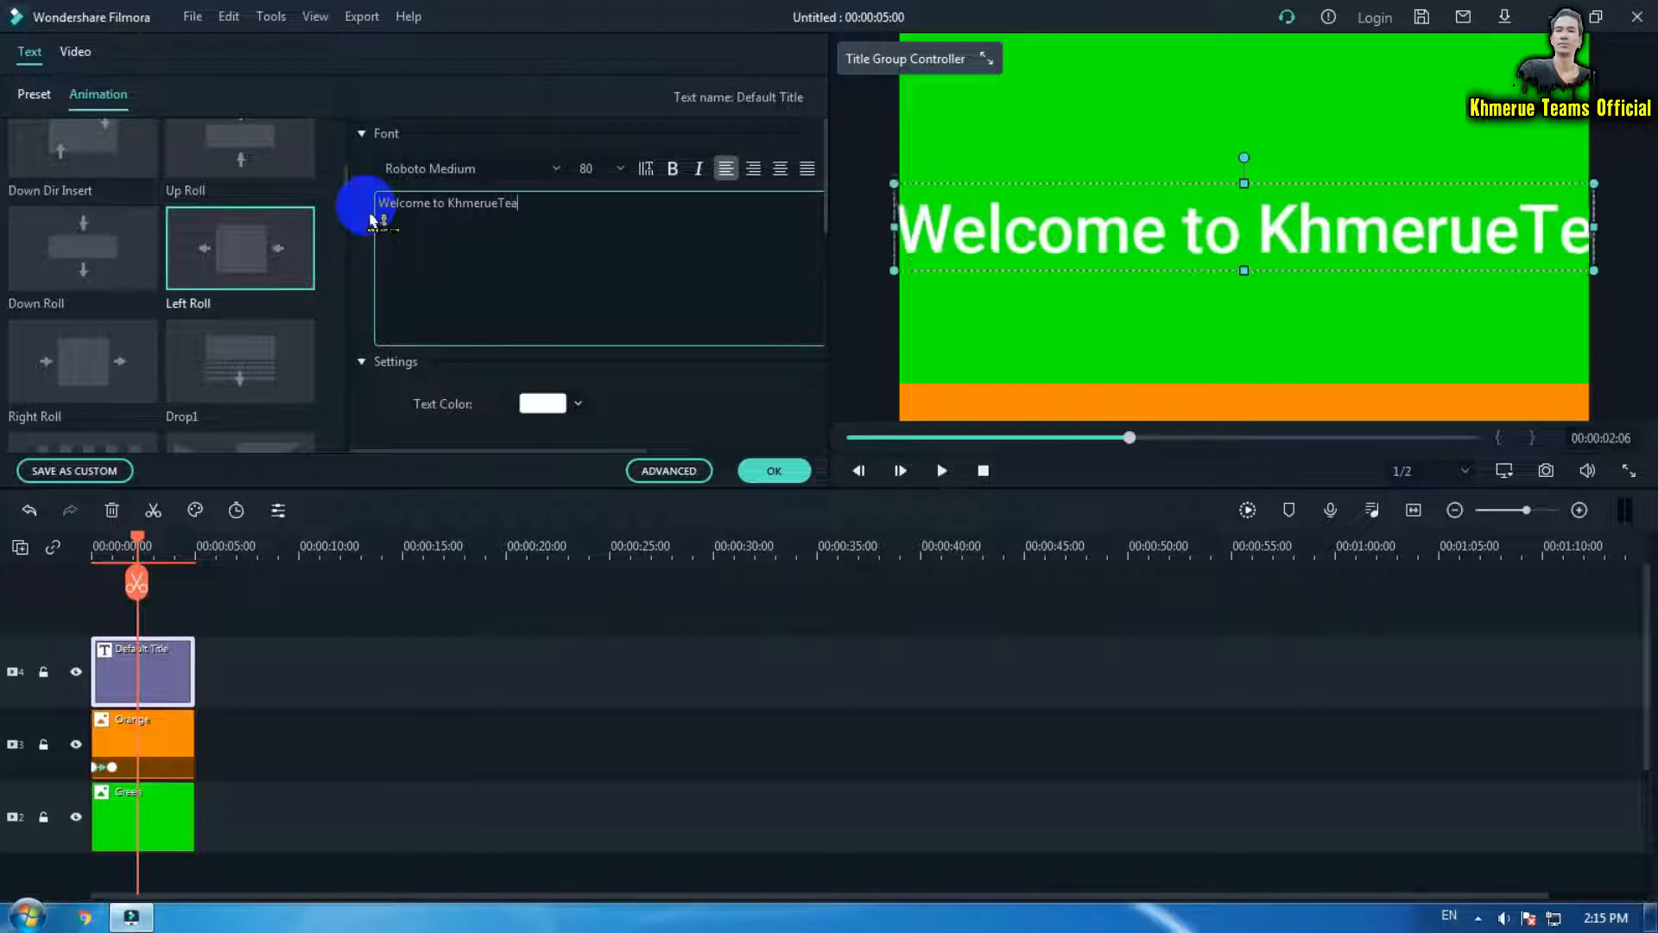
{"action": "type", "text": "ms Off"}
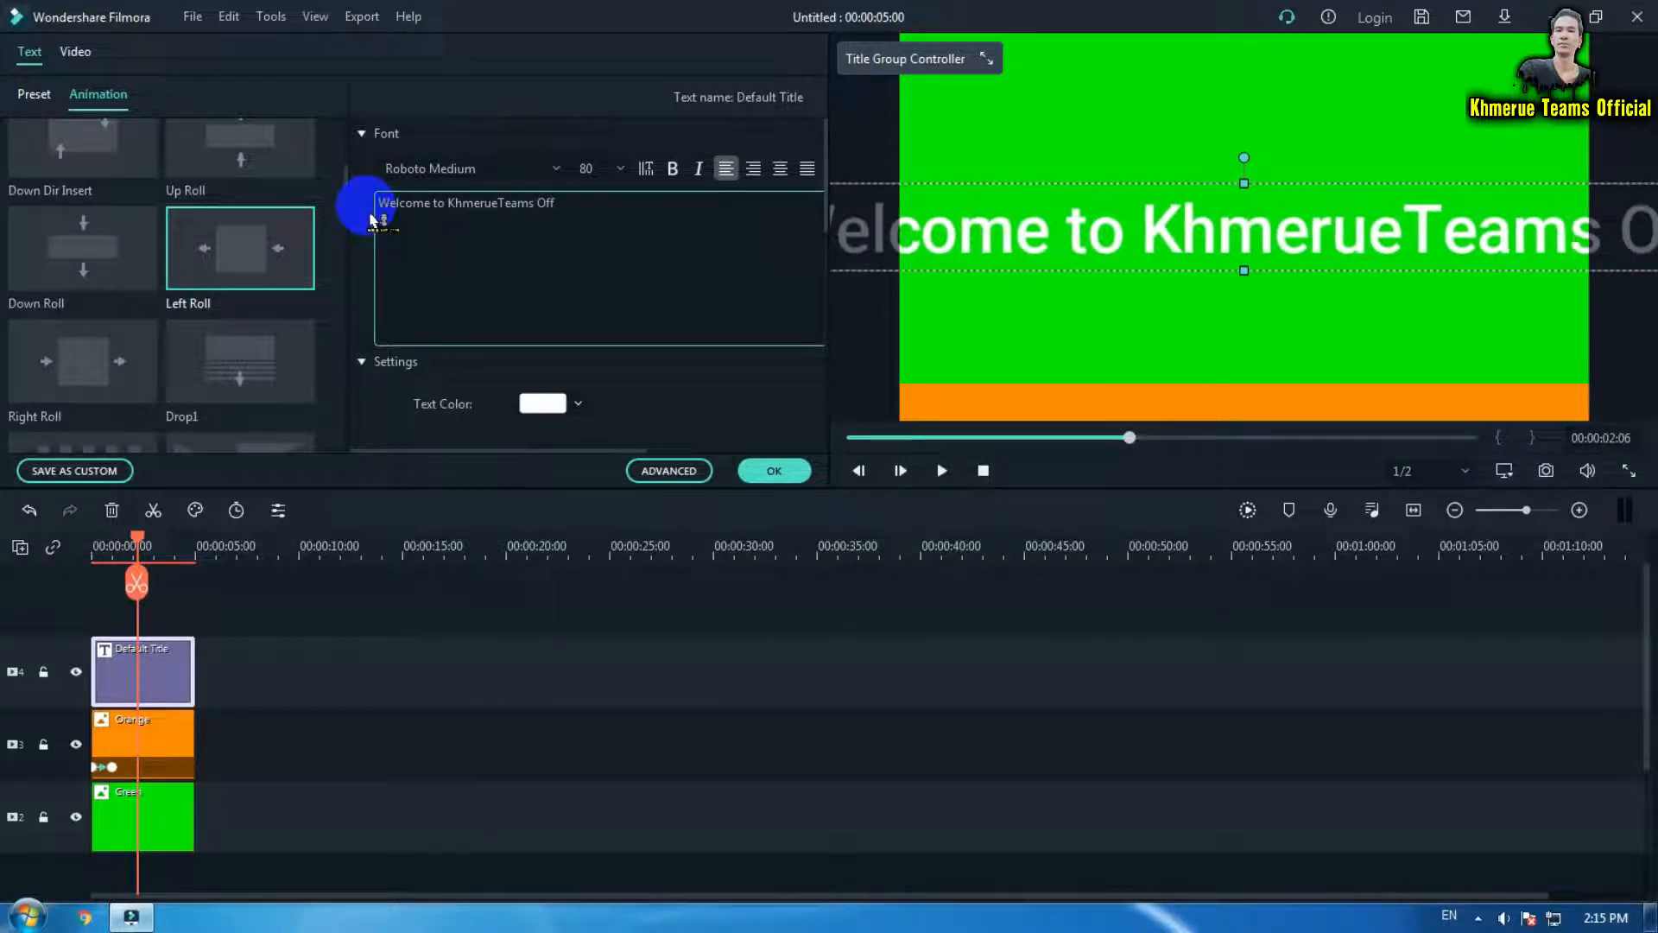
{"action": "type", "text": "icials"}
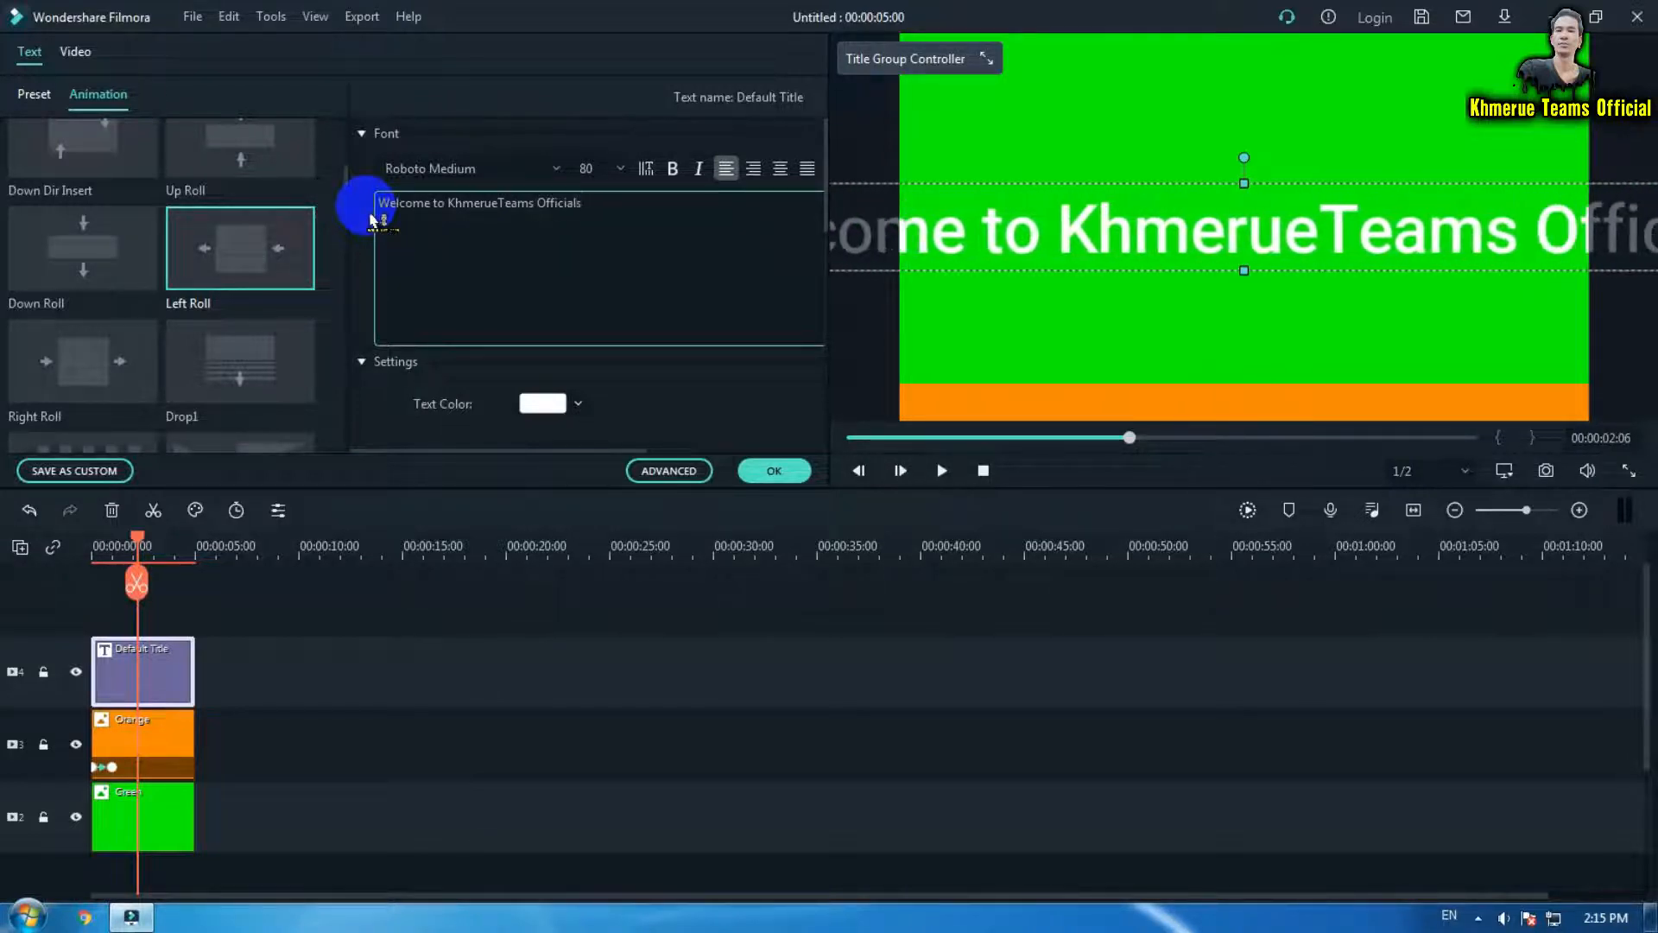
{"action": "type", "text": " Channel"}
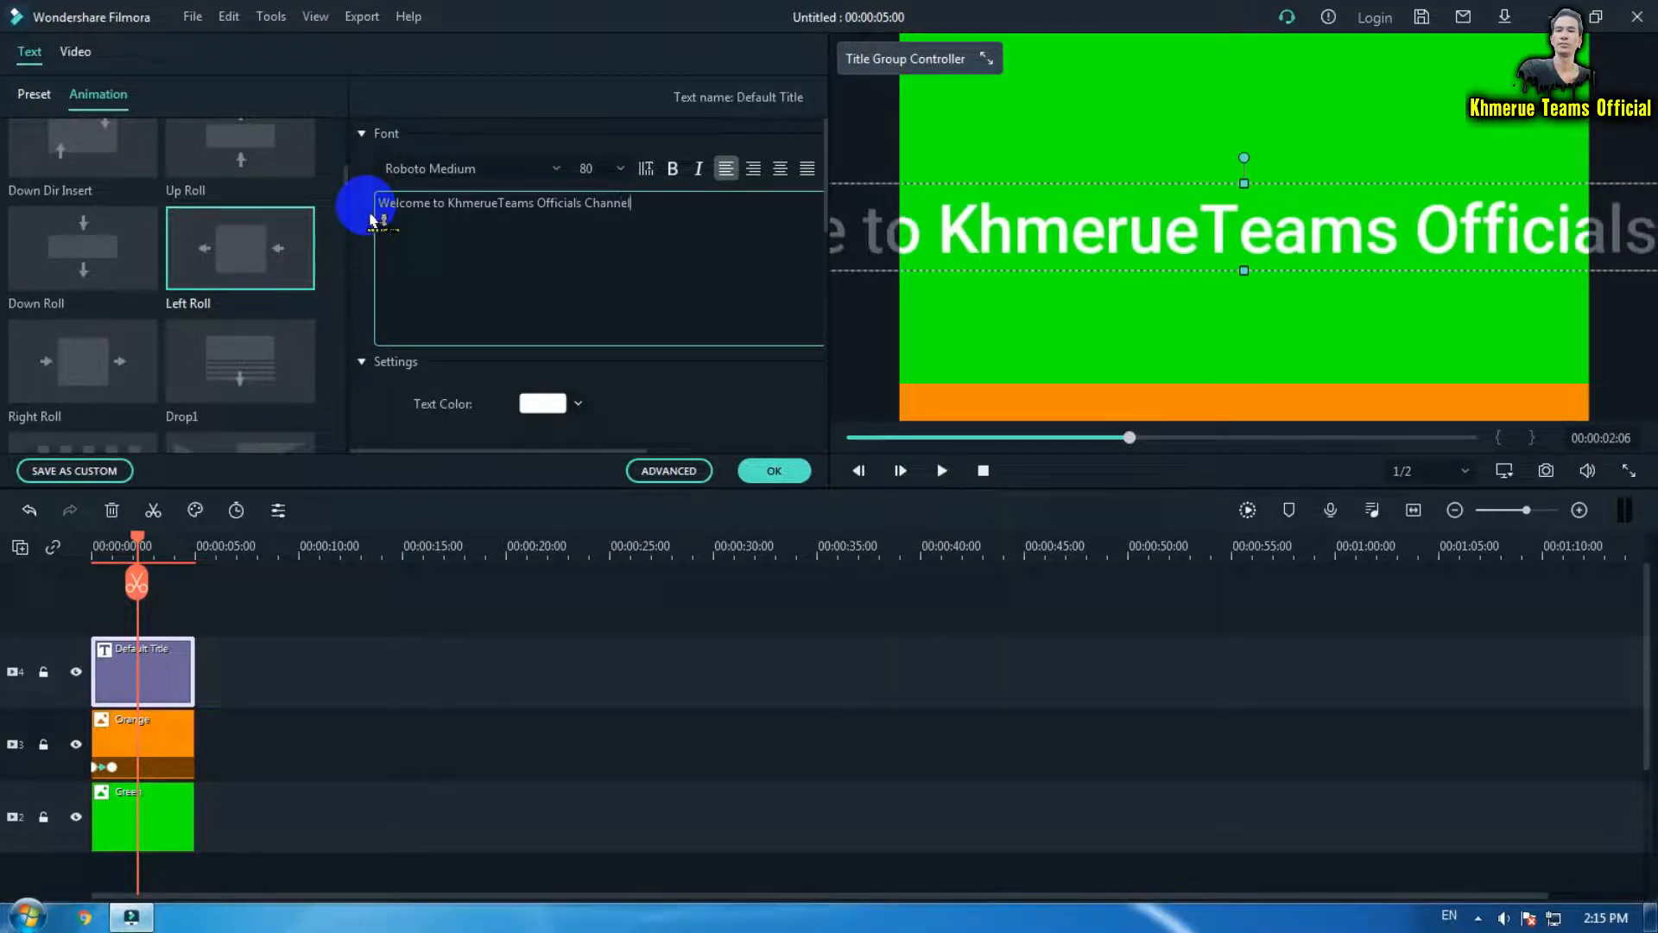
{"action": "type", "text": "."}
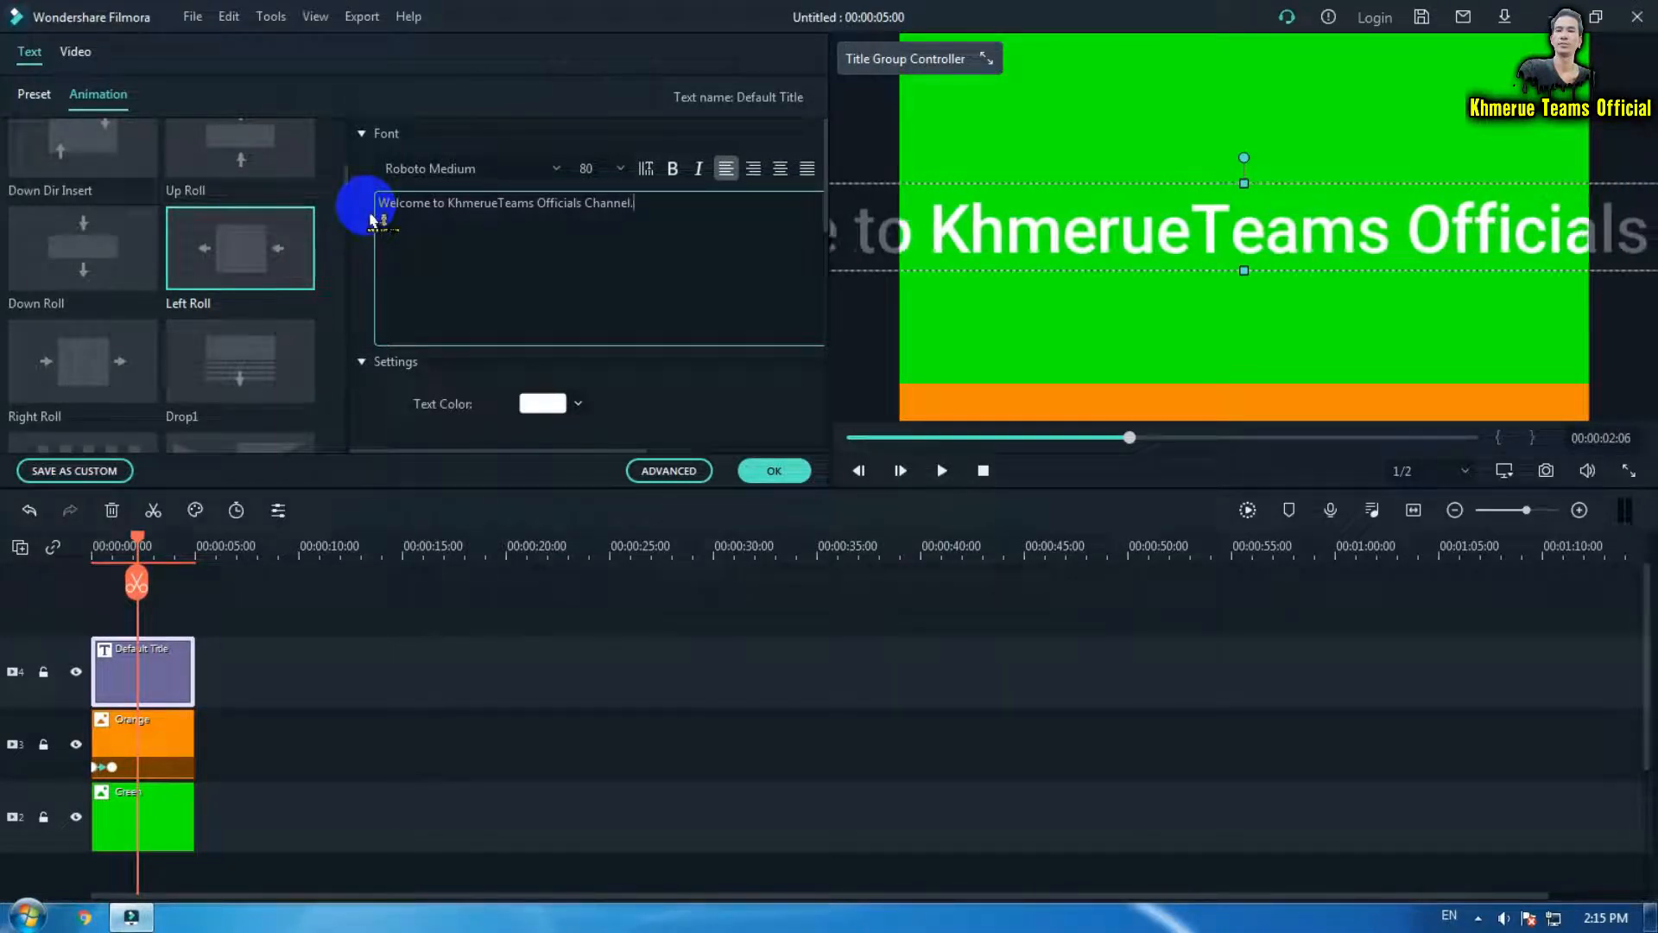
Append "Khmerue is the most video tutorial for all over the wolr" to the title text and apply the edit
{"action": "type", "text": " Khmerue"}
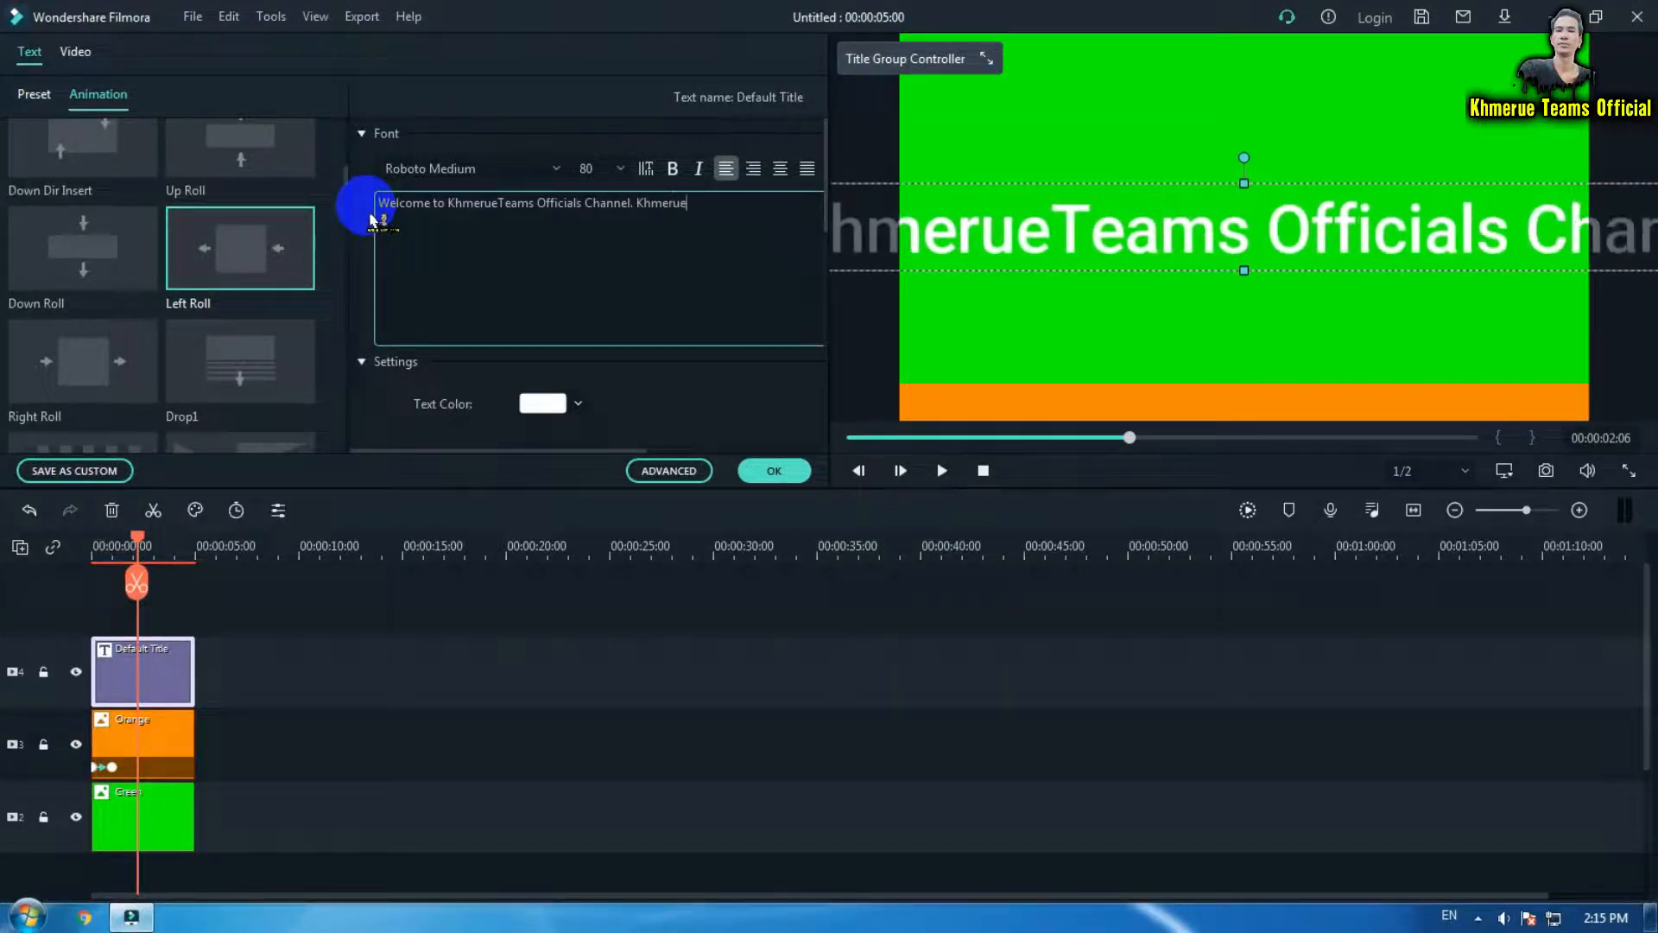
{"action": "type", "text": " is th"}
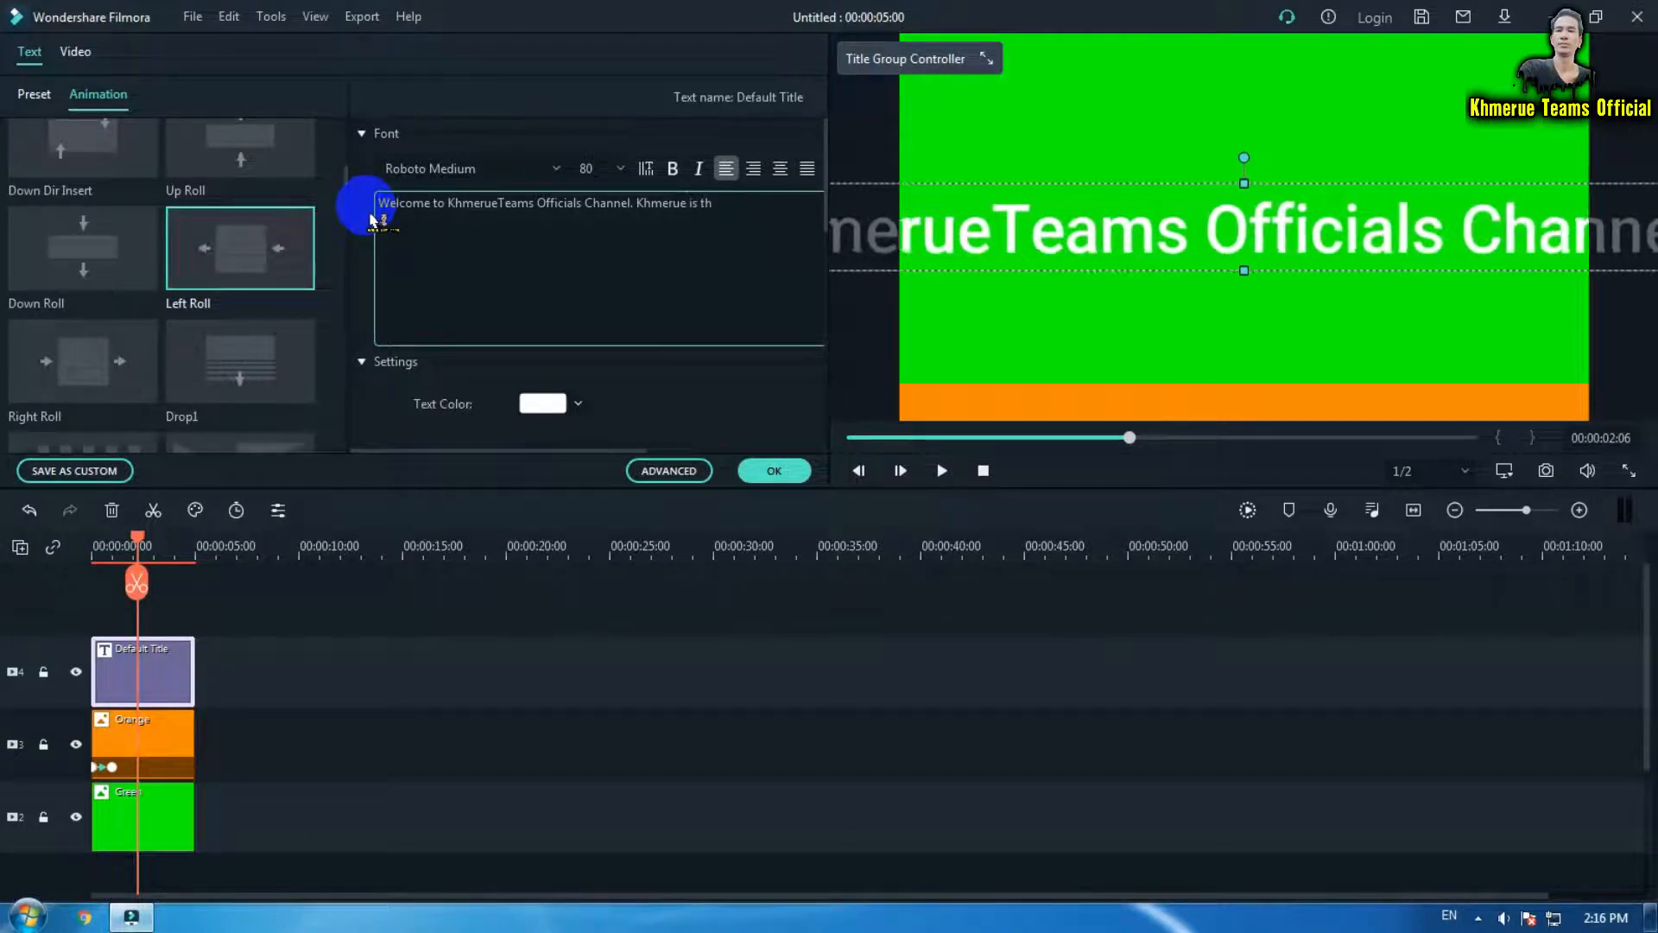
{"action": "type", "text": "e most "}
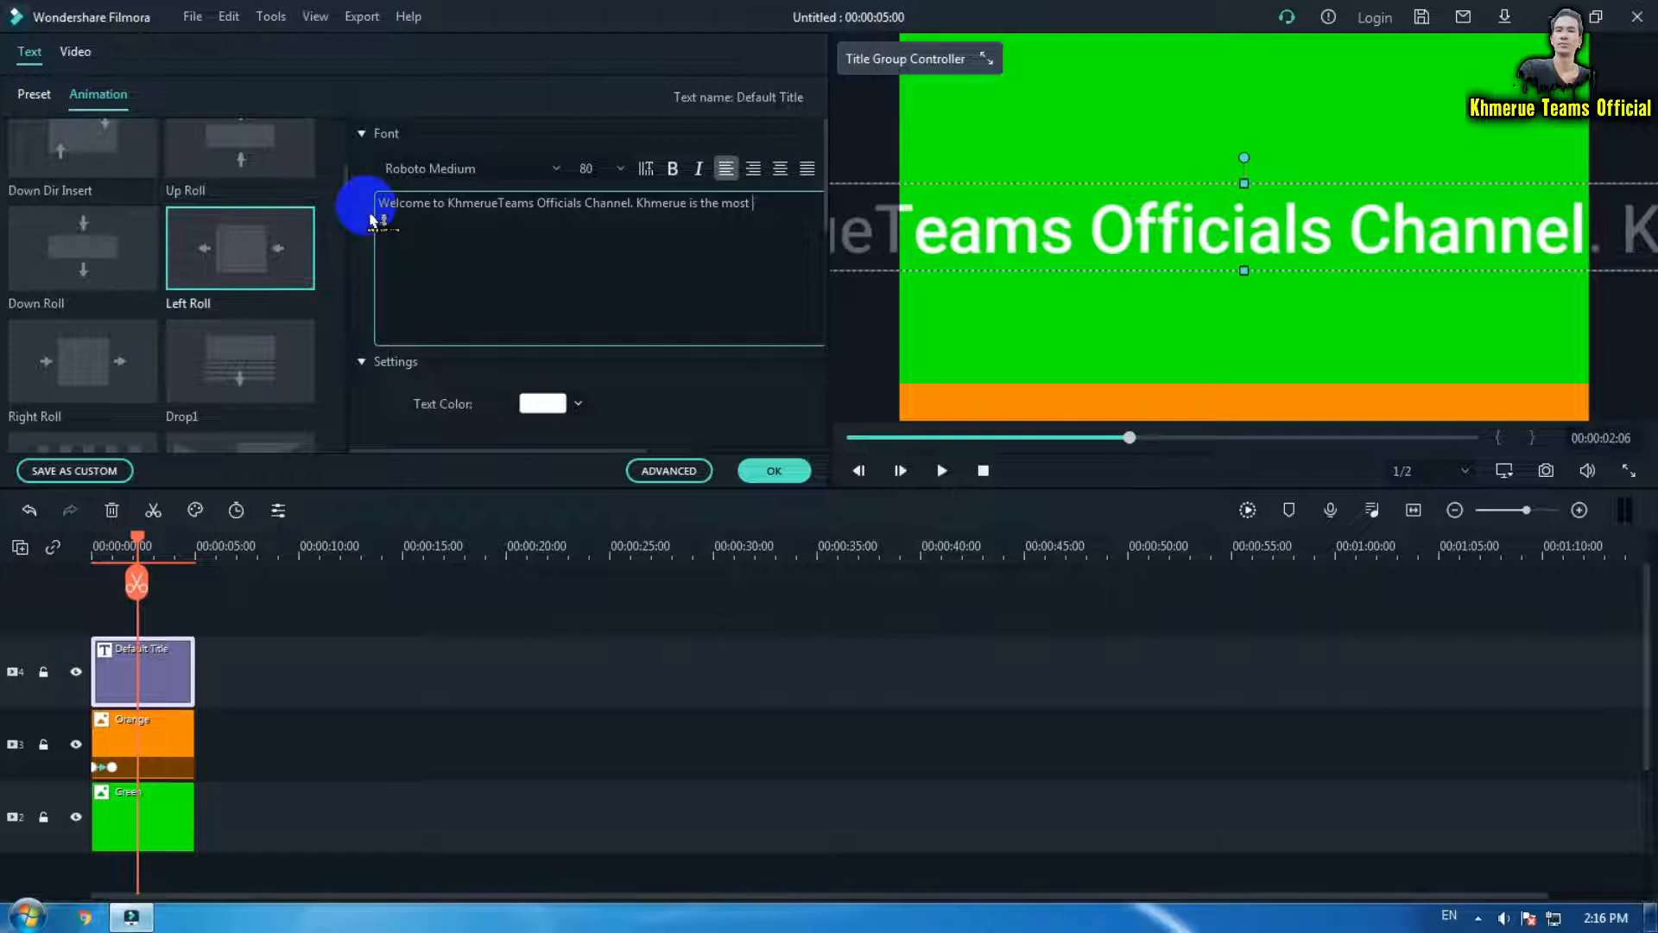
{"action": "type", "text": "vi"}
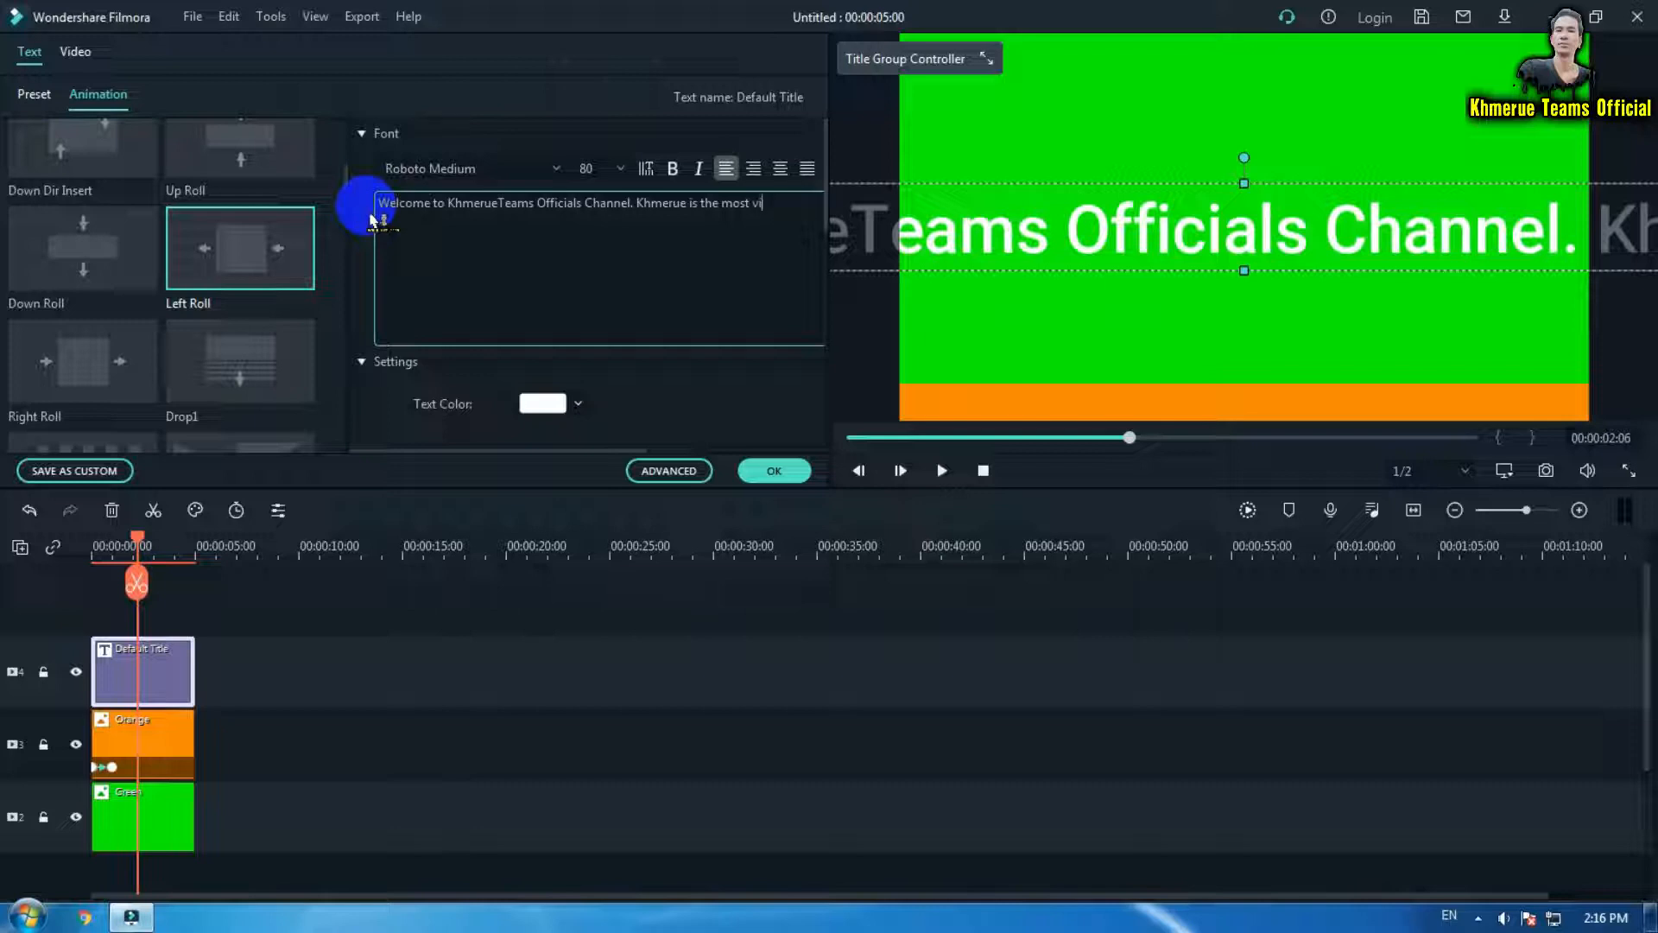
{"action": "type", "text": "deo"}
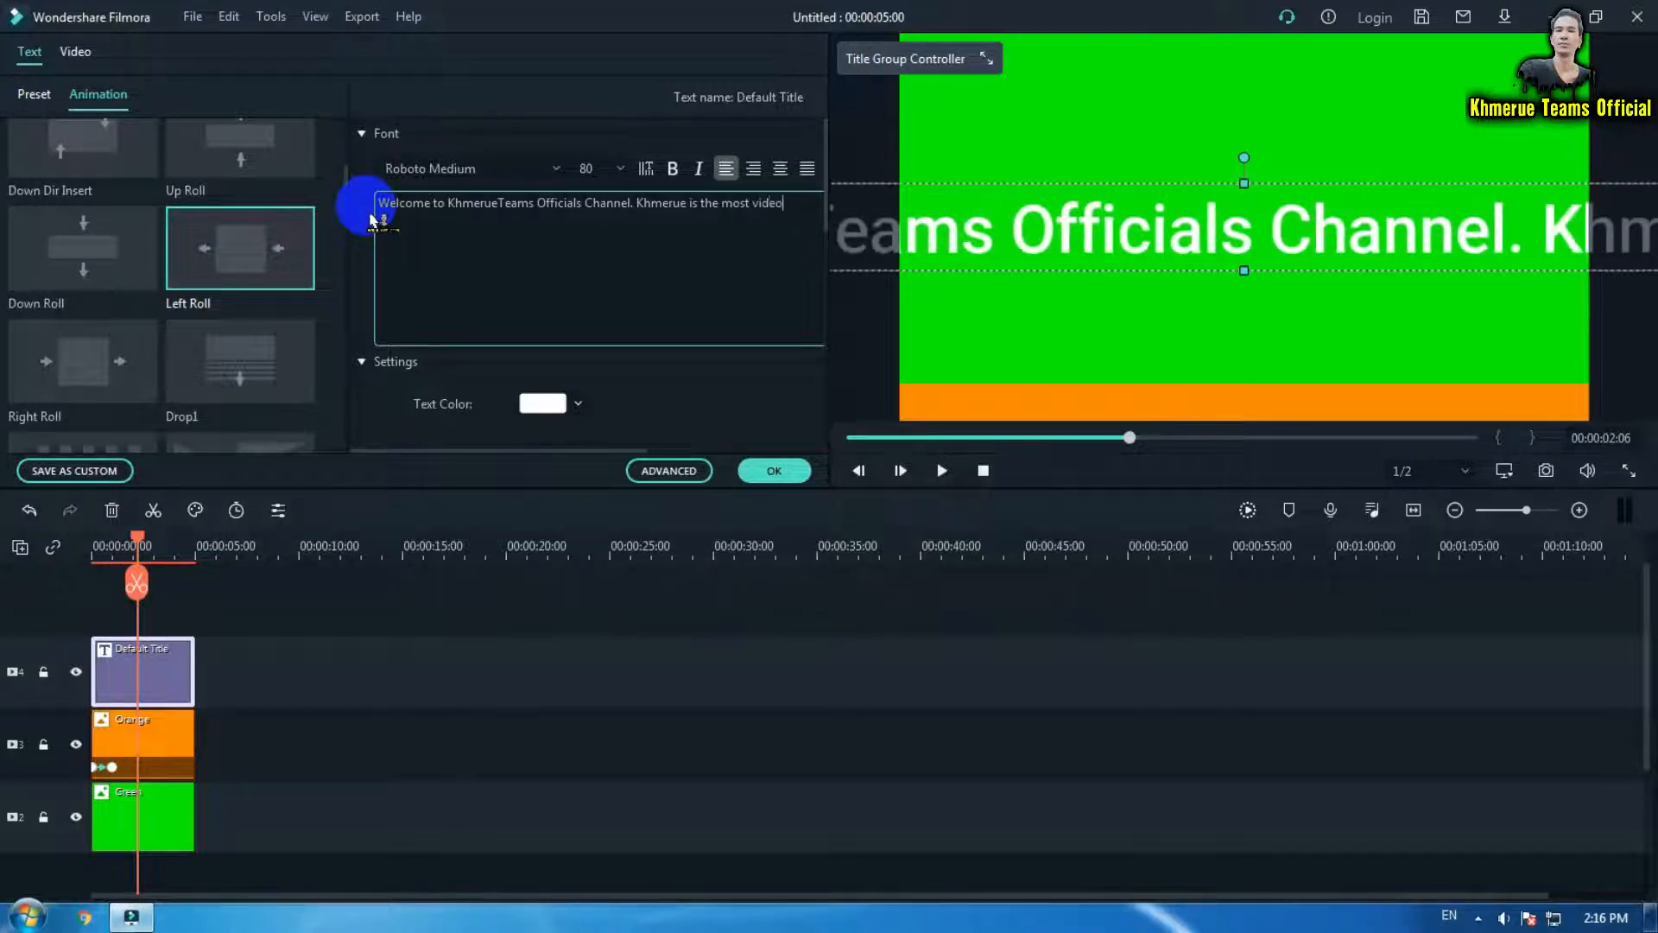
{"action": "type", "text": " tuto"}
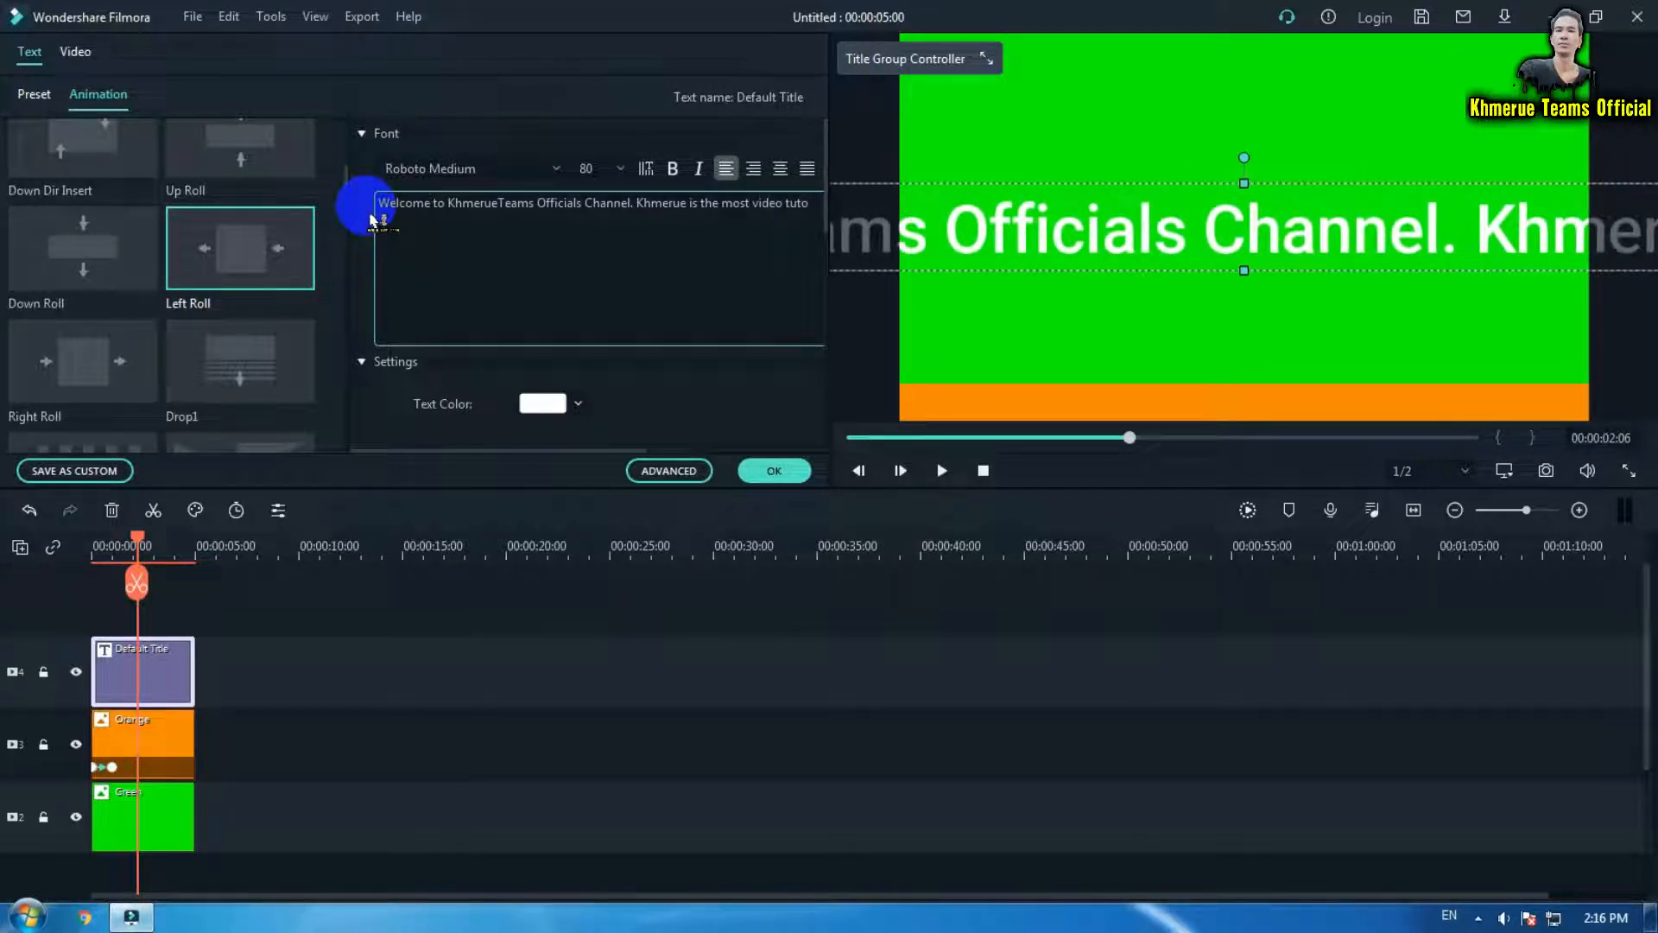
{"action": "type", "text": "ri"}
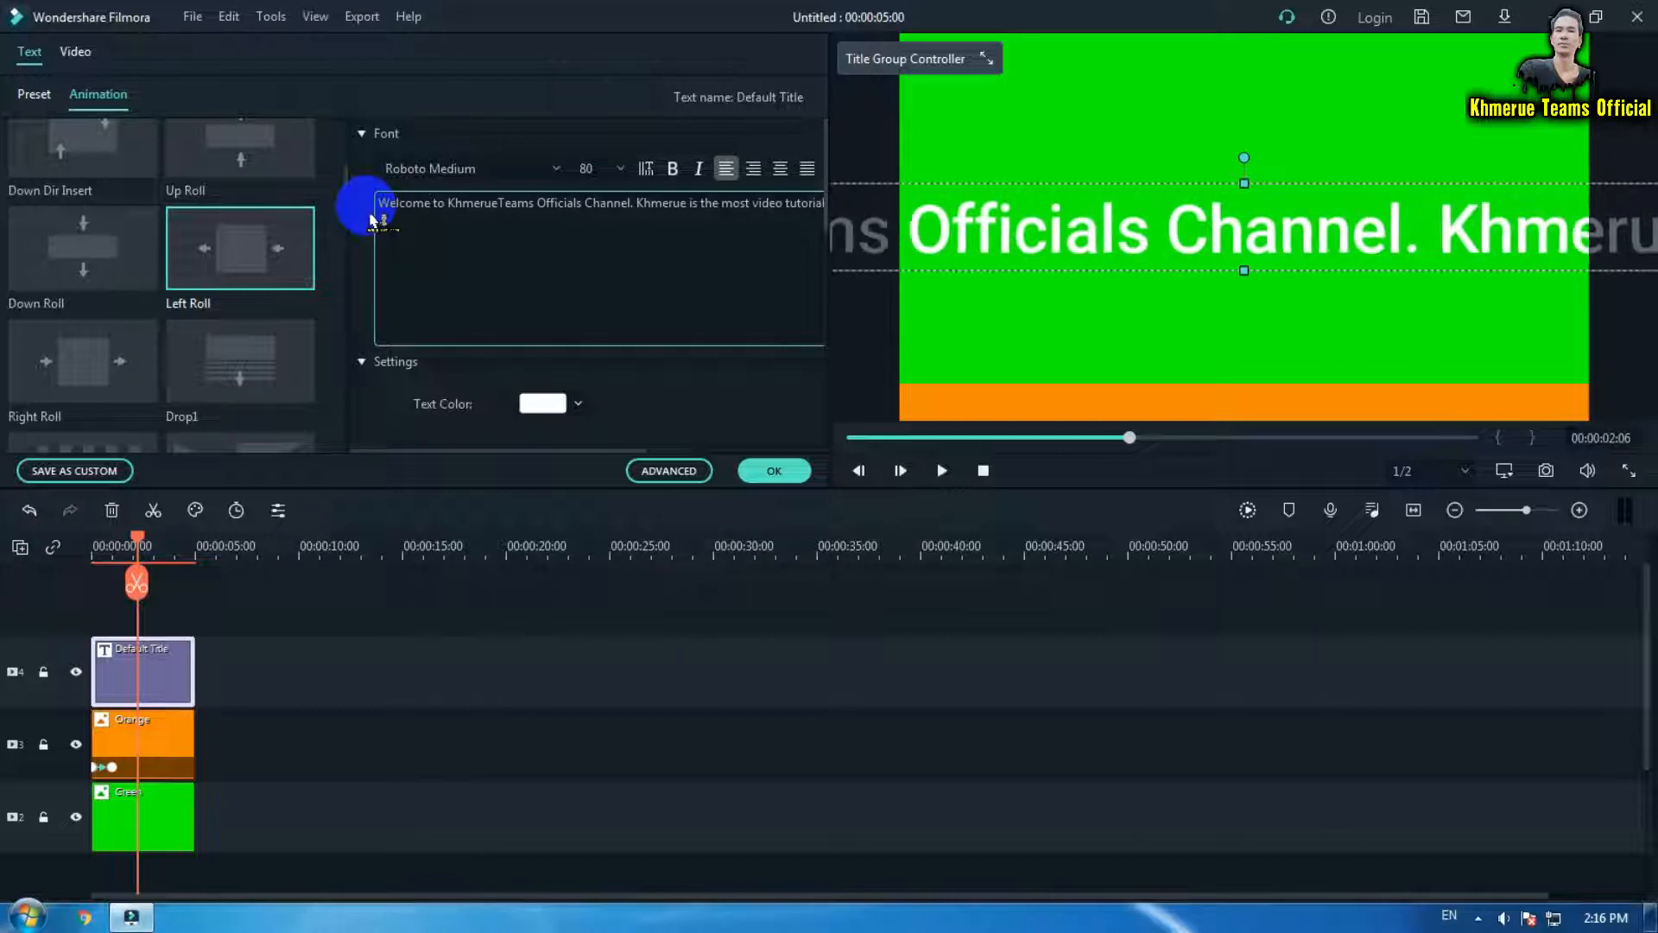
{"action": "type", "text": "al chan"}
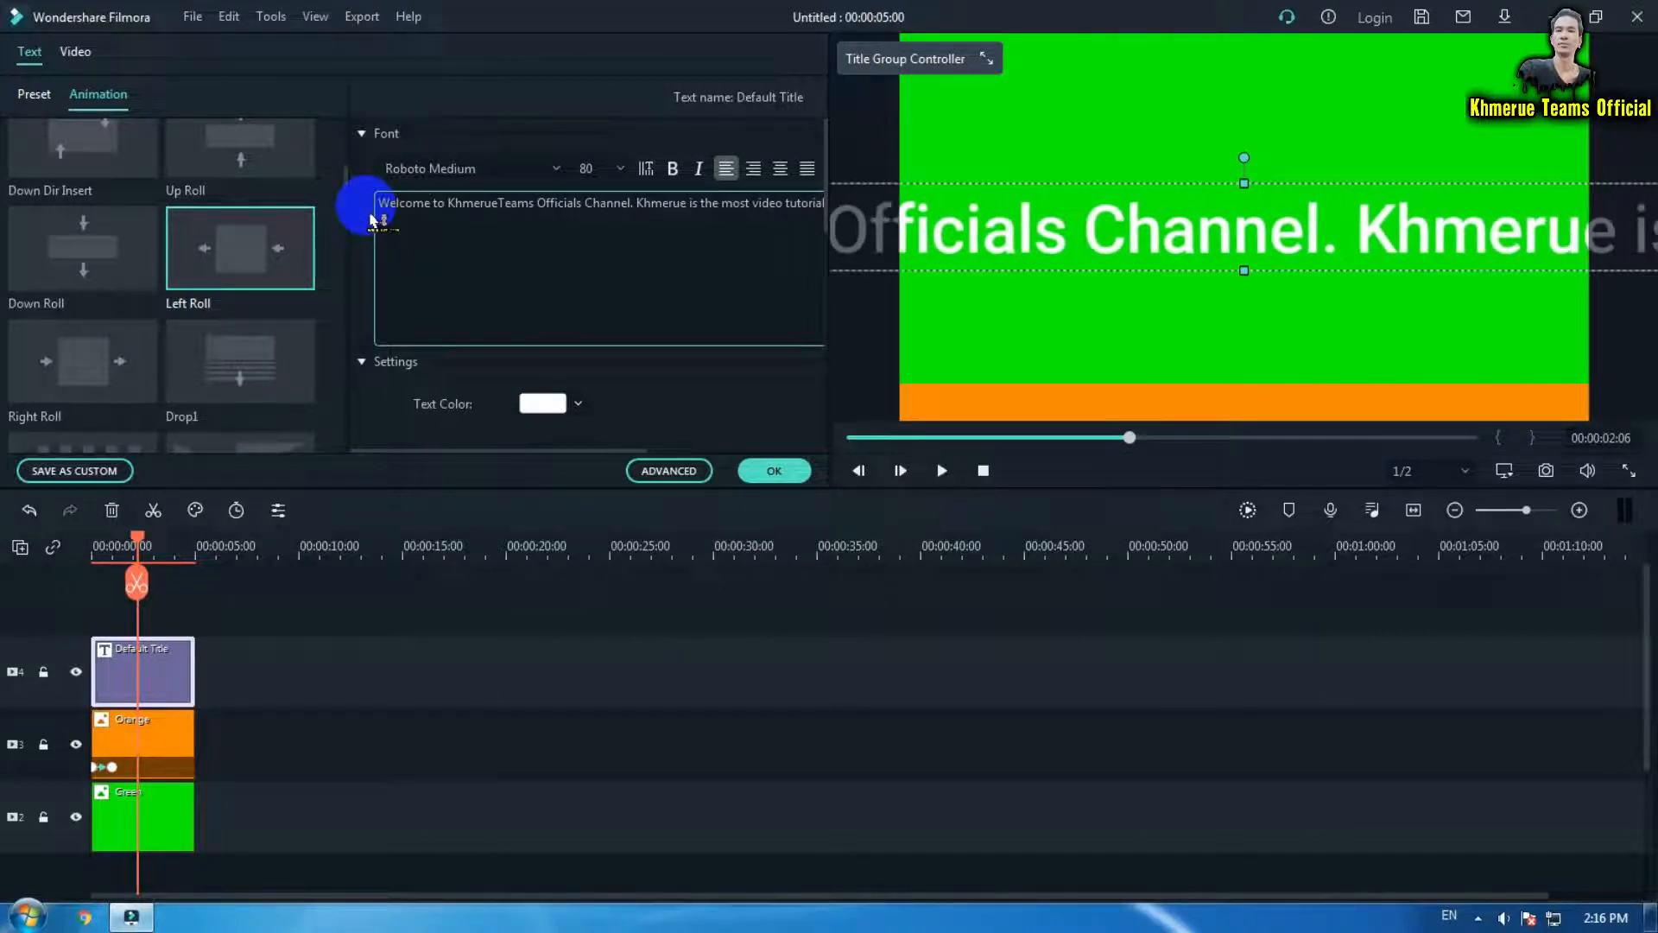
{"action": "type", "text": "nel in the"}
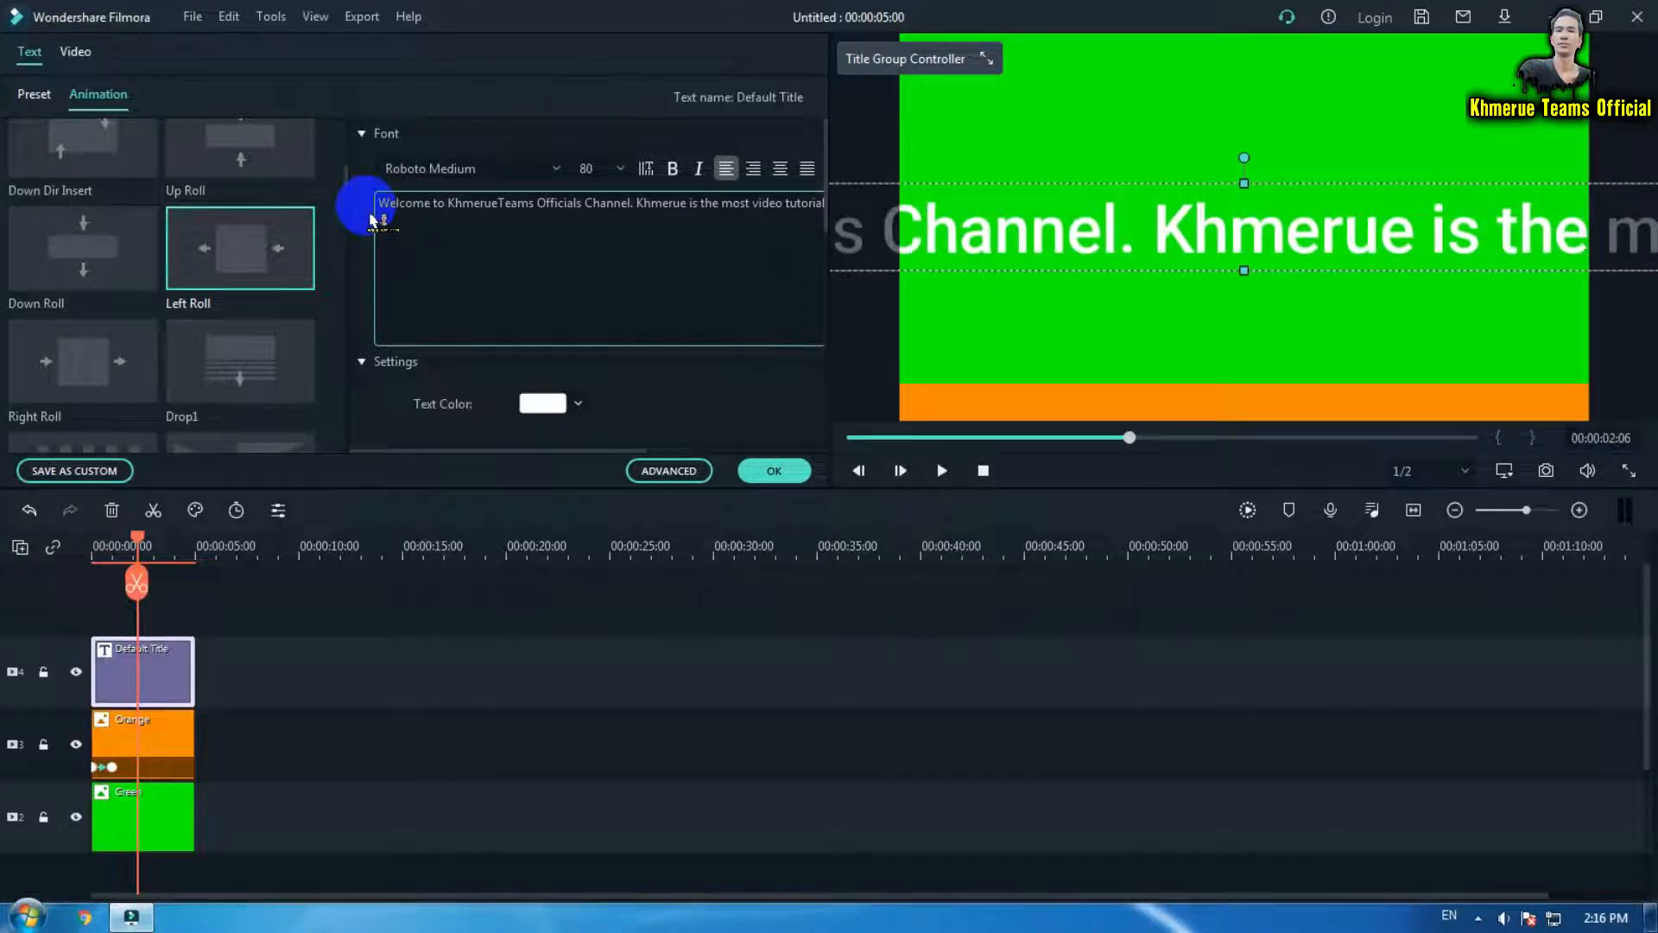
{"action": "type", "text": " t"}
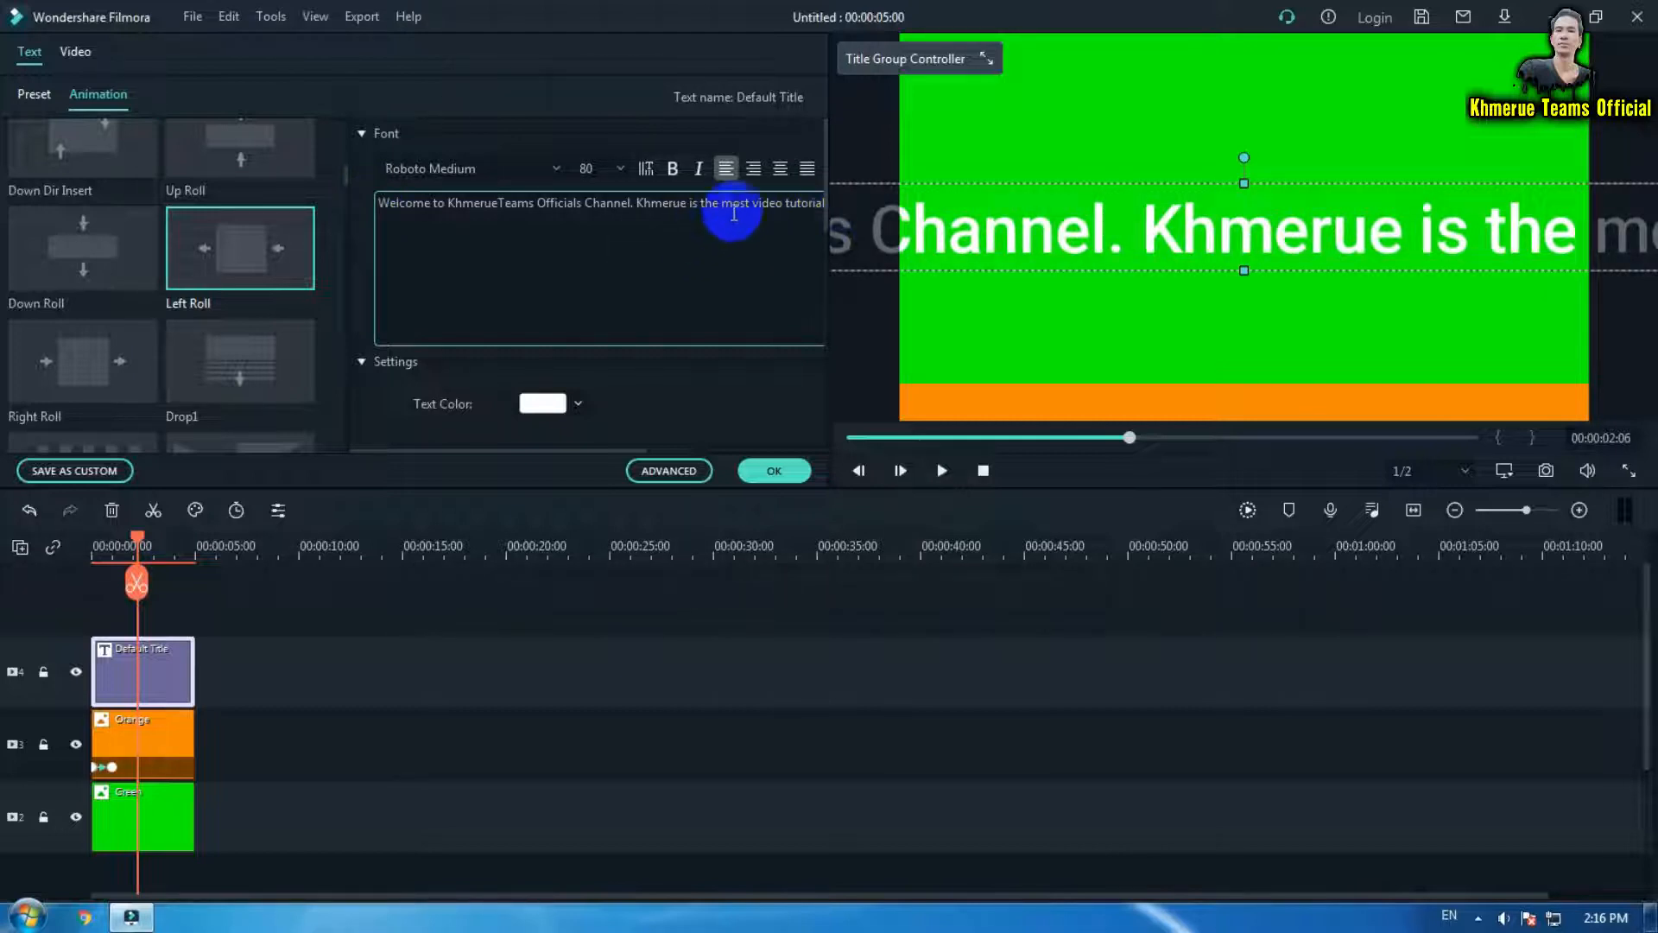
{"action": "left_click", "coordinate": [771, 472]}
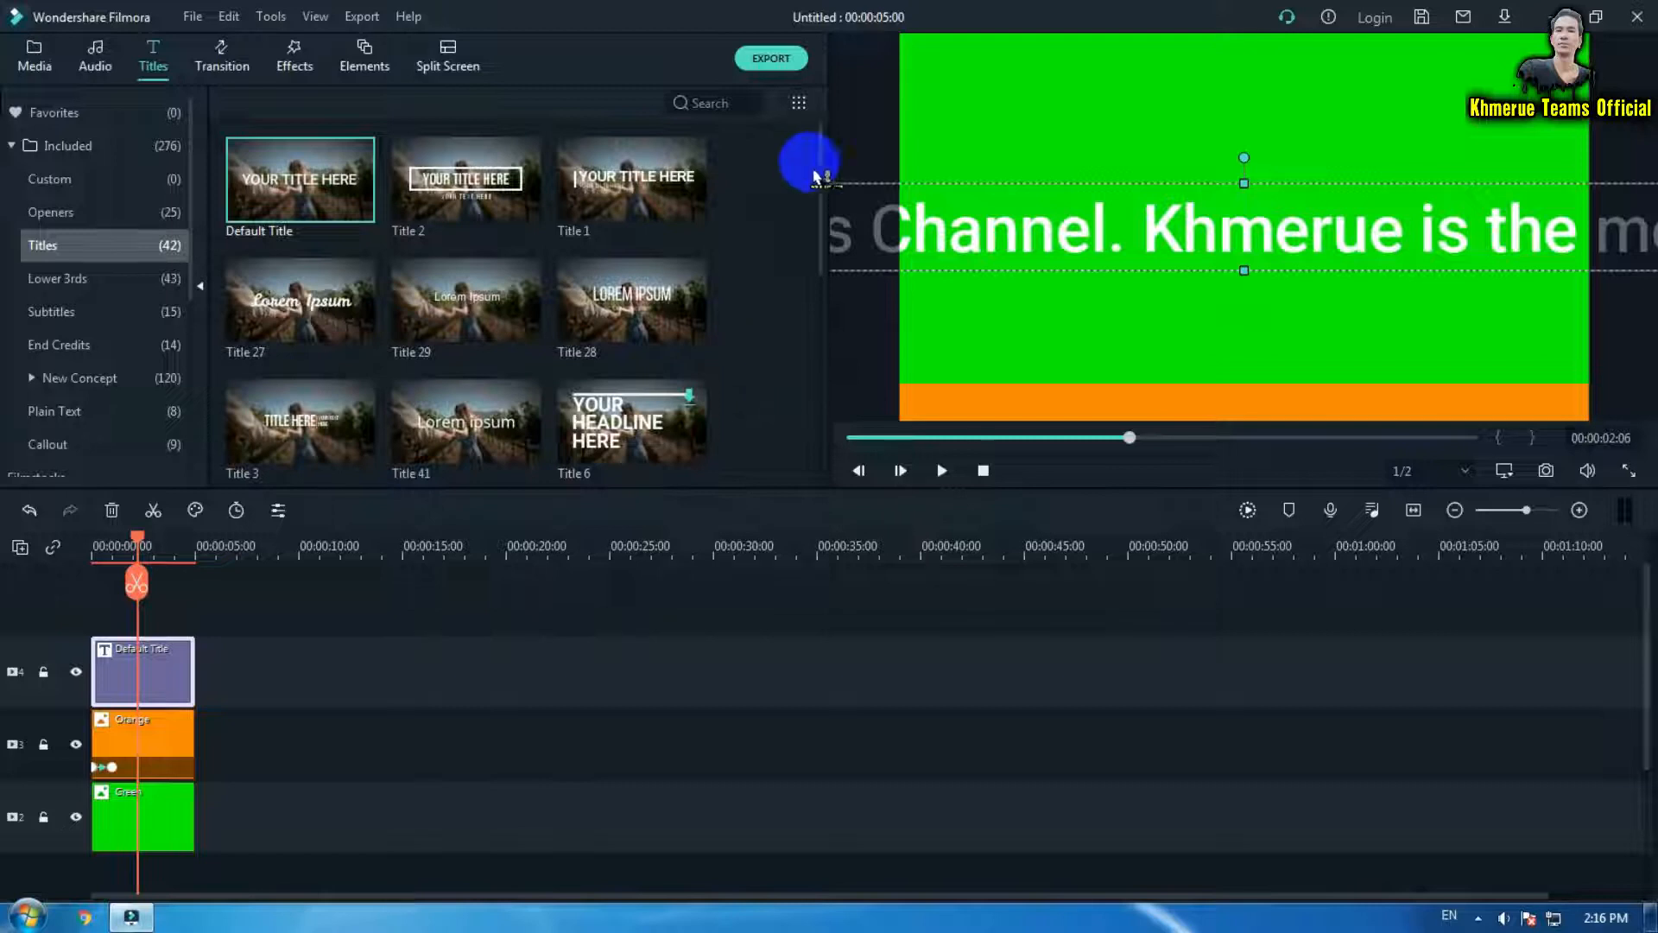
Reopen the title for editing, try a line break before the second sentence, and rejoin the text into one line
{"action": "double_click", "coordinate": [178, 674]}
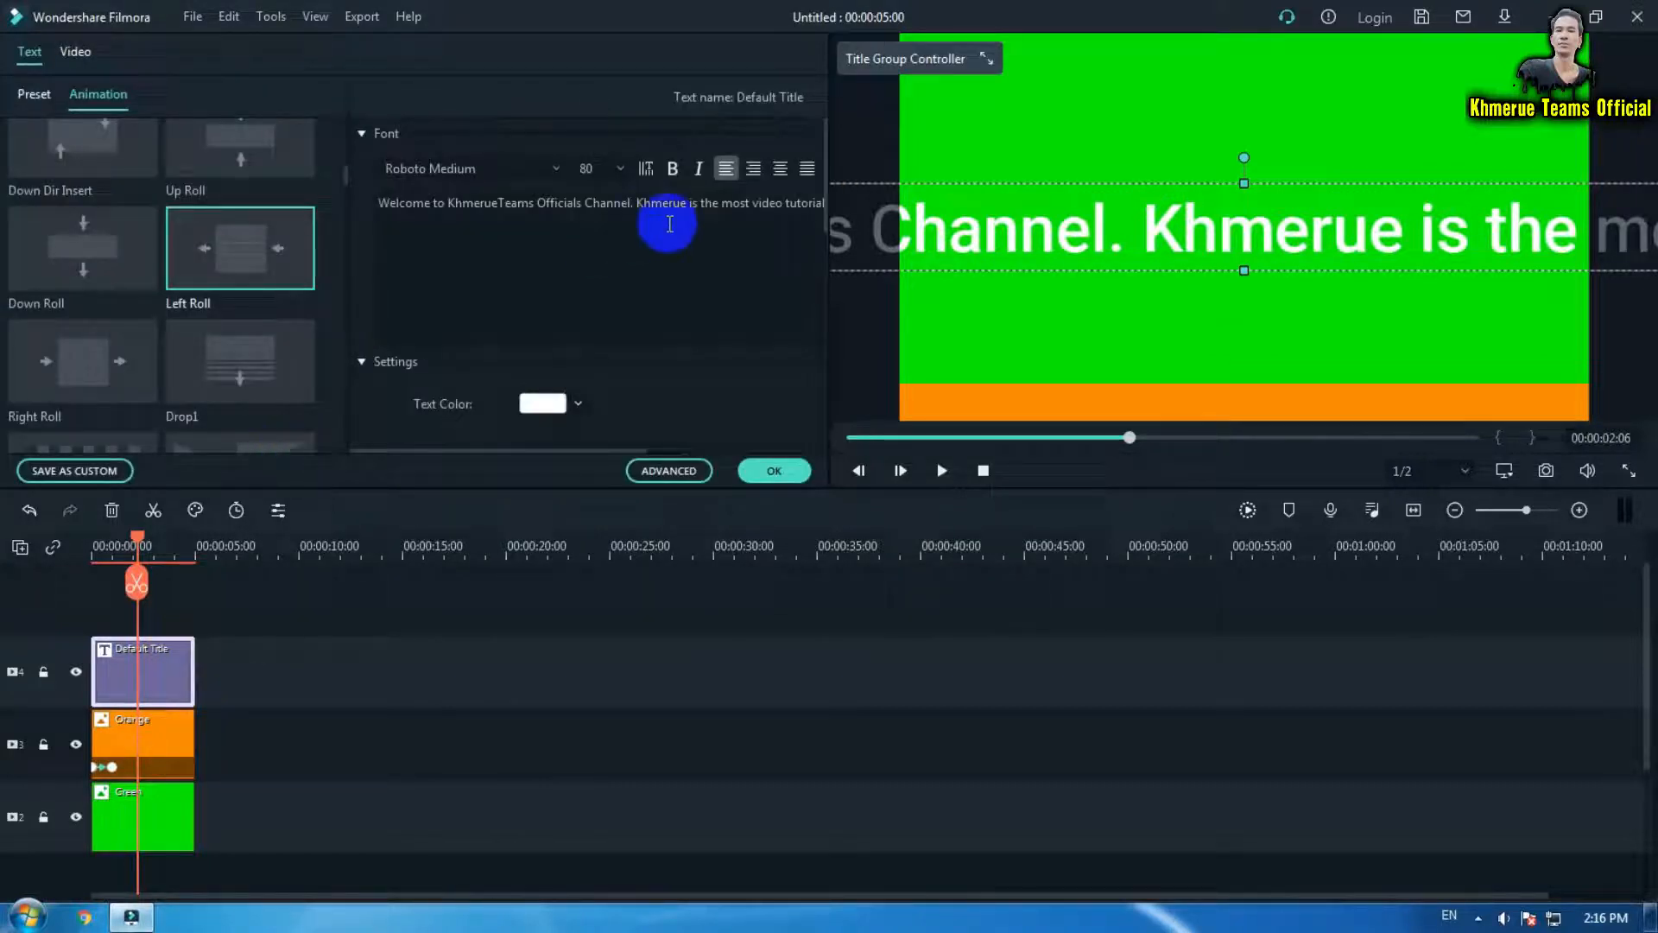
{"action": "left_click", "coordinate": [641, 206]}
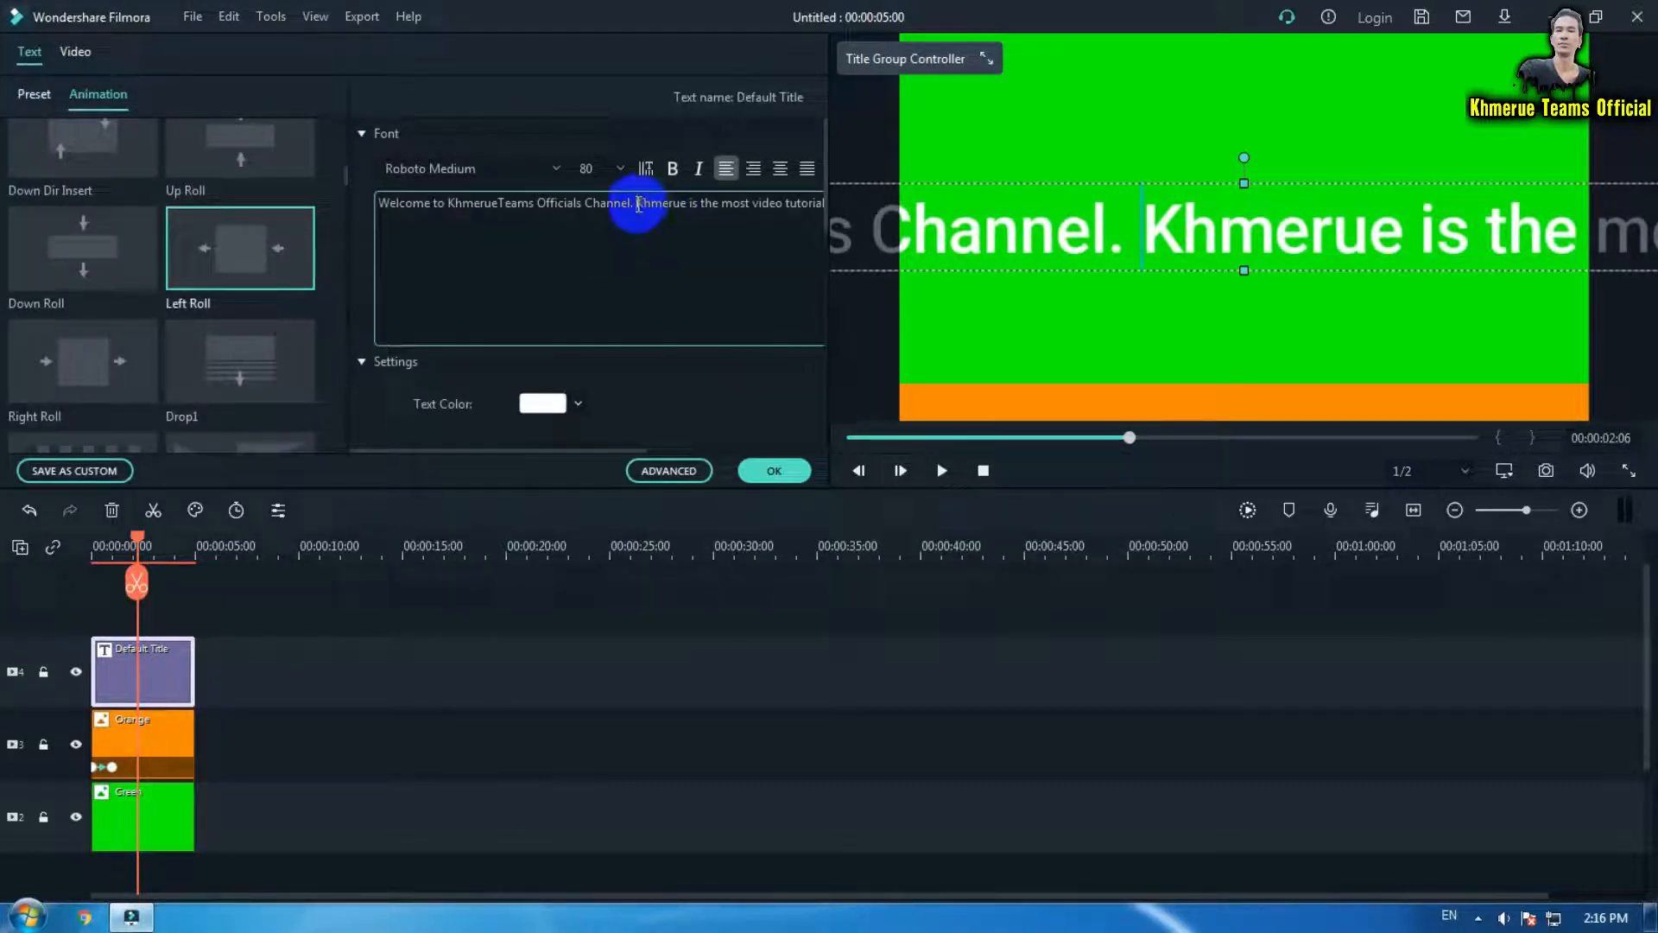
{"action": "key", "text": "Return"}
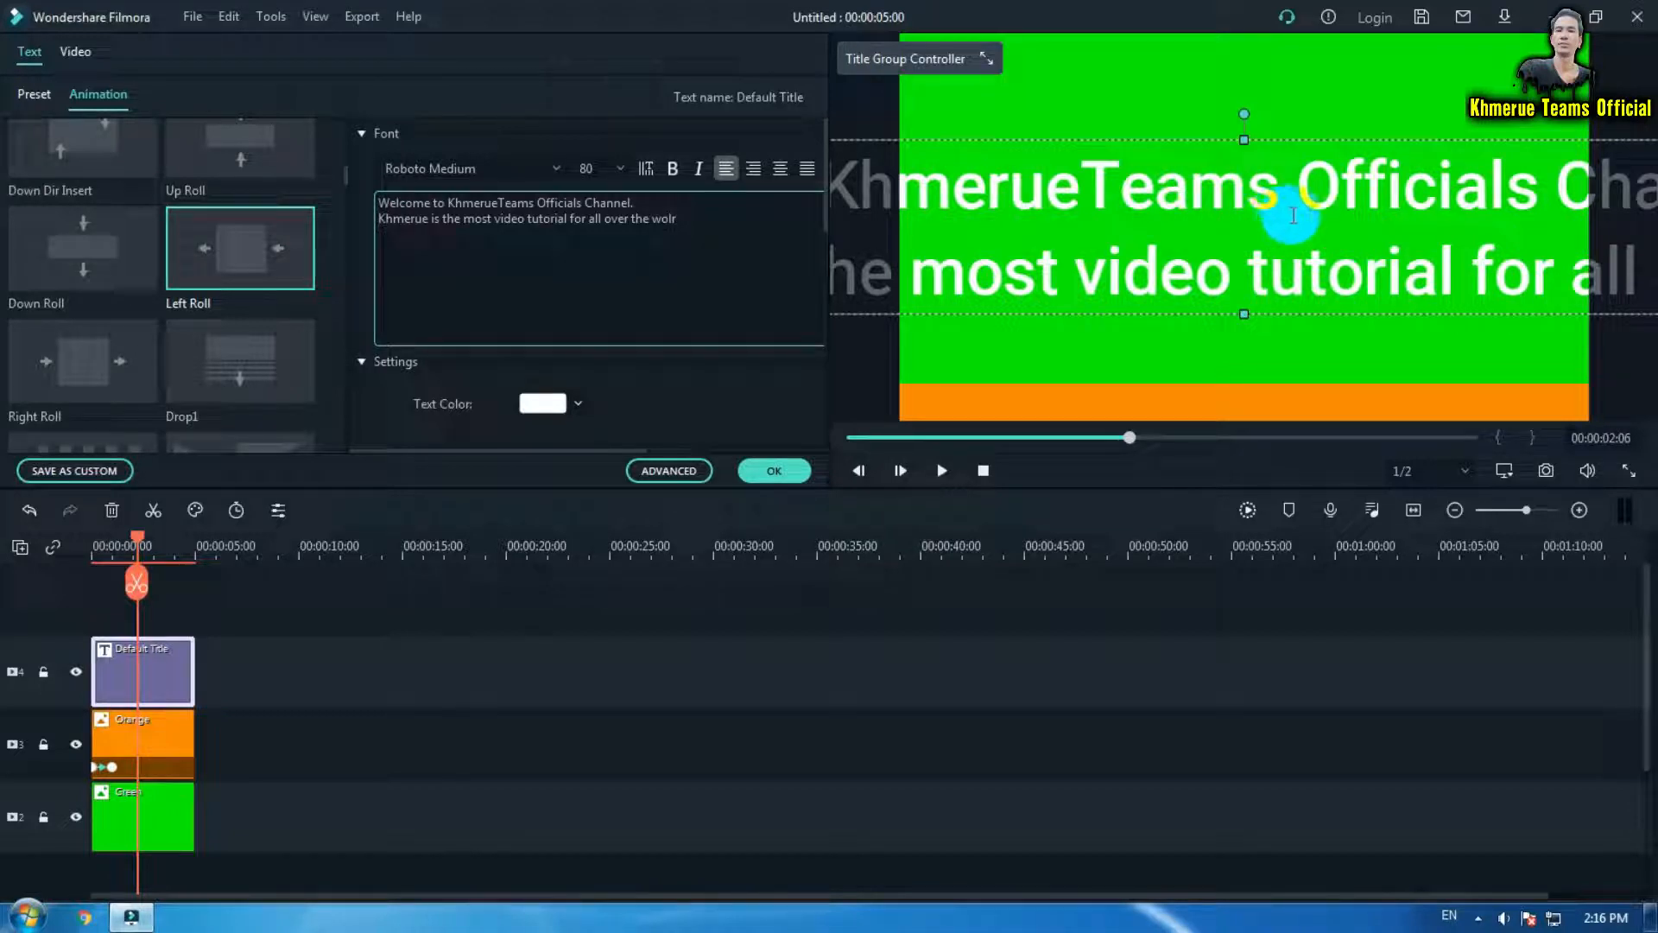
{"action": "left_click", "coordinate": [703, 277]}
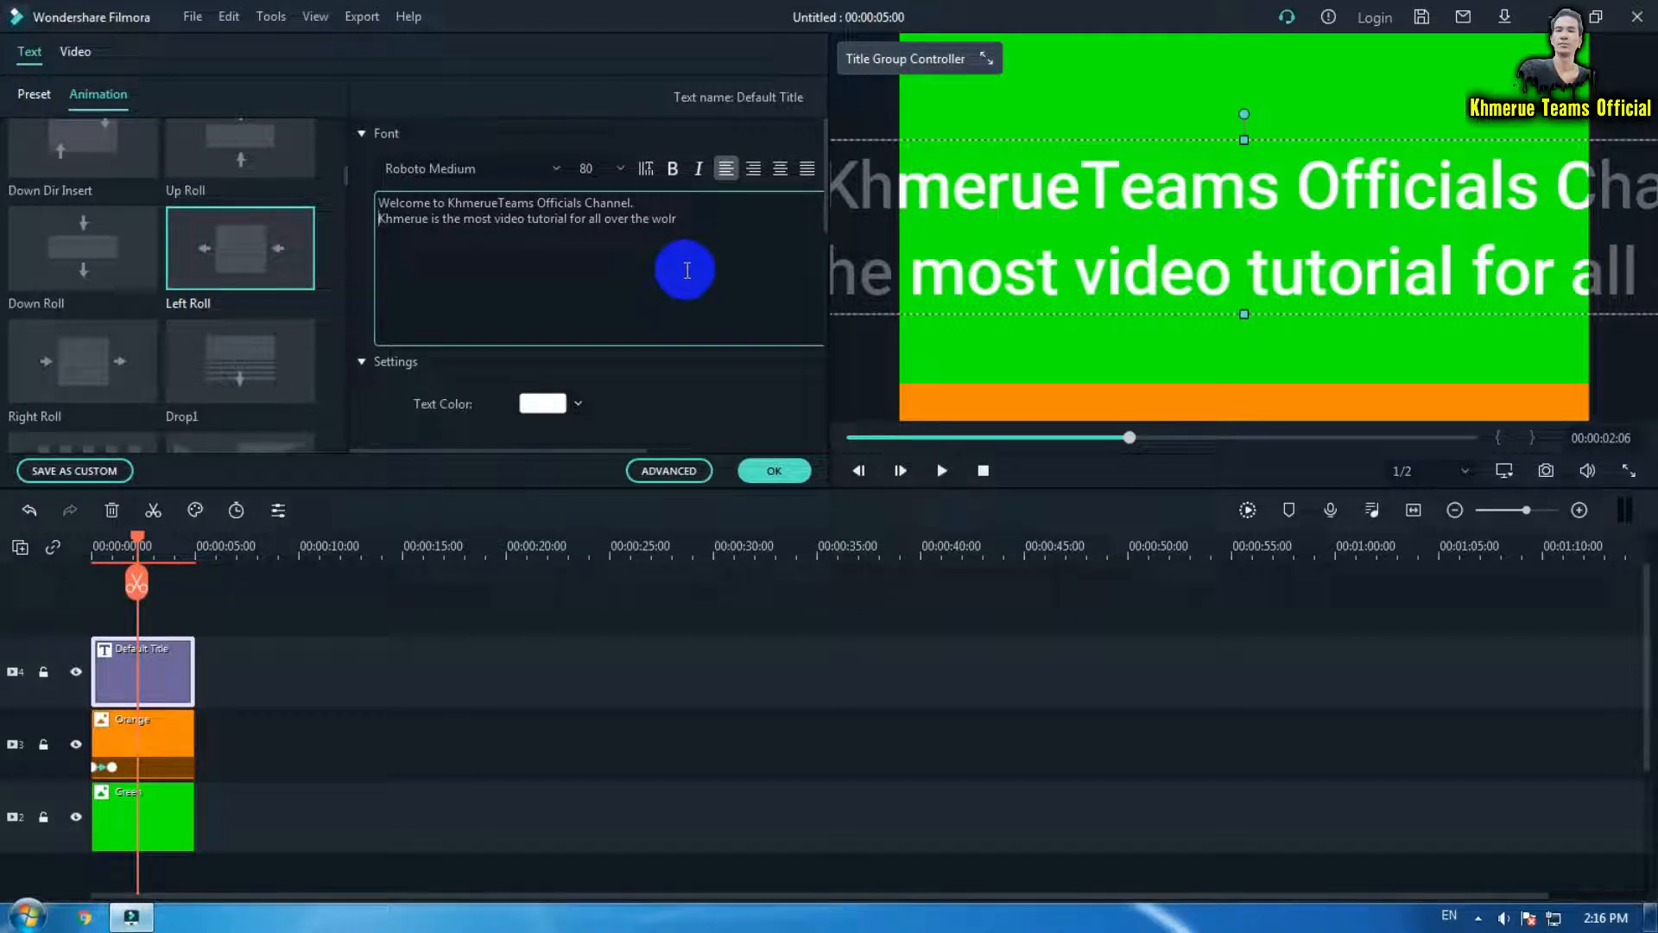
{"action": "key", "text": "BackSpace"}
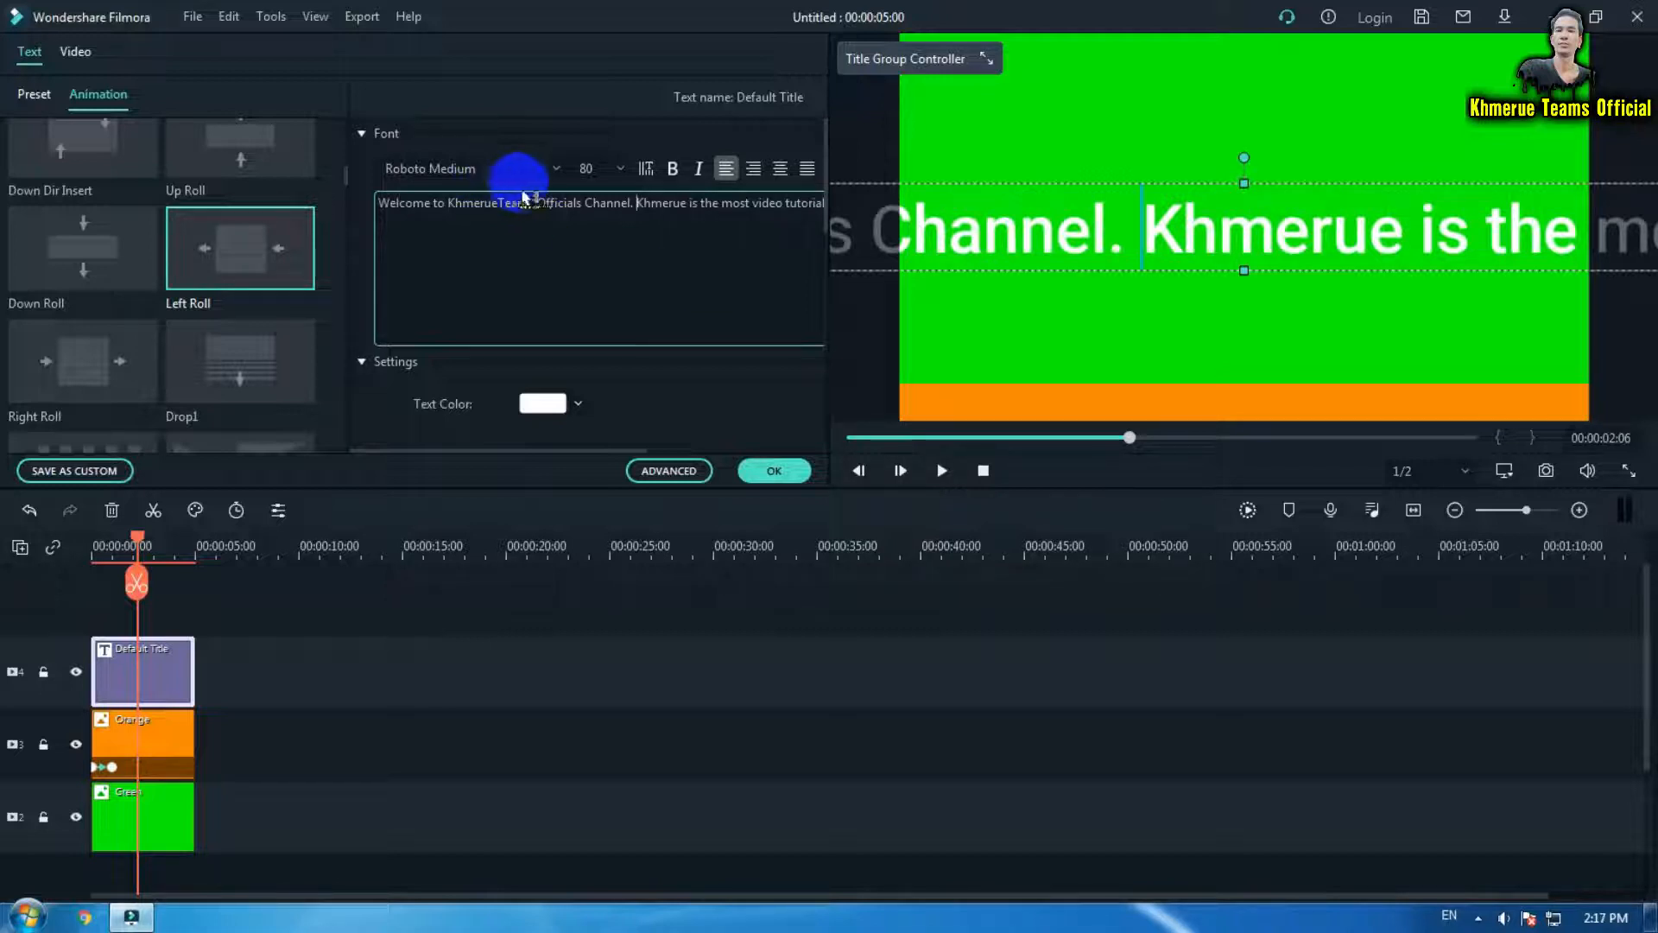
Try the Arial font on the title text
{"action": "left_click", "coordinate": [509, 169]}
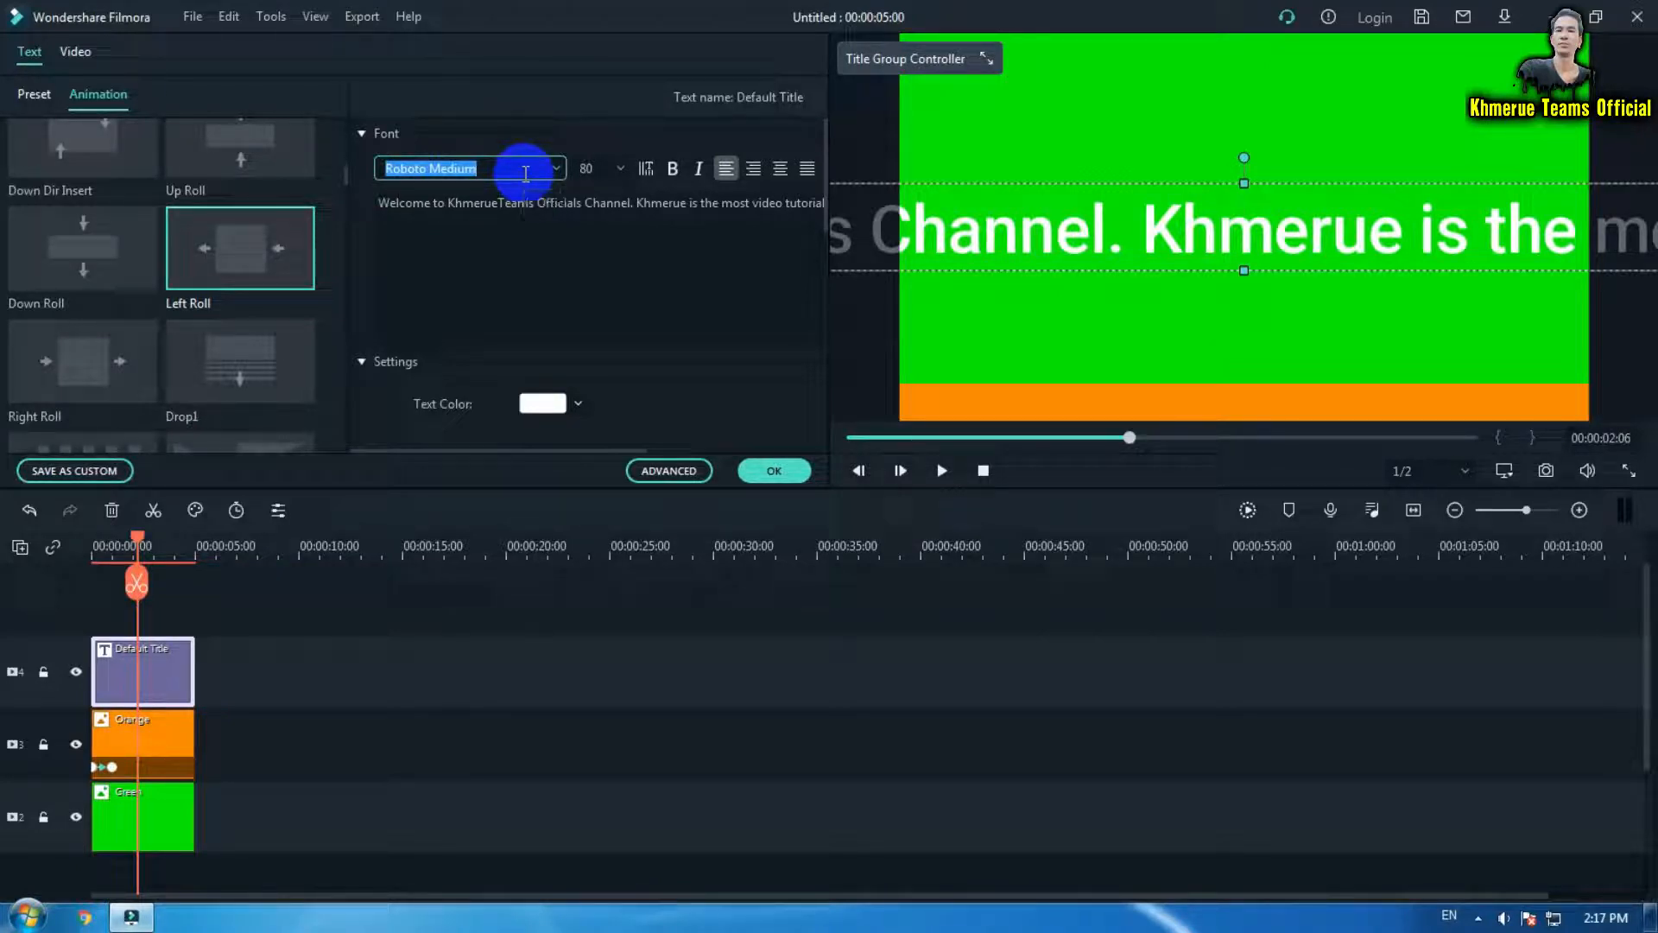
{"action": "type", "text": "Are"}
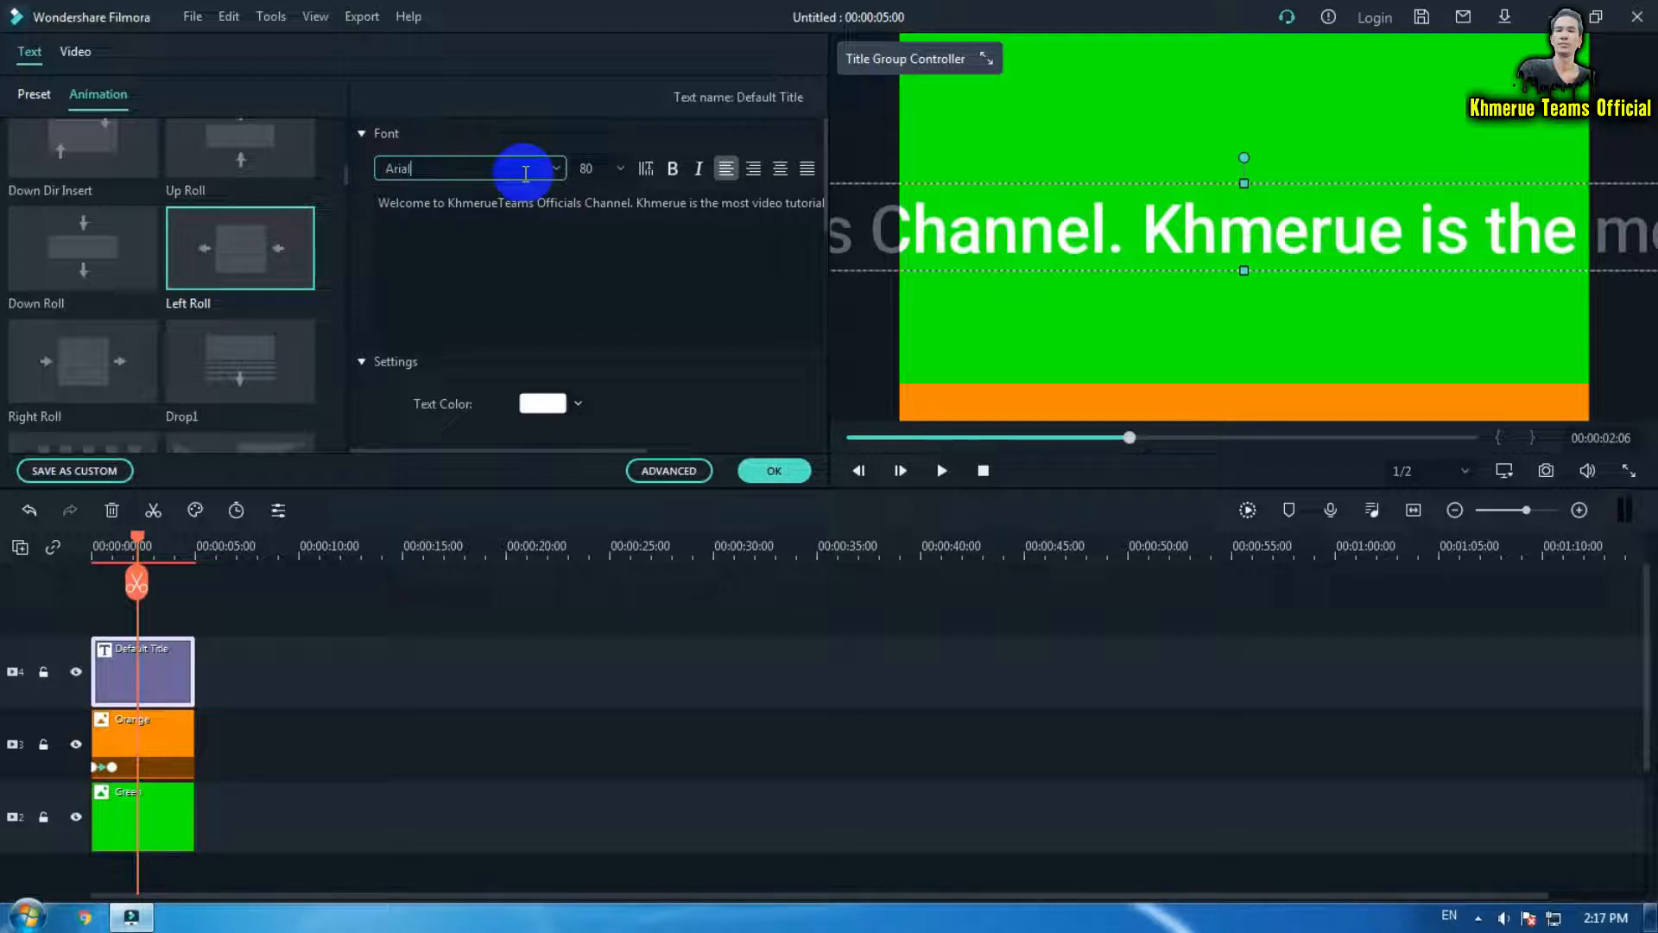
{"action": "key", "text": "Return"}
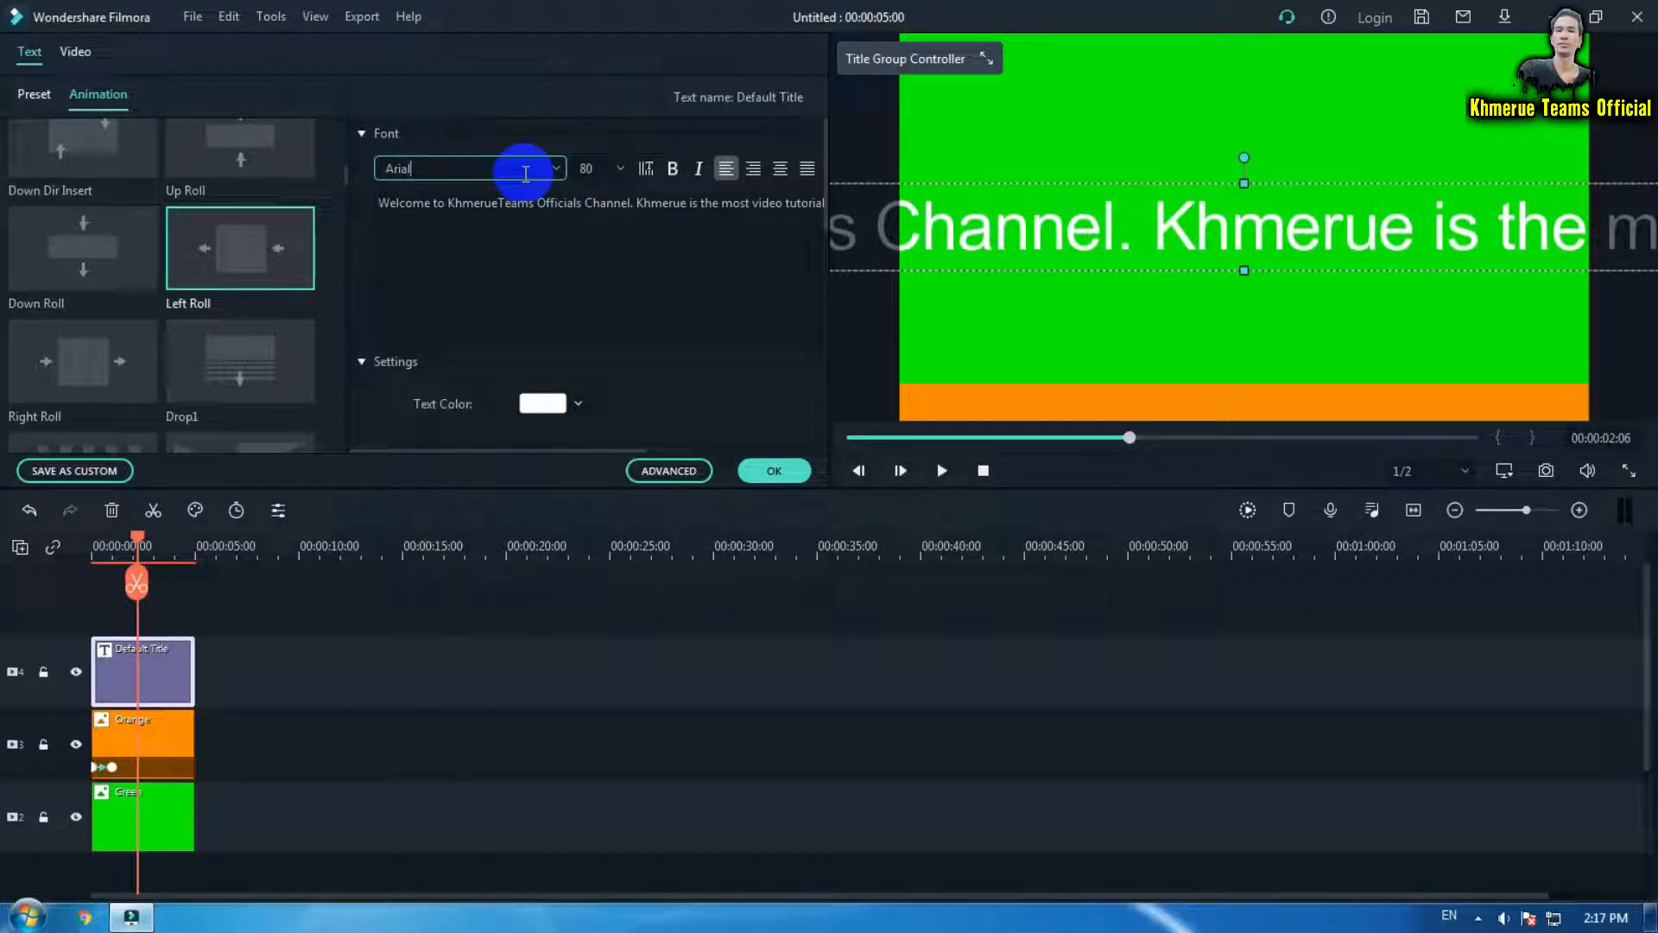
{"action": "left_click", "coordinate": [556, 170]}
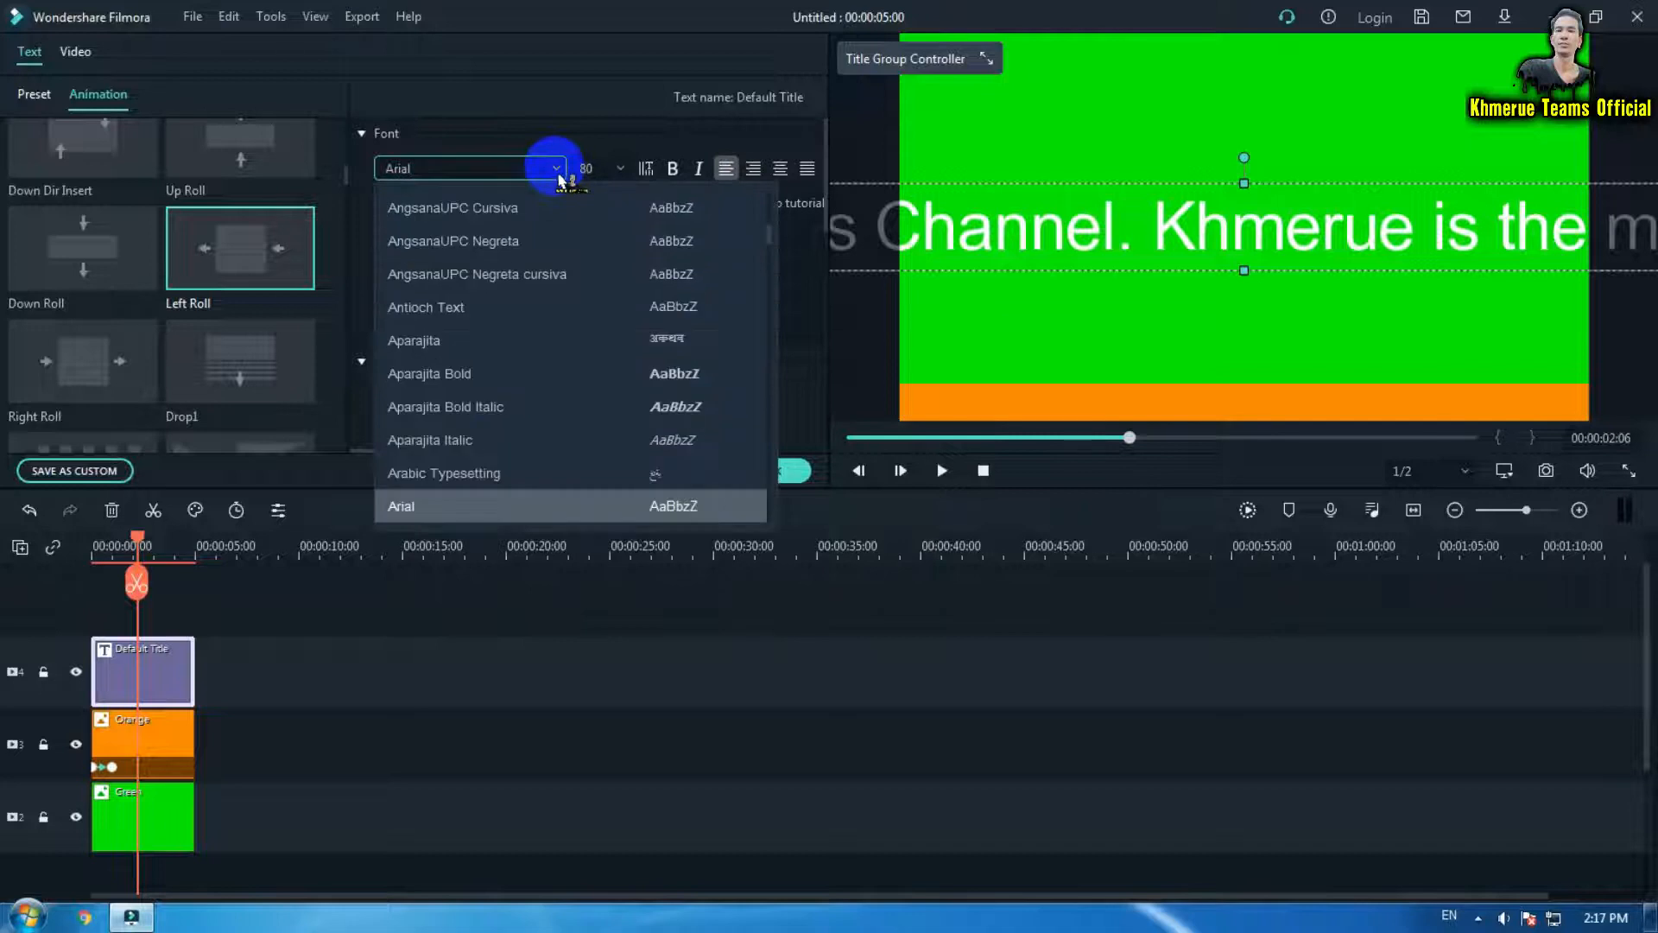
{"action": "left_click", "coordinate": [594, 506]}
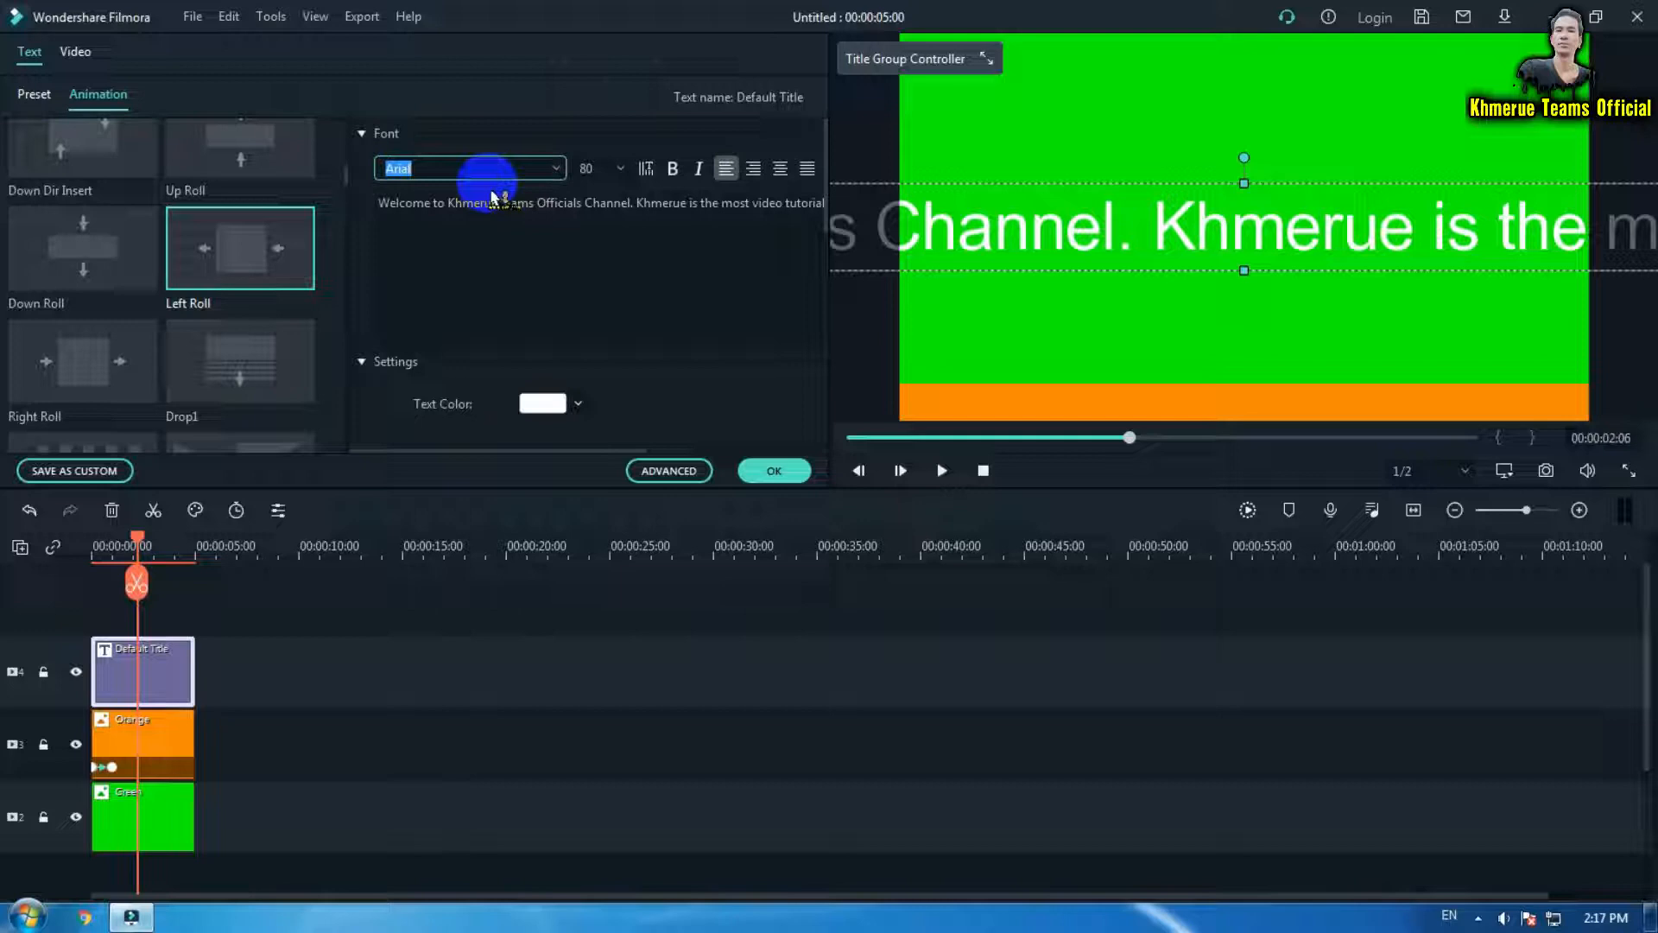
Set the title text's font to Times New Roman and reduce its size to 68, finally to 62
{"action": "type", "text": "Times New Roman"}
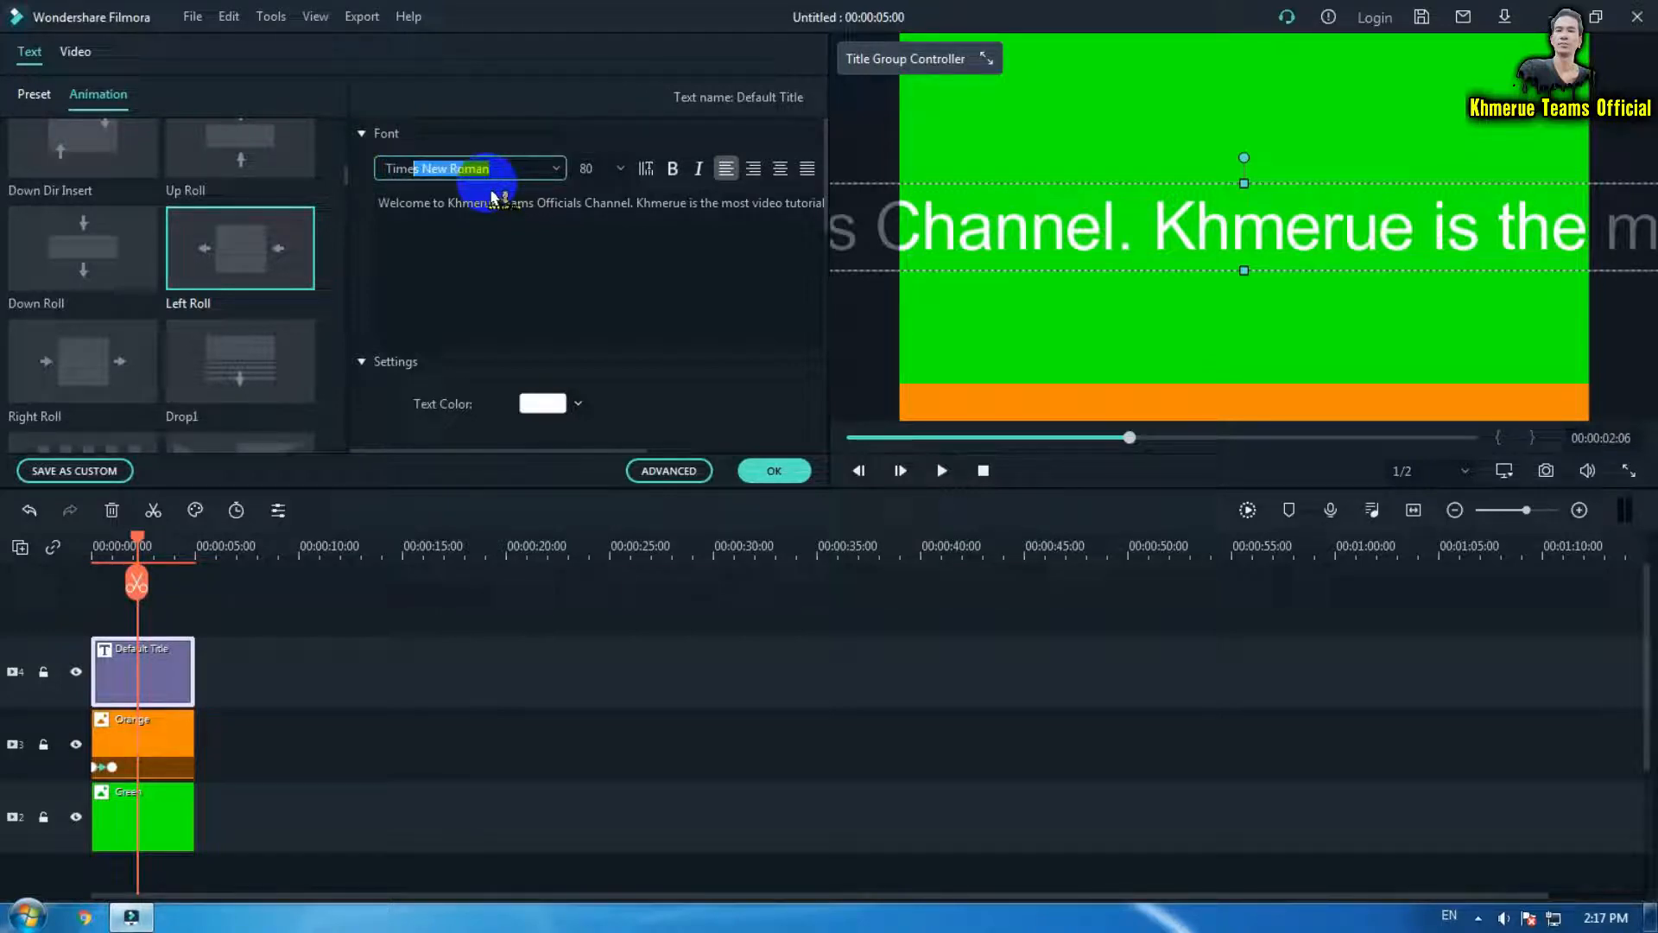
{"action": "key", "text": "Return"}
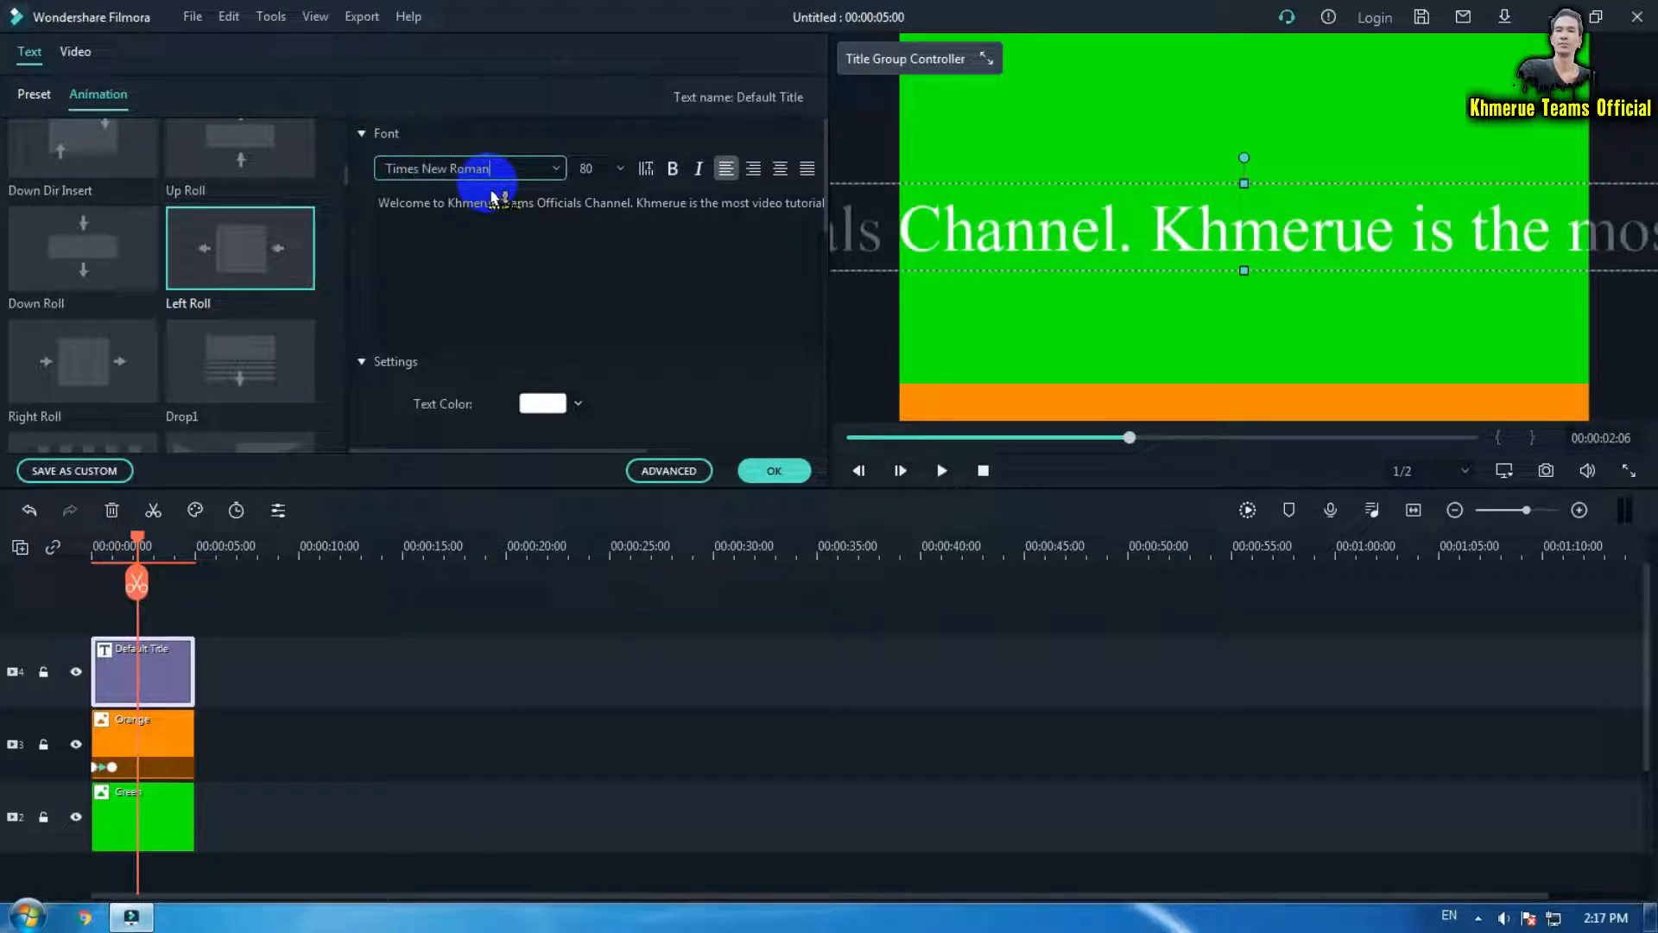
{"action": "left_click", "coordinate": [609, 167]}
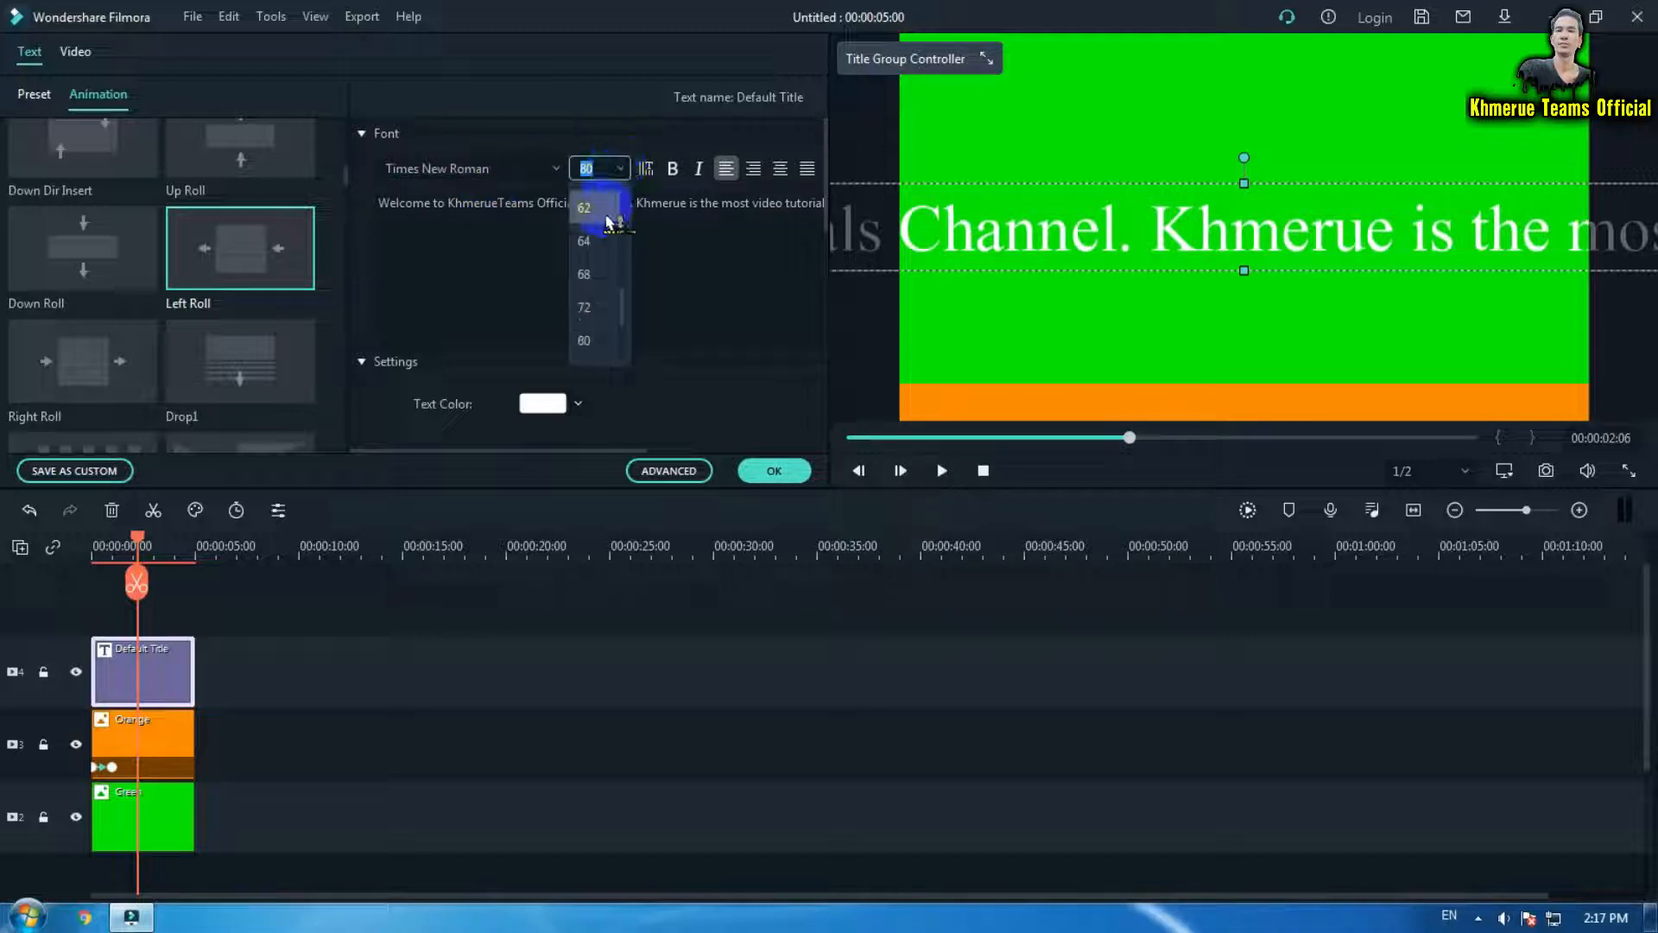
{"action": "left_click", "coordinate": [589, 274]}
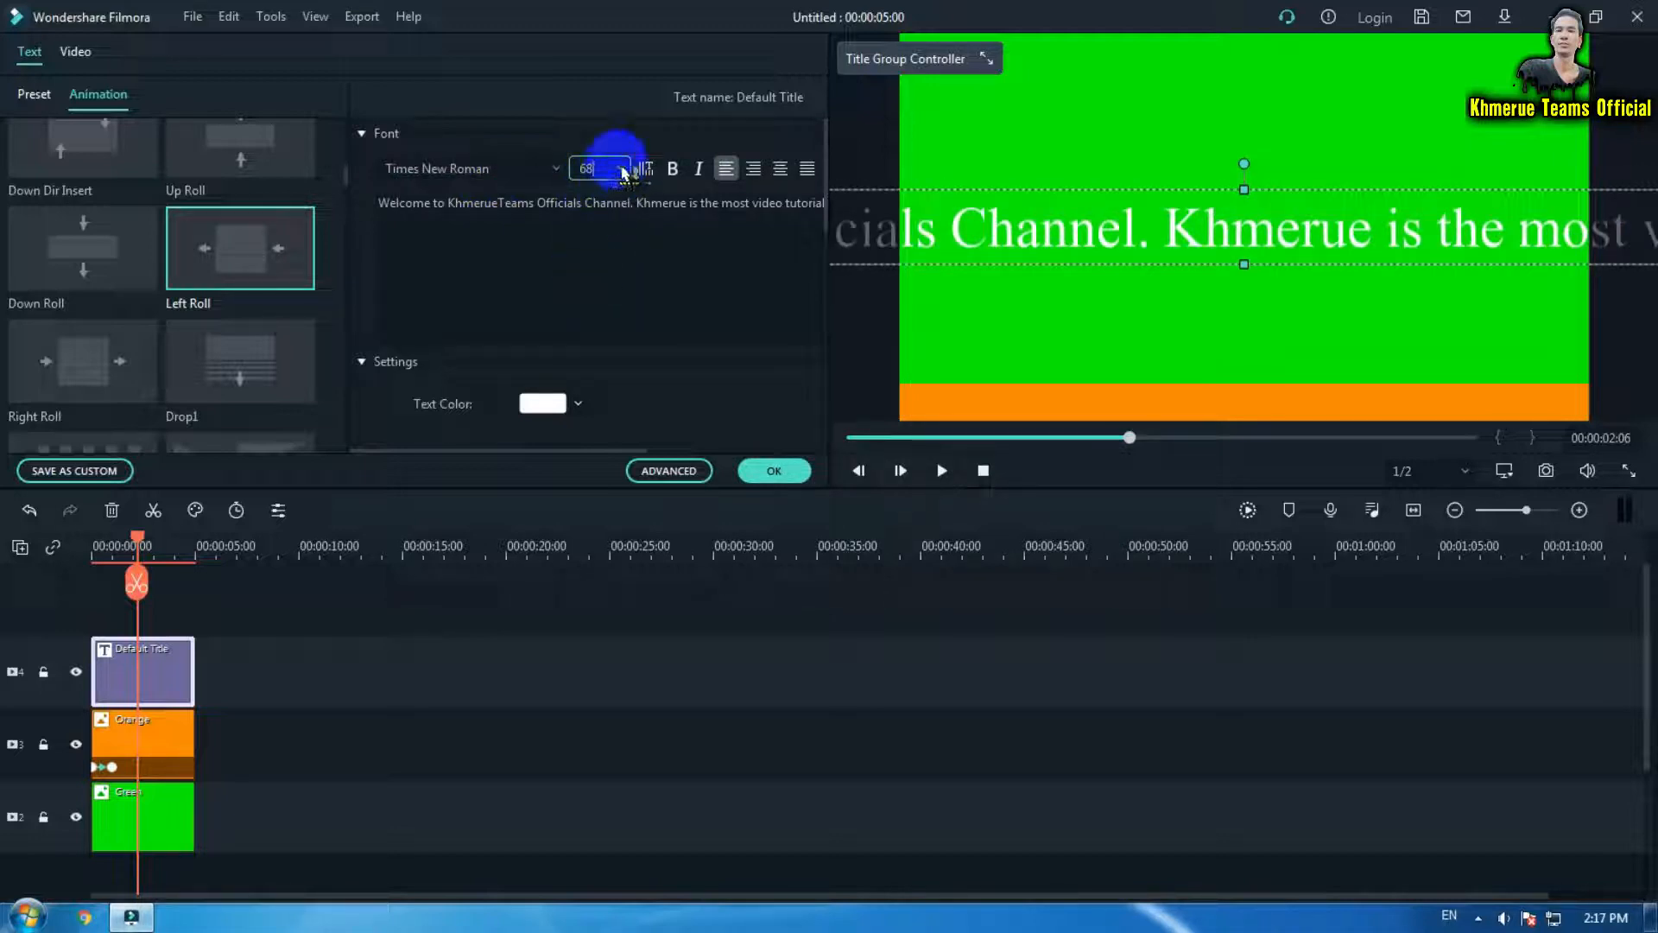
{"action": "left_click", "coordinate": [622, 169]}
{"action": "left_click", "coordinate": [598, 204]}
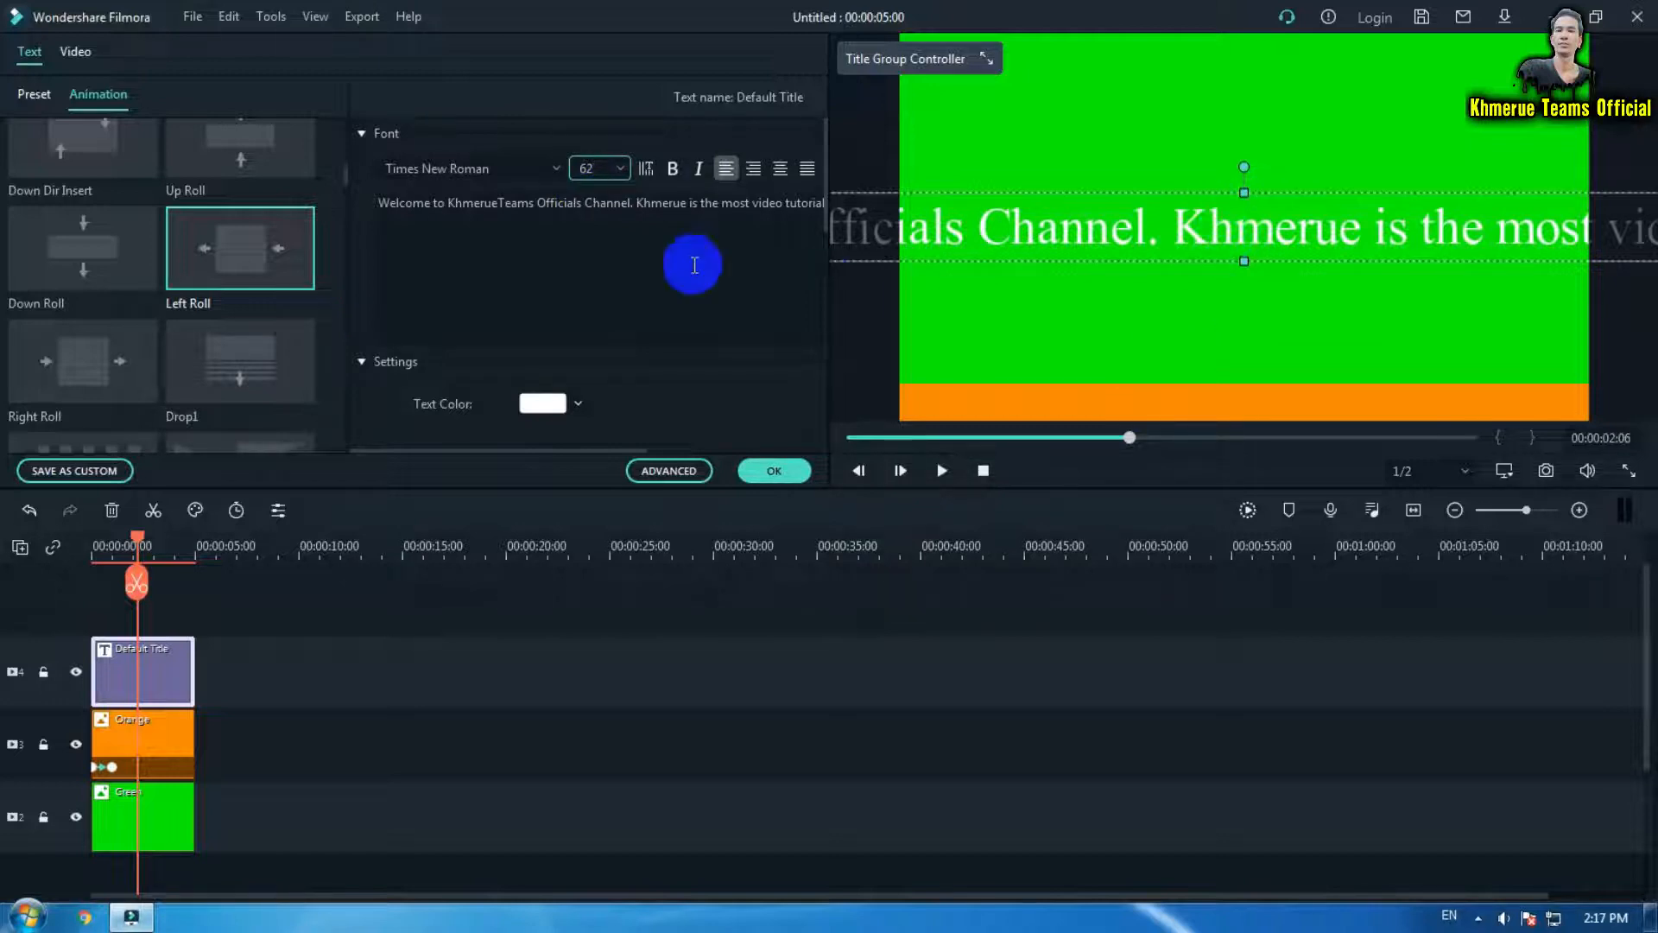
Set the title text's font size to 40
{"action": "left_click", "coordinate": [619, 169]}
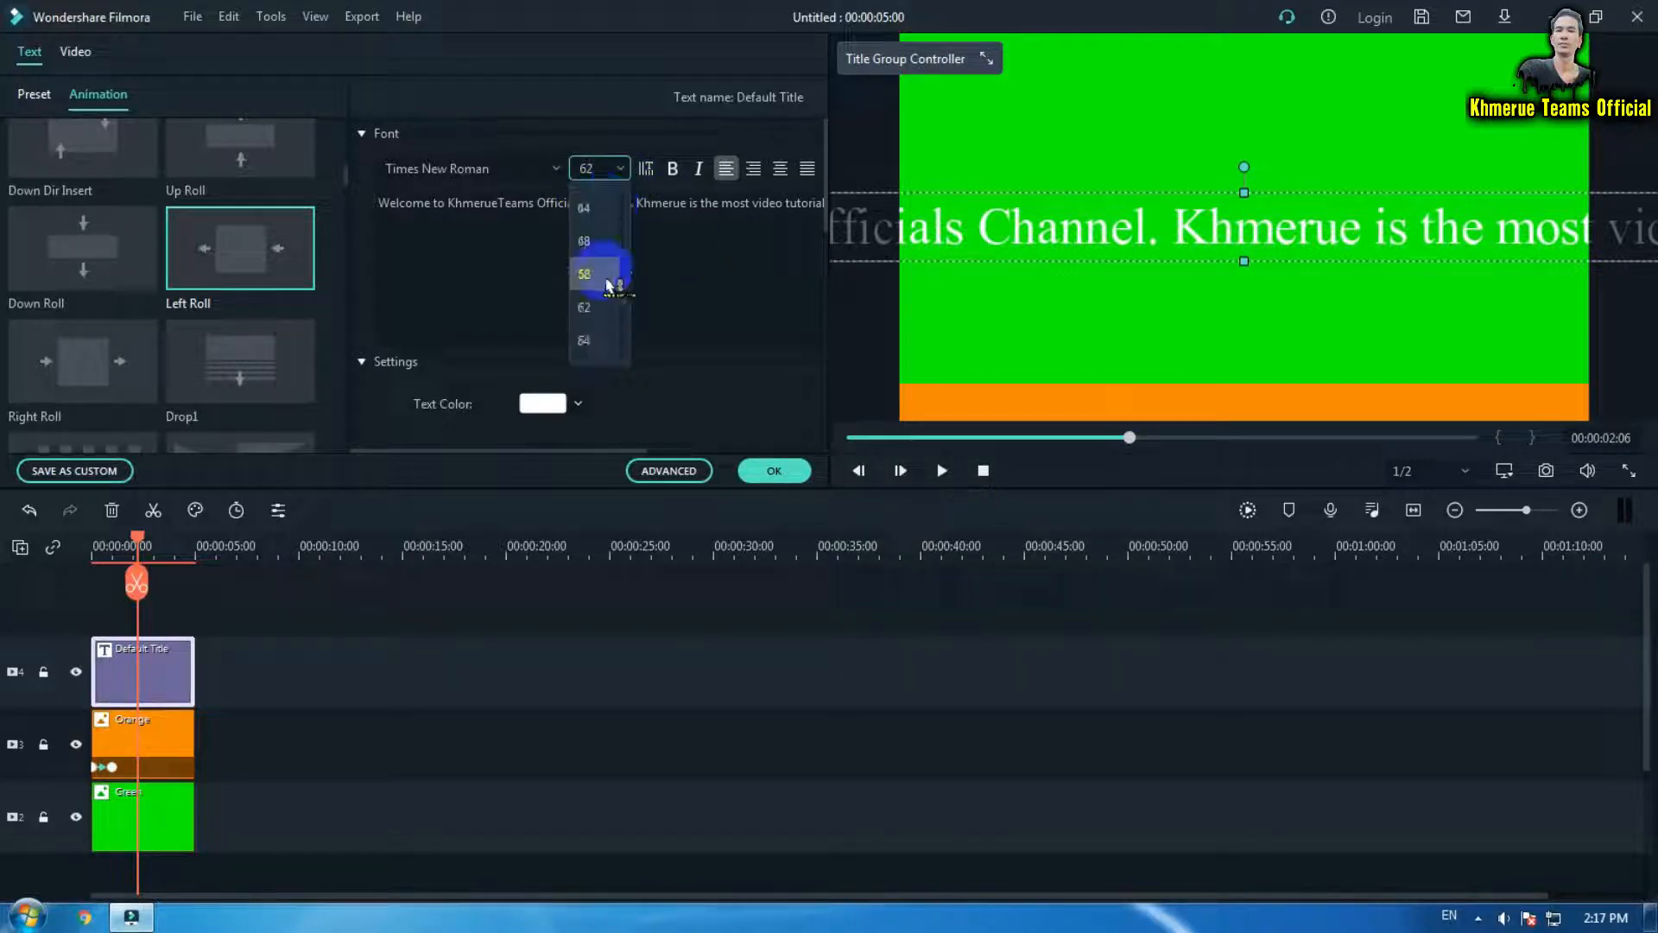
{"action": "scroll", "coordinate": [606, 285], "scroll_direction": "up", "scroll_amount": 2}
{"action": "left_click", "coordinate": [602, 282]}
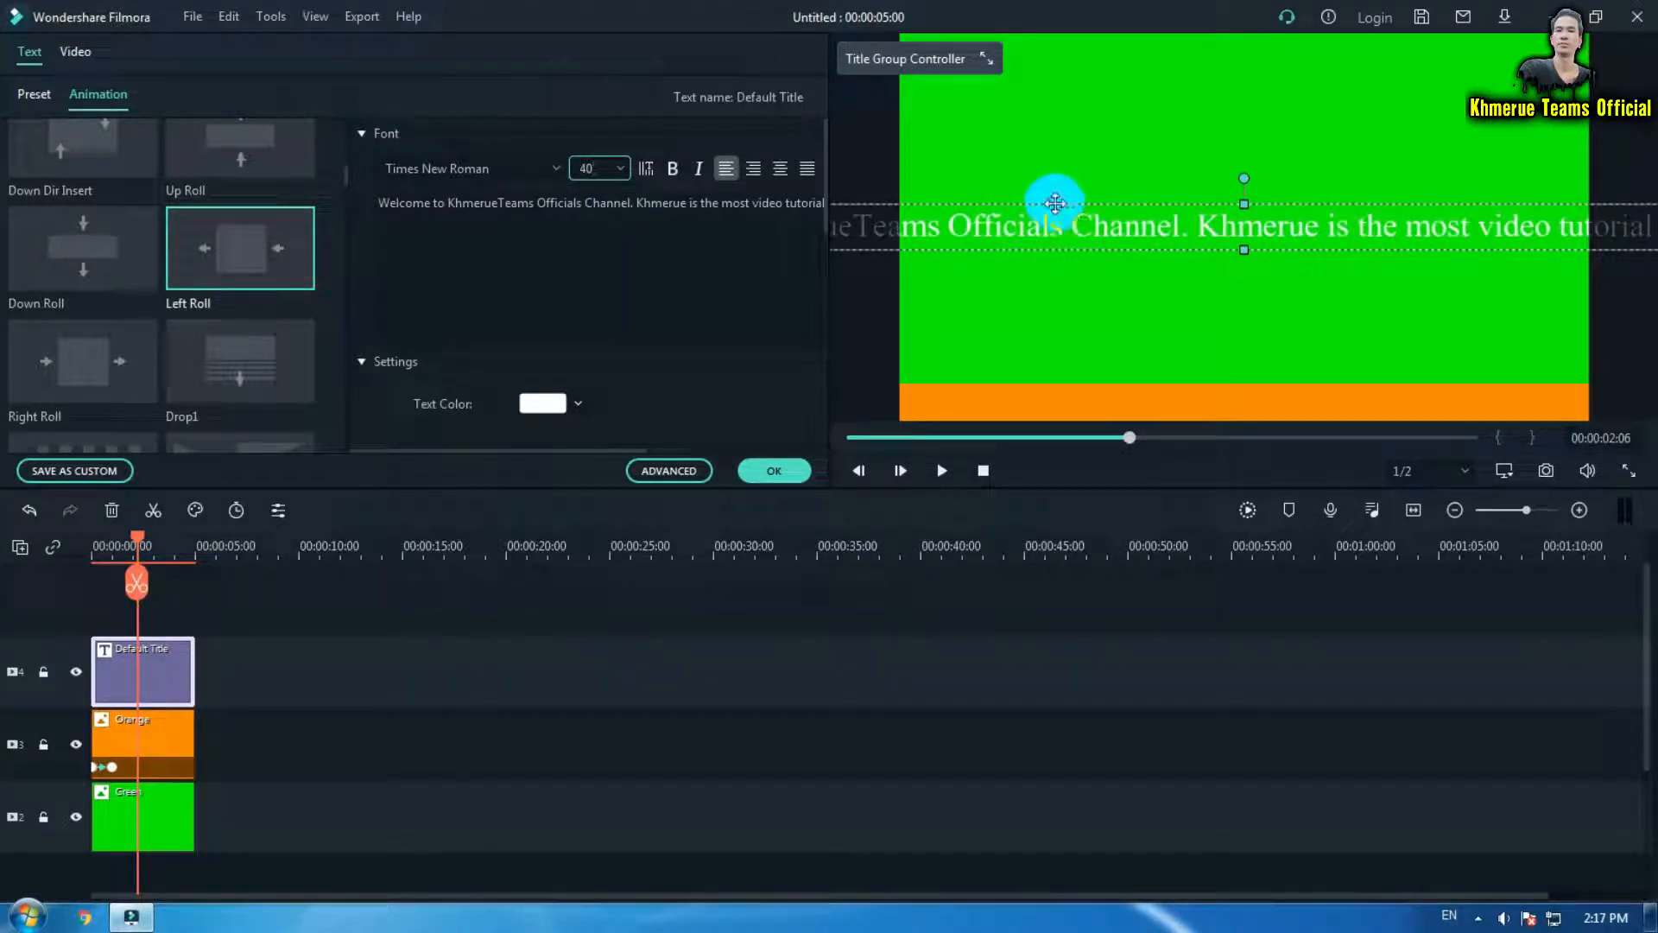
Move the title text down onto the orange strip, keeping it roughly centred horizontally and undoing the first misplaced move
{"action": "left_click_drag", "start_coordinate": [1055, 203], "coordinate": [1396, 381]}
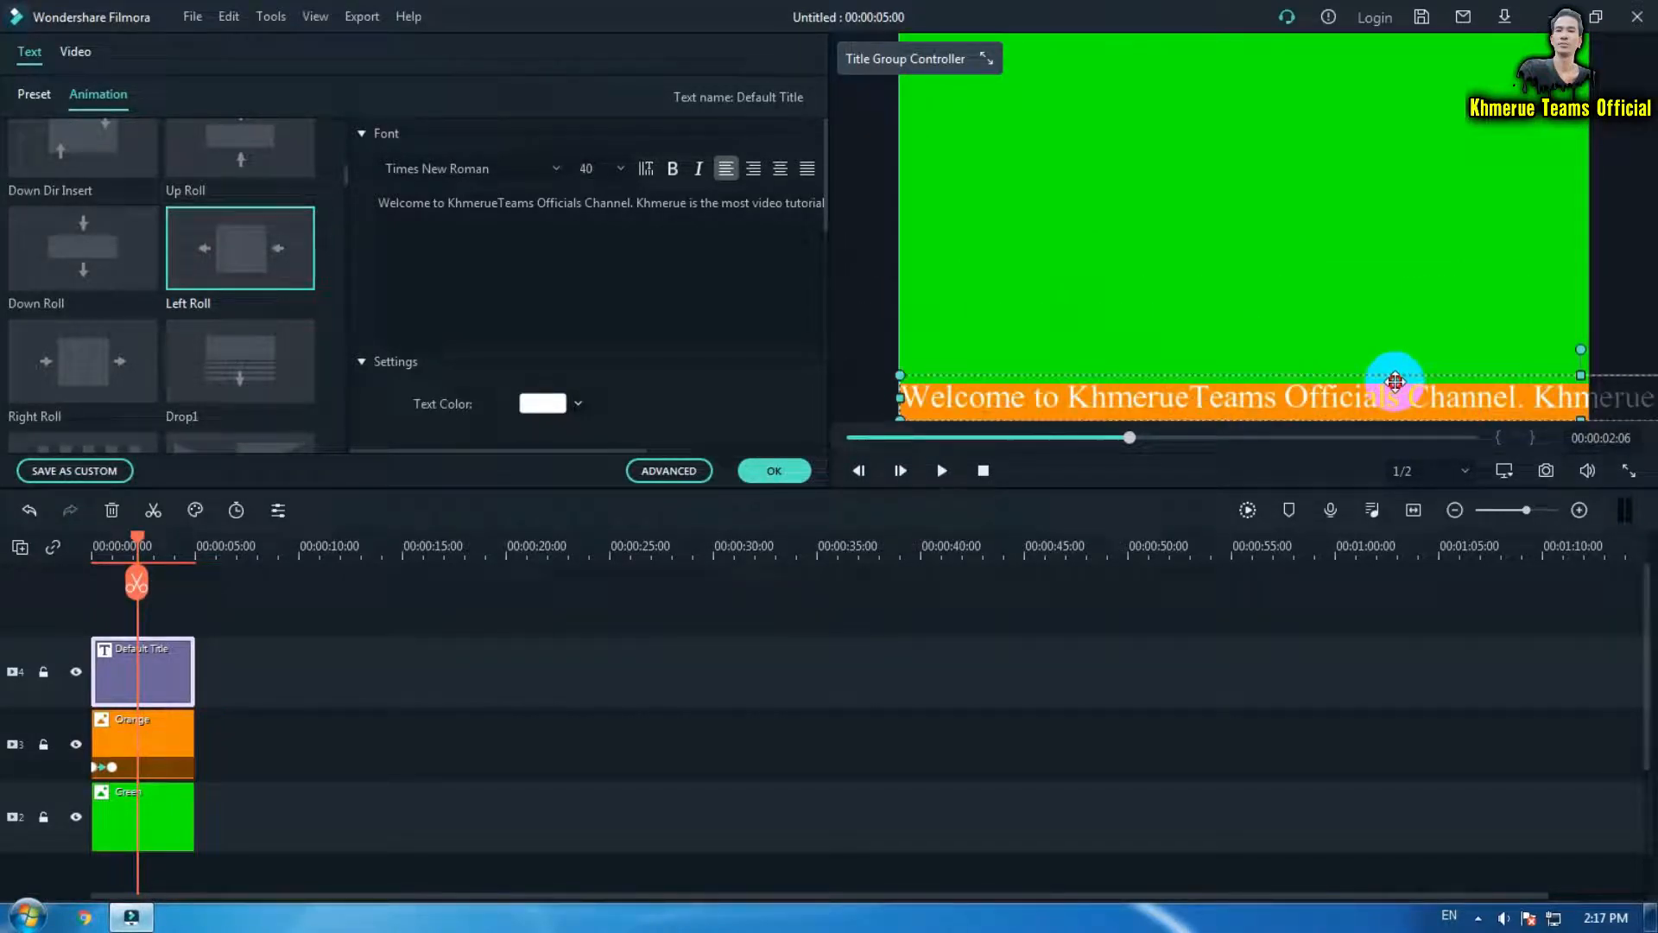
{"action": "key", "text": "ctrl+z"}
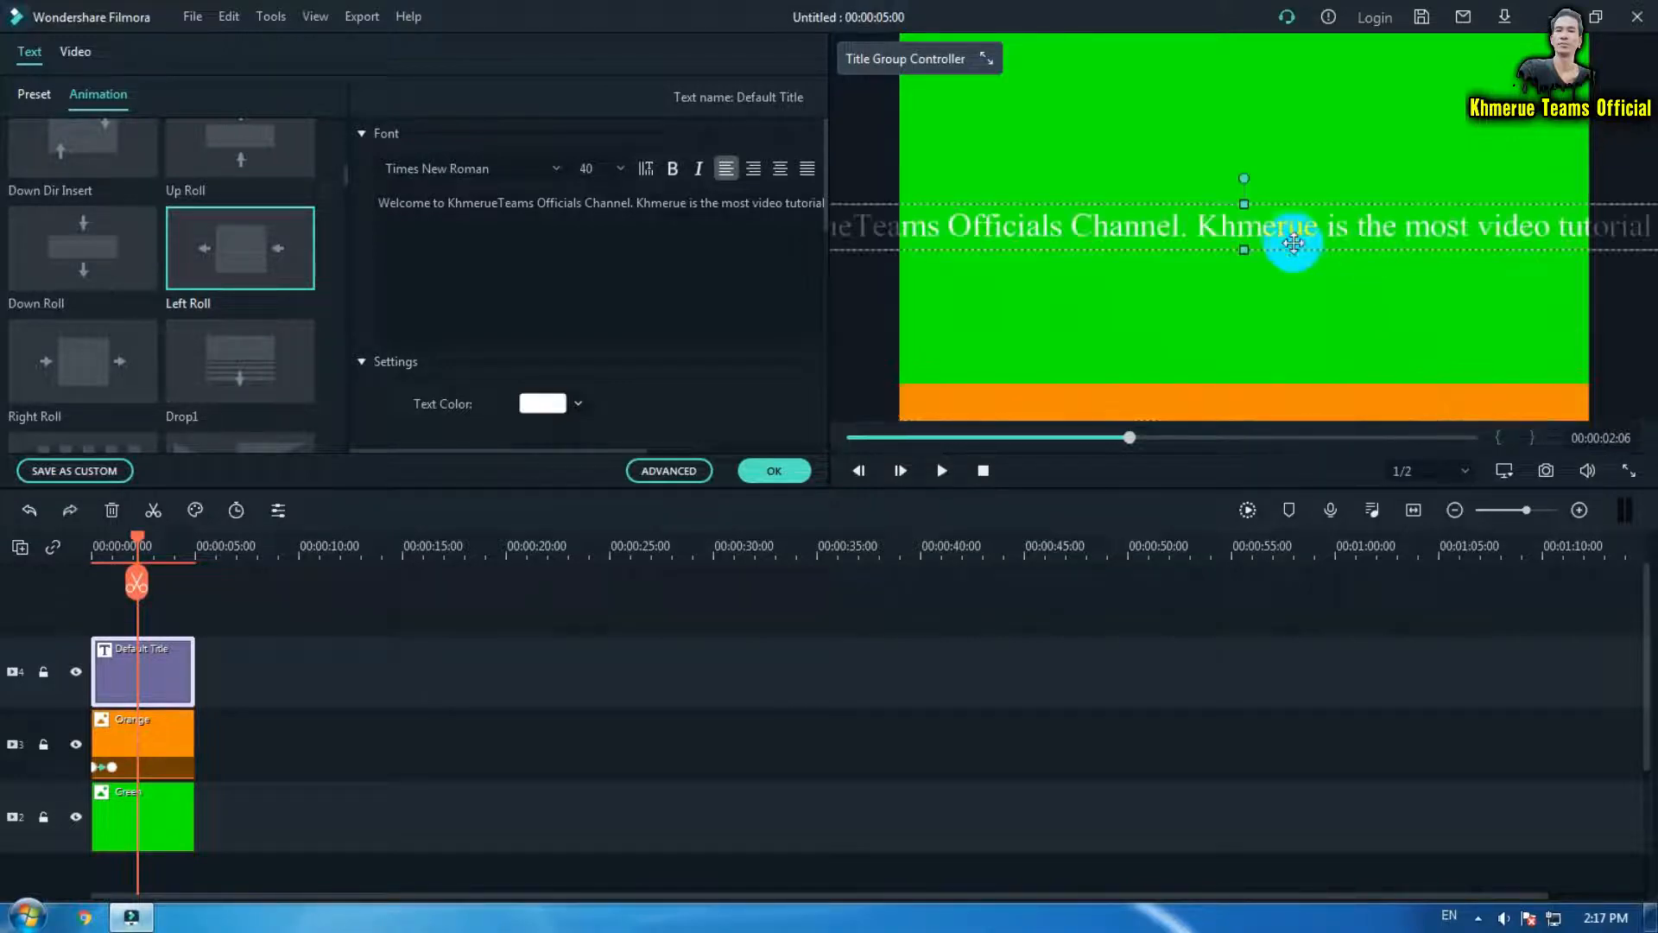
{"action": "left_click_drag", "start_coordinate": [1325, 204], "coordinate": [1318, 395]}
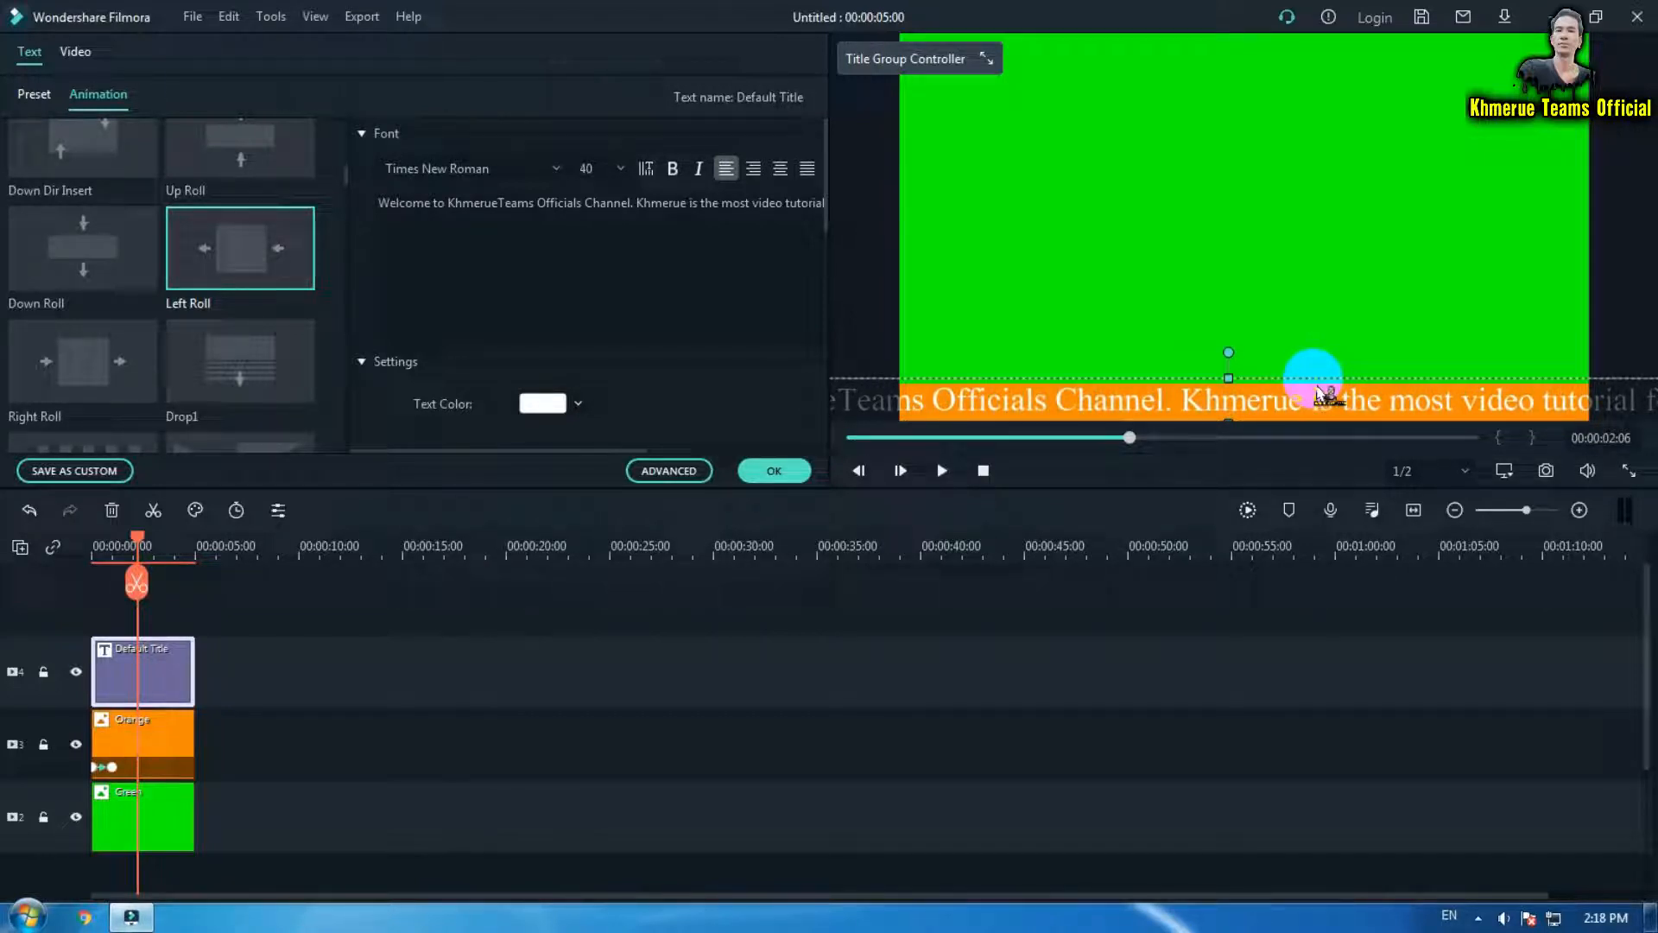
{"action": "left_click", "coordinate": [795, 340]}
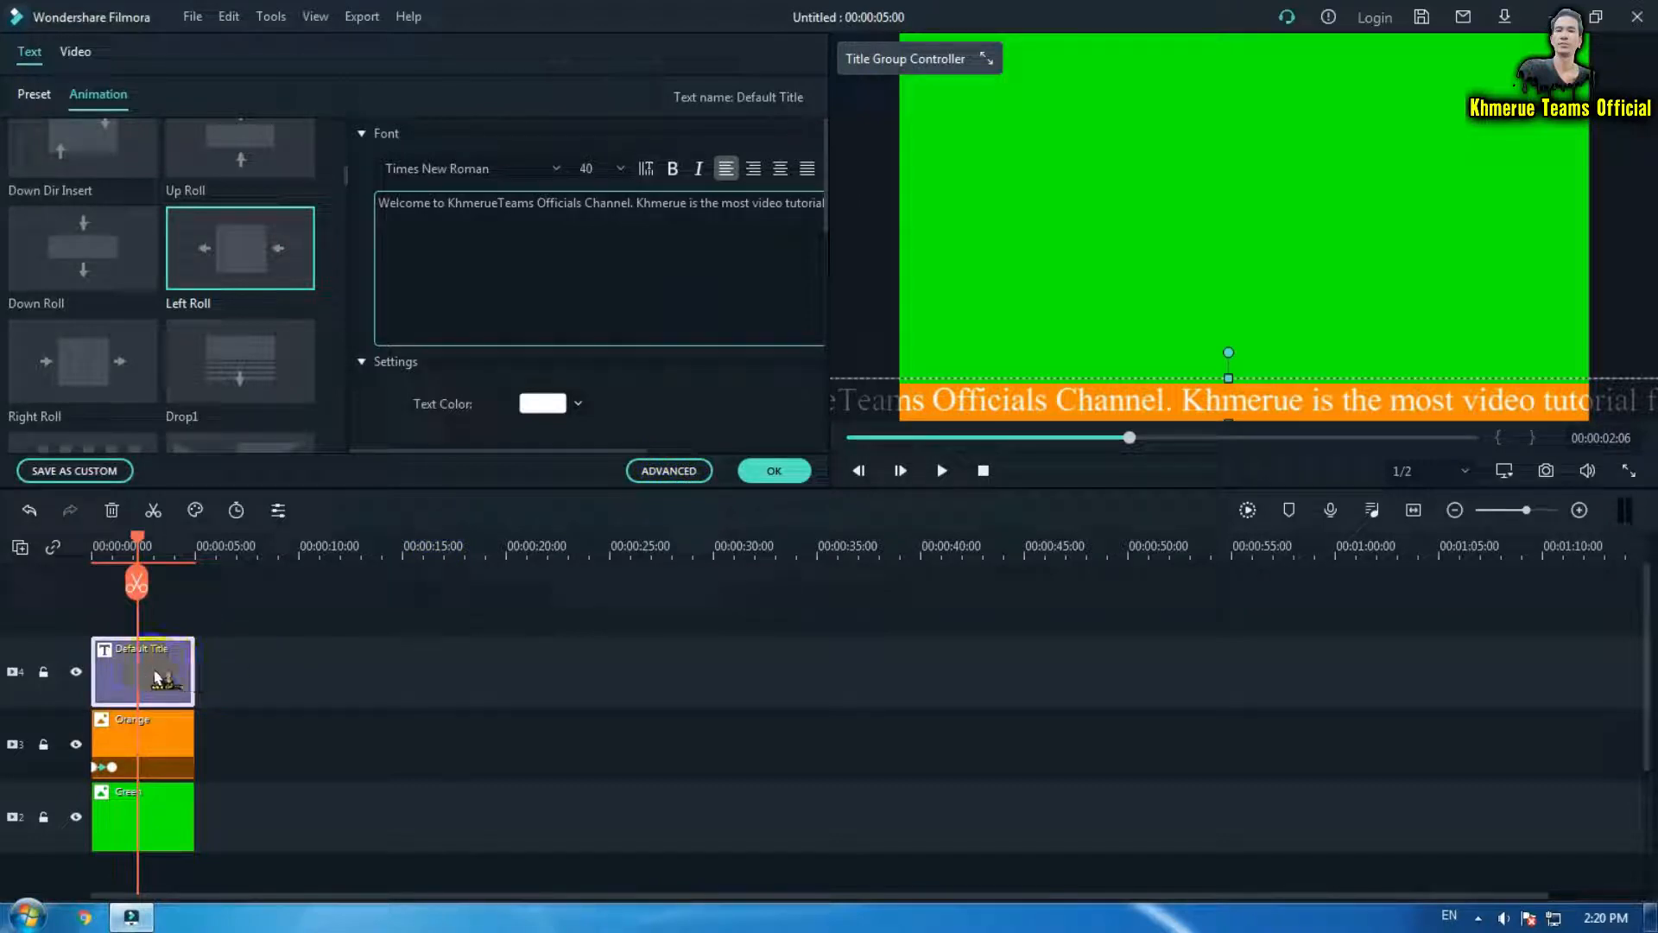
Open the title in the advanced text editor and enable the text border
{"action": "left_click", "coordinate": [701, 471]}
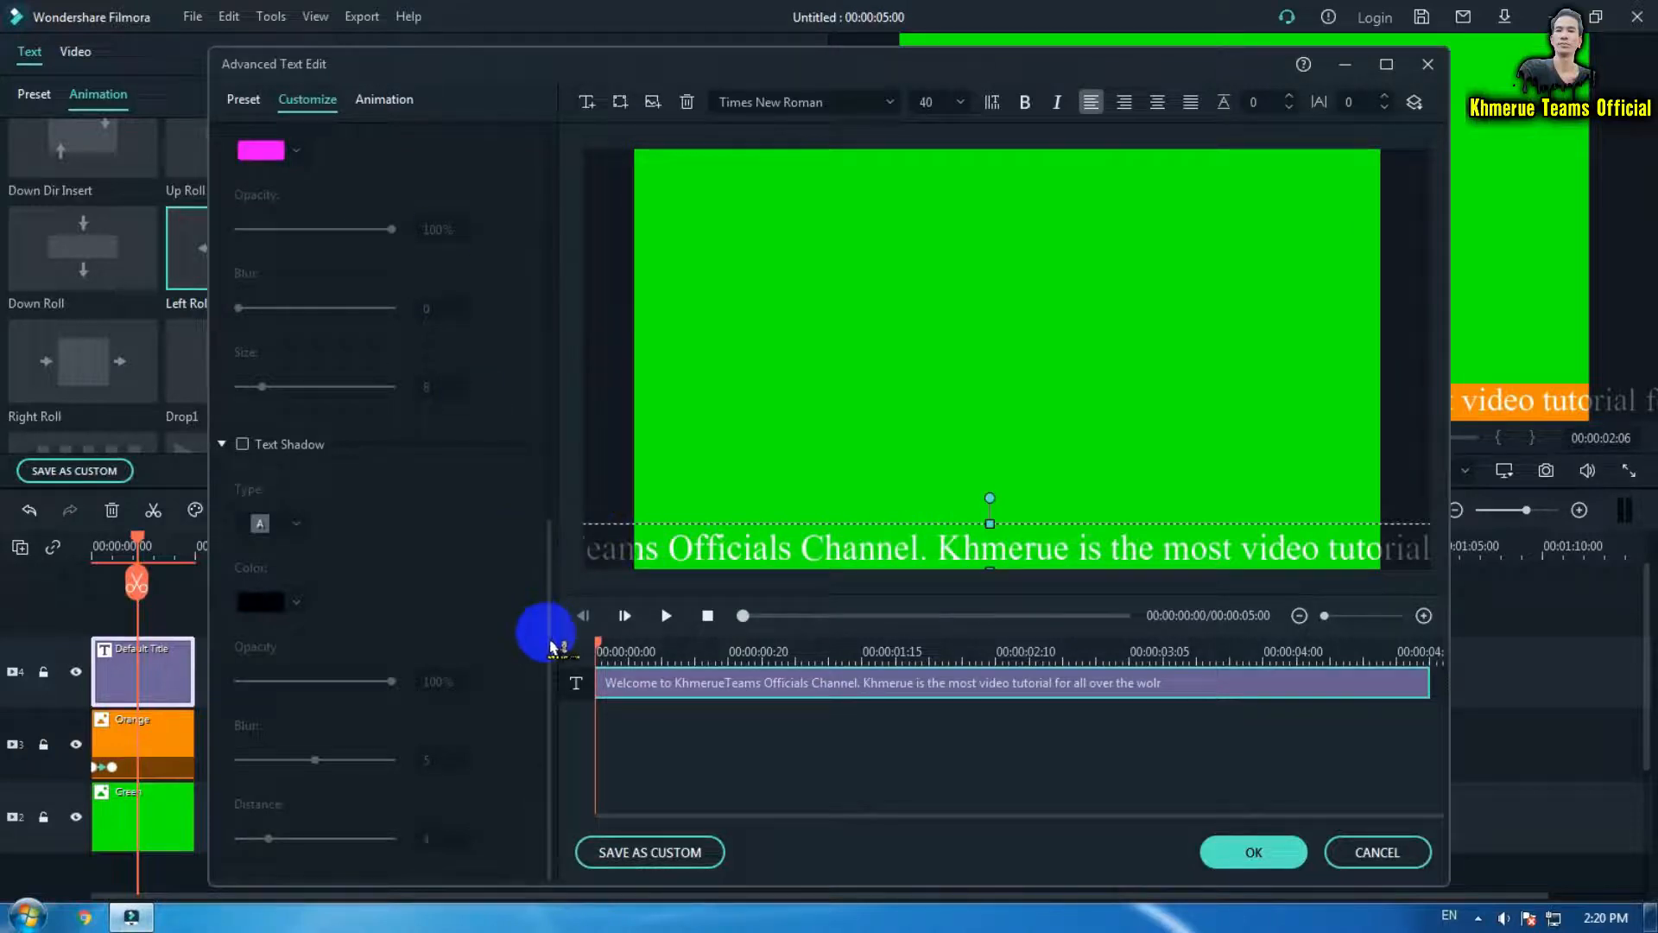
{"action": "left_click_drag", "start_coordinate": [551, 643], "coordinate": [544, 558]}
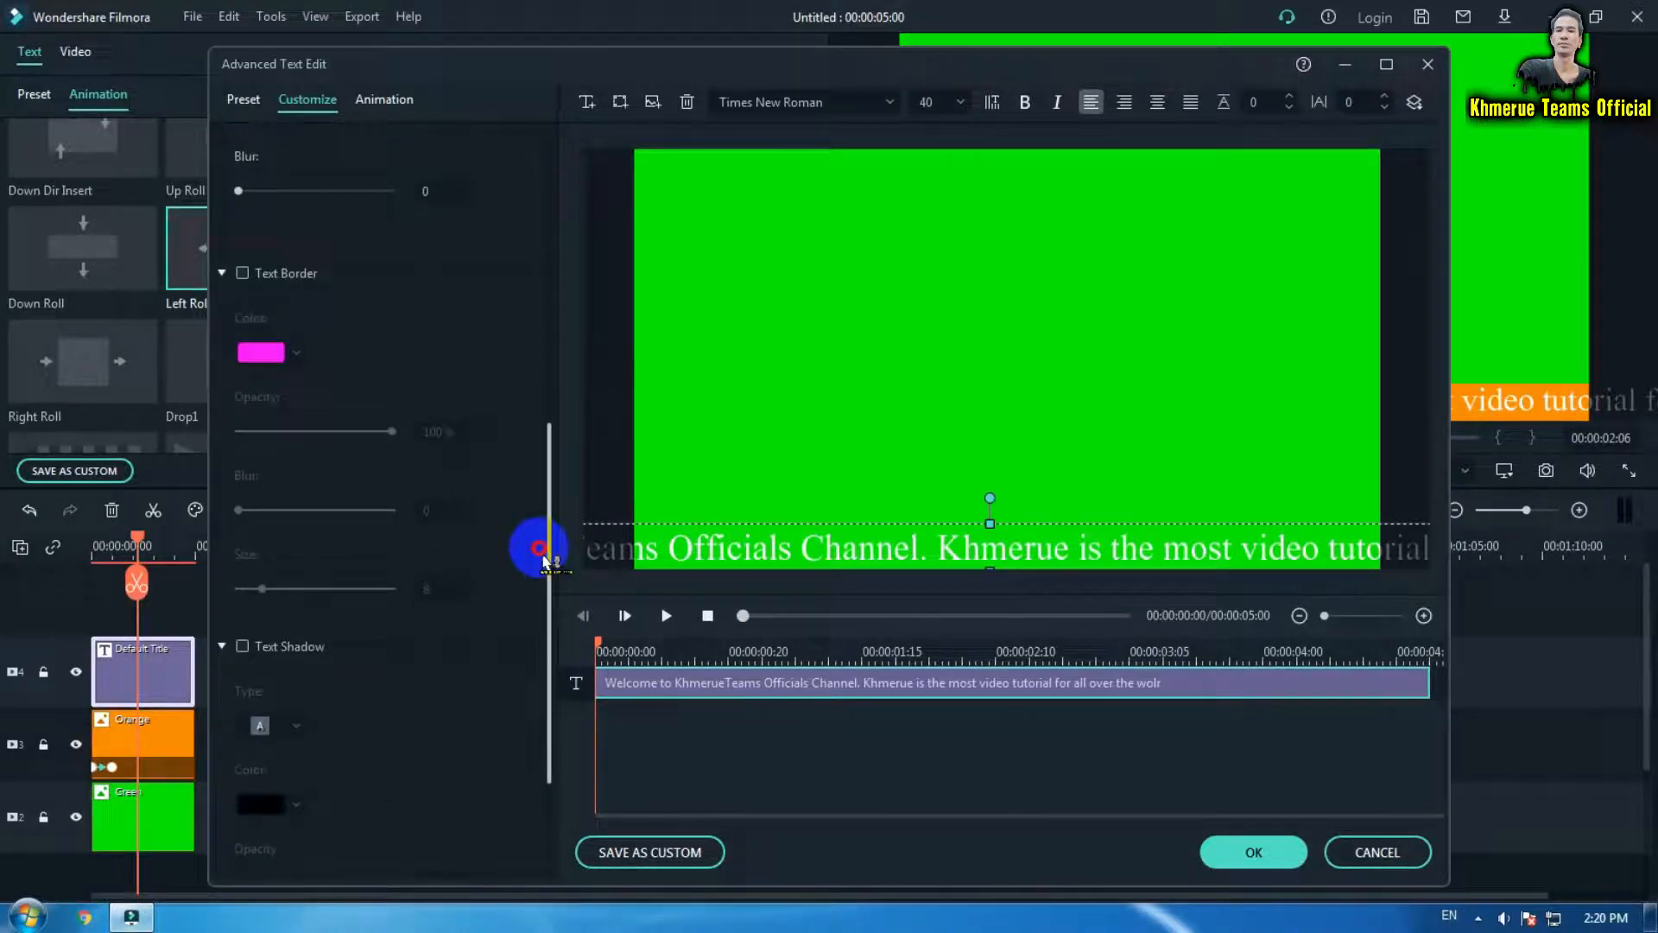
{"action": "left_click", "coordinate": [243, 273]}
{"action": "left_click", "coordinate": [243, 273]}
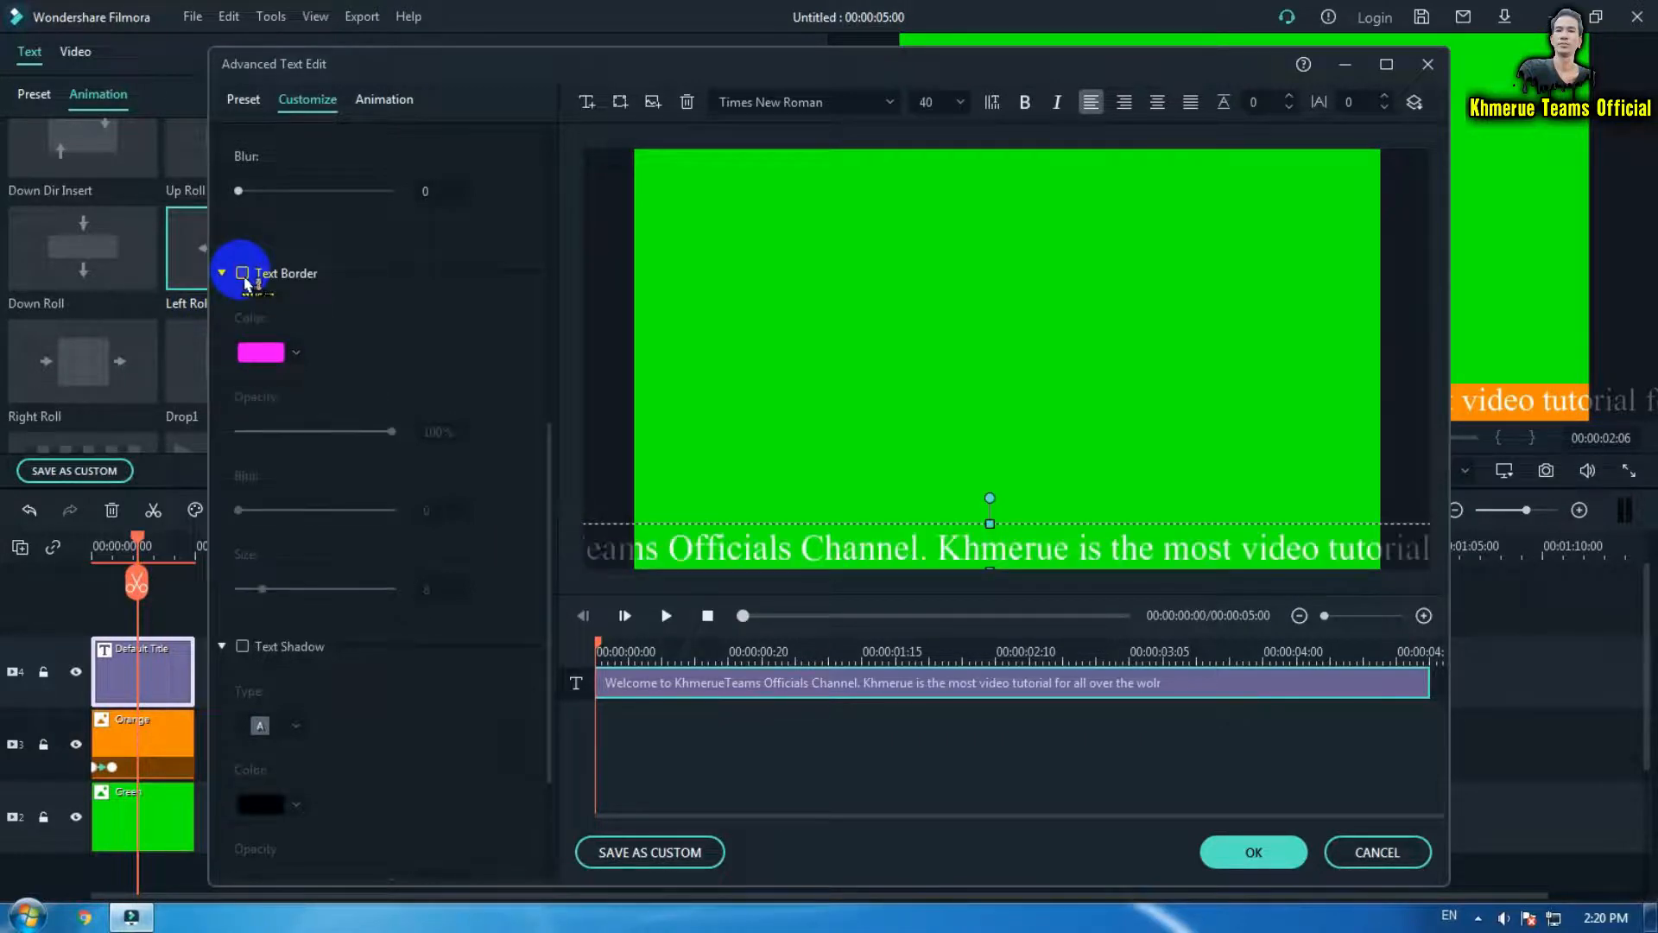
{"action": "left_click", "coordinate": [243, 273]}
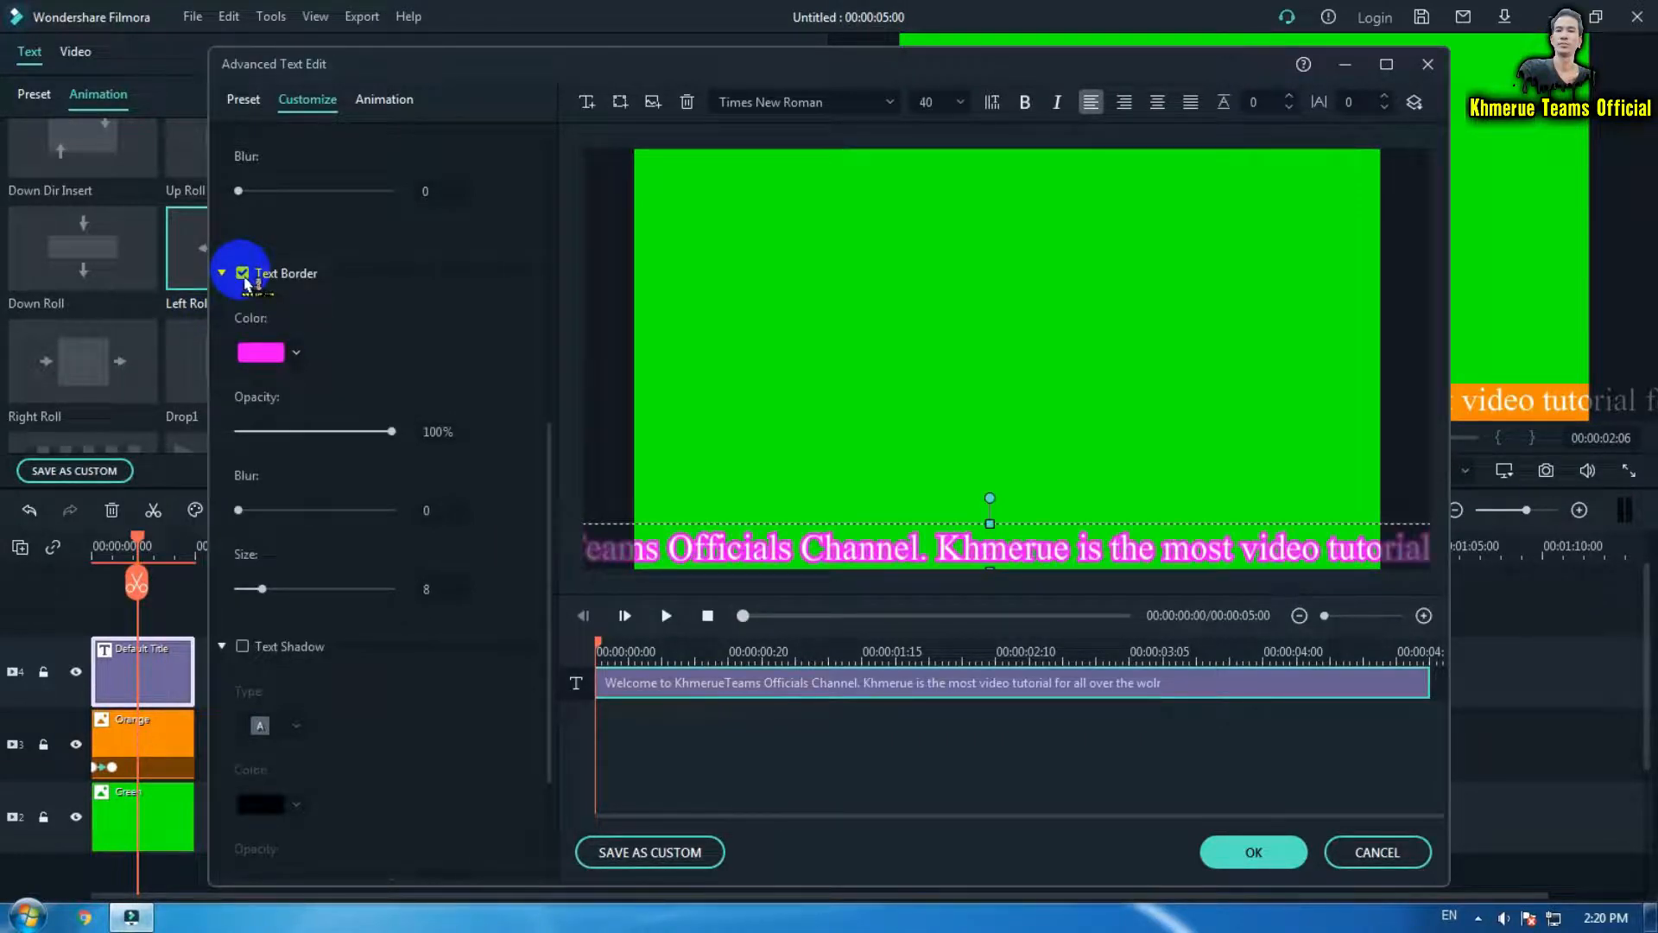
Try white (#ffffff) as the text border color
{"action": "left_click", "coordinate": [296, 352]}
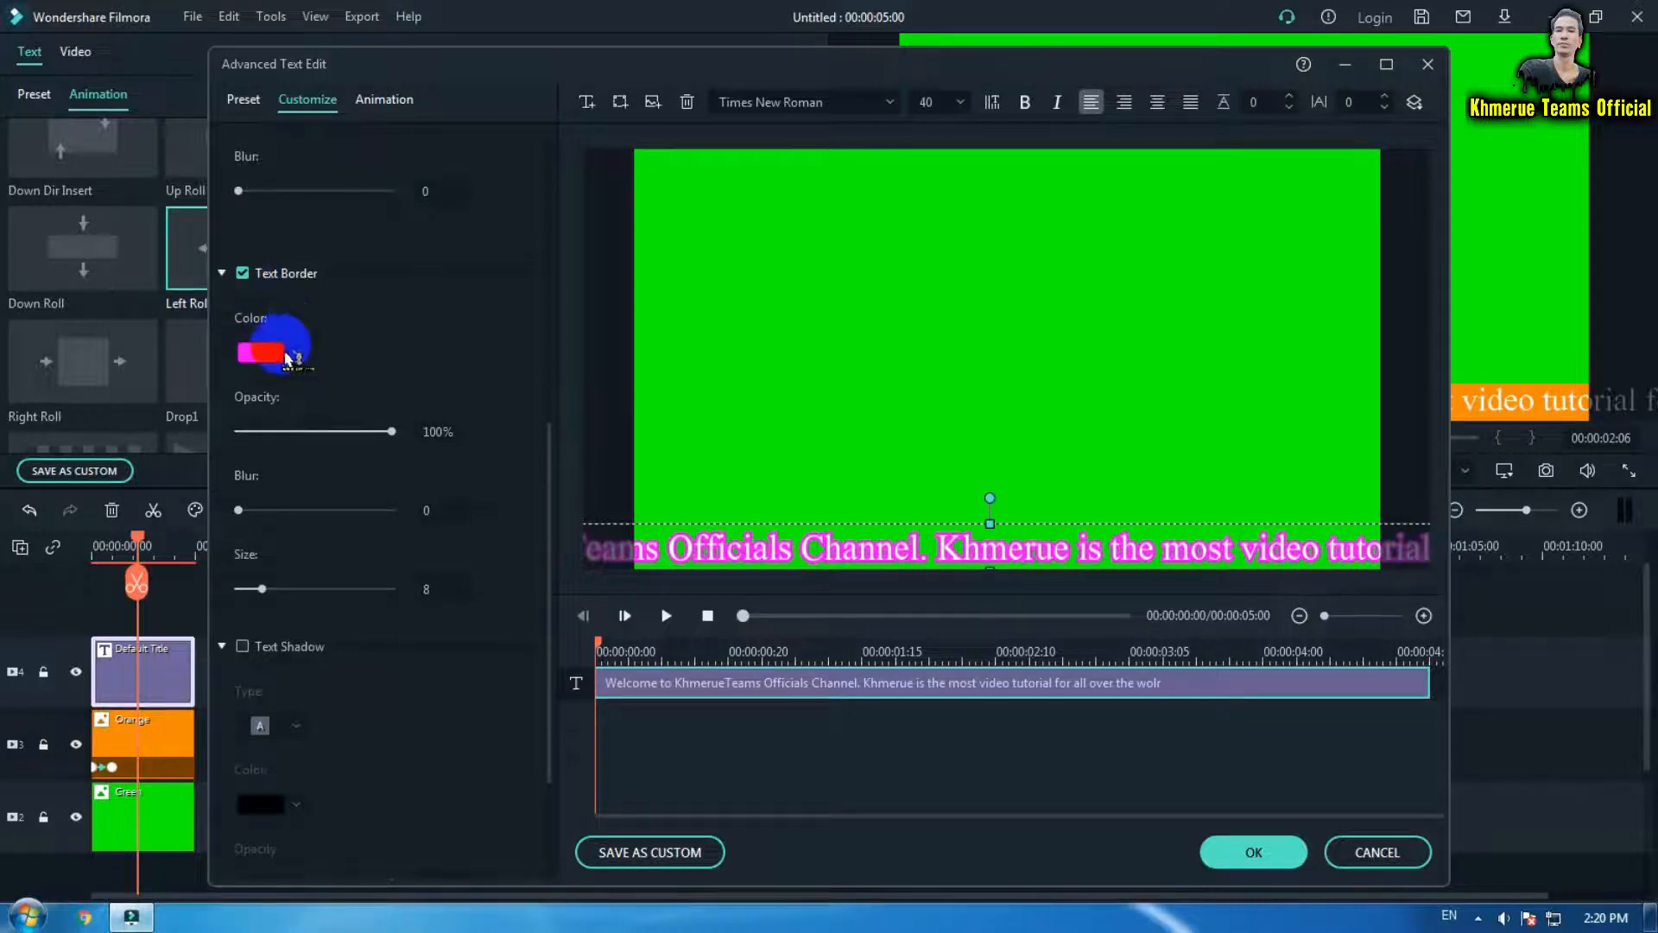
{"action": "left_click", "coordinate": [291, 501]}
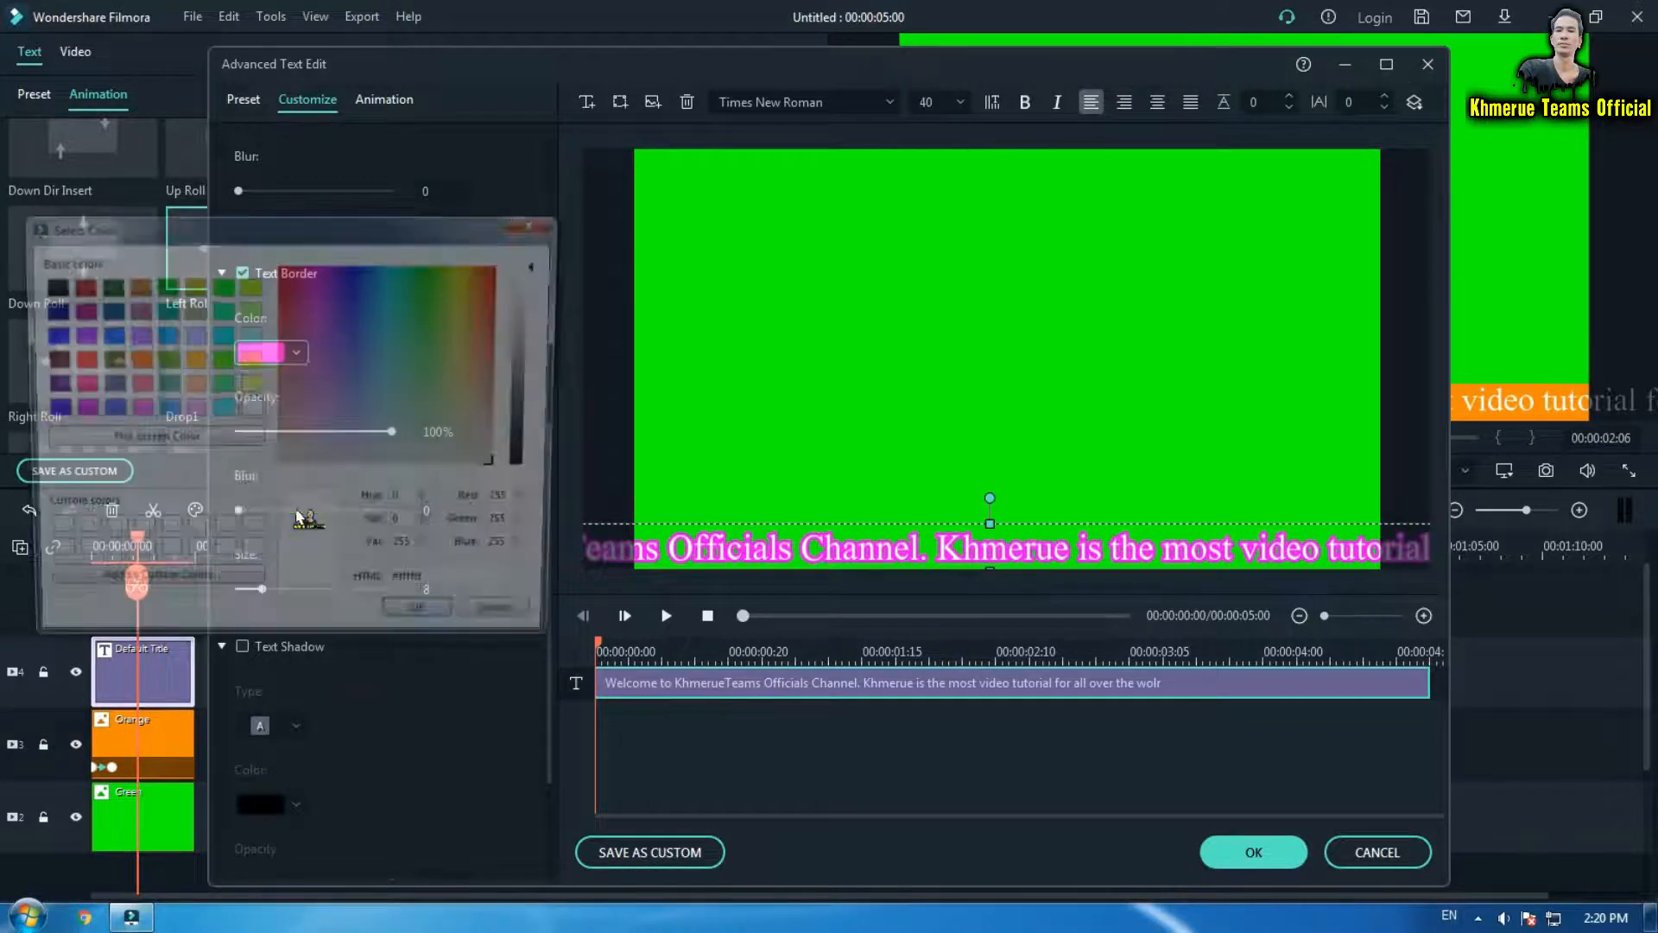
{"action": "left_click", "coordinate": [47, 533]}
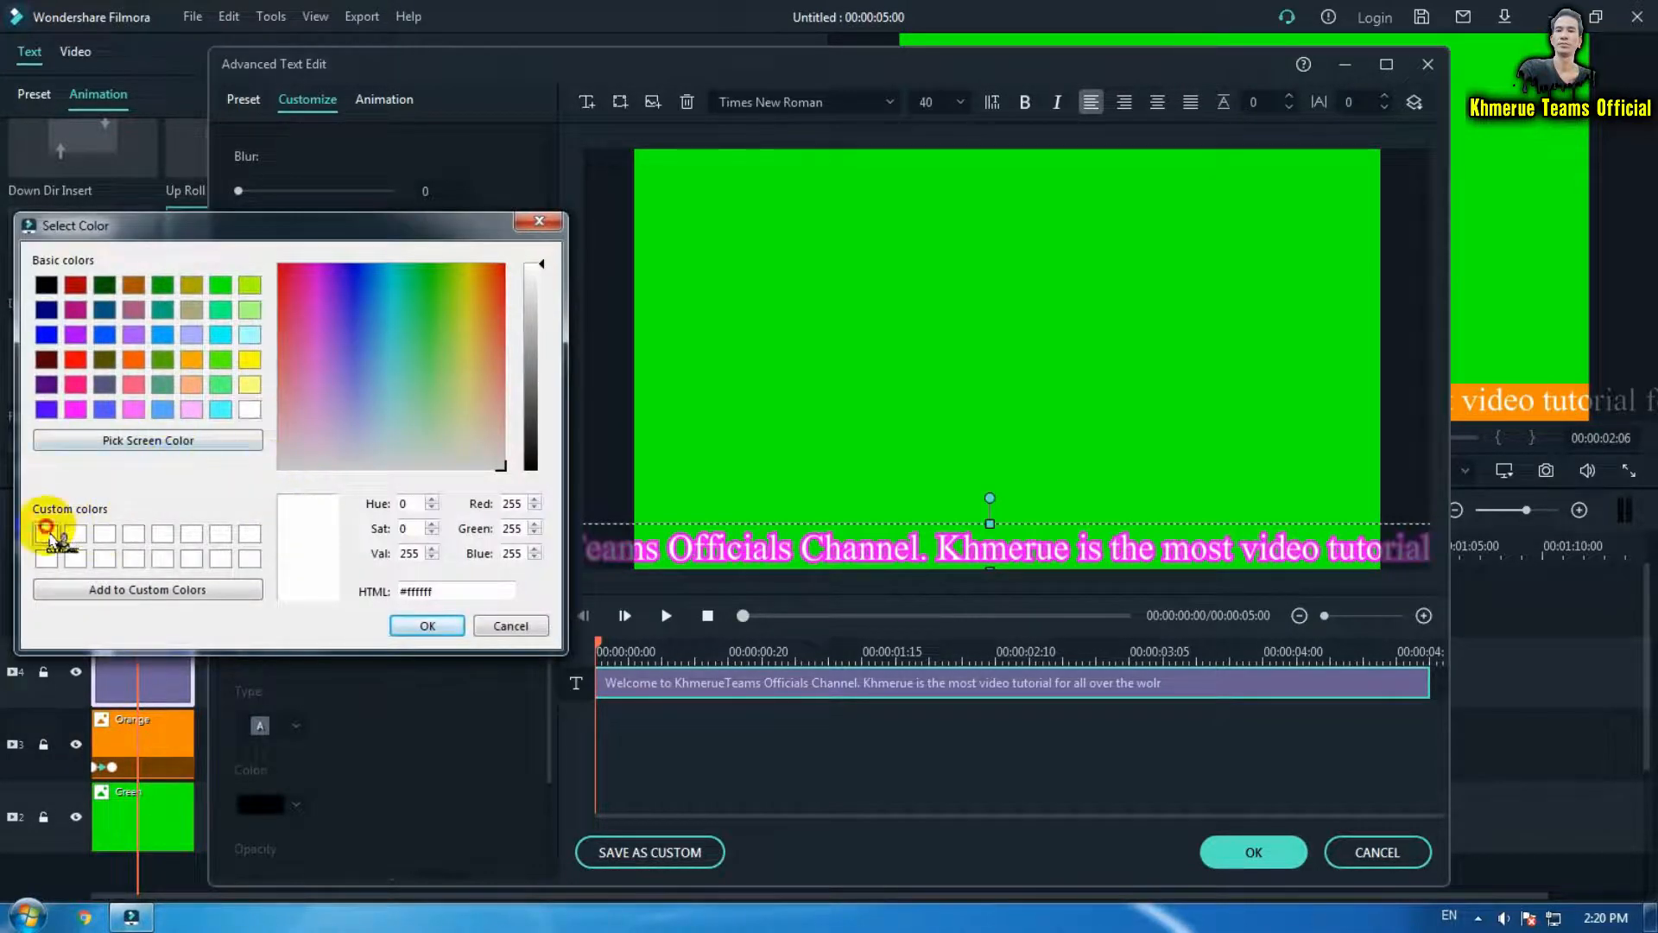
{"action": "left_click", "coordinate": [428, 625]}
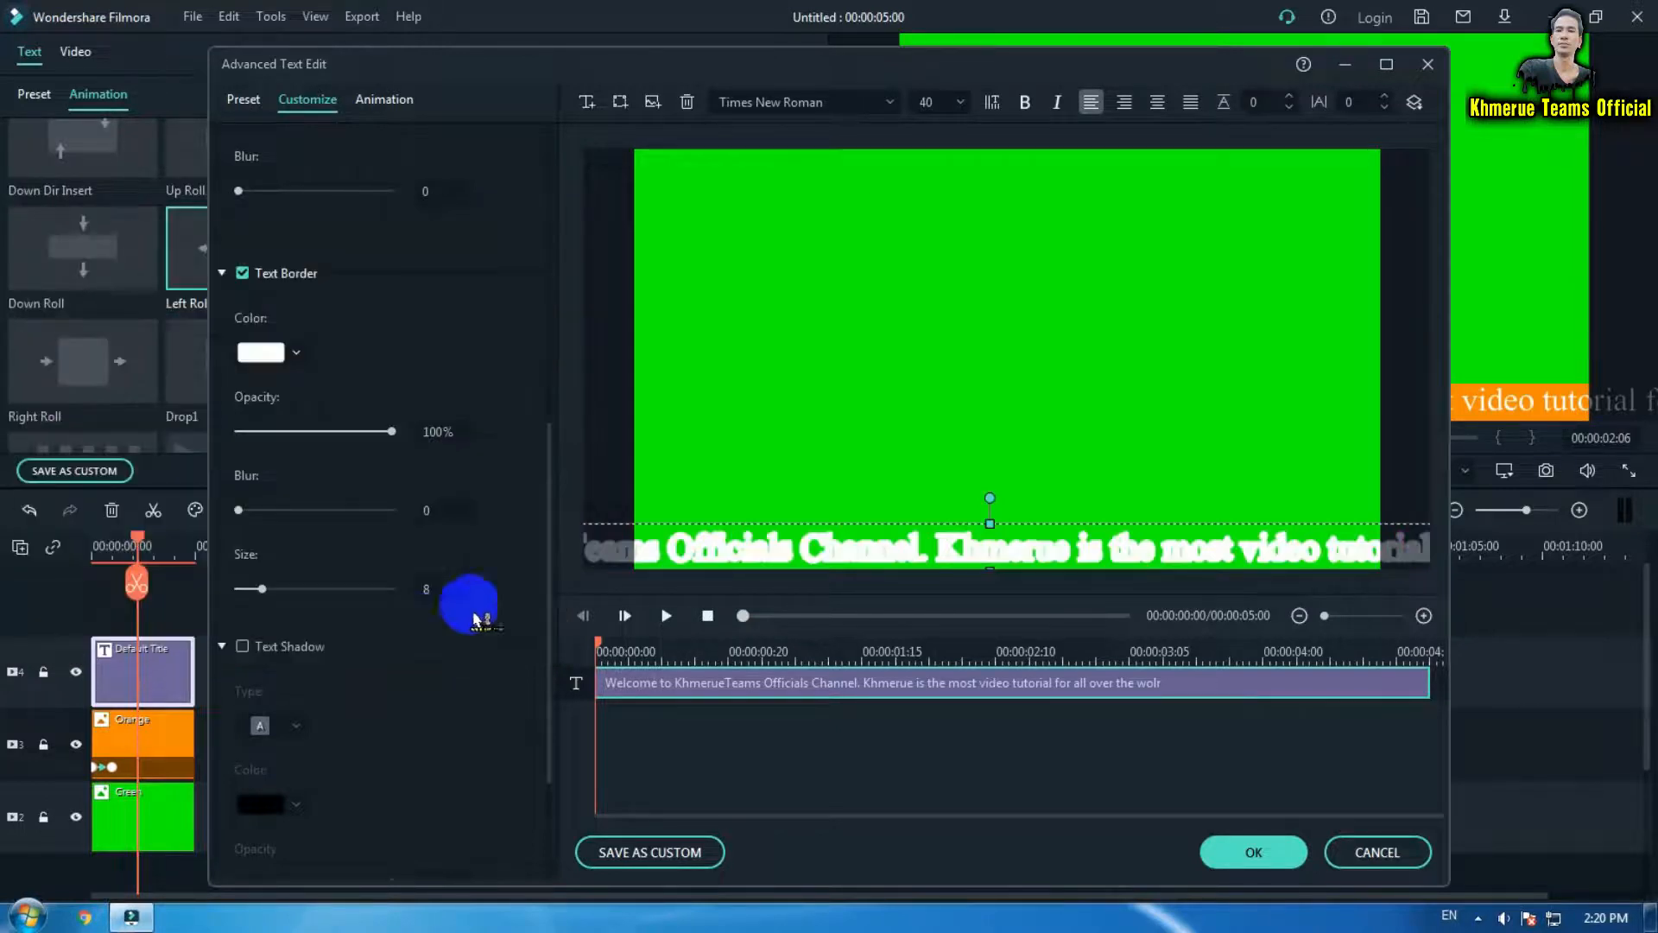
Set the text border color to dark red and enable the text shadow
{"action": "left_click", "coordinate": [297, 356]}
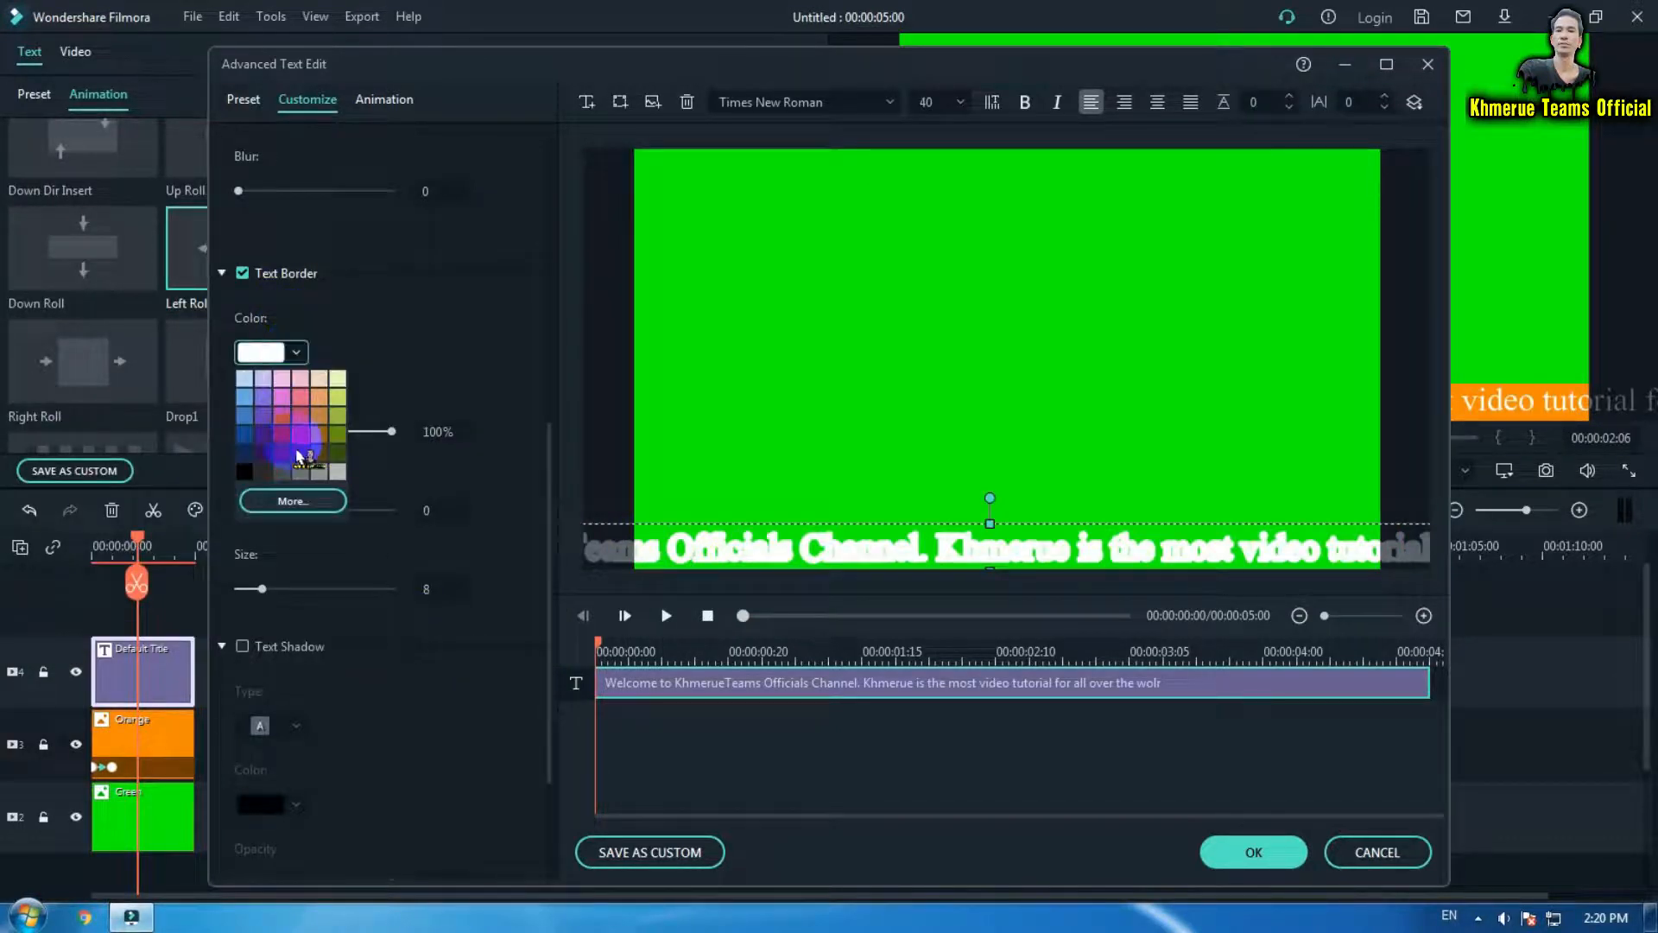
{"action": "left_click", "coordinate": [298, 462]}
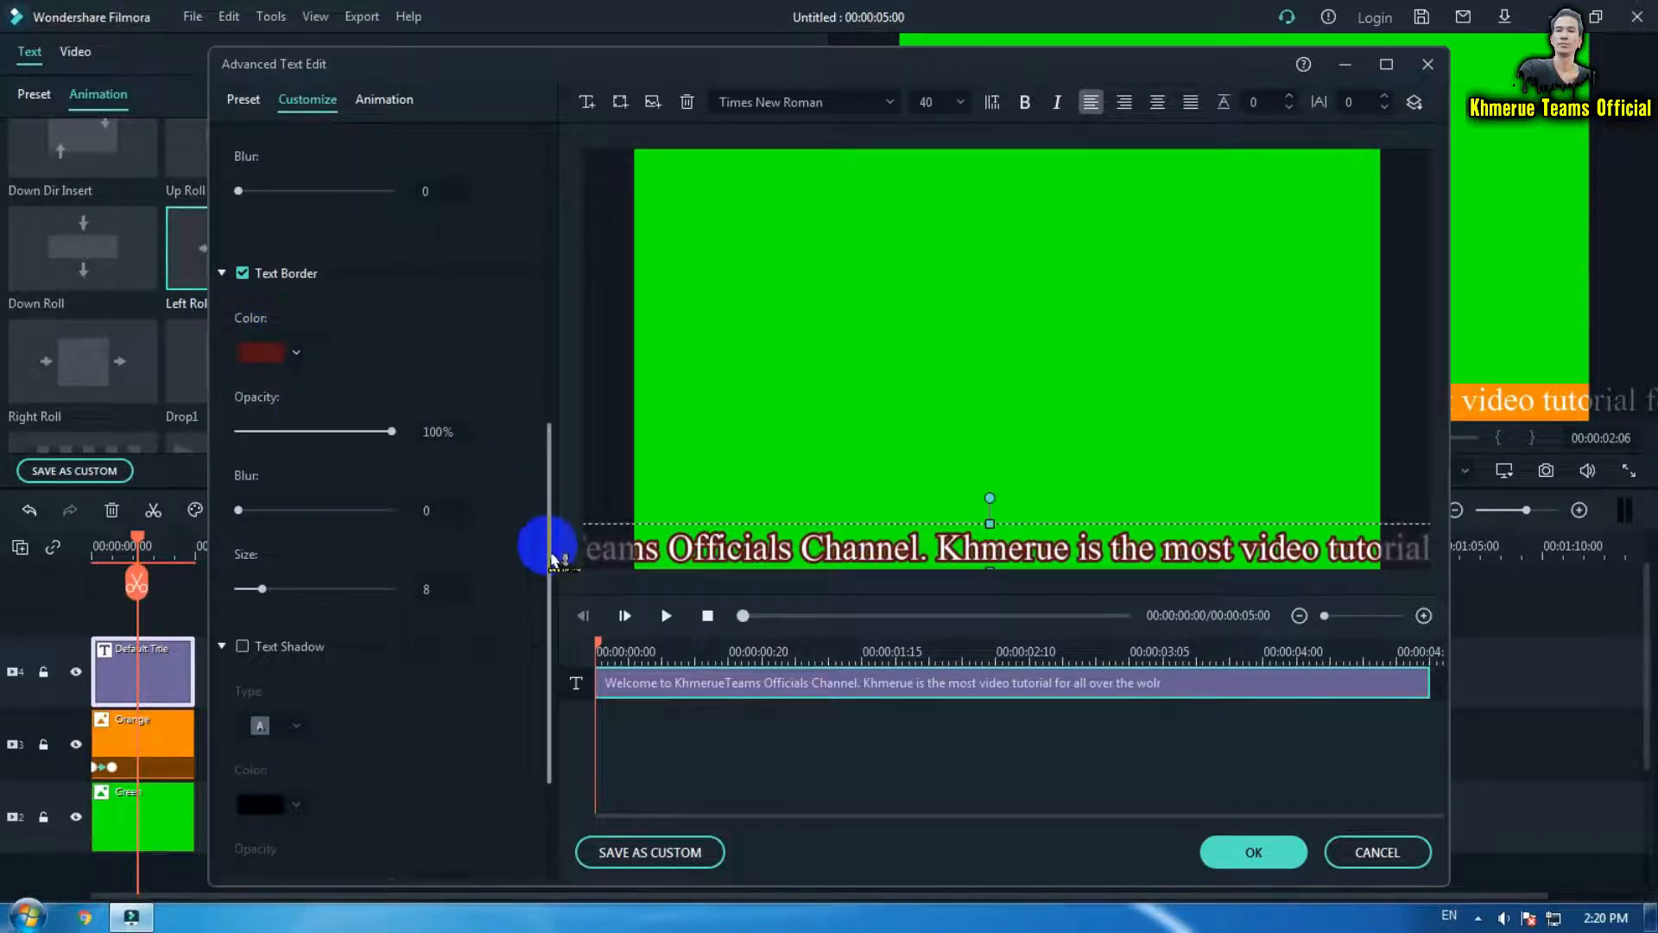
{"action": "left_click_drag", "start_coordinate": [549, 552], "coordinate": [553, 659]}
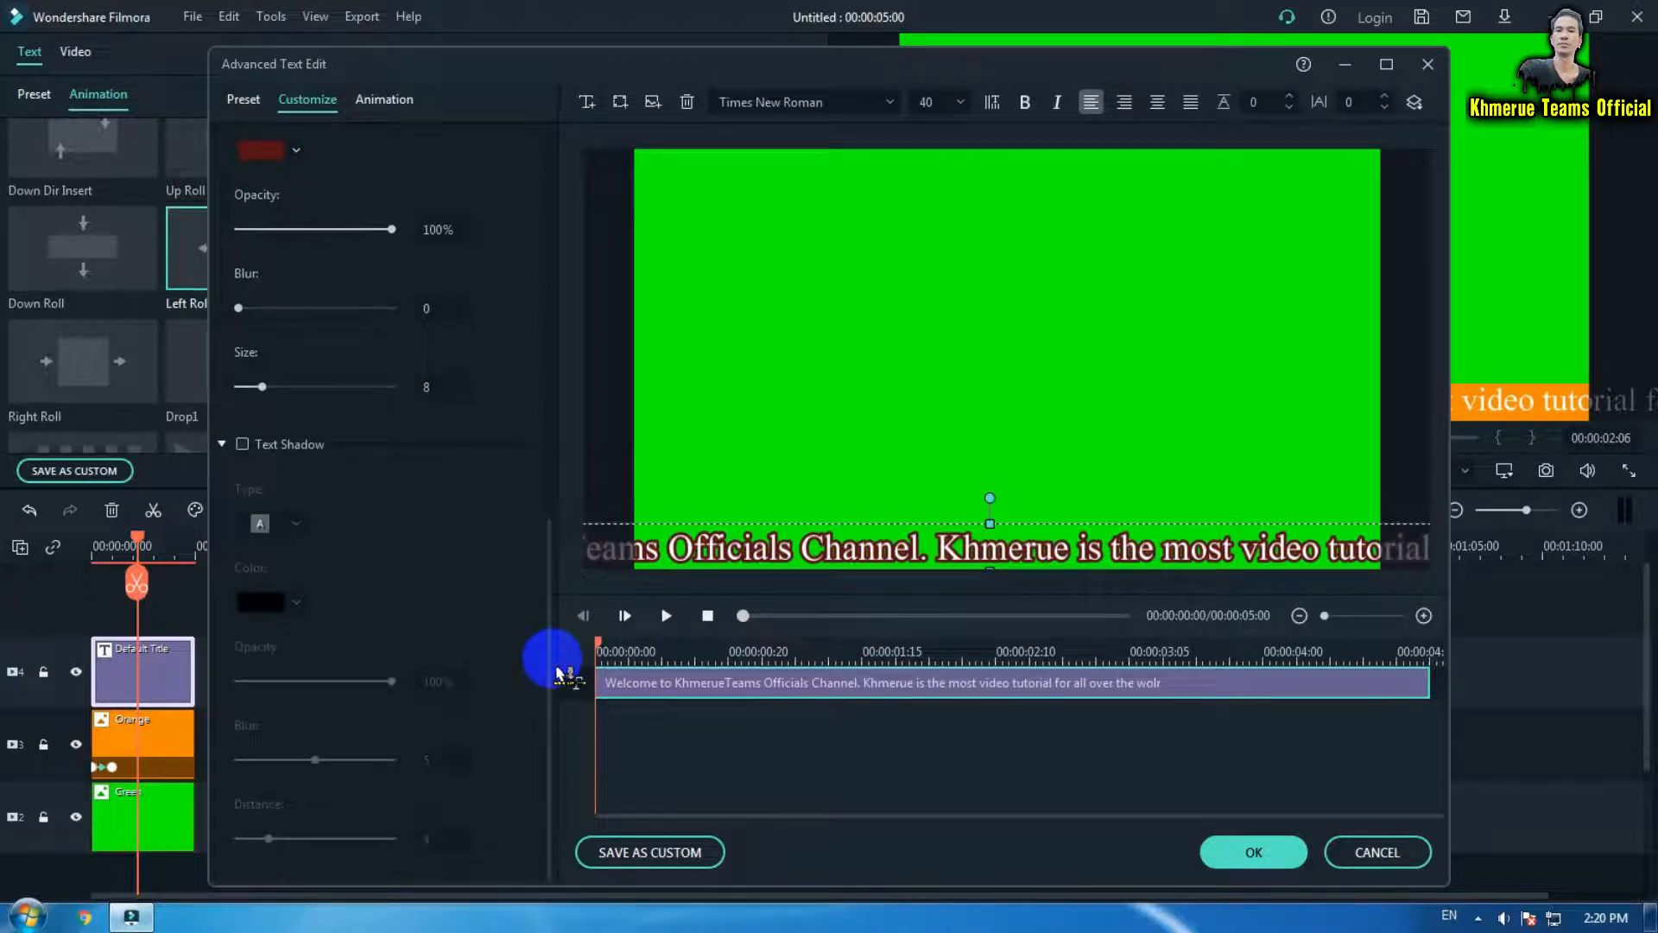
{"action": "left_click", "coordinate": [243, 444]}
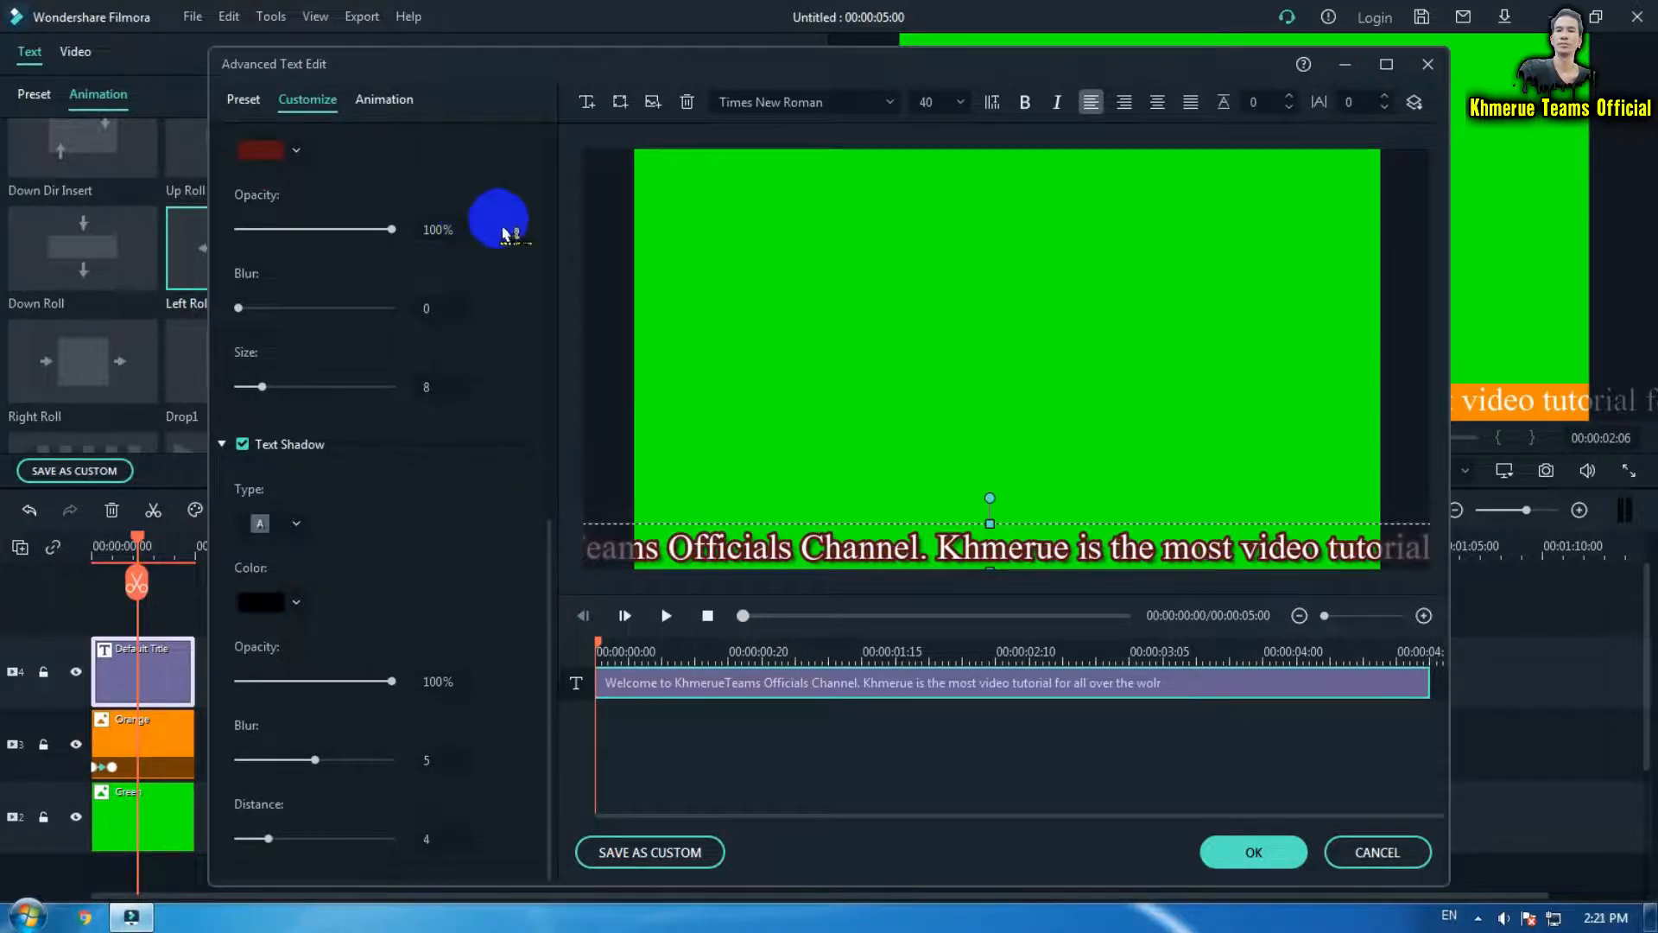
Add a rectangle shape to the title and replace its placeholder text with "Breaking News"
{"action": "left_click", "coordinate": [621, 102]}
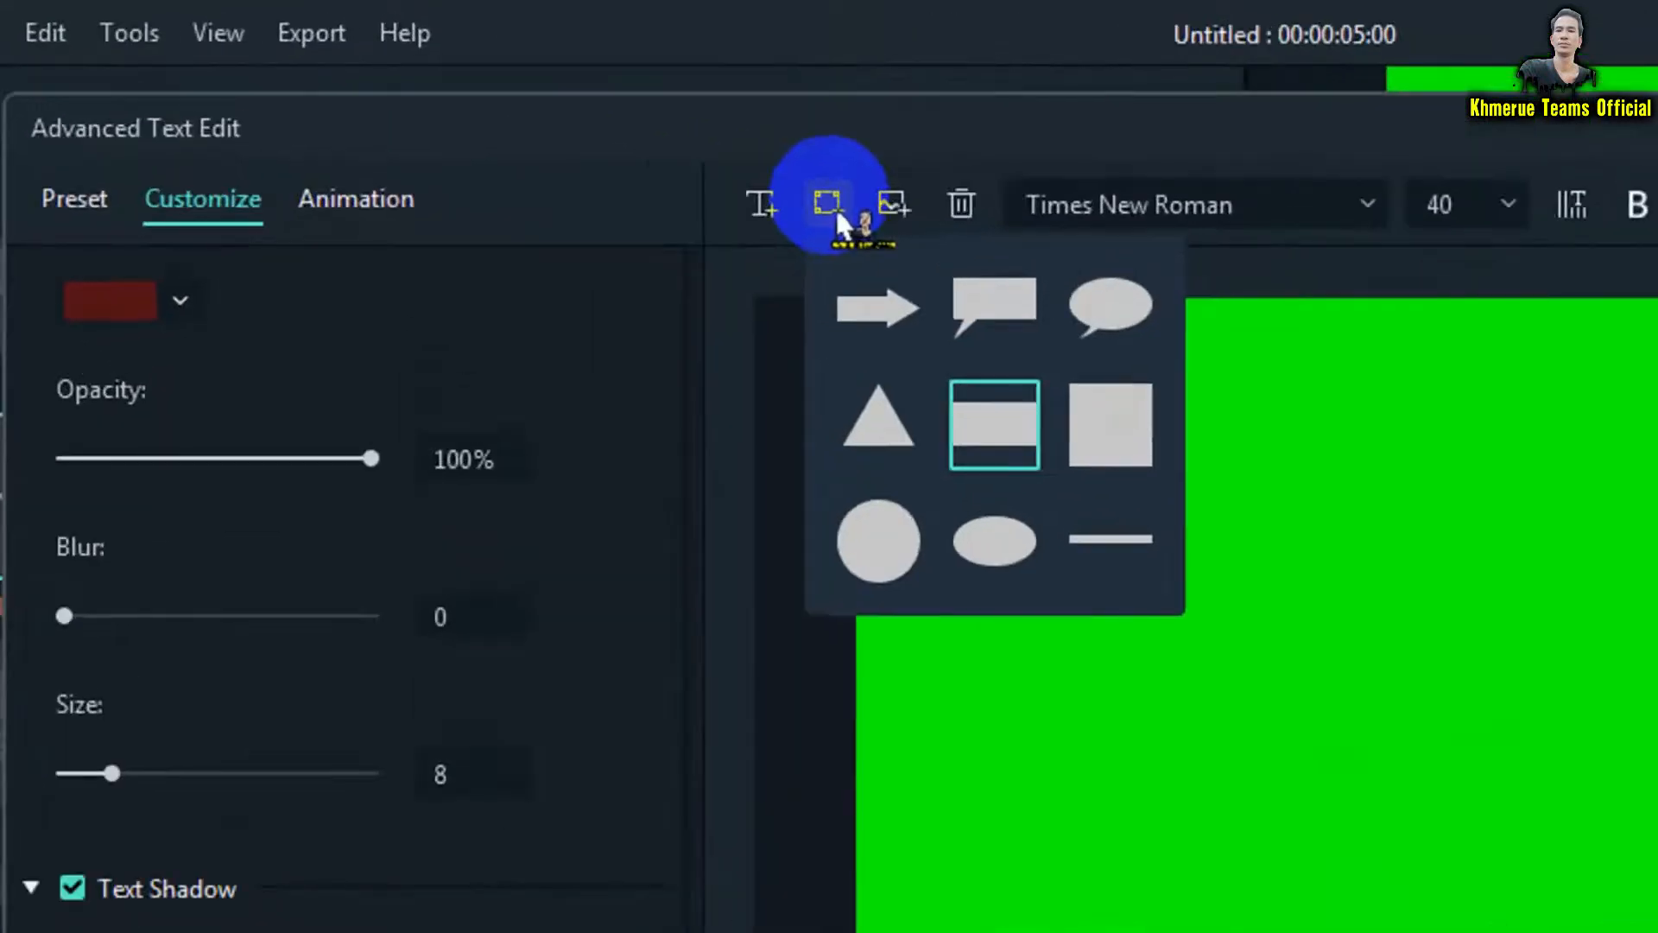
{"action": "left_click", "coordinate": [973, 426]}
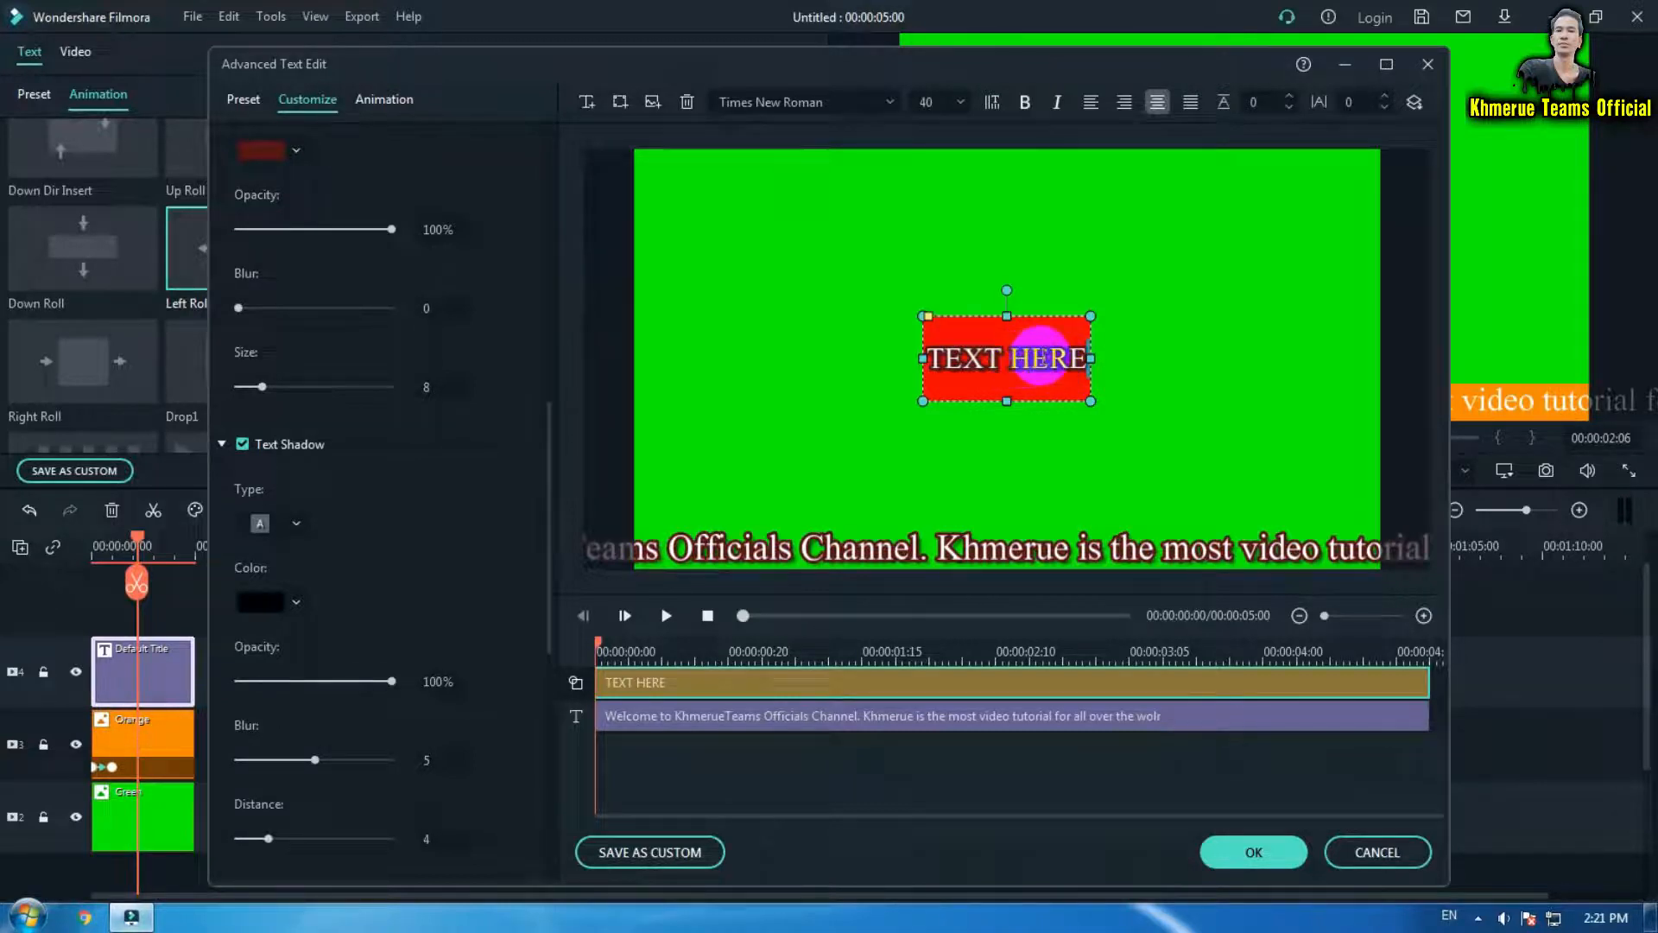
{"action": "double_click", "coordinate": [1042, 356]}
{"action": "key", "text": "BackSpace"}
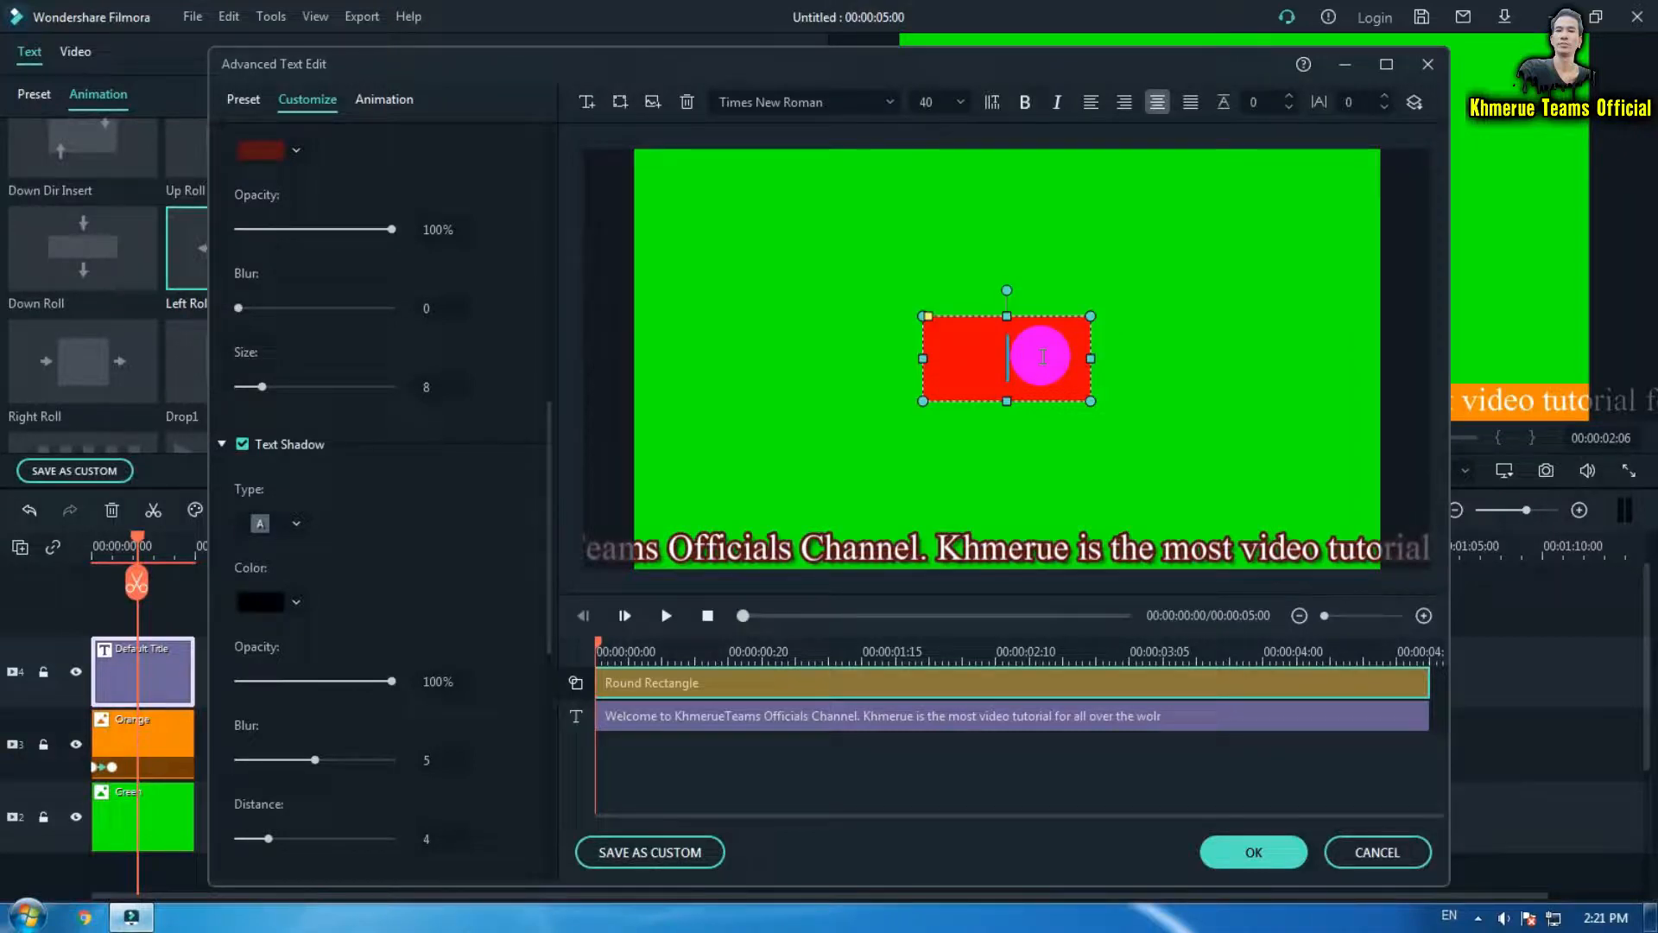
{"action": "type", "text": "Bre"}
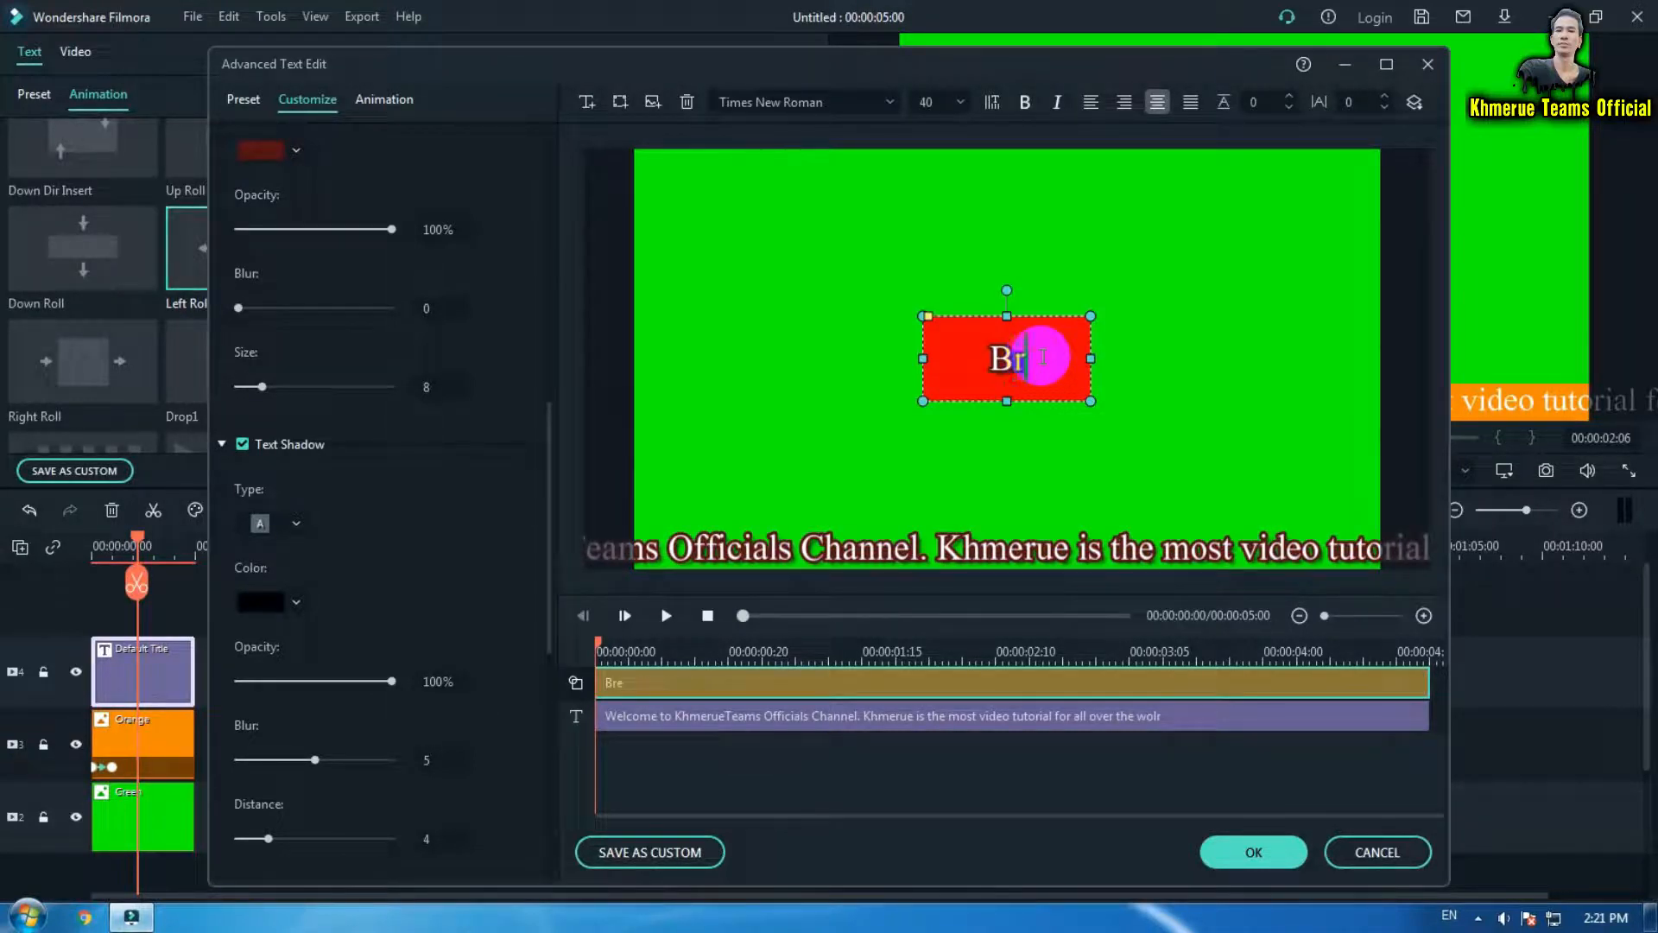
{"action": "type", "text": "ak"}
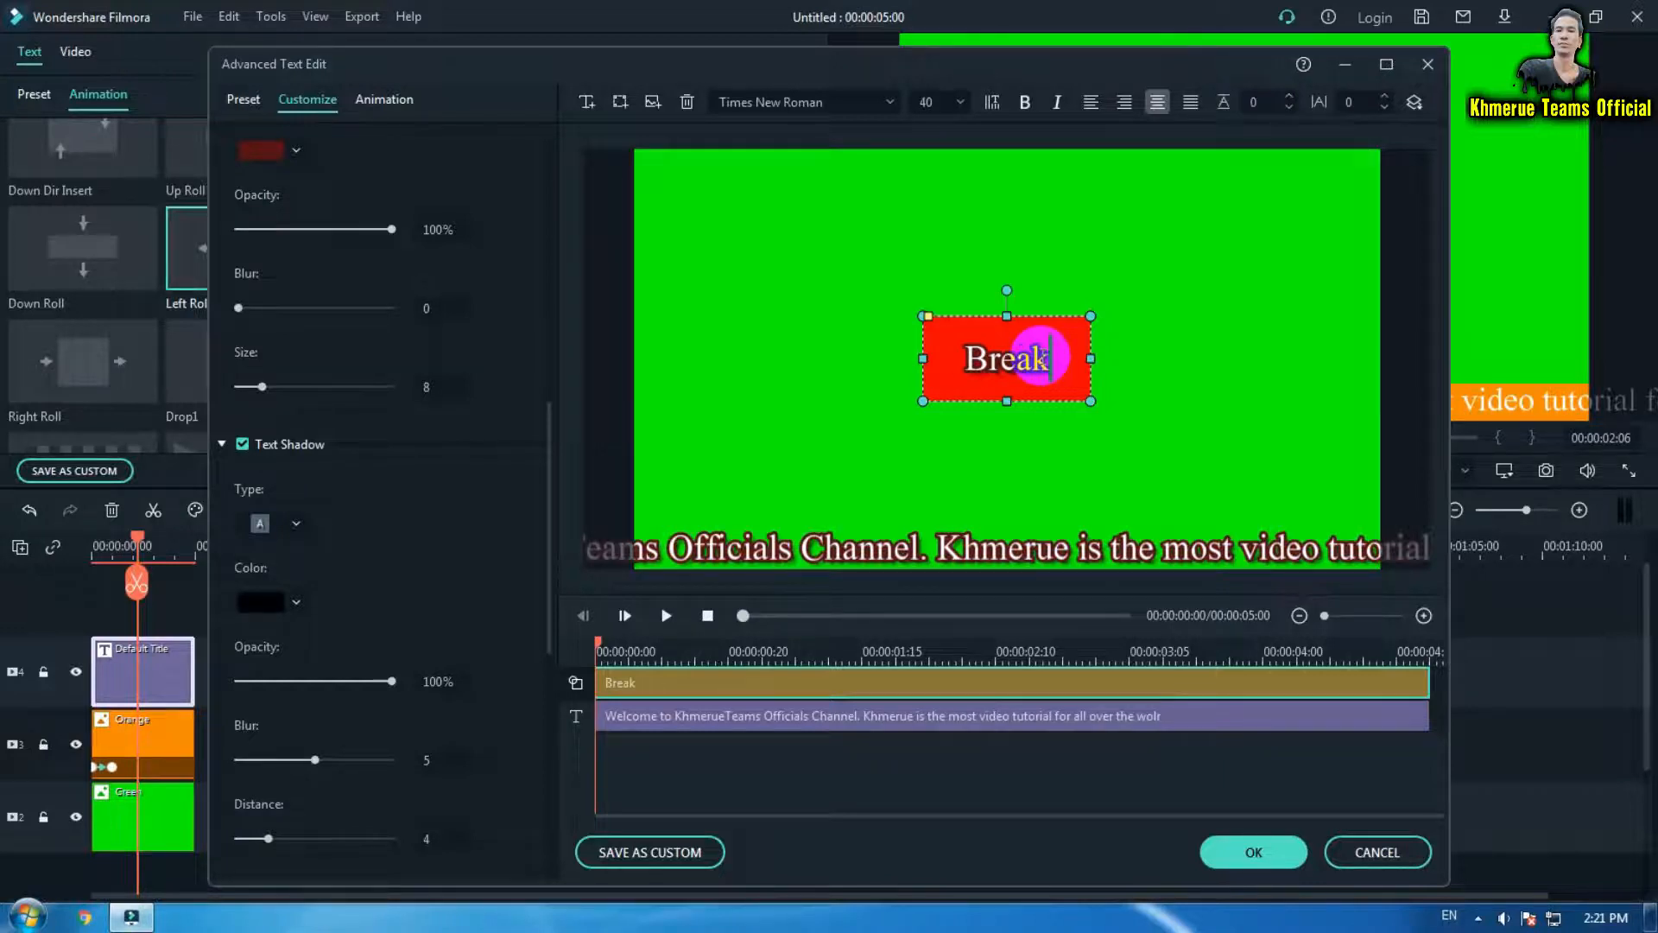
{"action": "type", "text": "ing"}
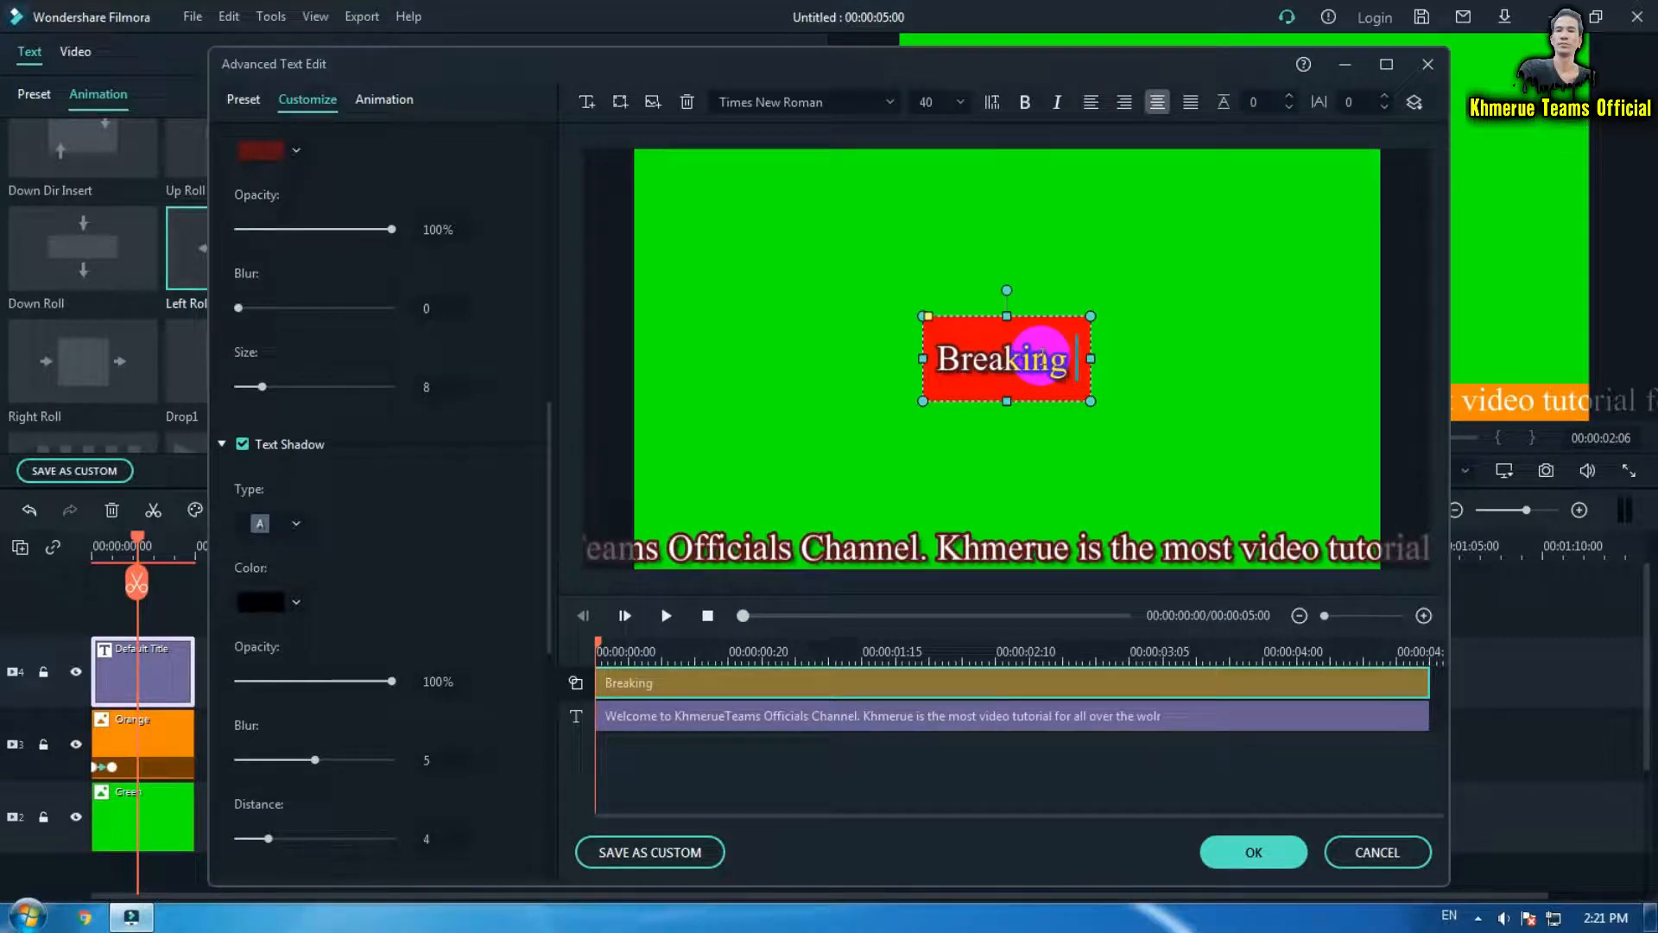
{"action": "type", "text": " News"}
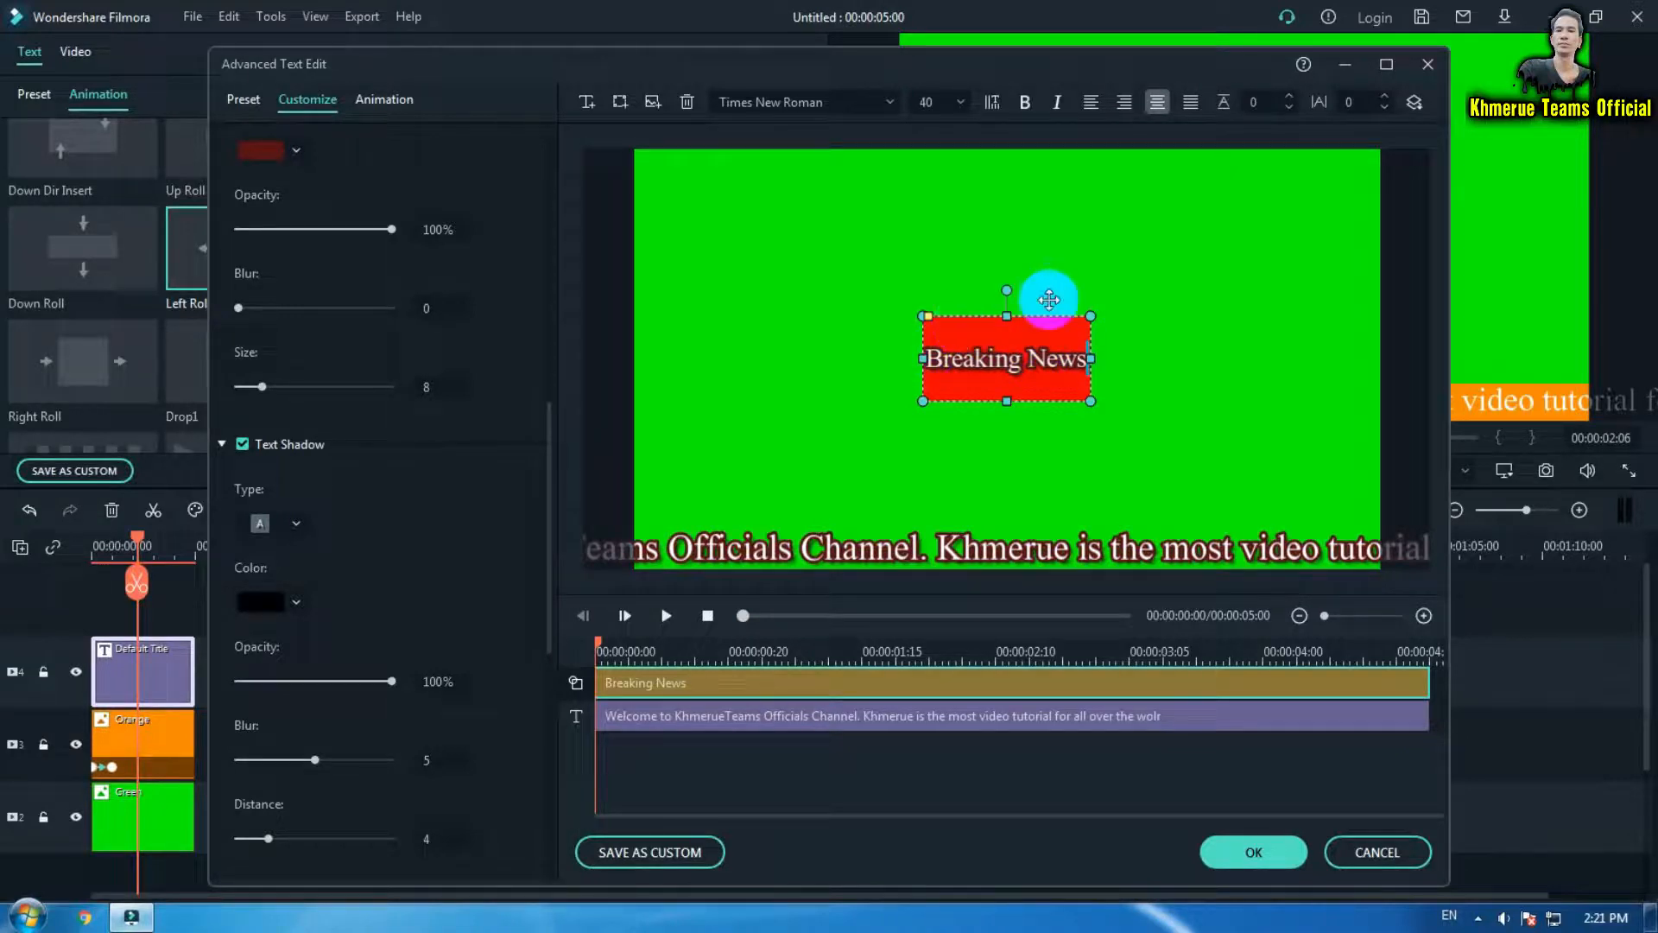
Move the Breaking News shape to the lower-left corner of the green frame and nudge it flush with the bottom edge
{"action": "left_click_drag", "start_coordinate": [1051, 315], "coordinate": [762, 481]}
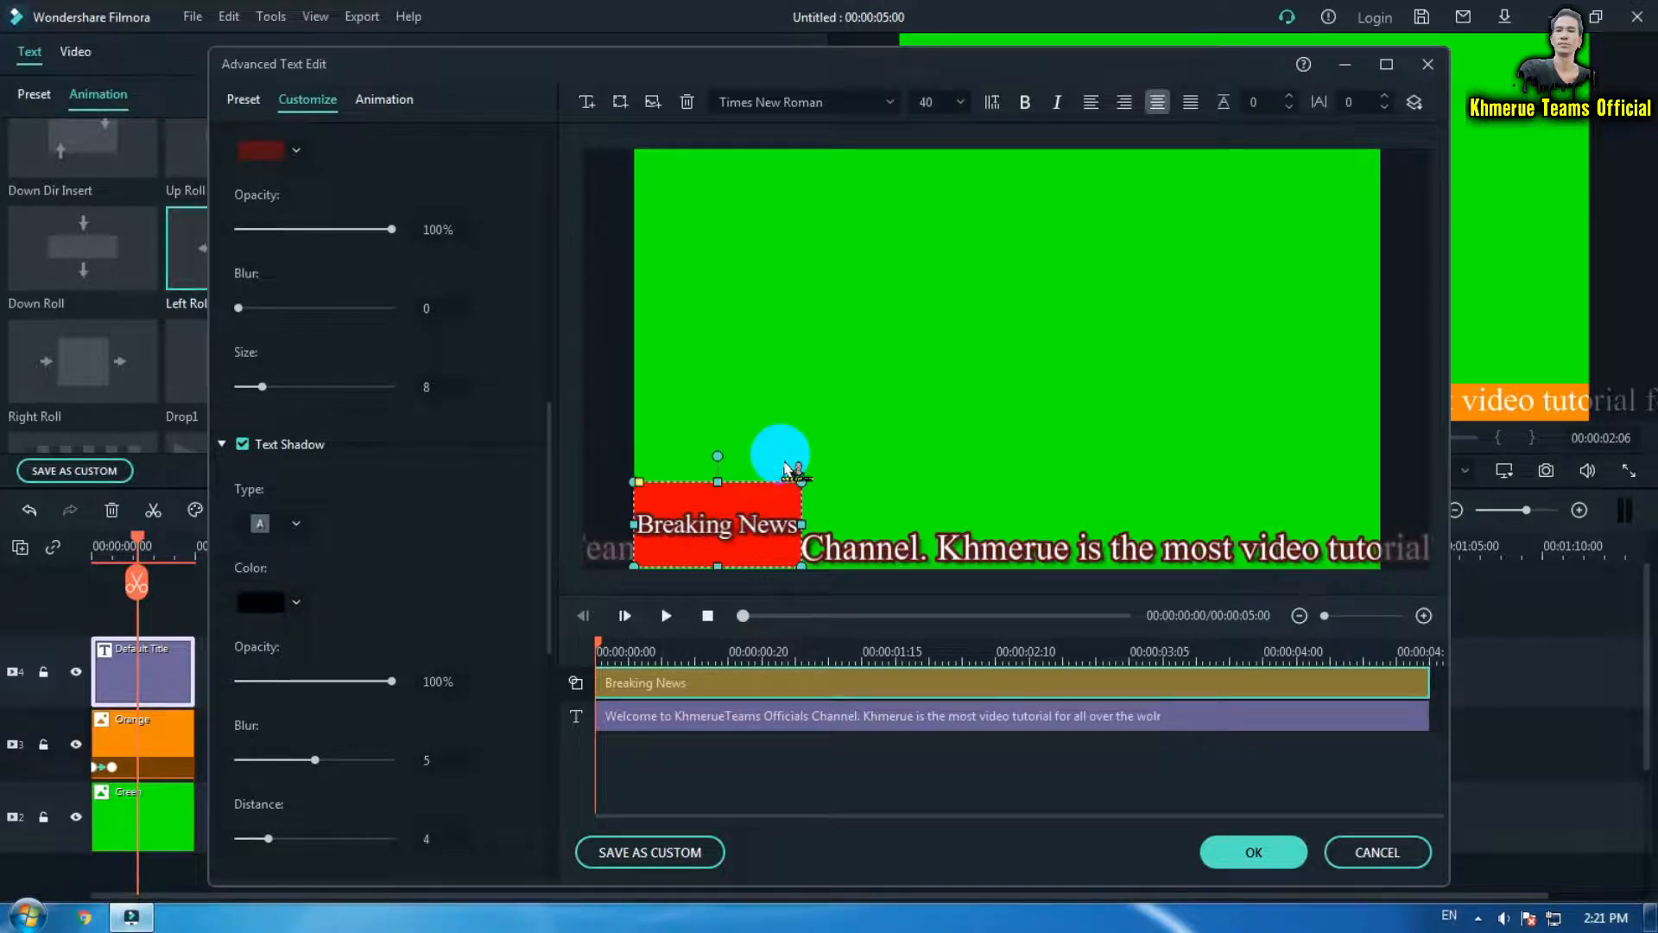
{"action": "key", "text": "Down"}
{"action": "key", "text": "Down"}
{"action": "key", "text": "Down"}
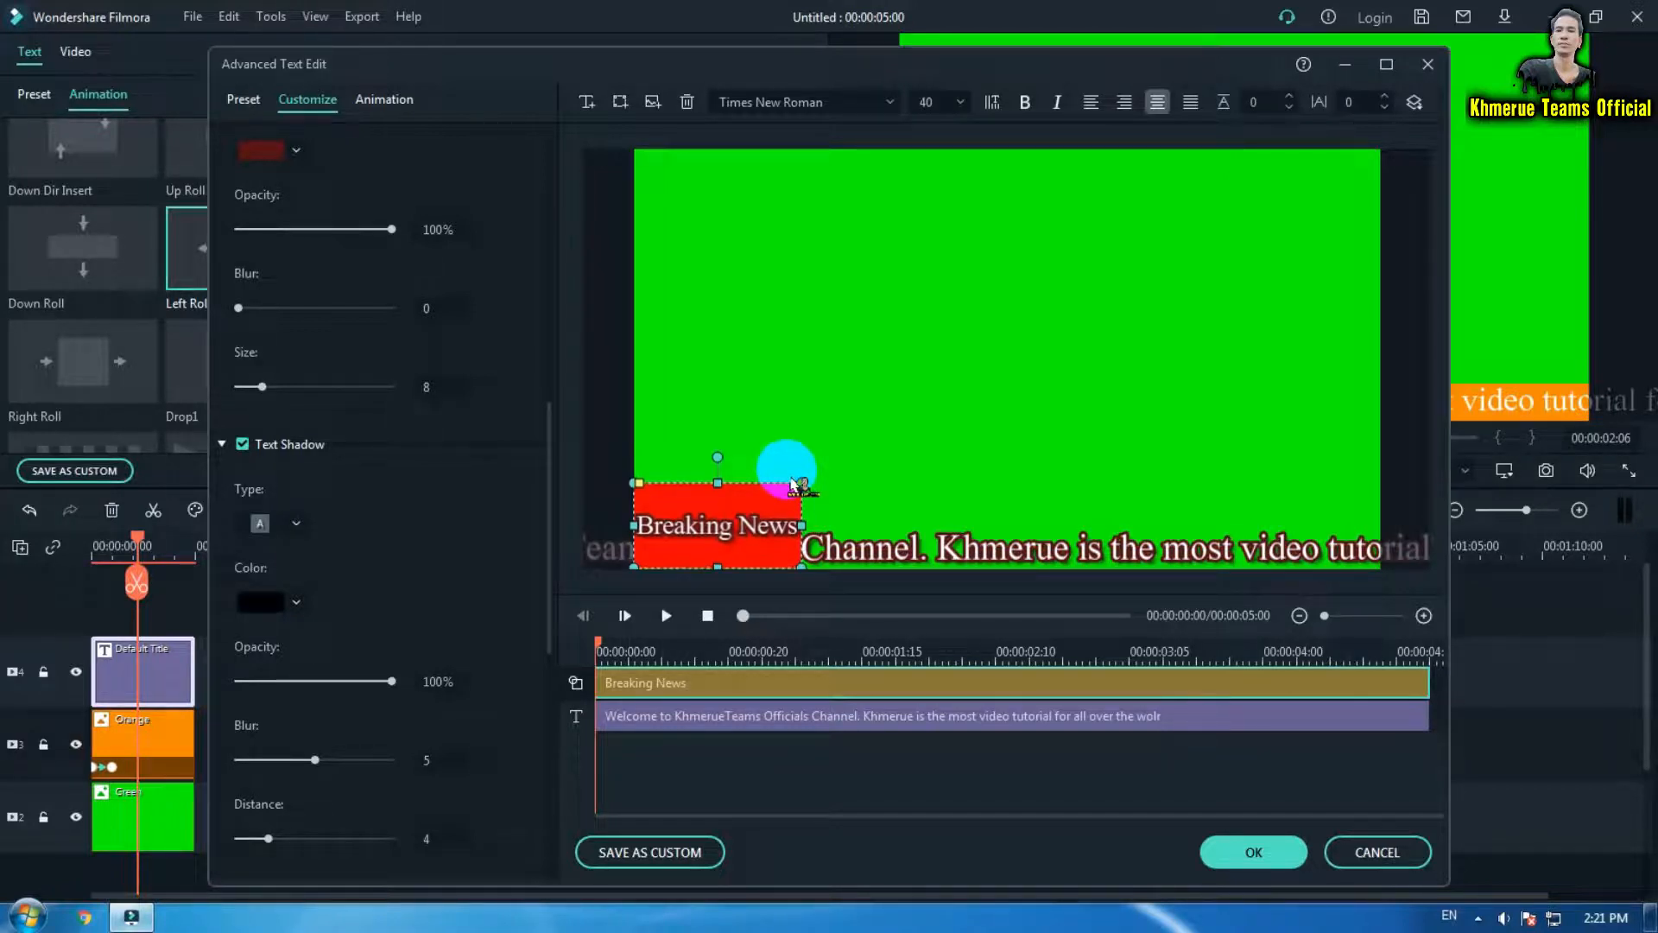
{"action": "key", "text": "Up"}
{"action": "key", "text": "Down"}
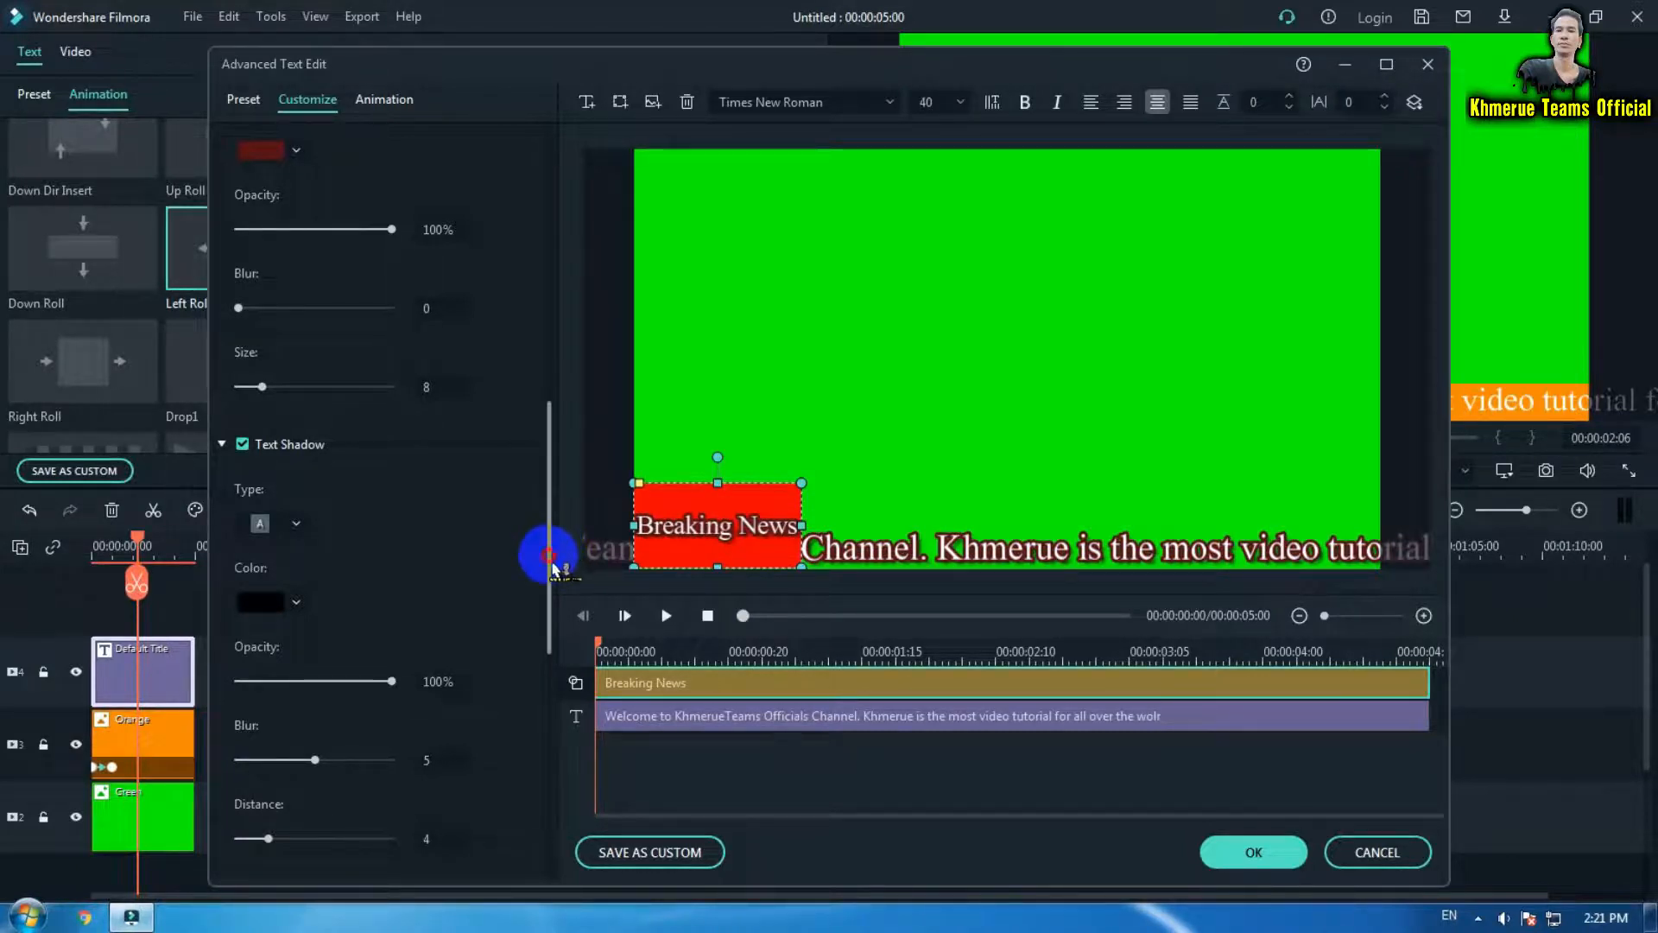
Try a pink fill color on the Breaking News shape
{"action": "left_click_drag", "start_coordinate": [549, 557], "coordinate": [553, 678]}
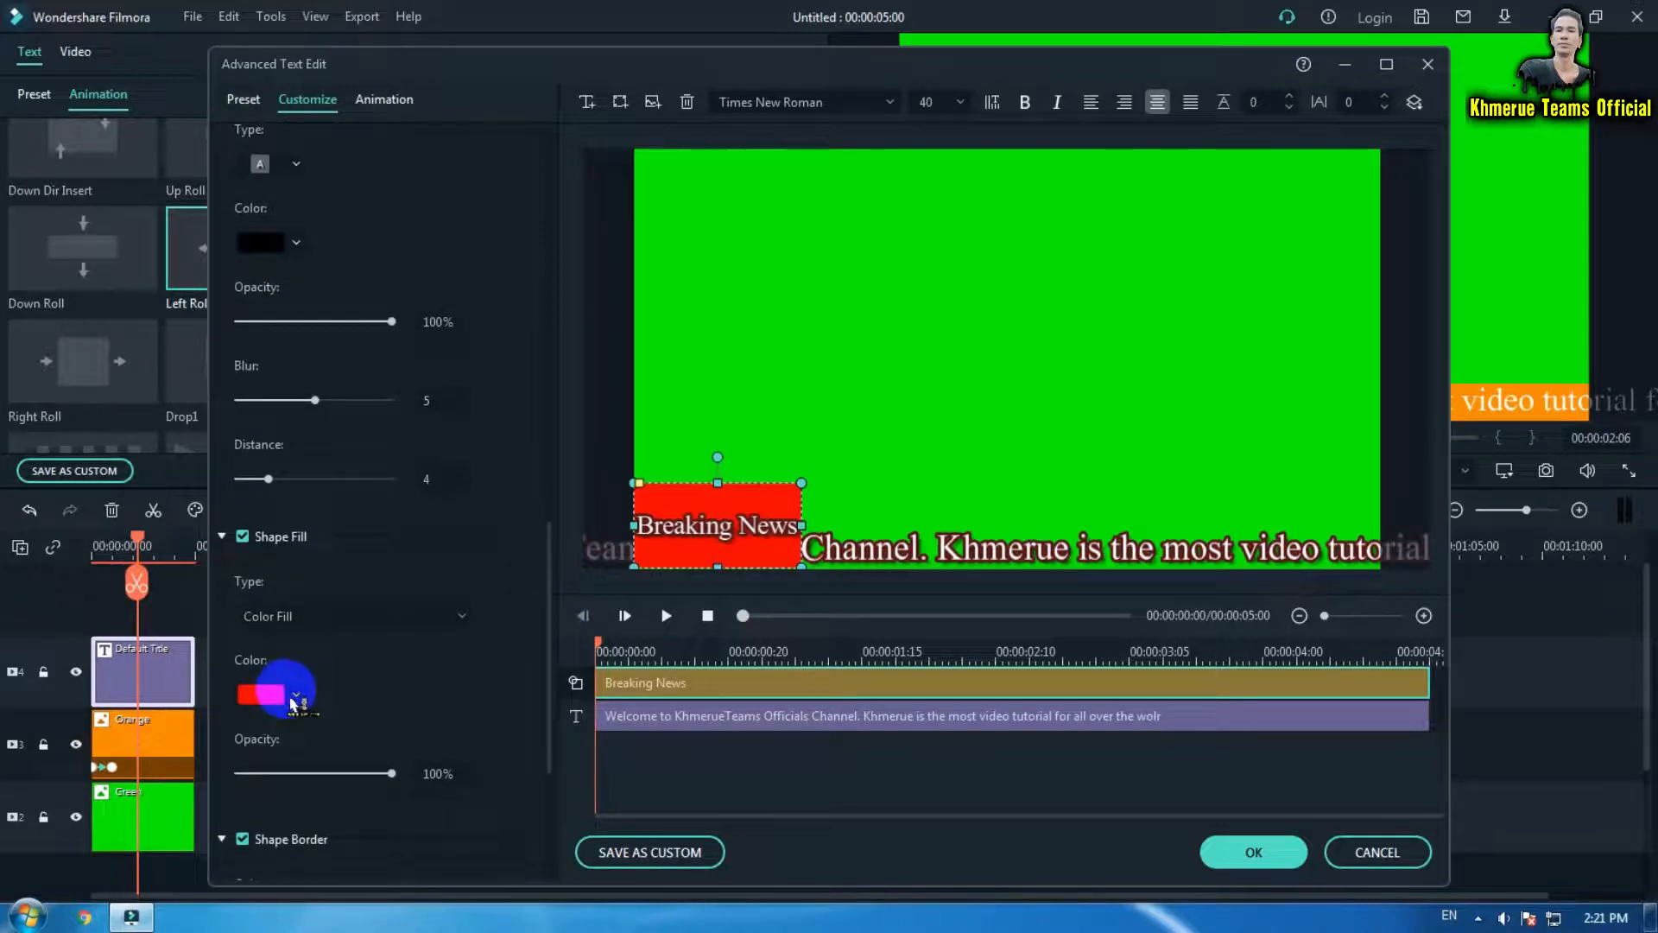
{"action": "left_click", "coordinate": [296, 694]}
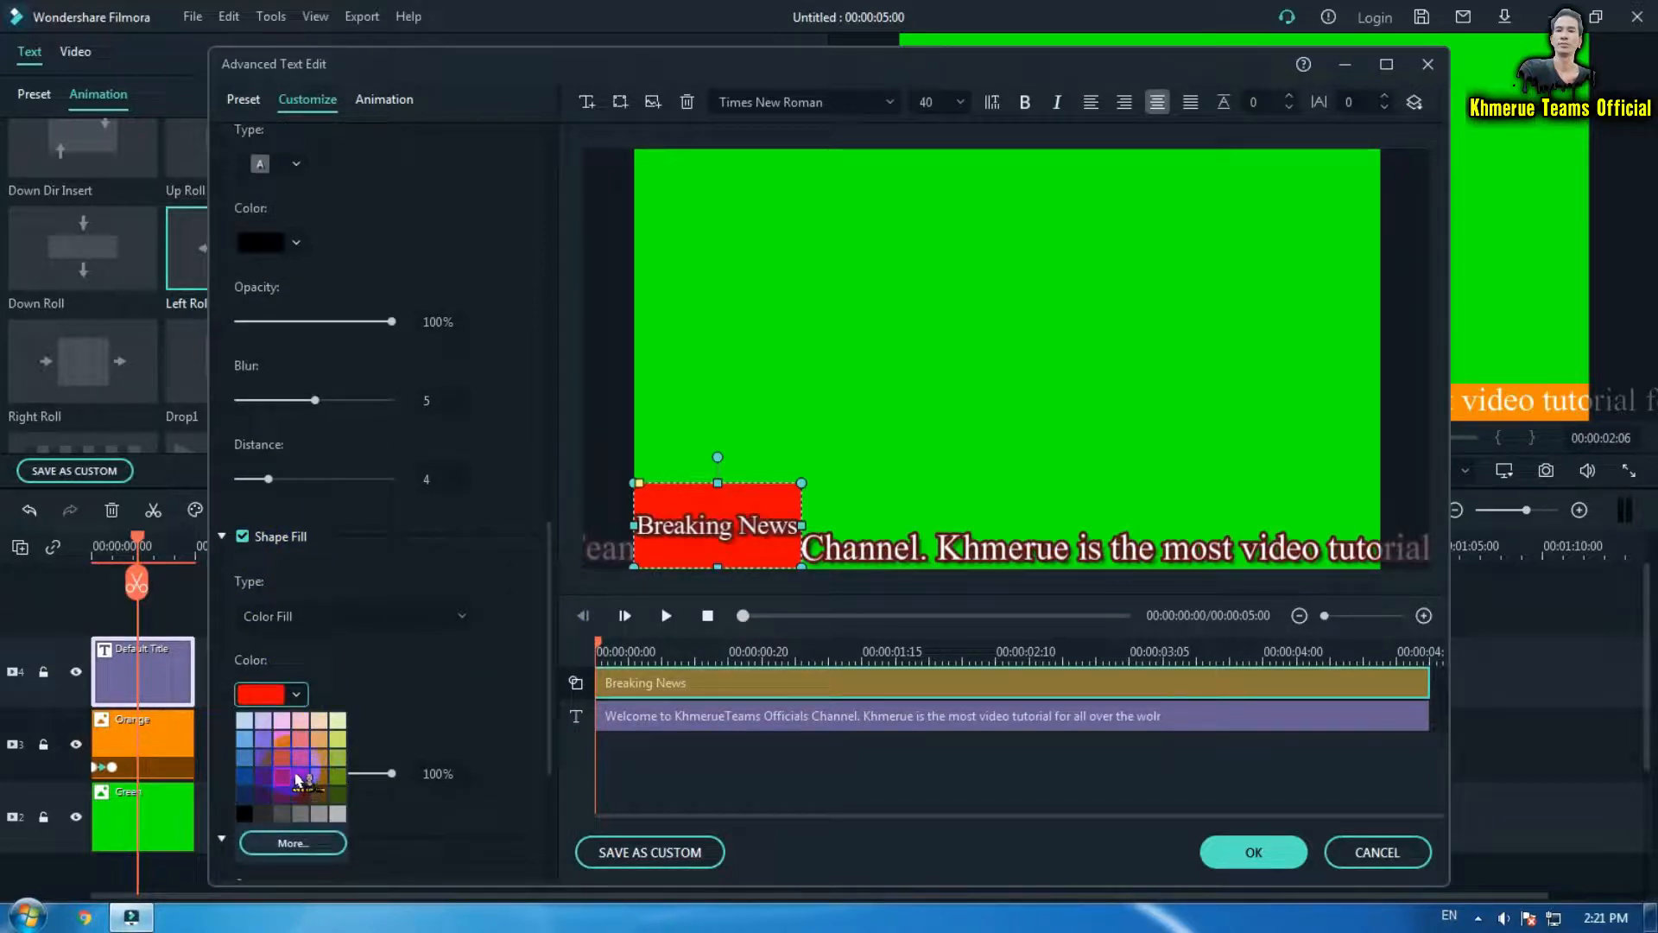
{"action": "left_click", "coordinate": [297, 739]}
Set the Breaking News shape's fill color to red #ff0000
{"action": "left_click", "coordinate": [281, 689]}
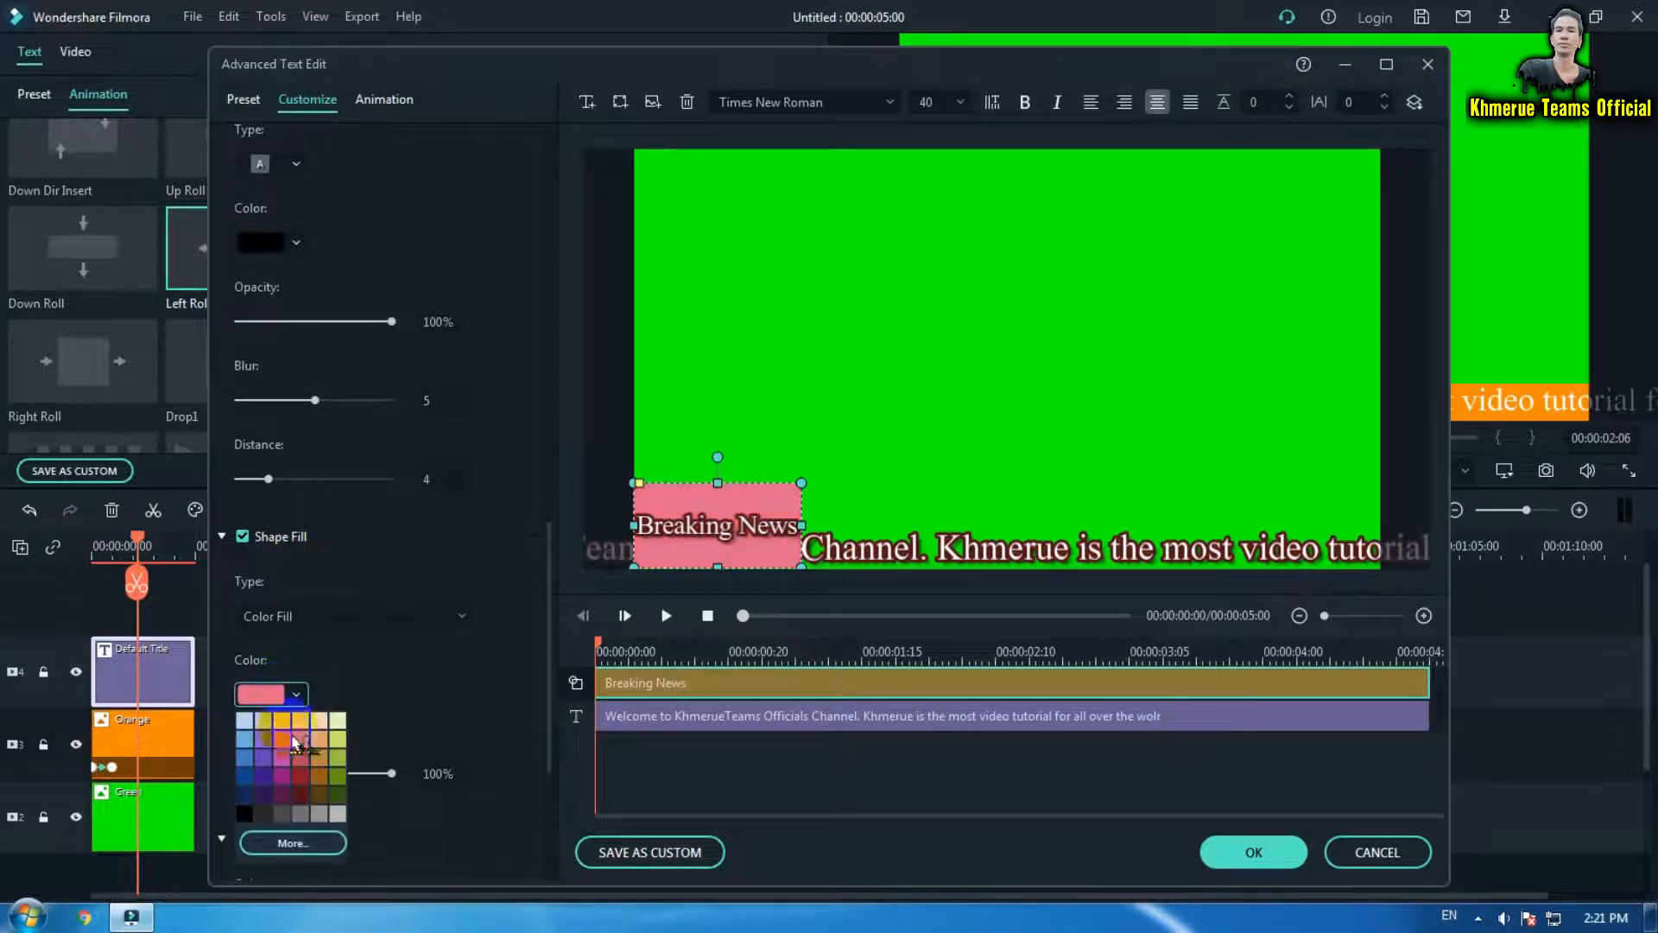
{"action": "left_click", "coordinate": [287, 842]}
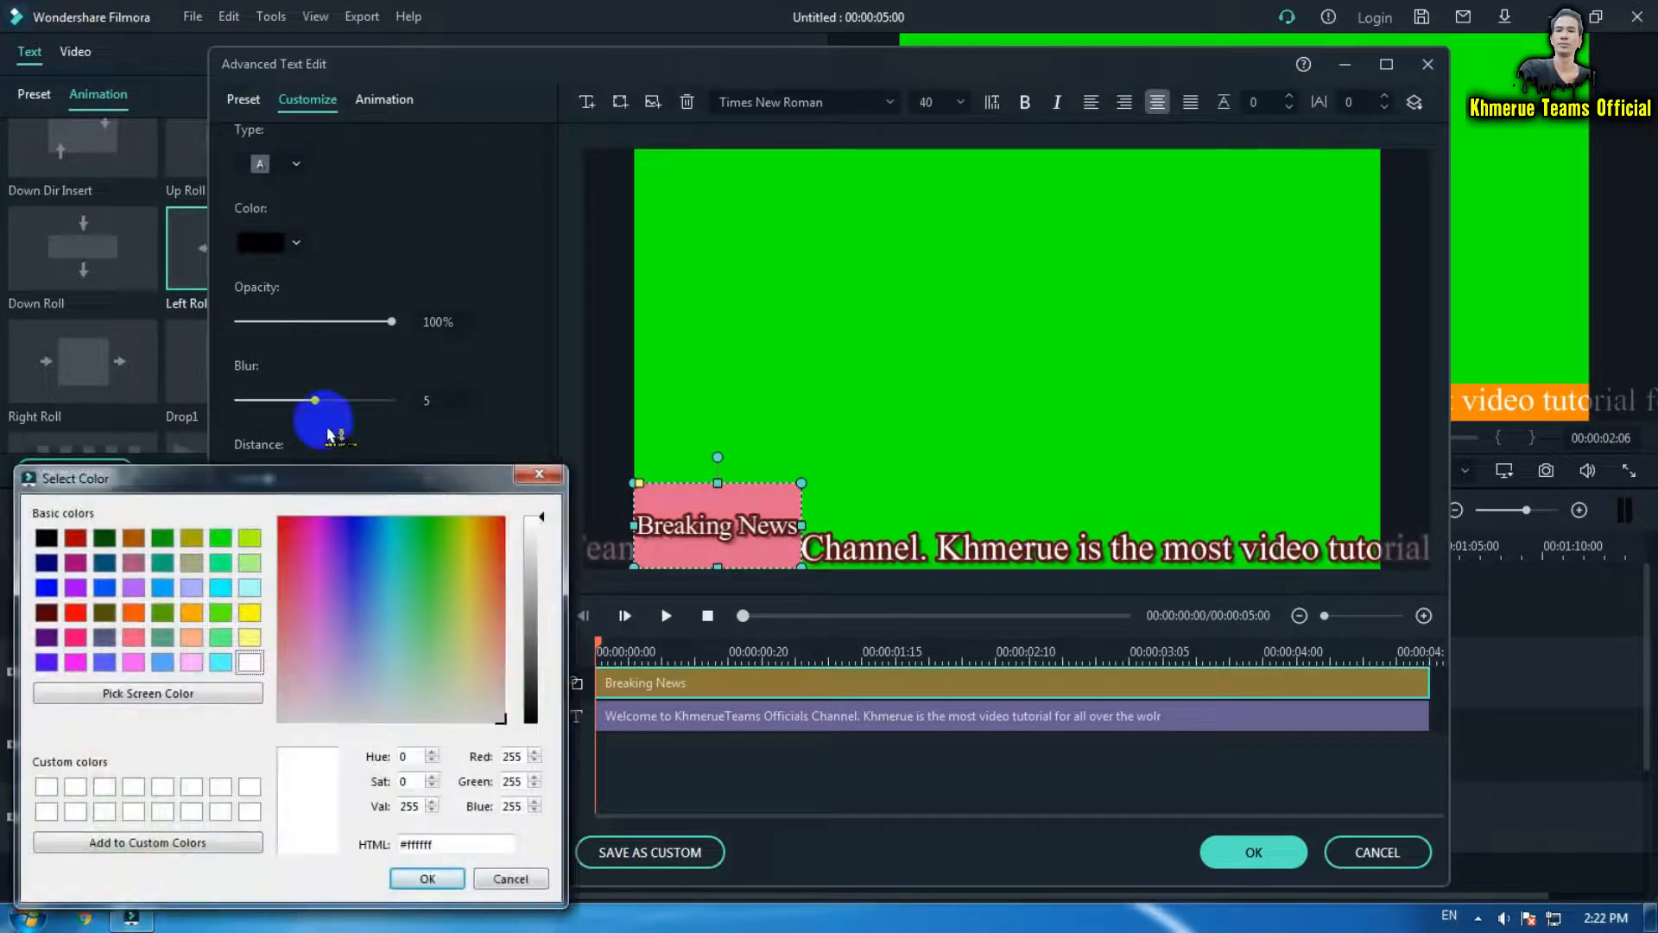
{"action": "left_click", "coordinate": [75, 612]}
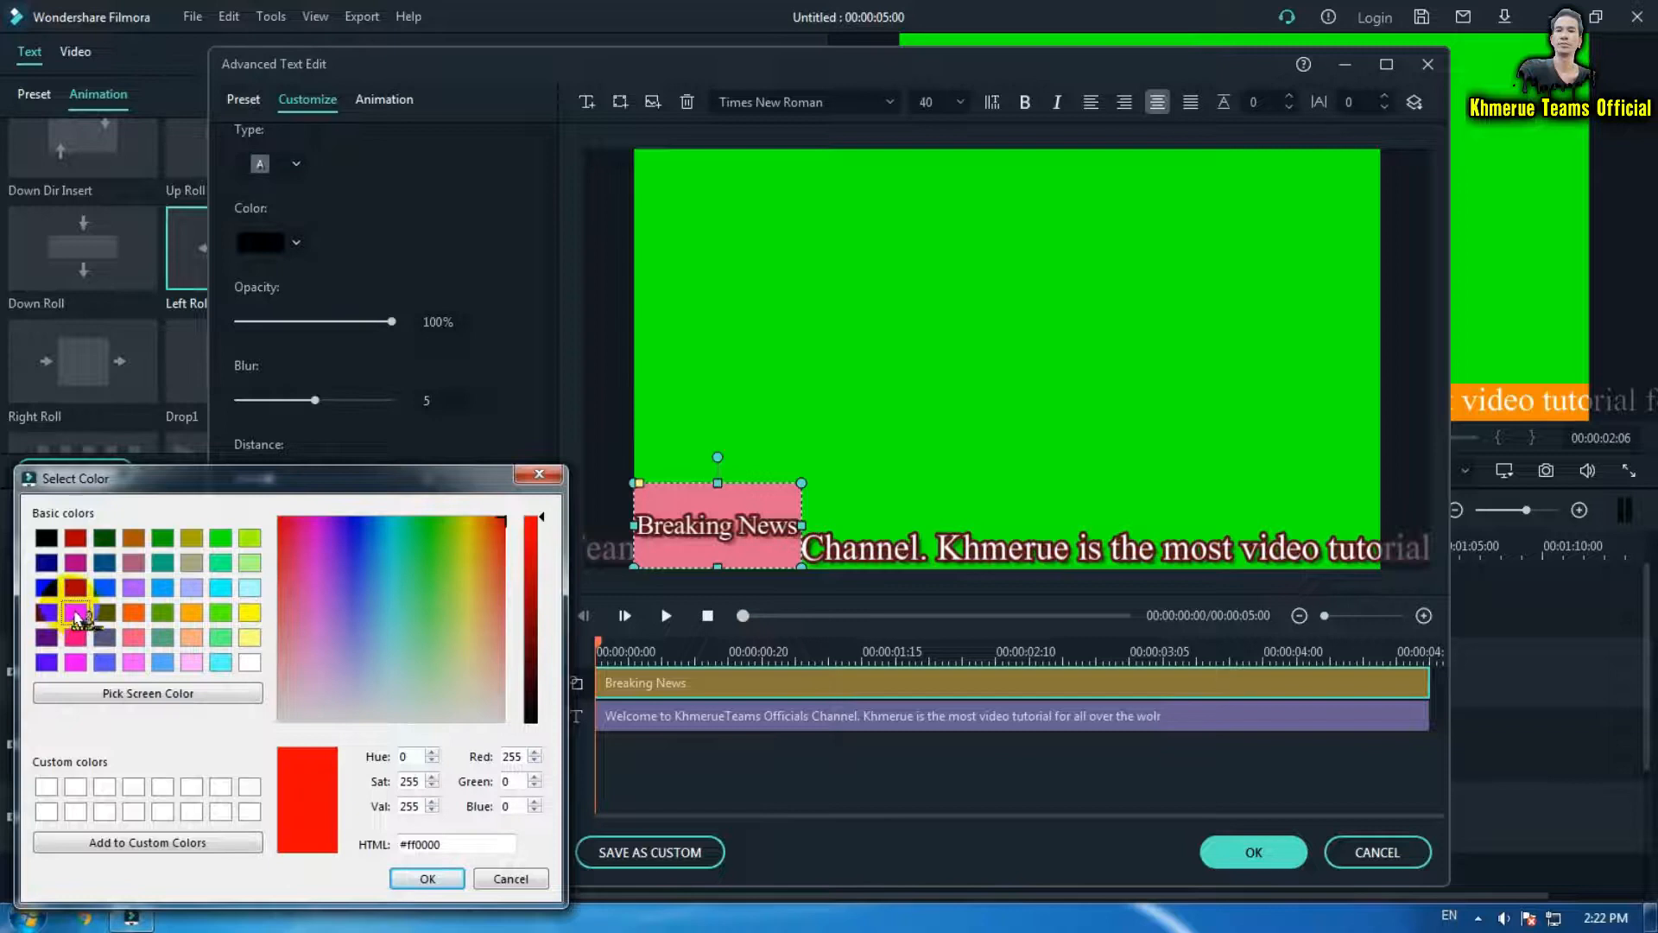
{"action": "left_click", "coordinate": [427, 878]}
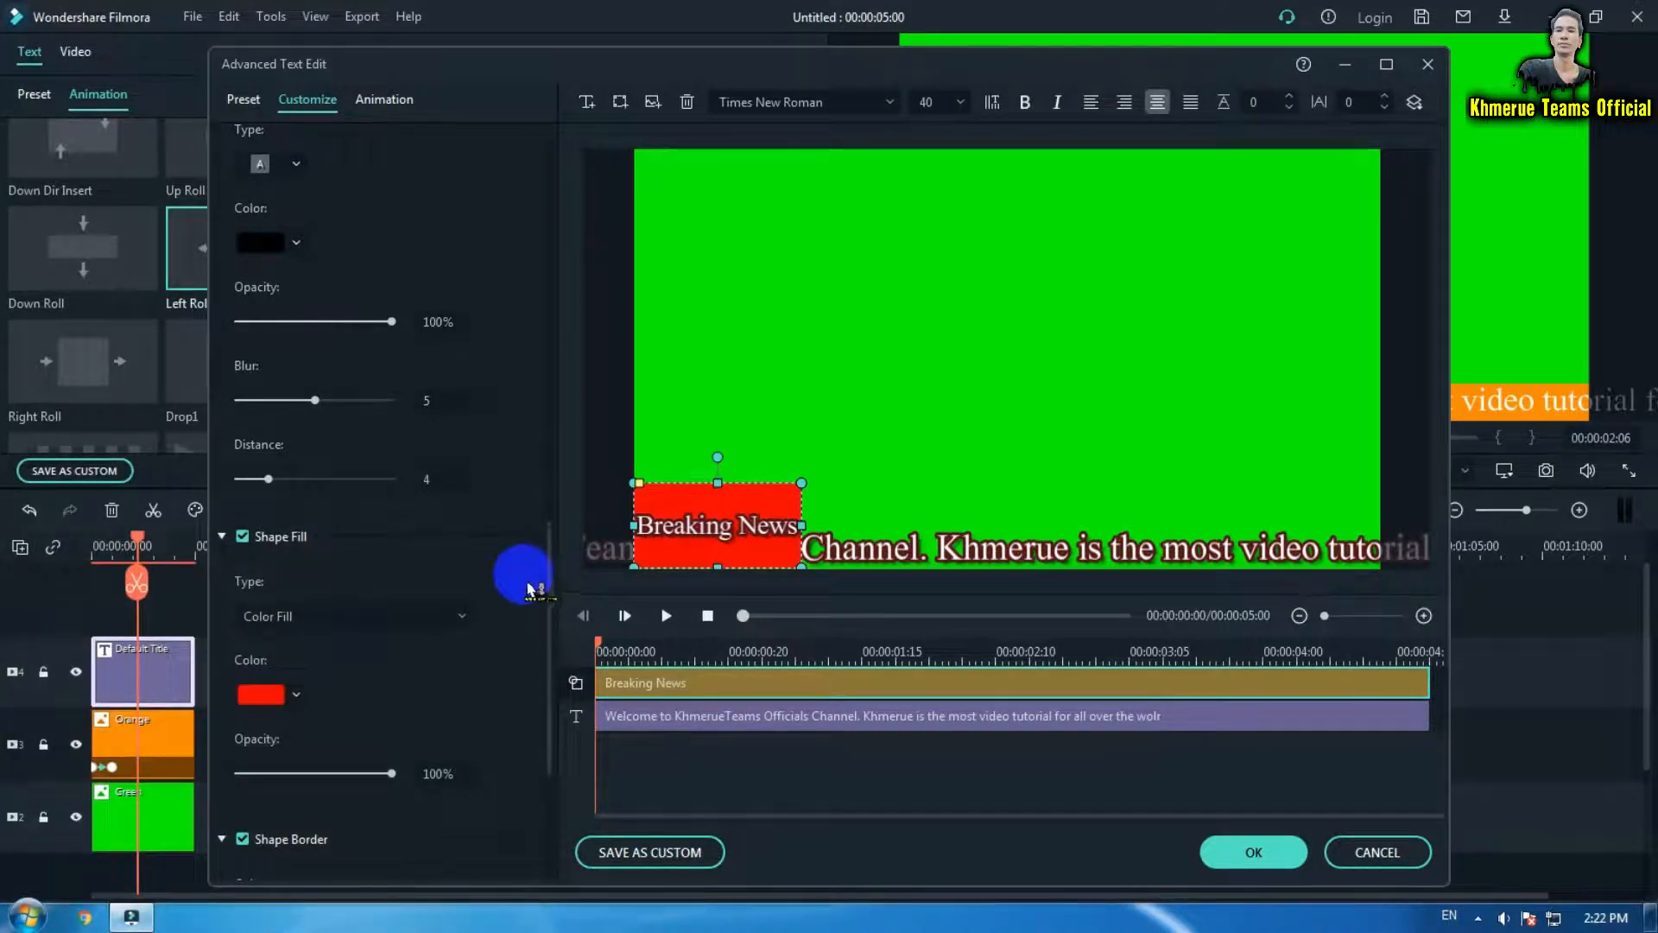
{"action": "scroll", "coordinate": [531, 519], "scroll_direction": "down", "scroll_amount": 3}
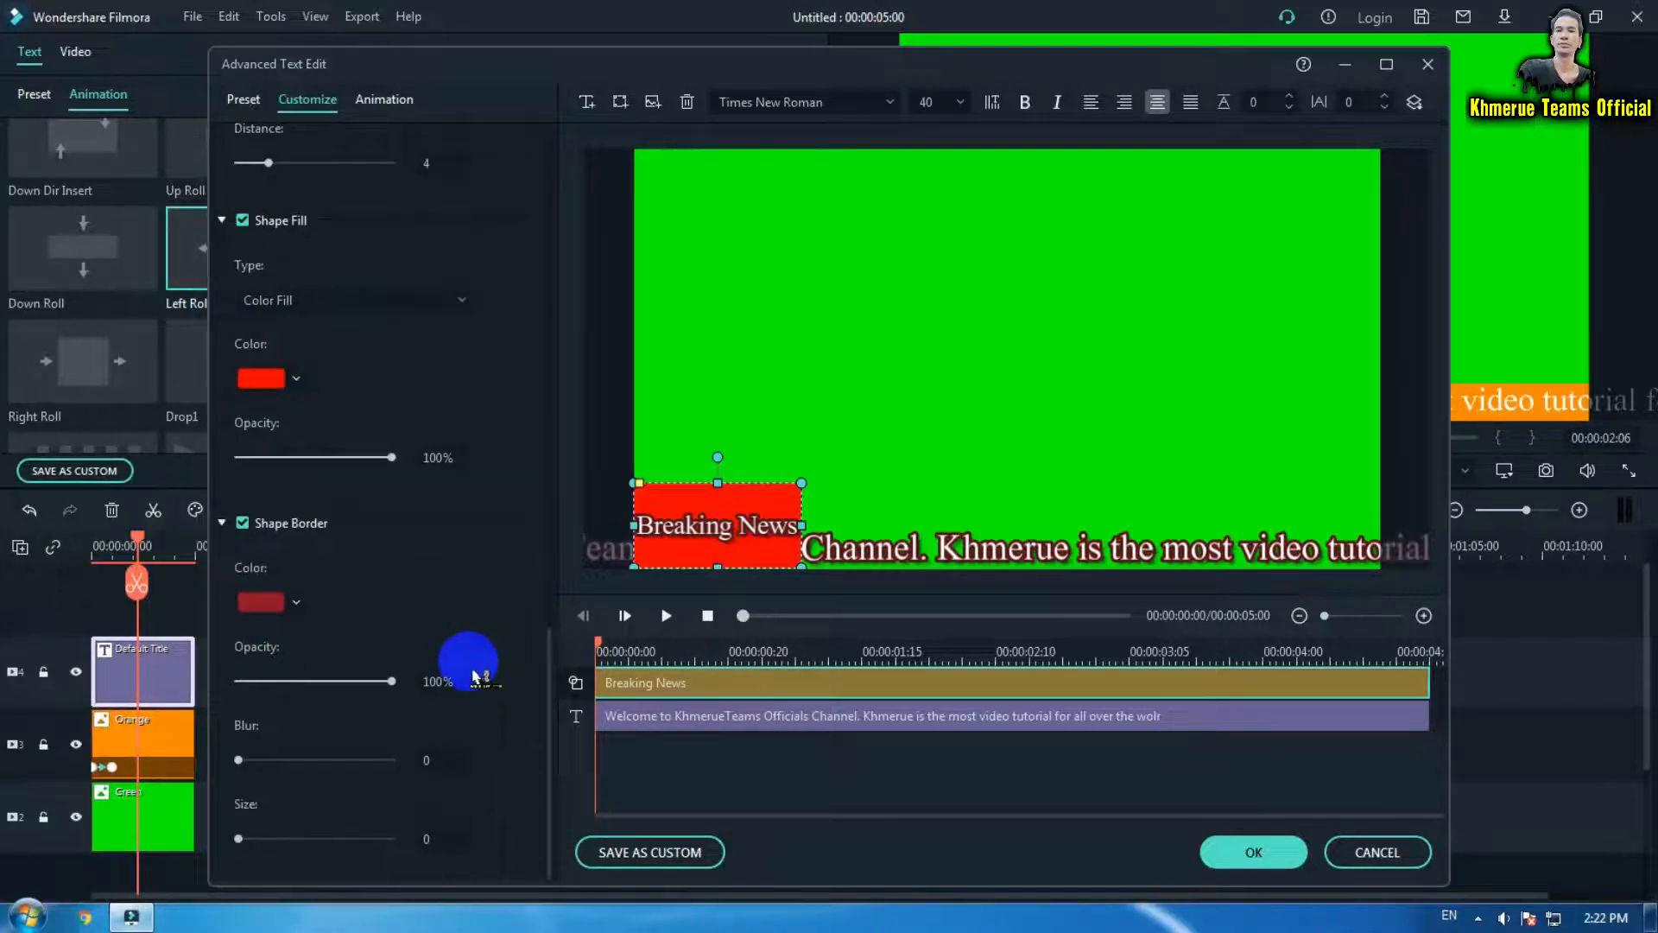
{"action": "scroll", "coordinate": [473, 676], "scroll_direction": "up", "scroll_amount": 1}
{"action": "scroll", "coordinate": [475, 676], "scroll_direction": "up", "scroll_amount": 2}
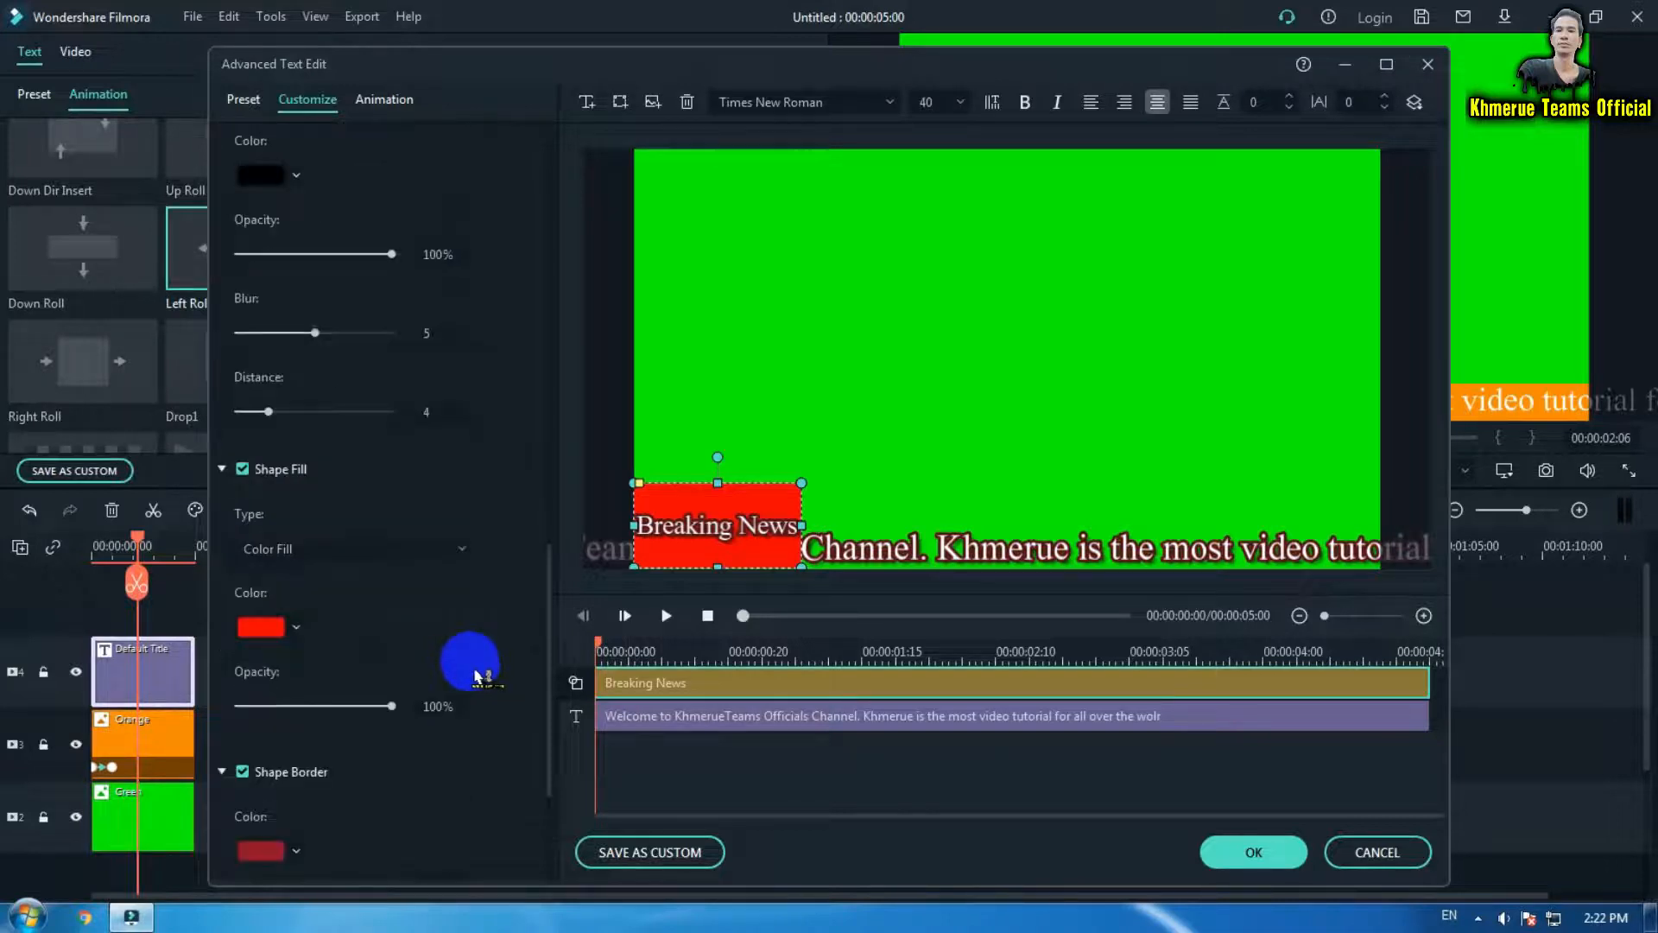
{"action": "scroll", "coordinate": [476, 676], "scroll_direction": "up", "scroll_amount": 2}
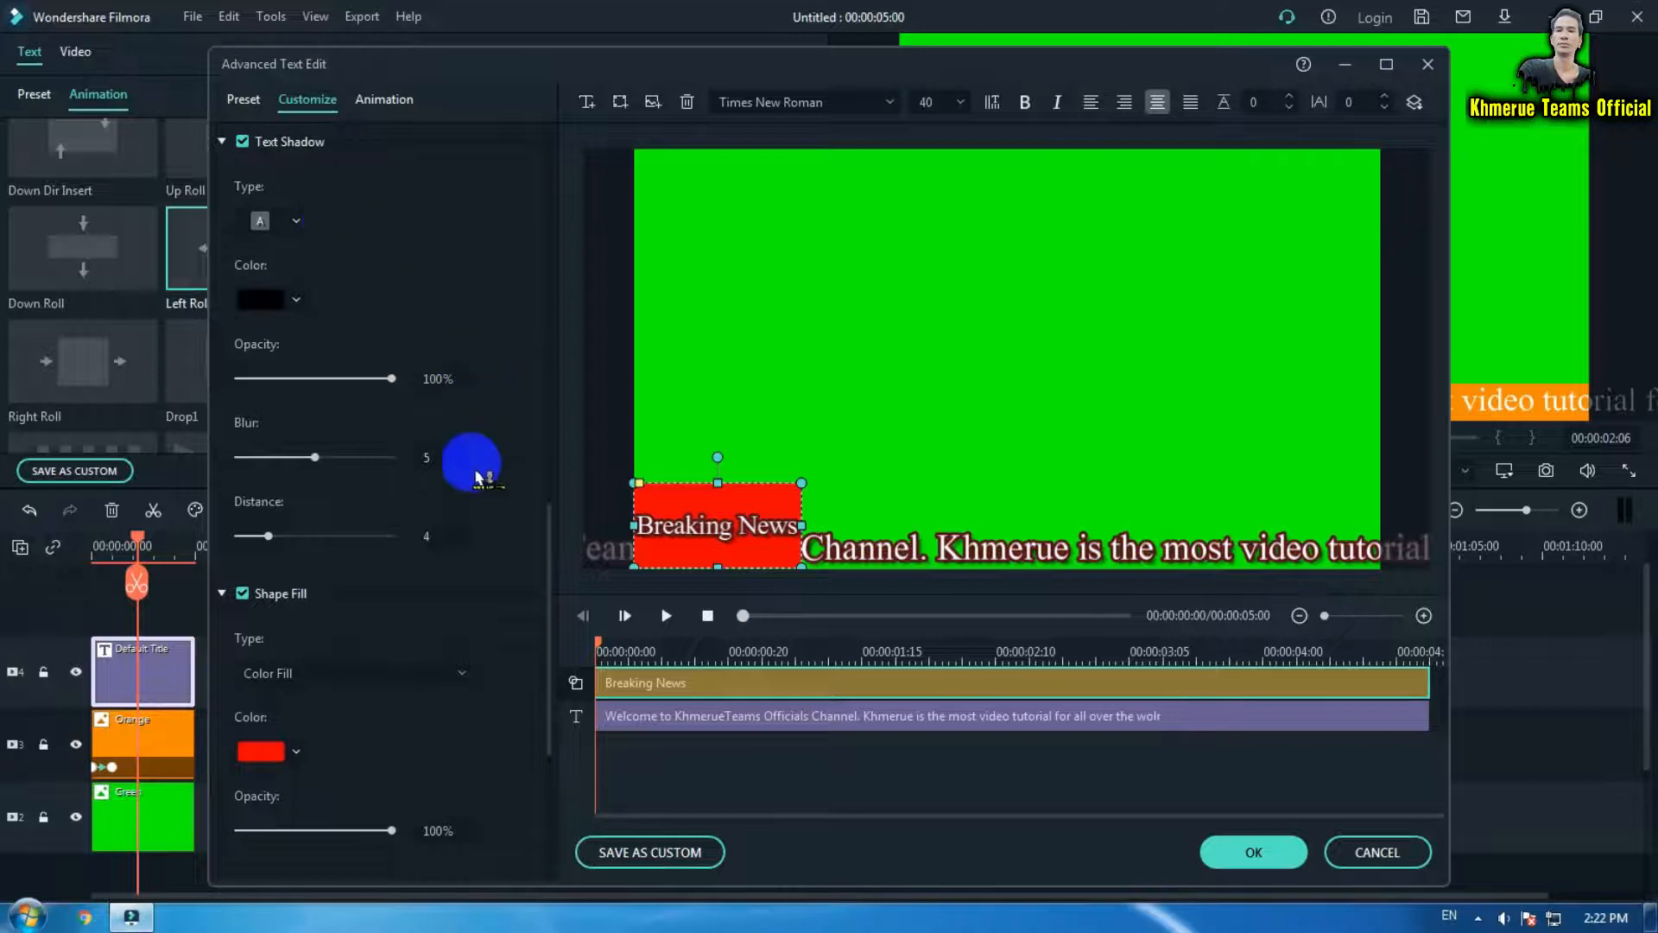
{"action": "scroll", "coordinate": [505, 505], "scroll_direction": "down", "scroll_amount": 6}
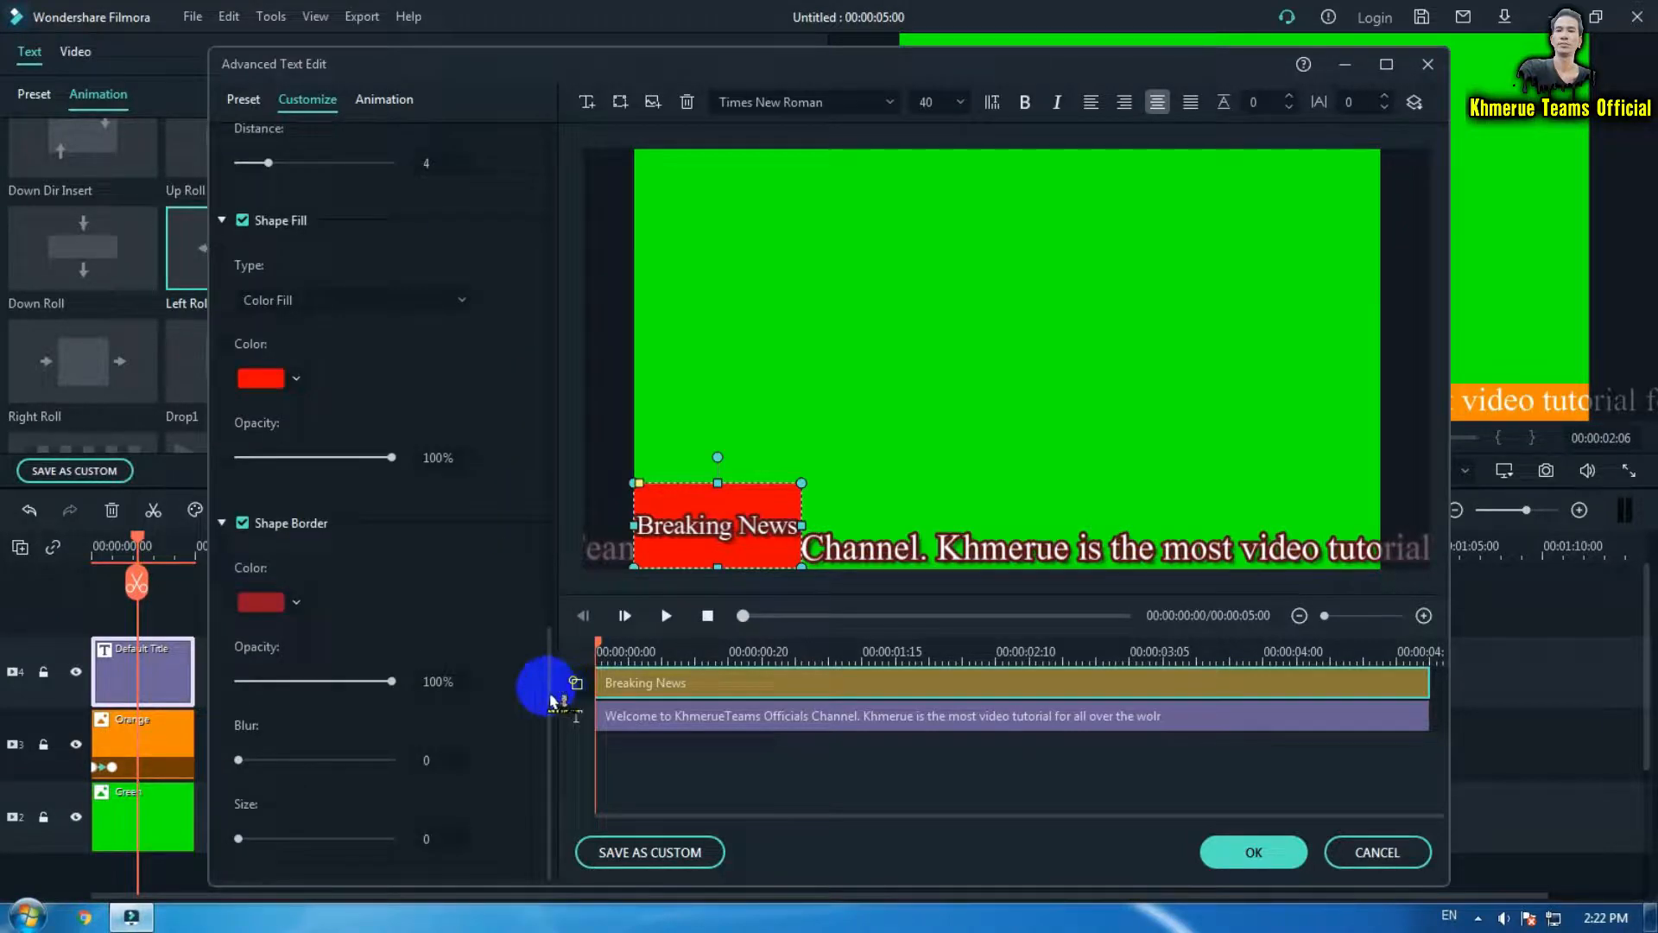
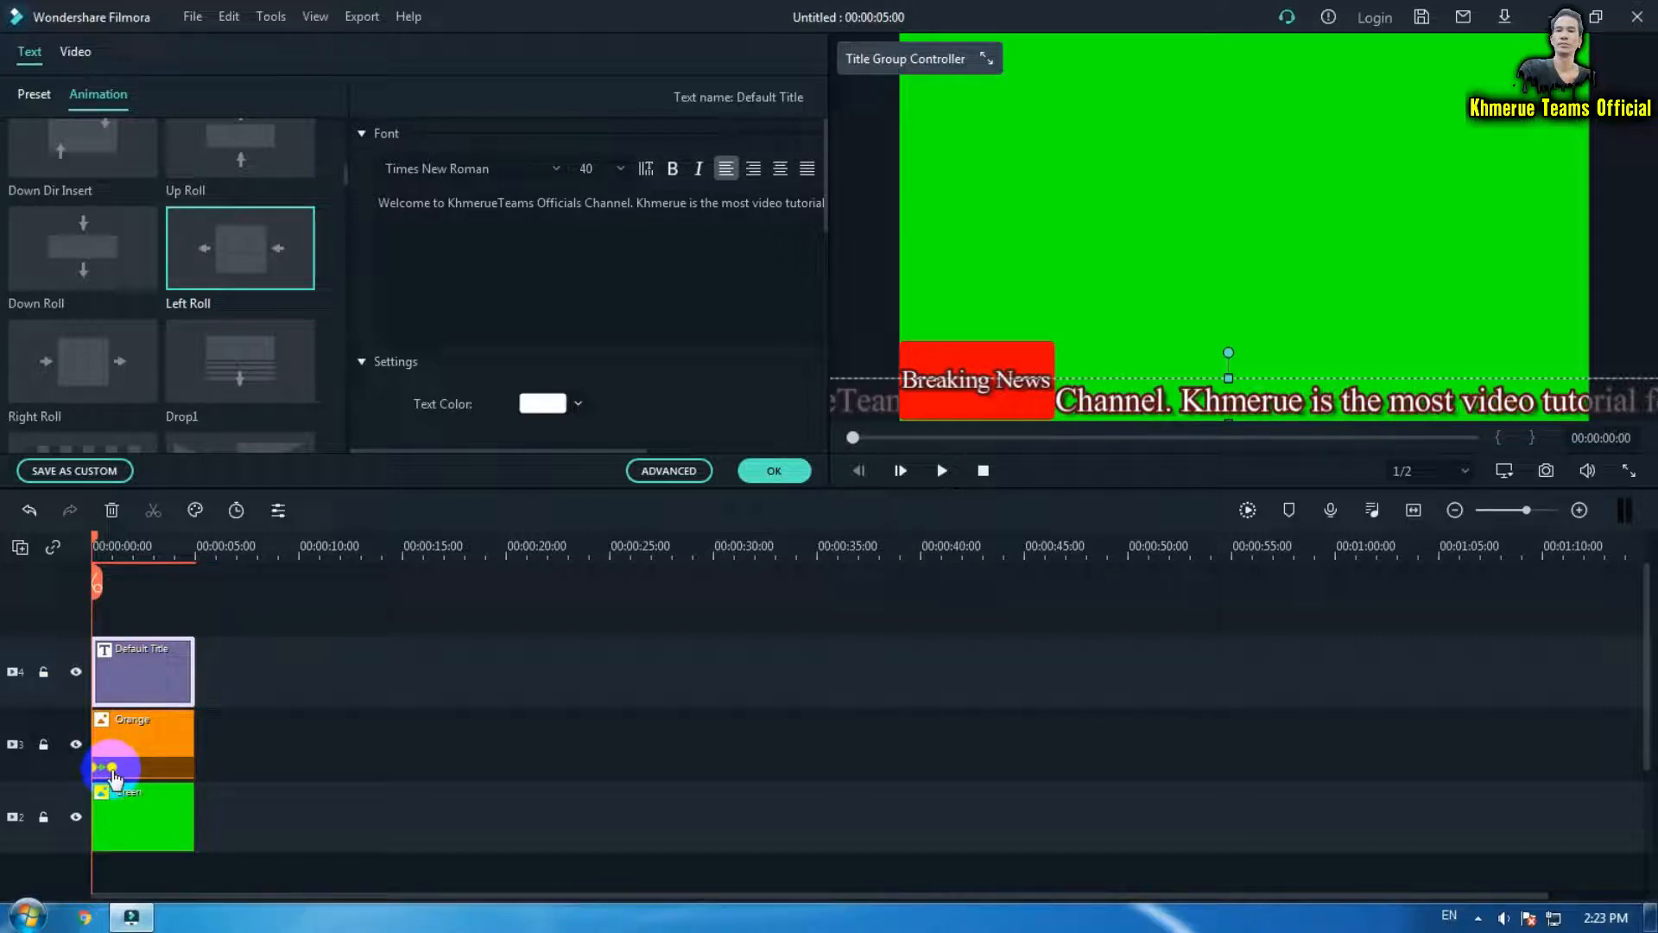
Play the banner from the start to check the orange strip's slide-up and the rolling welcome message
{"action": "left_click", "coordinate": [113, 769]}
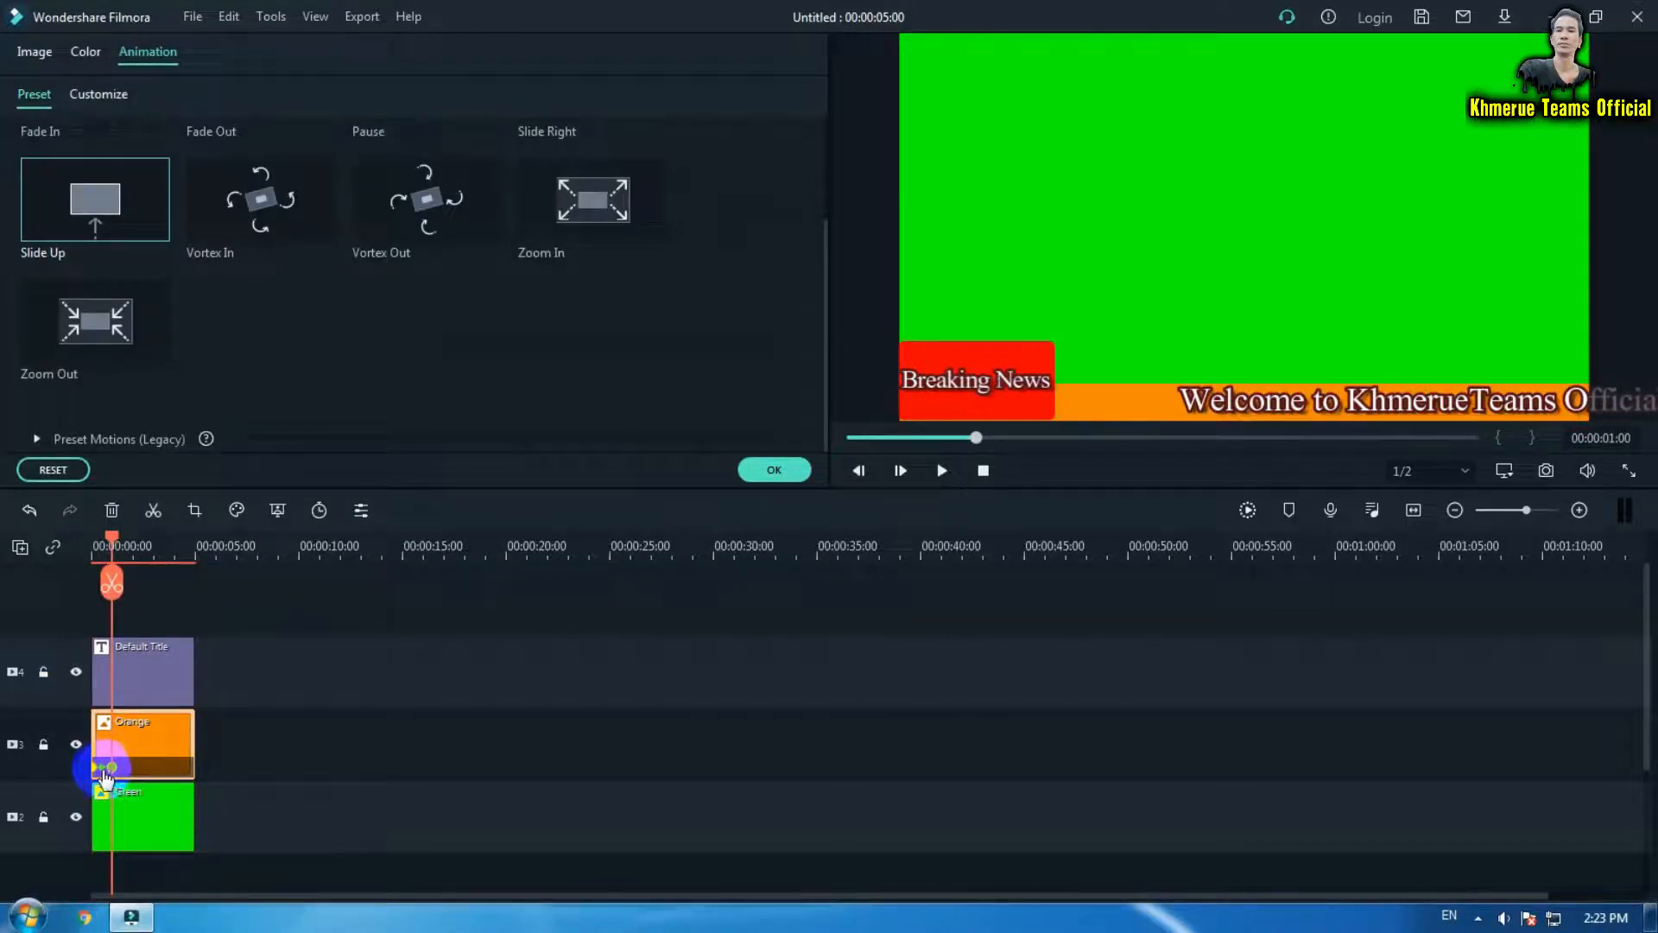
{"action": "right_click", "coordinate": [104, 776]}
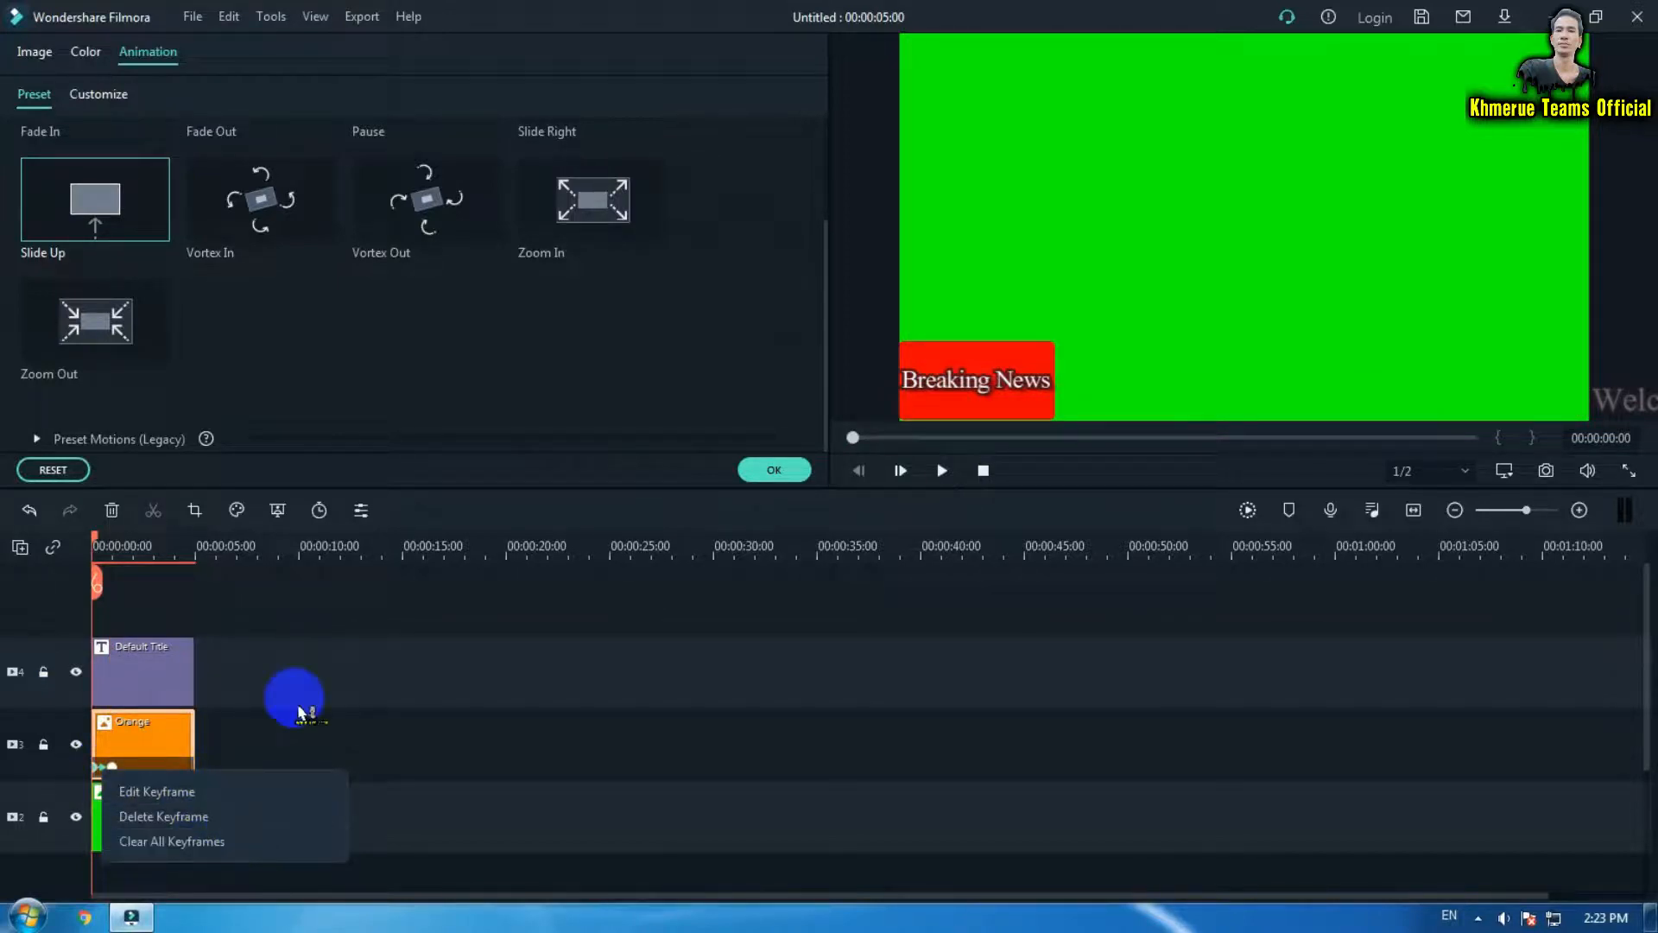
{"action": "left_click", "coordinate": [407, 678]}
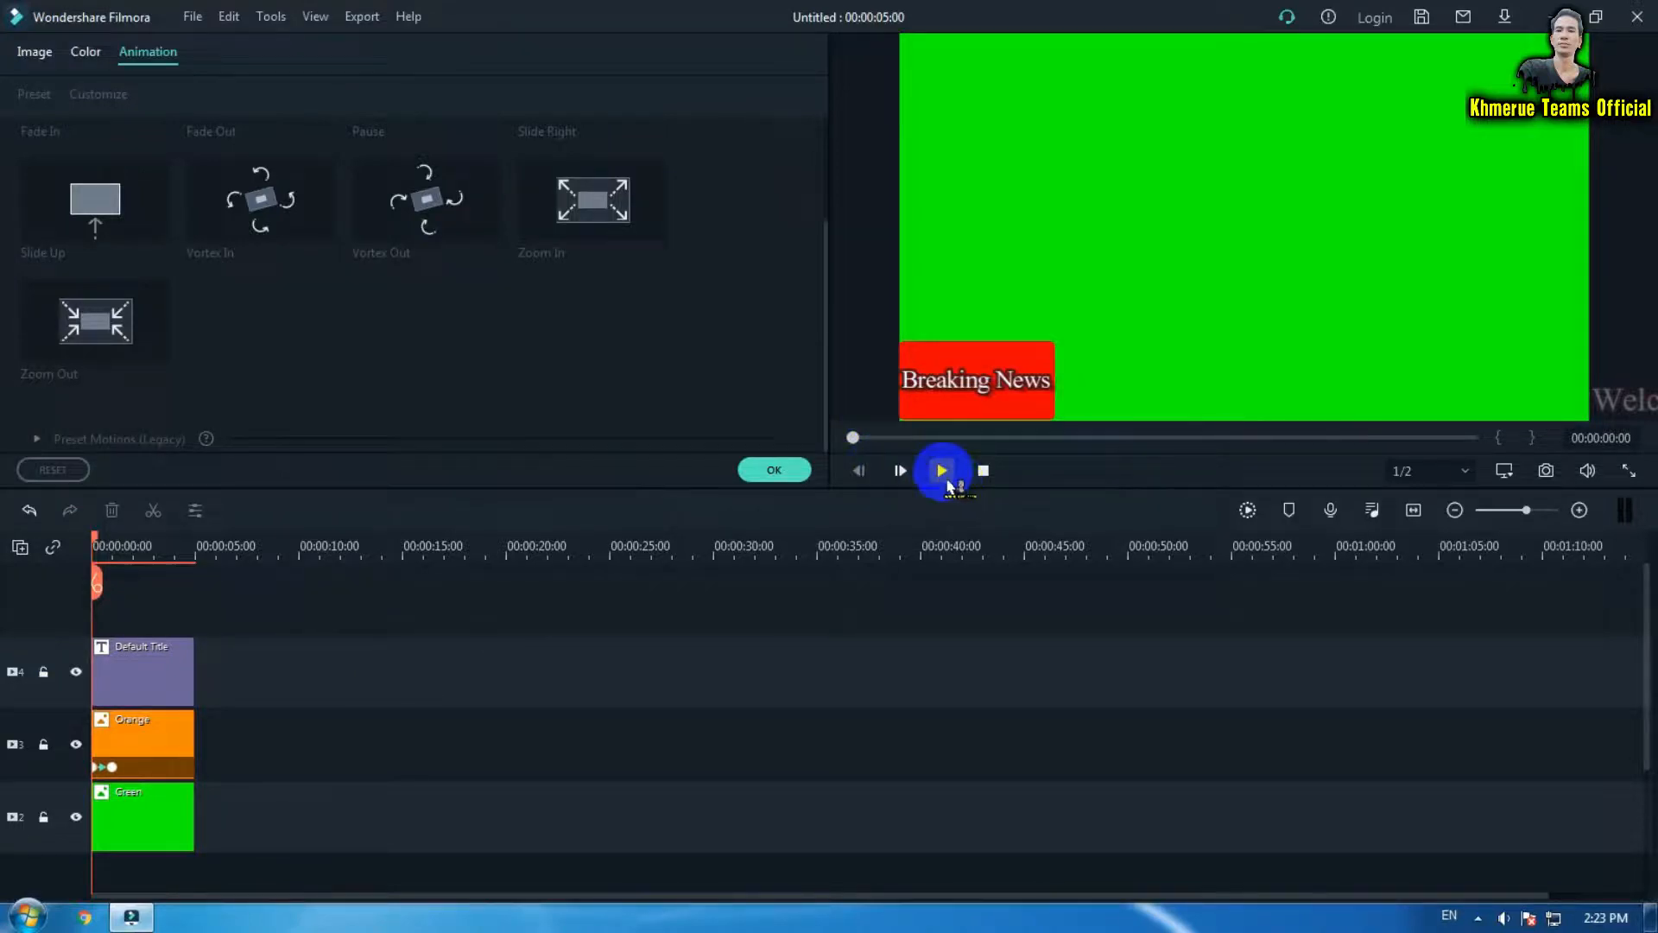
{"action": "left_click", "coordinate": [942, 471]}
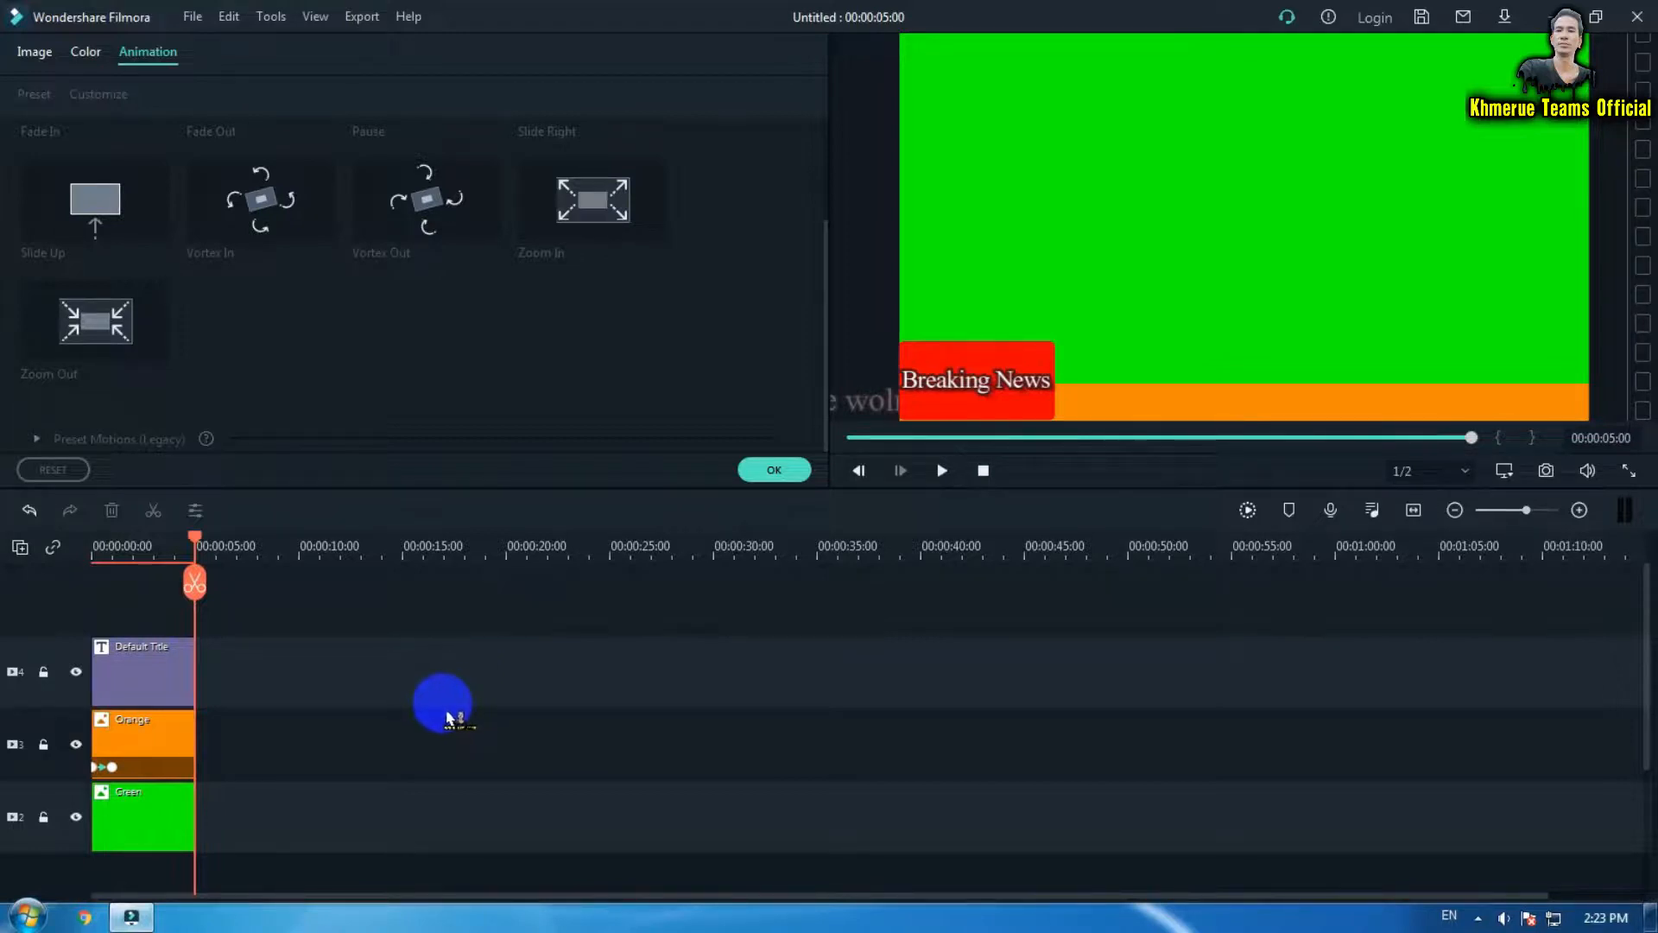
Extend the title clip to about 18 seconds and play it to check the rolling text's speed
{"action": "double_click", "coordinate": [160, 678]}
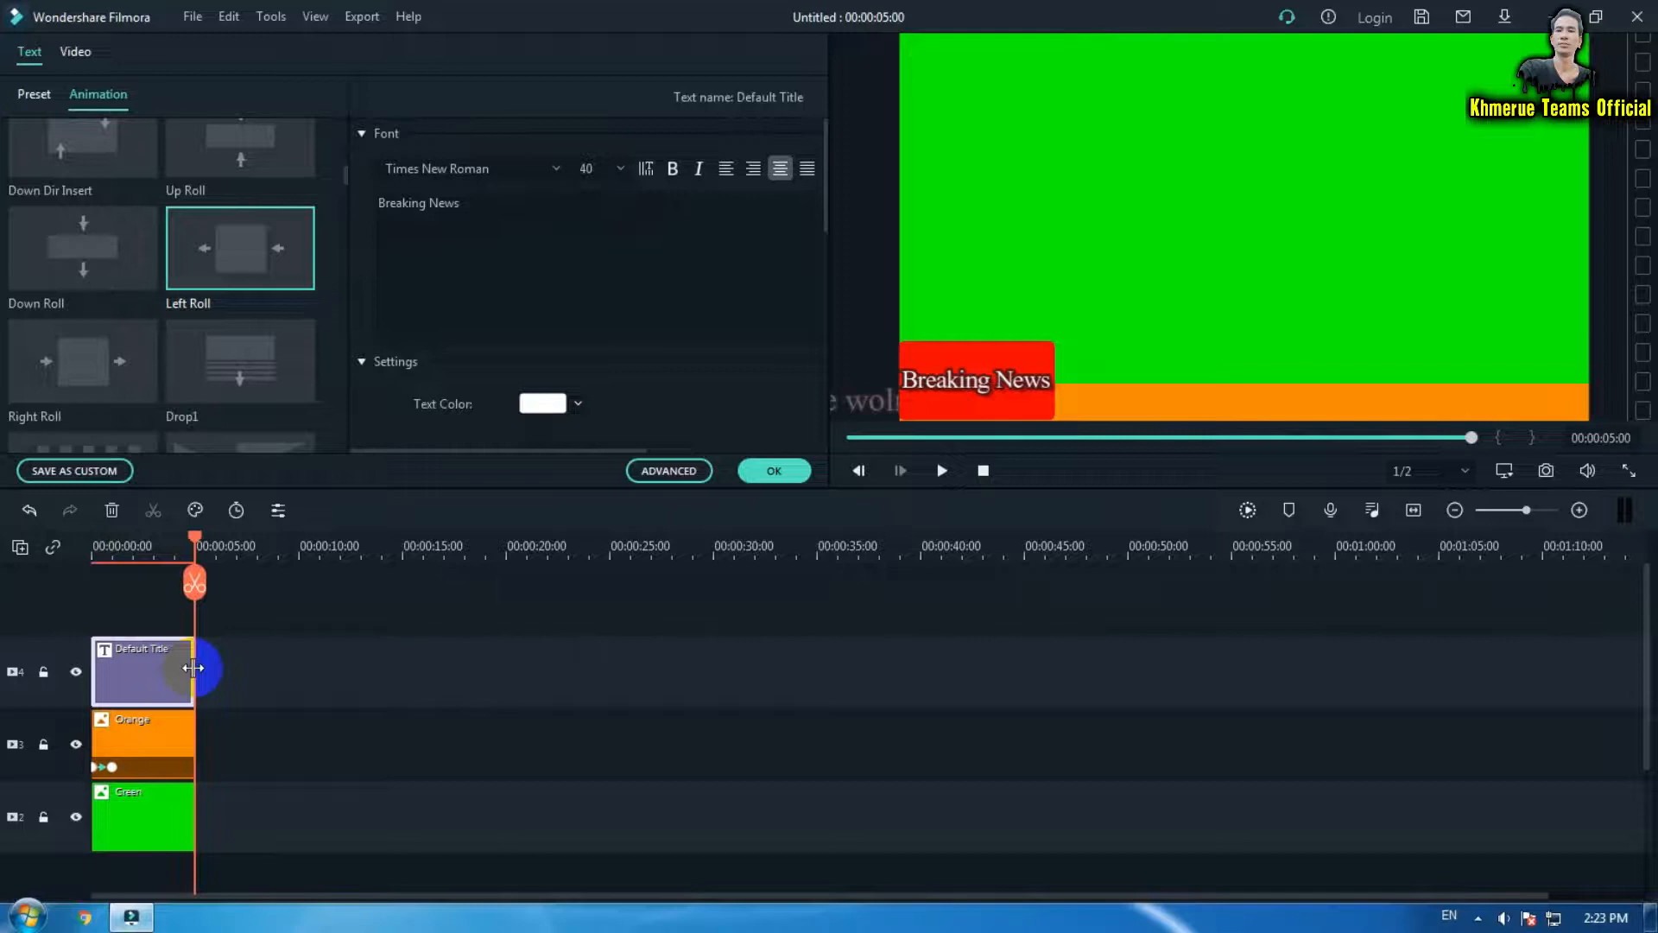
{"action": "left_click_drag", "start_coordinate": [192, 668], "coordinate": [463, 660]}
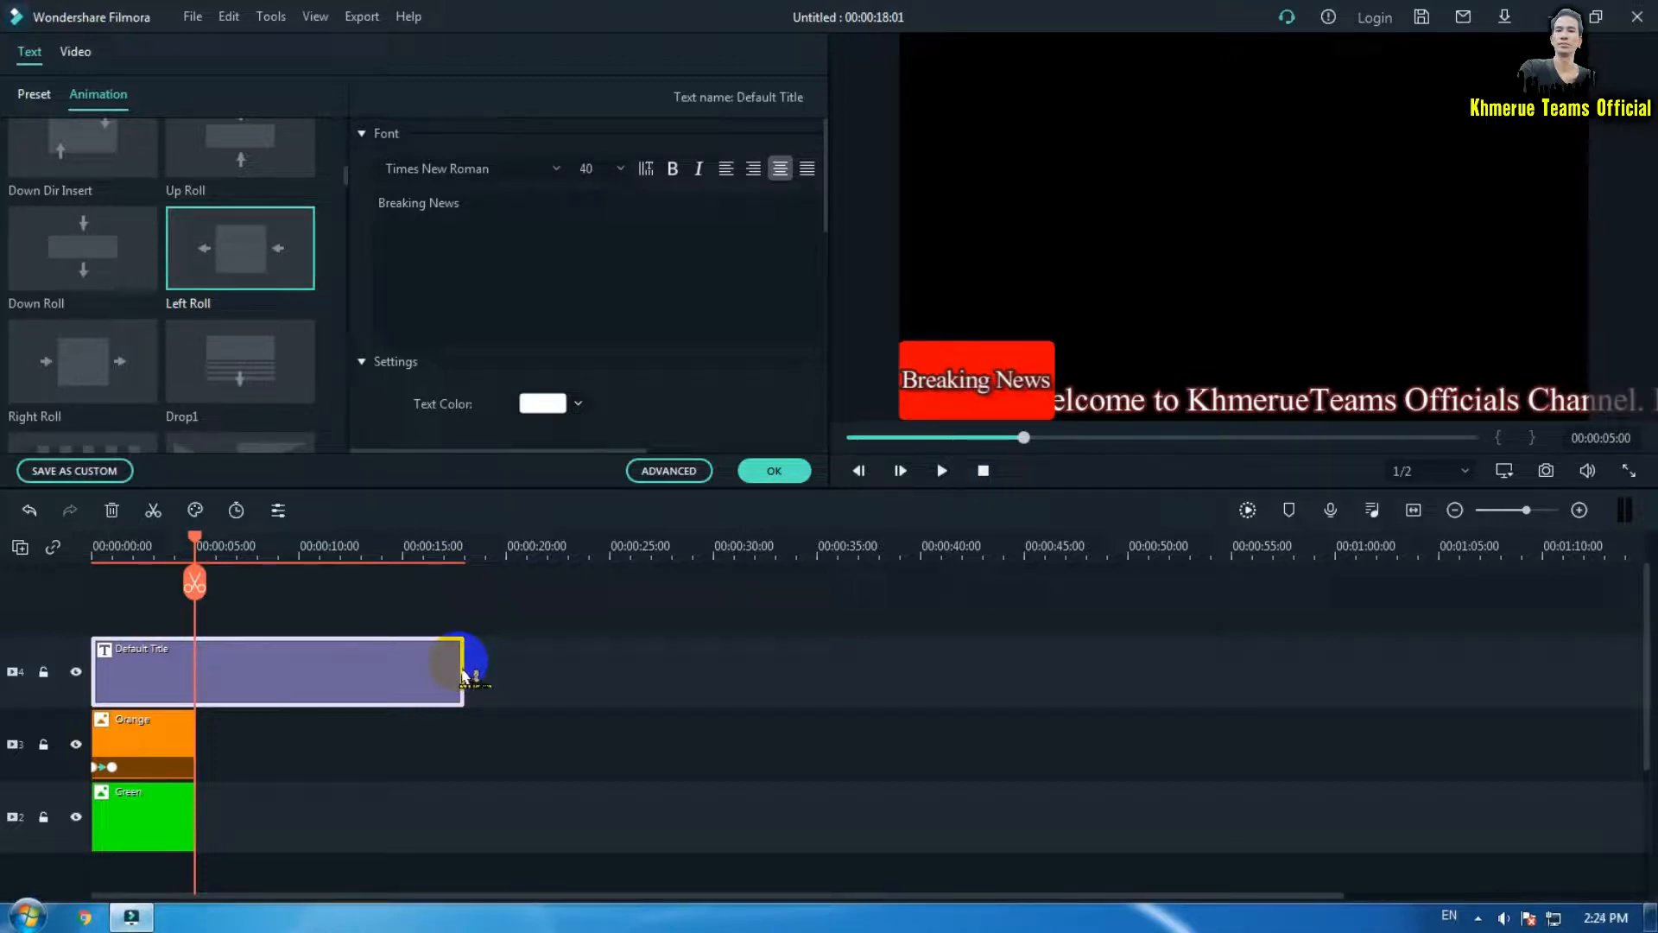
{"action": "key", "text": "space"}
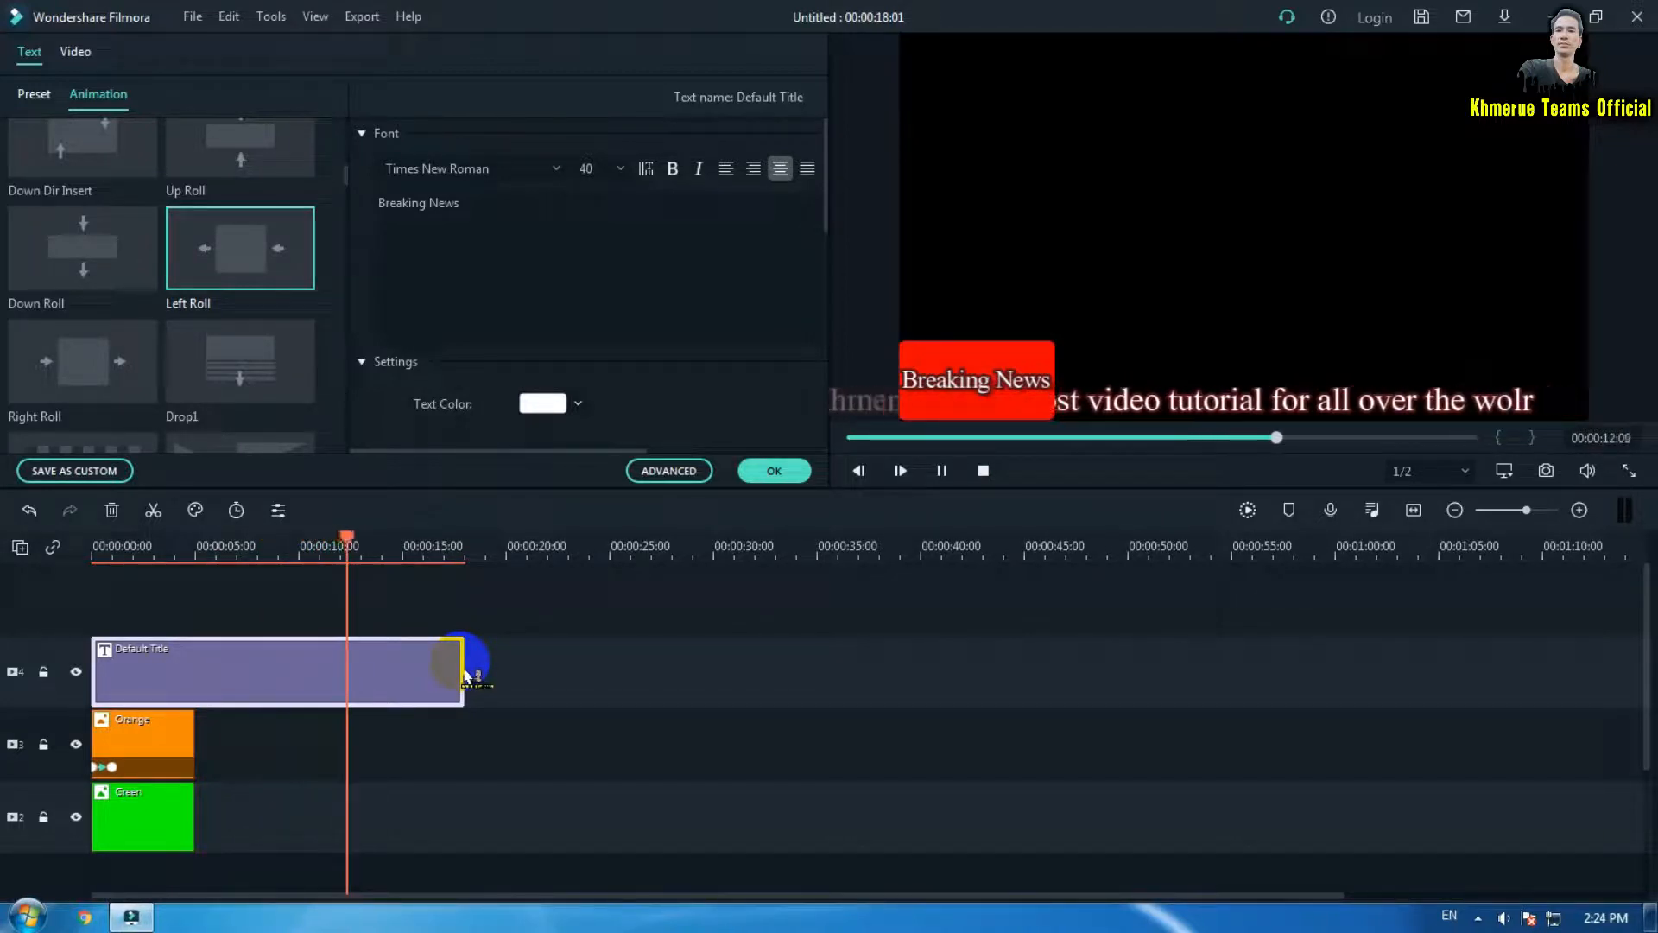
Stop playback and extend the green background clip to end together with the title clip
{"action": "left_click", "coordinate": [363, 782]}
{"action": "double_click", "coordinate": [148, 799]}
{"action": "left_click", "coordinate": [190, 824]}
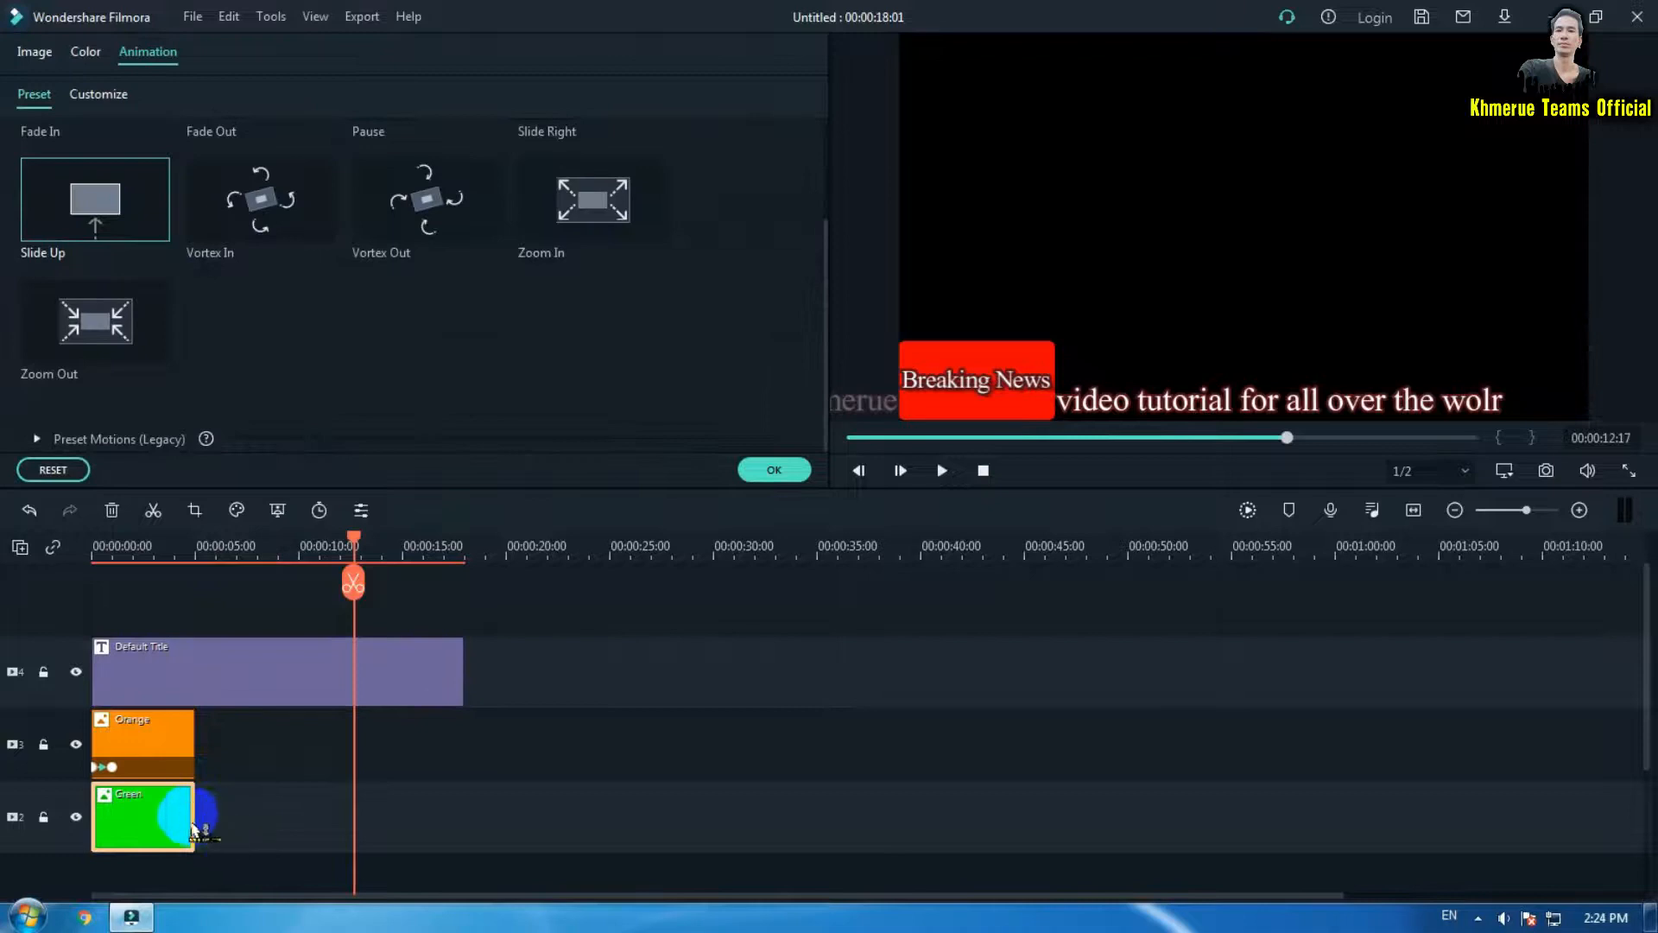
{"action": "left_click_drag", "start_coordinate": [194, 816], "coordinate": [464, 811]}
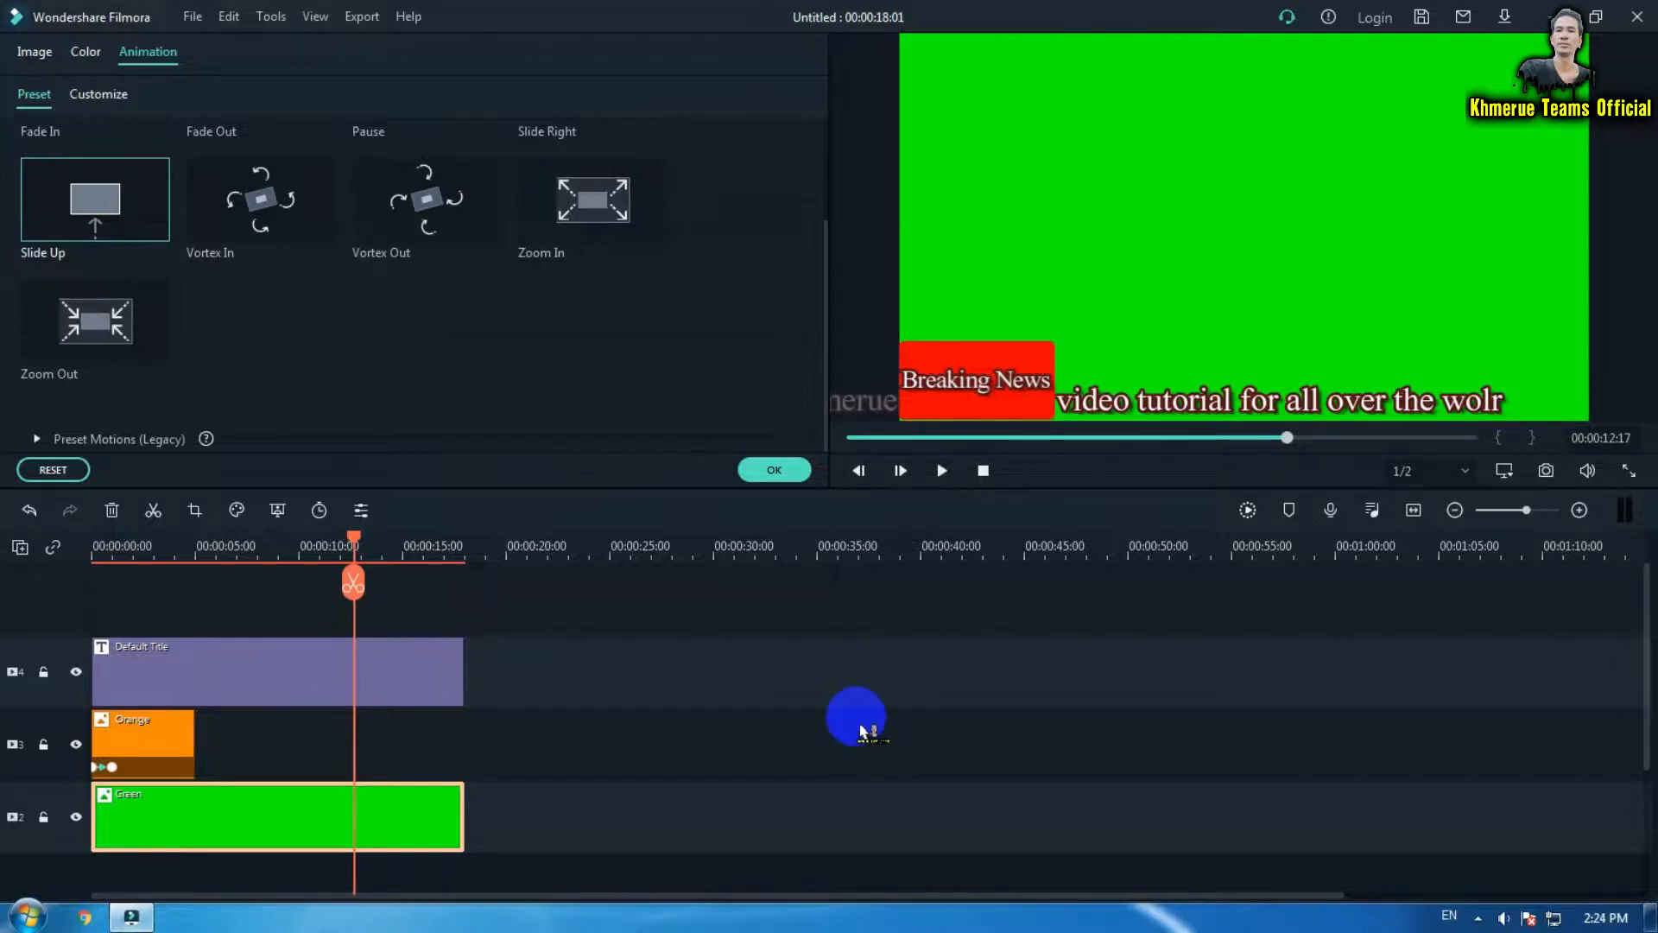
Trim the title clip to about 16 seconds and shift it later so it ends together with the green clip
{"action": "double_click", "coordinate": [125, 676]}
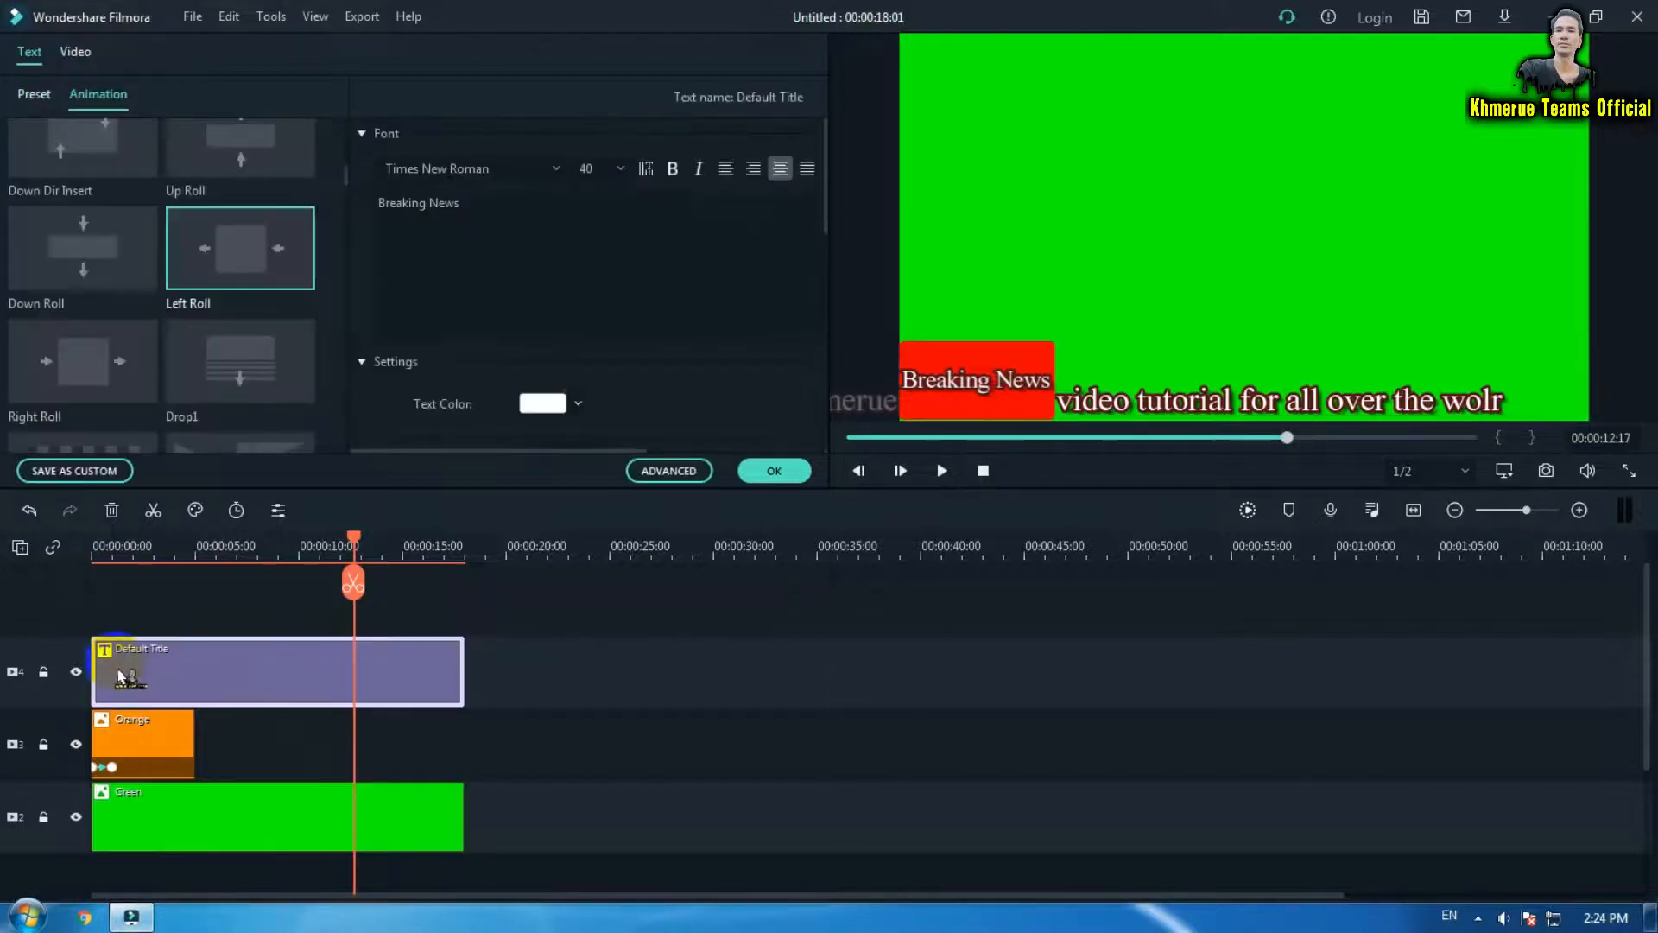
{"action": "left_click_drag", "start_coordinate": [93, 670], "coordinate": [138, 669]}
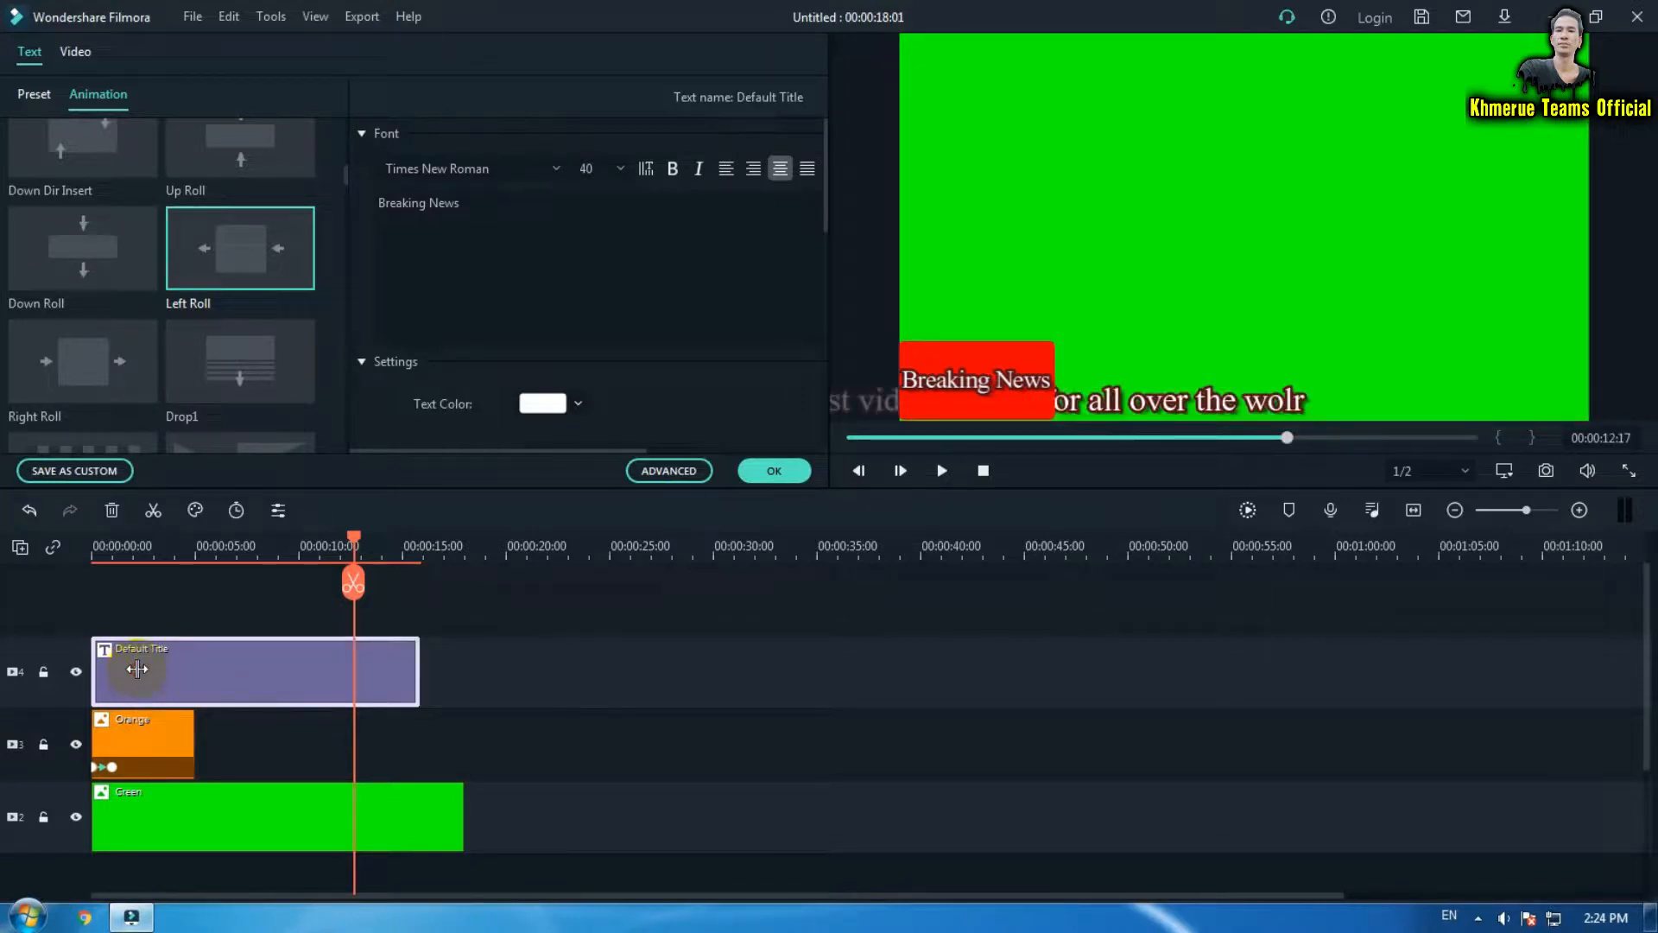
{"action": "left_click", "coordinate": [774, 470]}
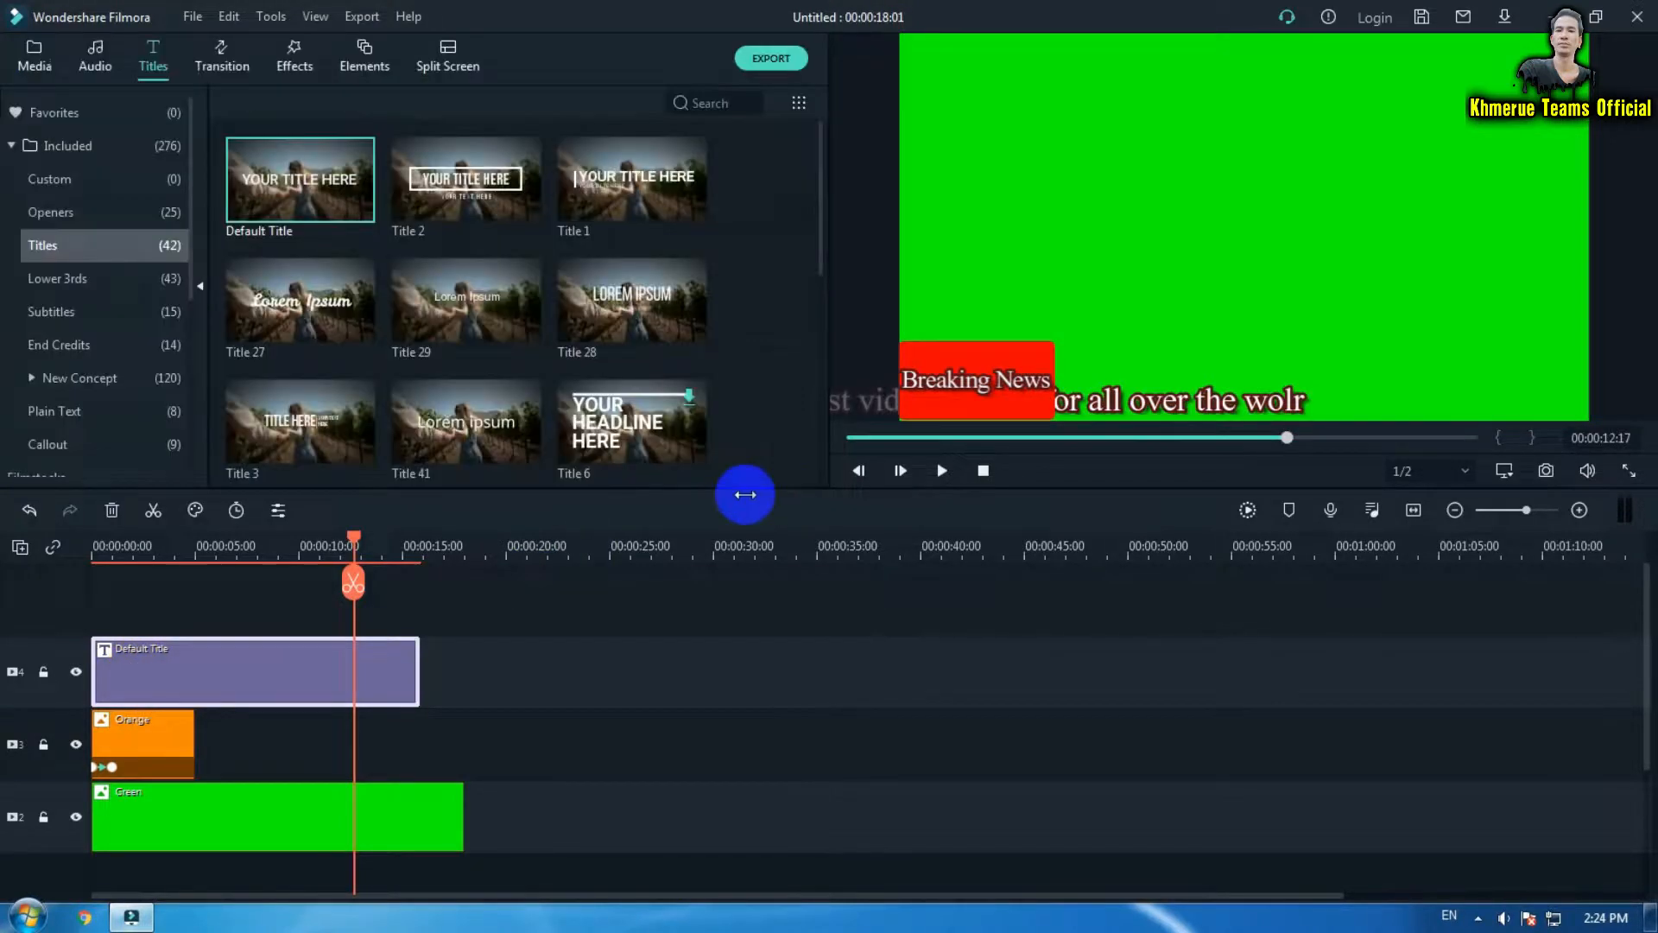
{"action": "left_click_drag", "start_coordinate": [251, 667], "coordinate": [313, 667]}
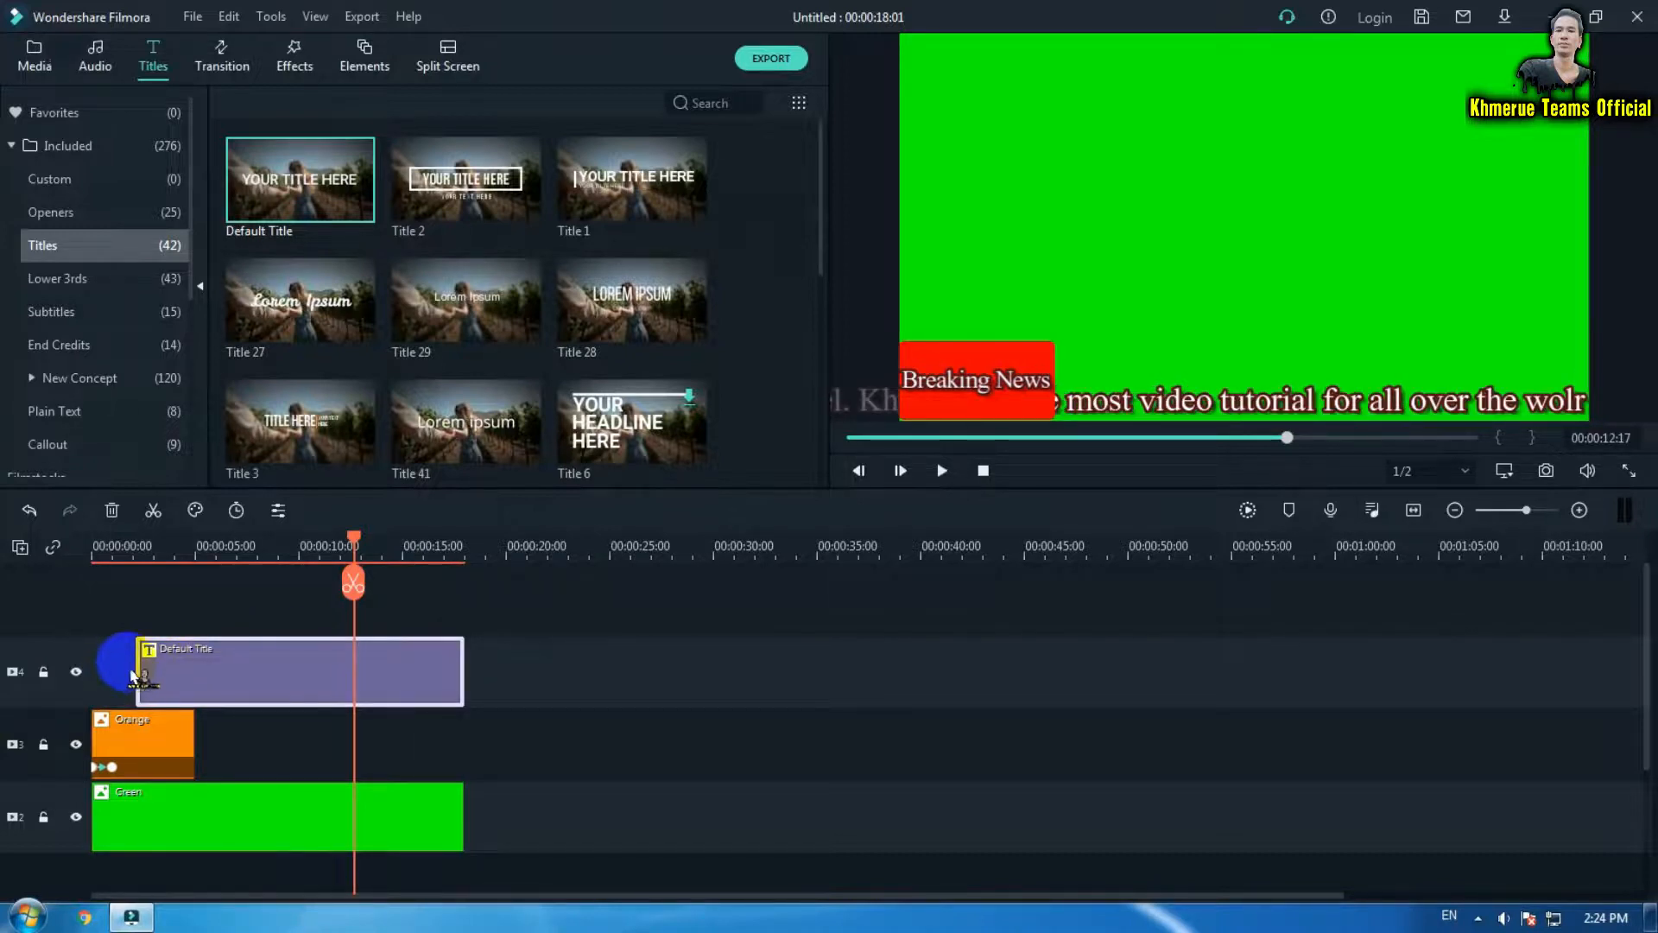
Play the timeline from the start to check the title's delayed entry against the orange strip
{"action": "left_click", "coordinate": [161, 750]}
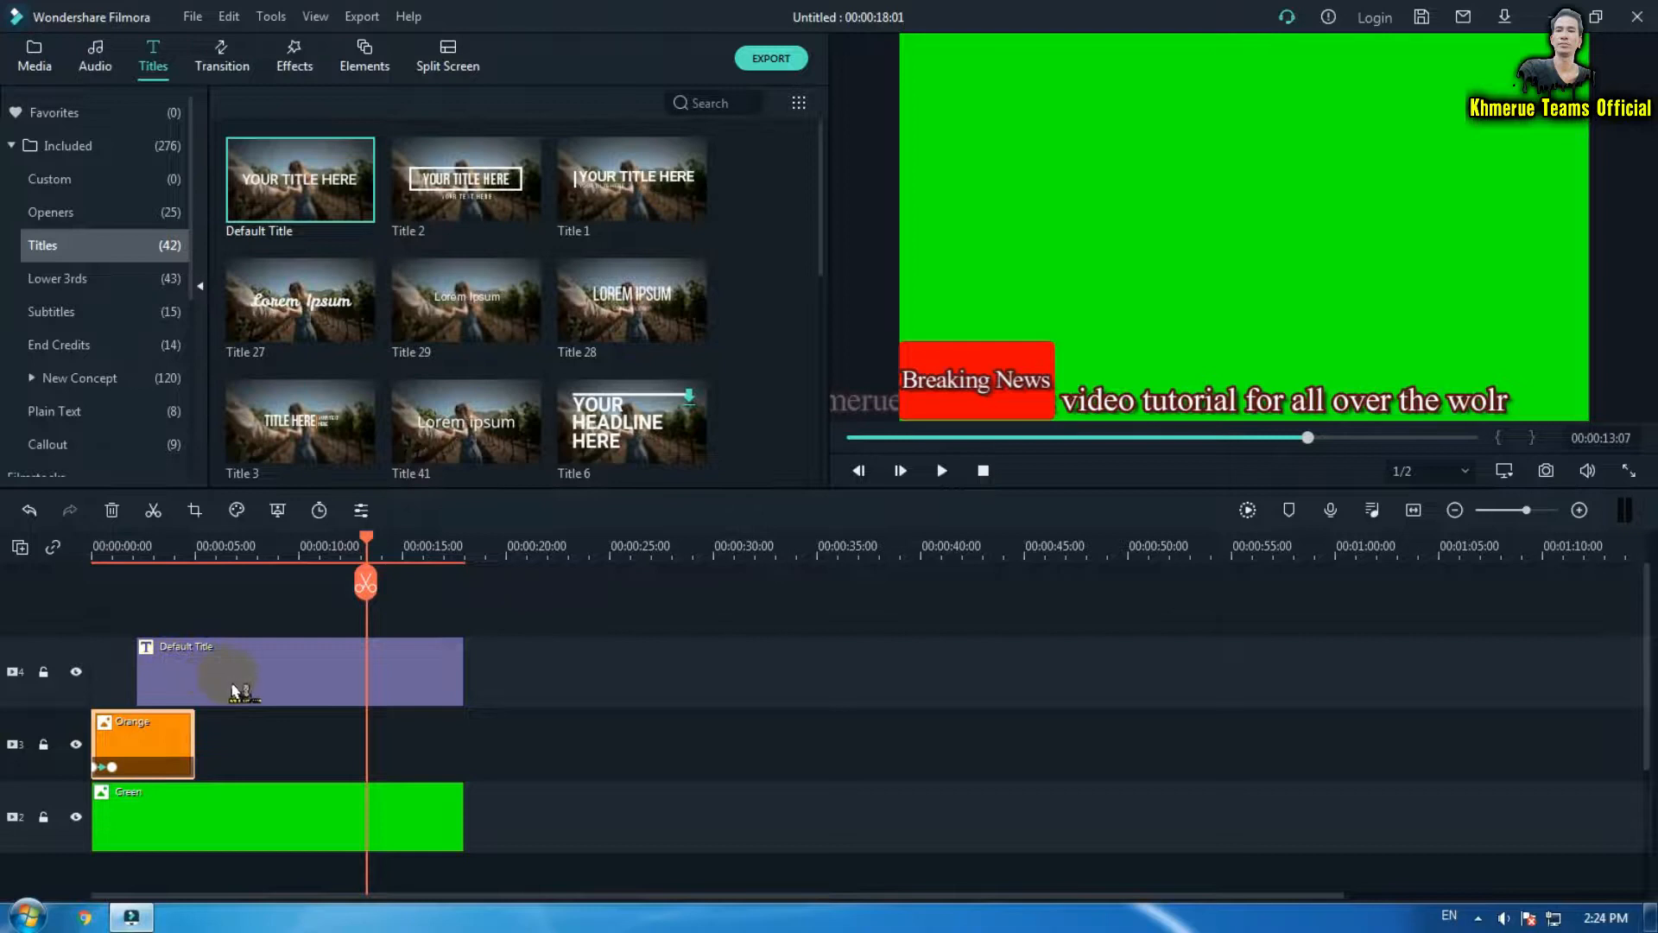
{"action": "left_click", "coordinate": [116, 602]}
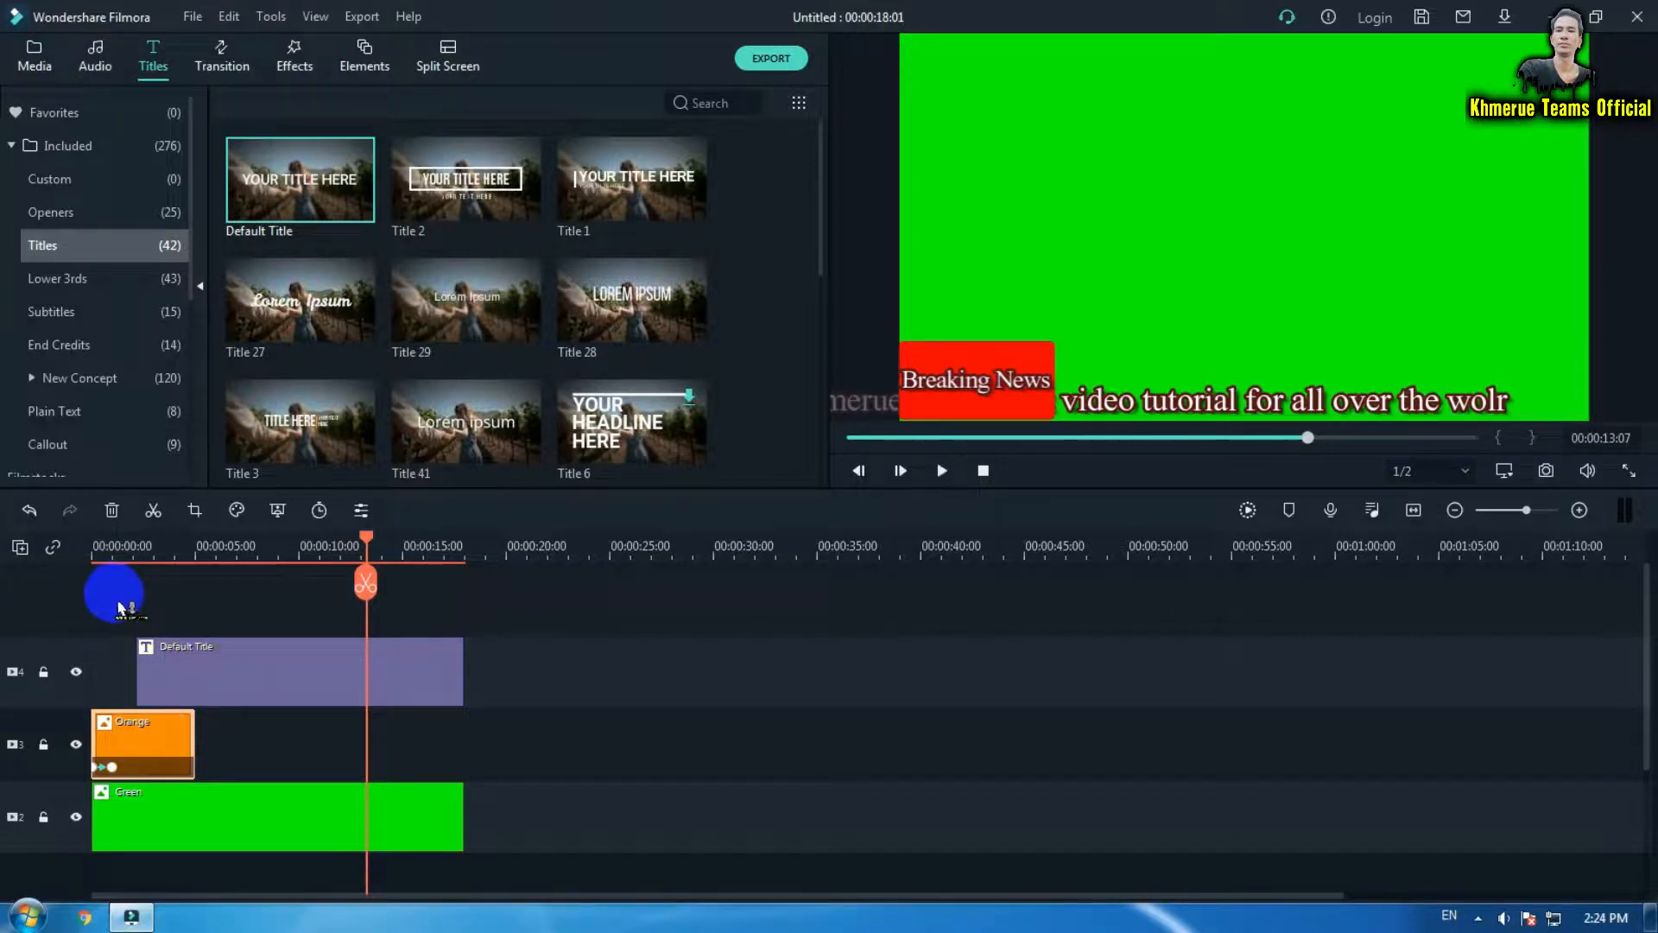
{"action": "key", "text": "Home"}
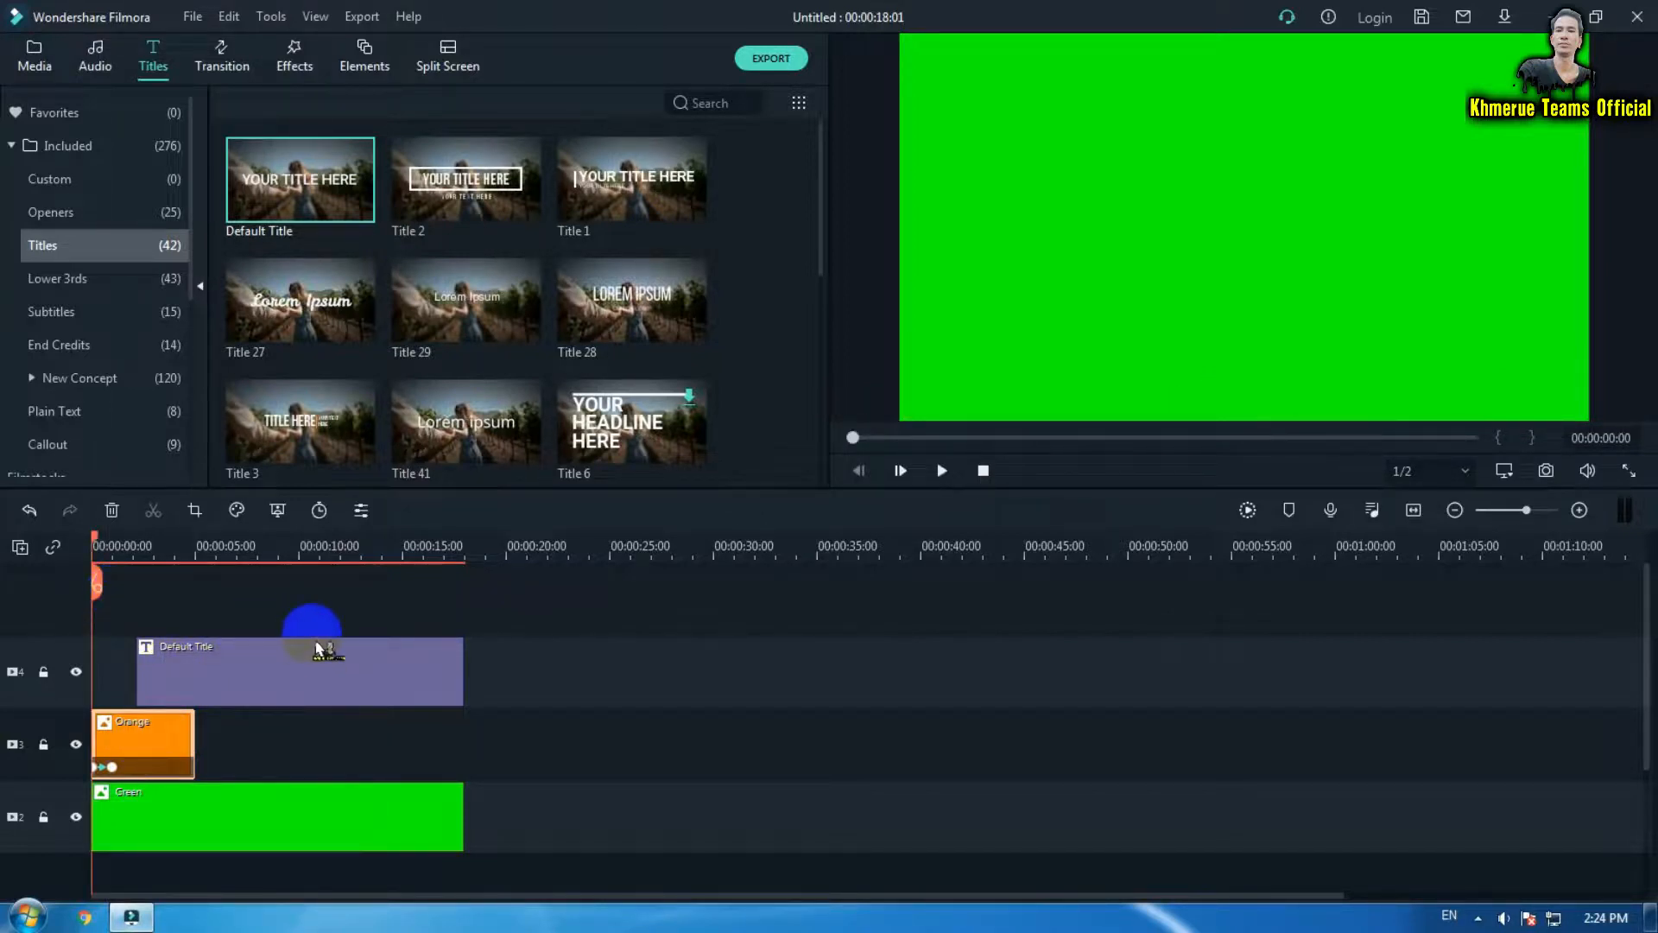
{"action": "key", "text": "space"}
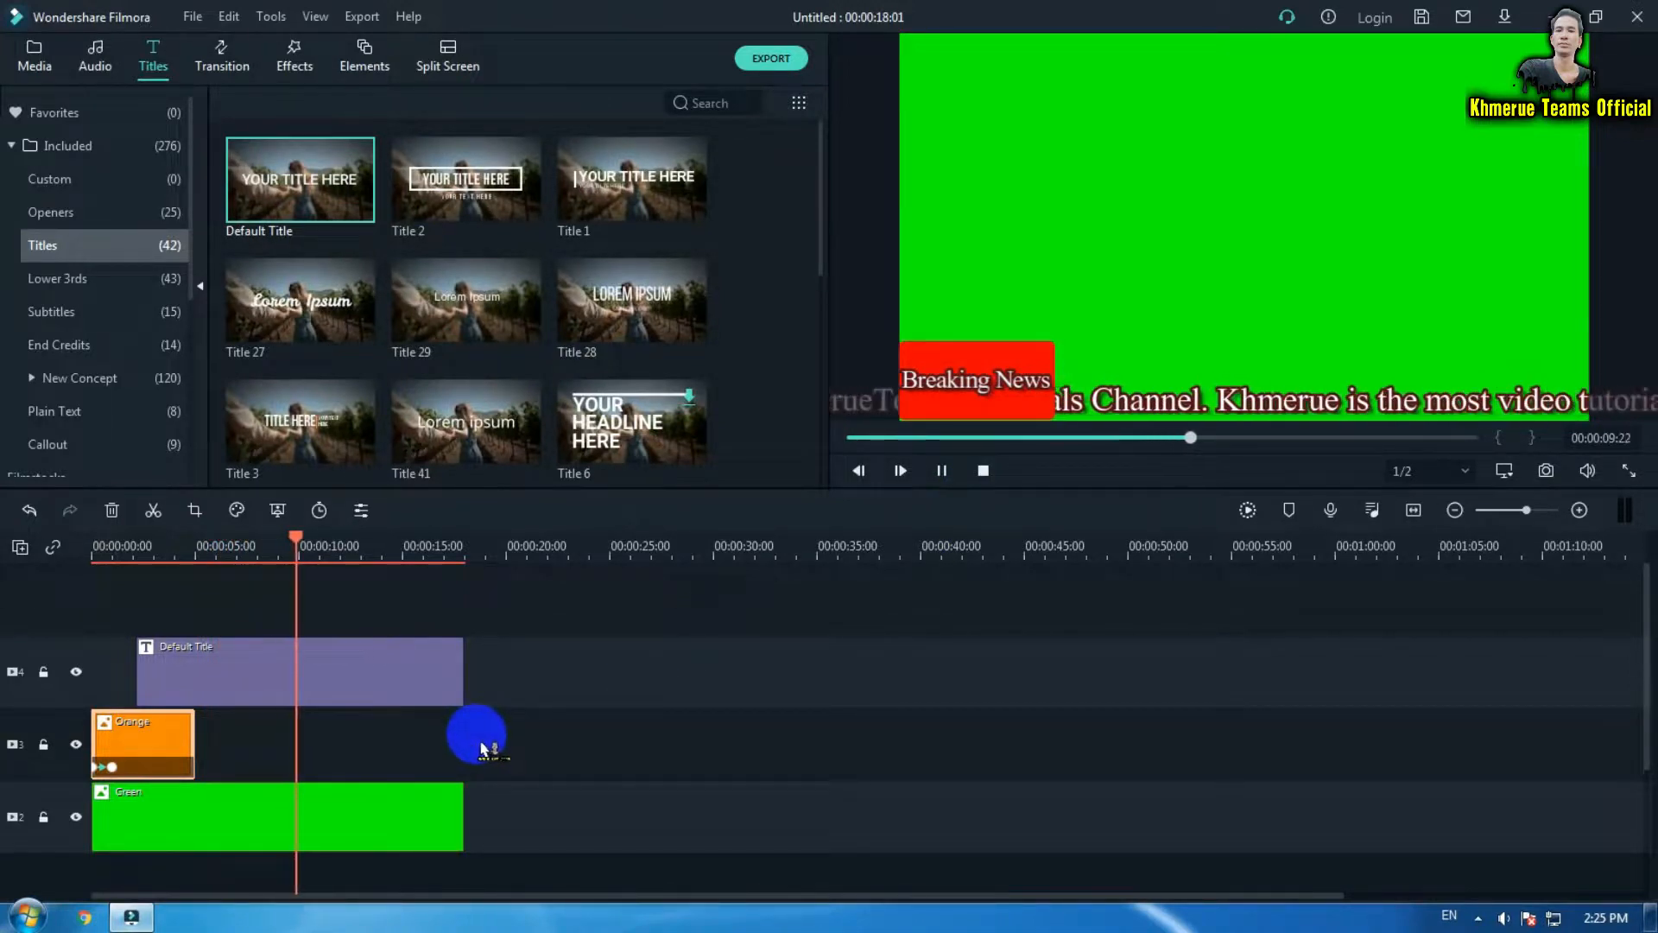
Extend the orange strip clip to end together with the green clip and replay the timeline from the start
{"action": "left_click", "coordinate": [162, 745]}
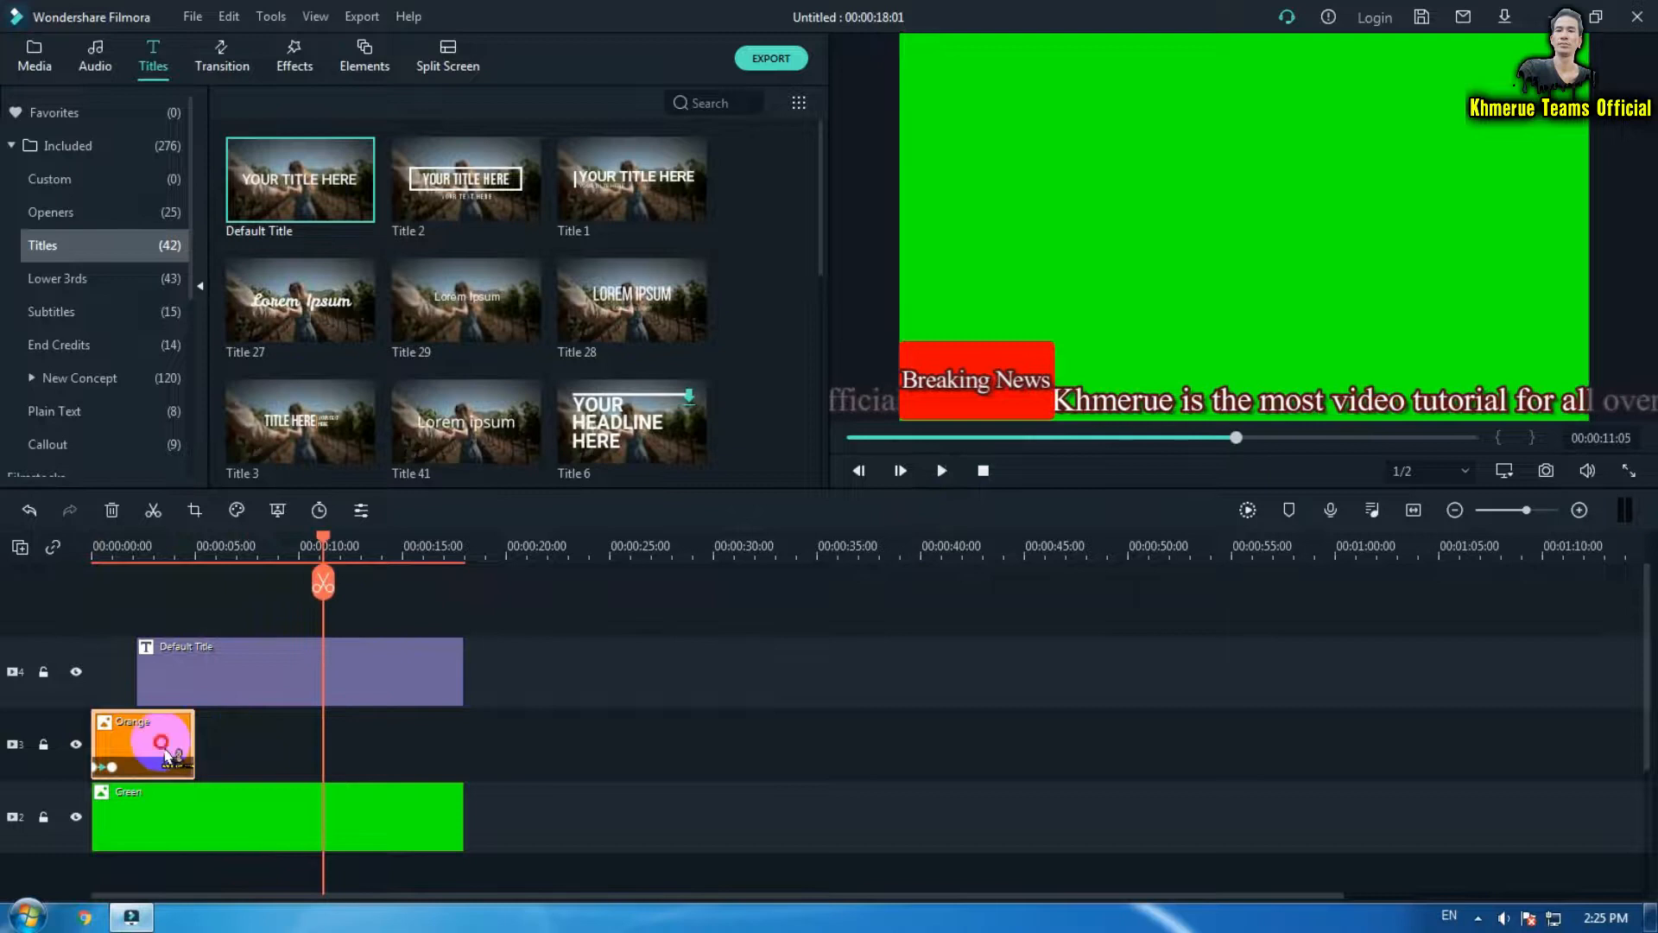
{"action": "left_click_drag", "start_coordinate": [194, 743], "coordinate": [463, 741]}
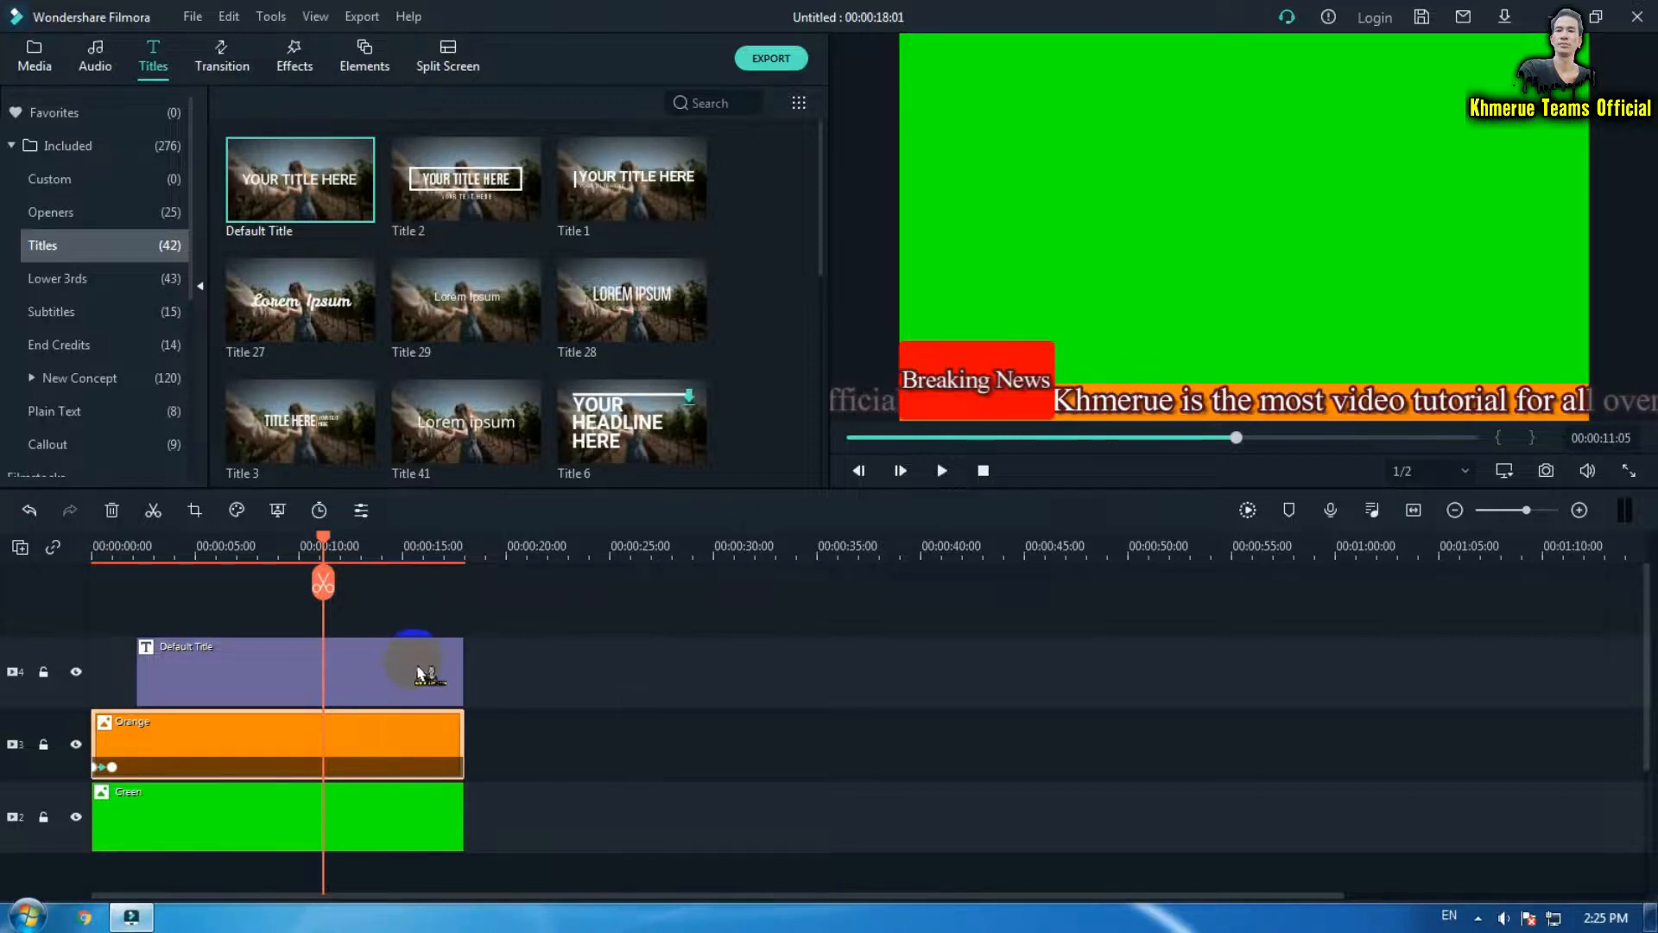
{"action": "key", "text": "Home"}
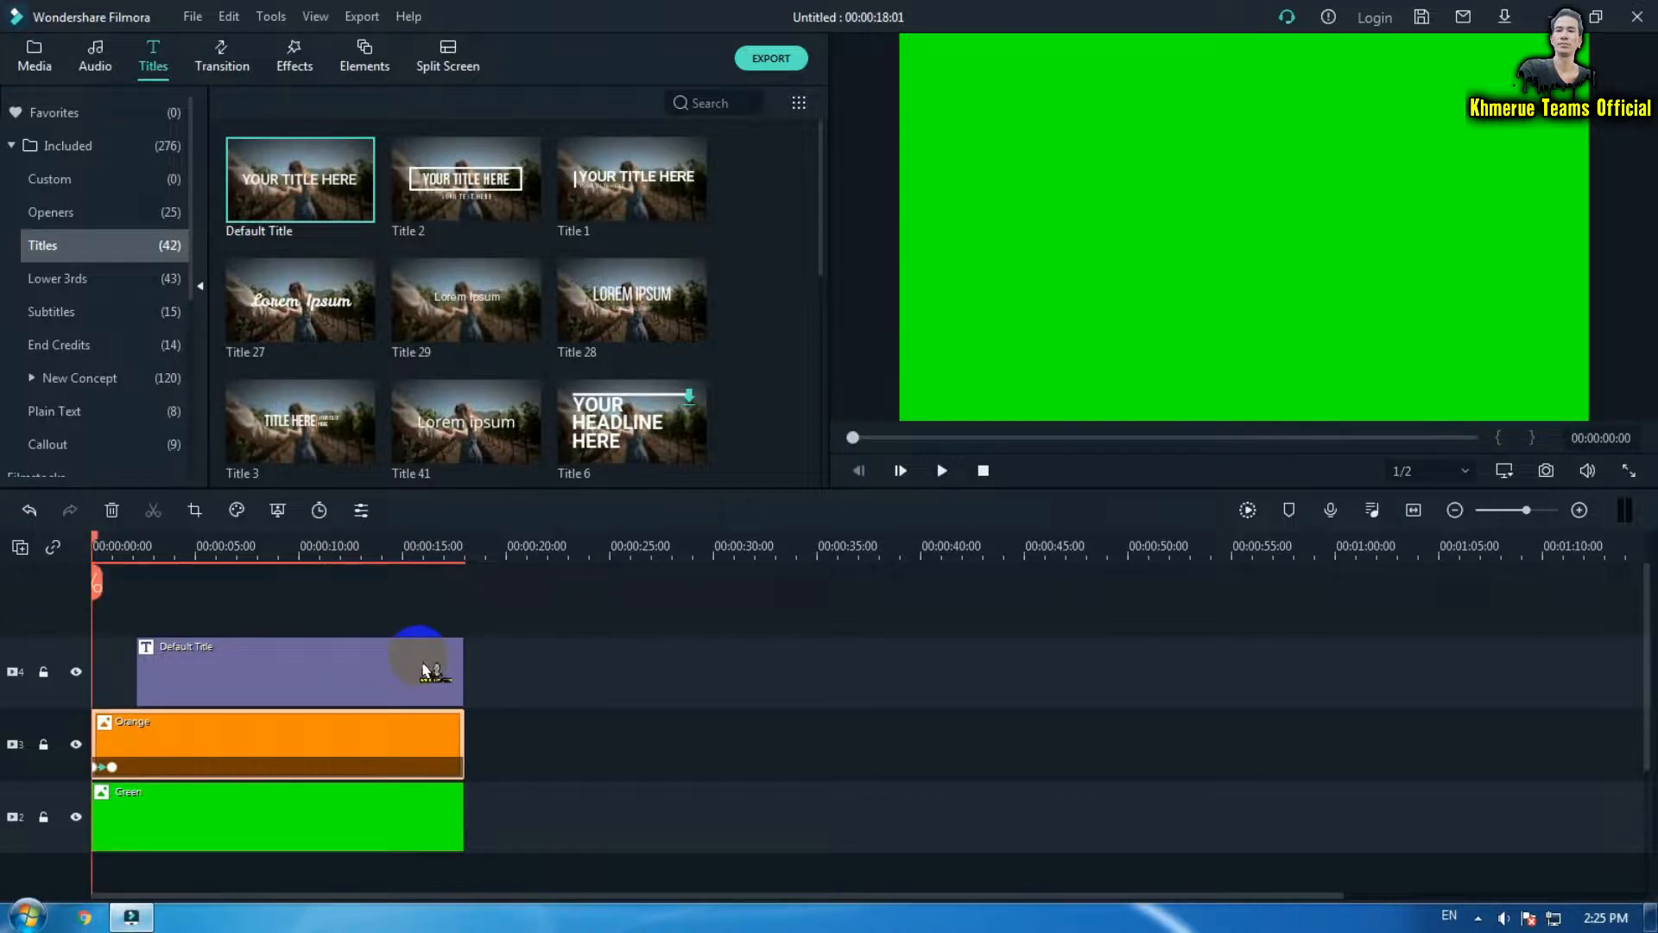
{"action": "key", "text": "space"}
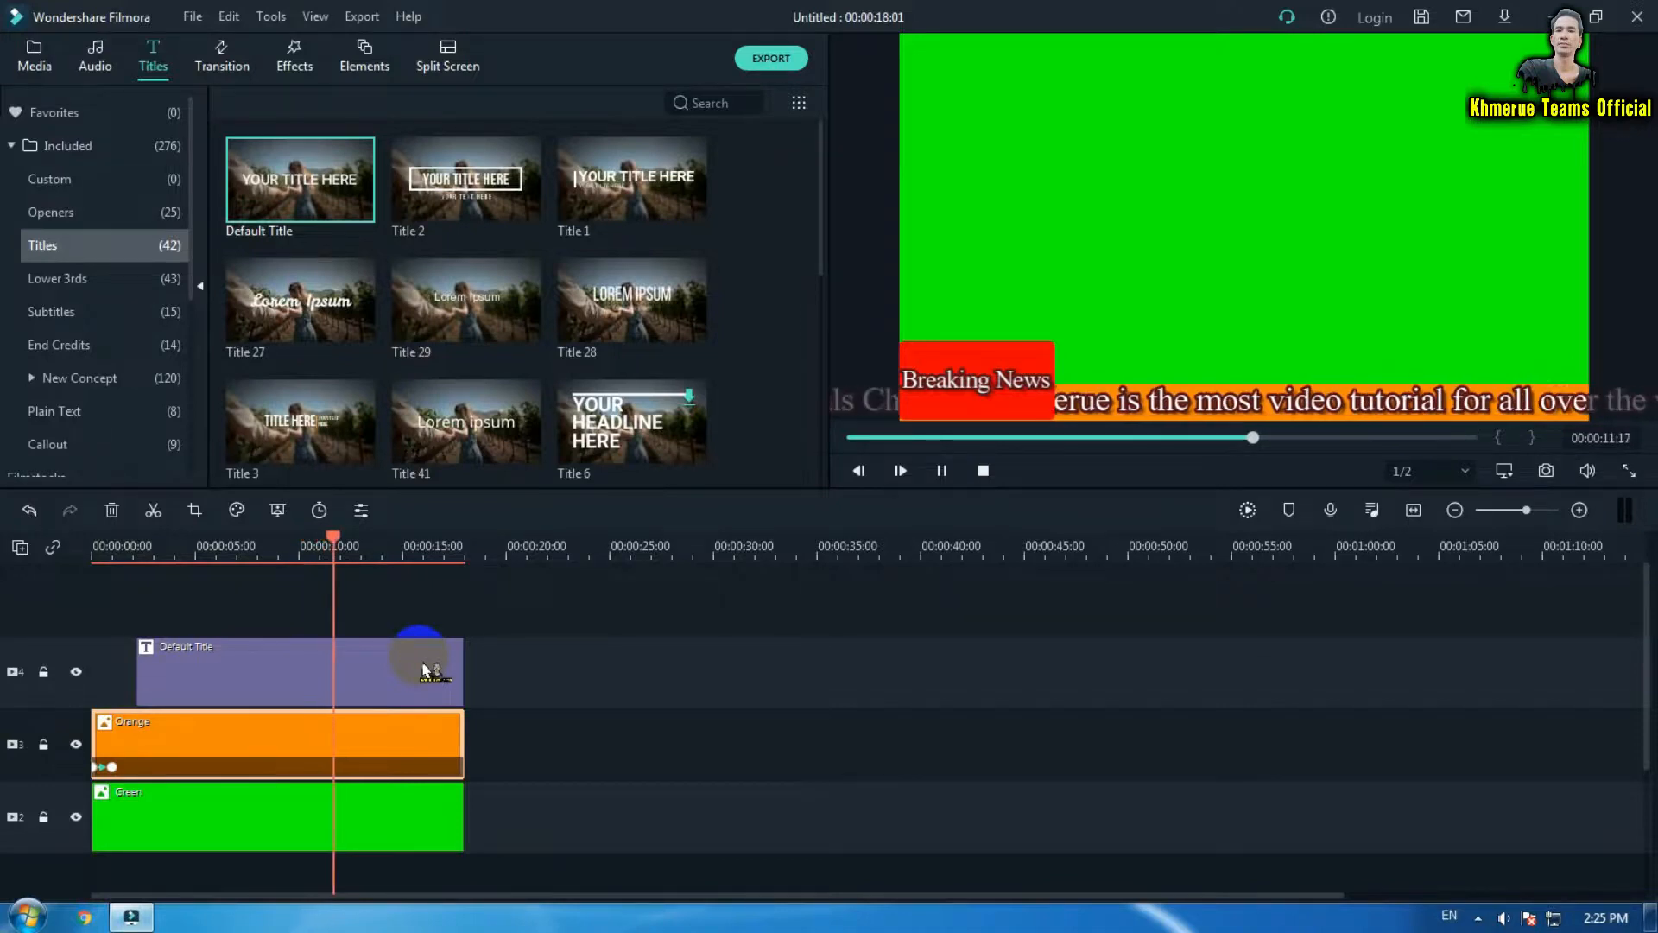
{"action": "key", "text": "space"}
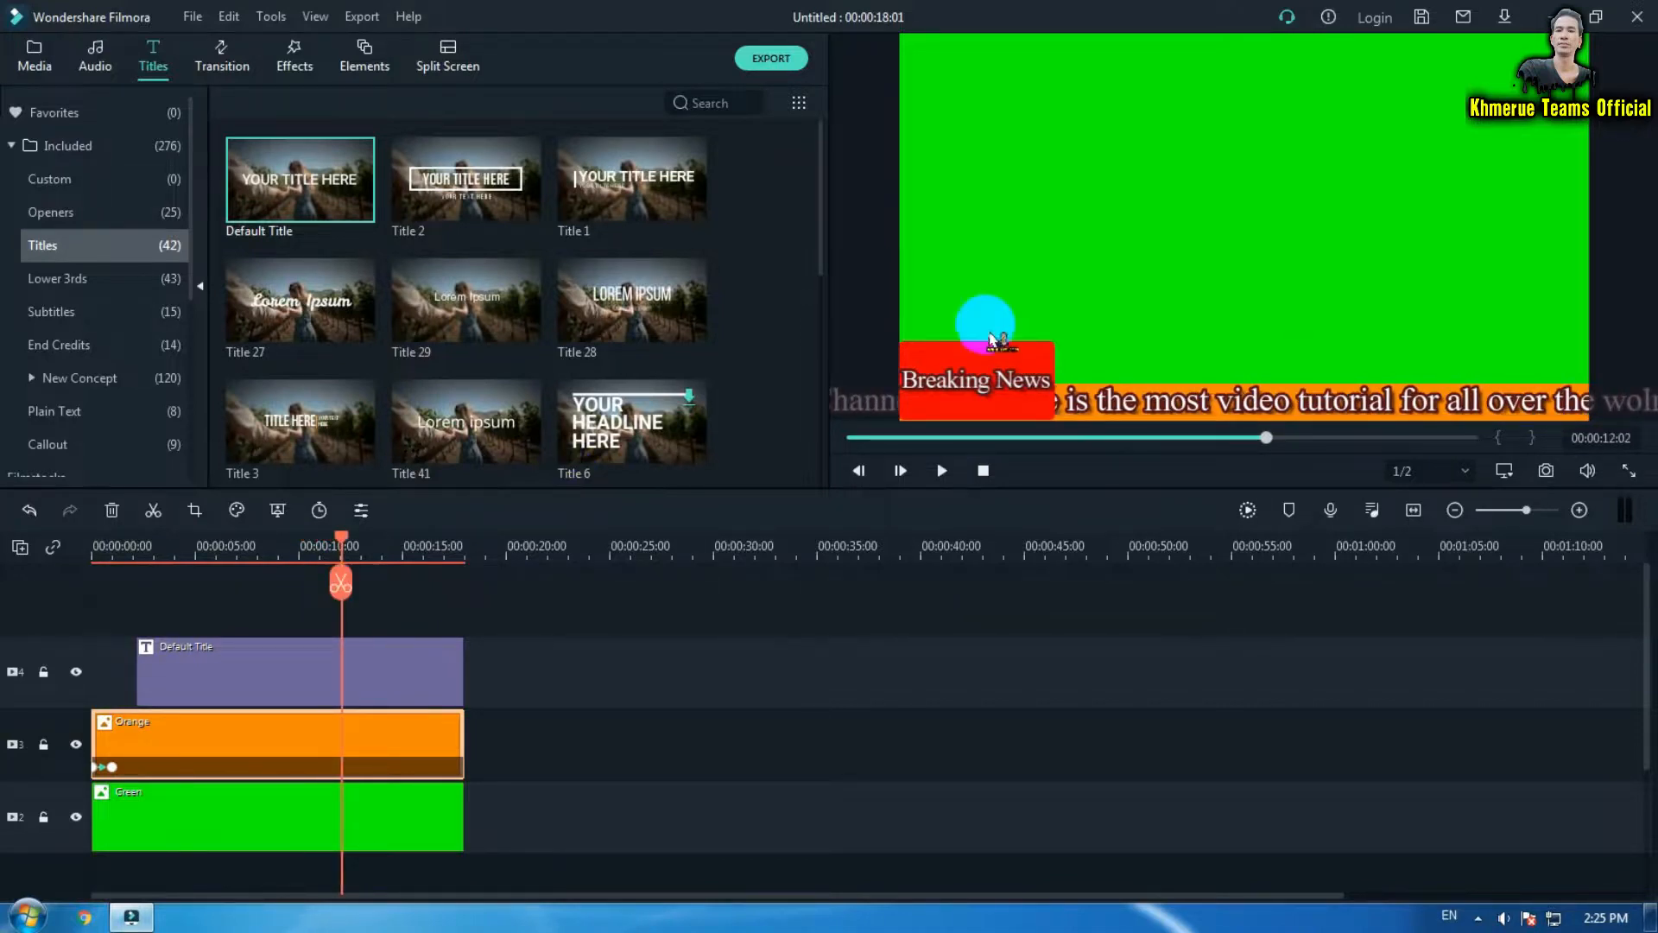
Apply the Random animation to the Breaking News shape in the title's advanced text editor
{"action": "left_click", "coordinate": [958, 380]}
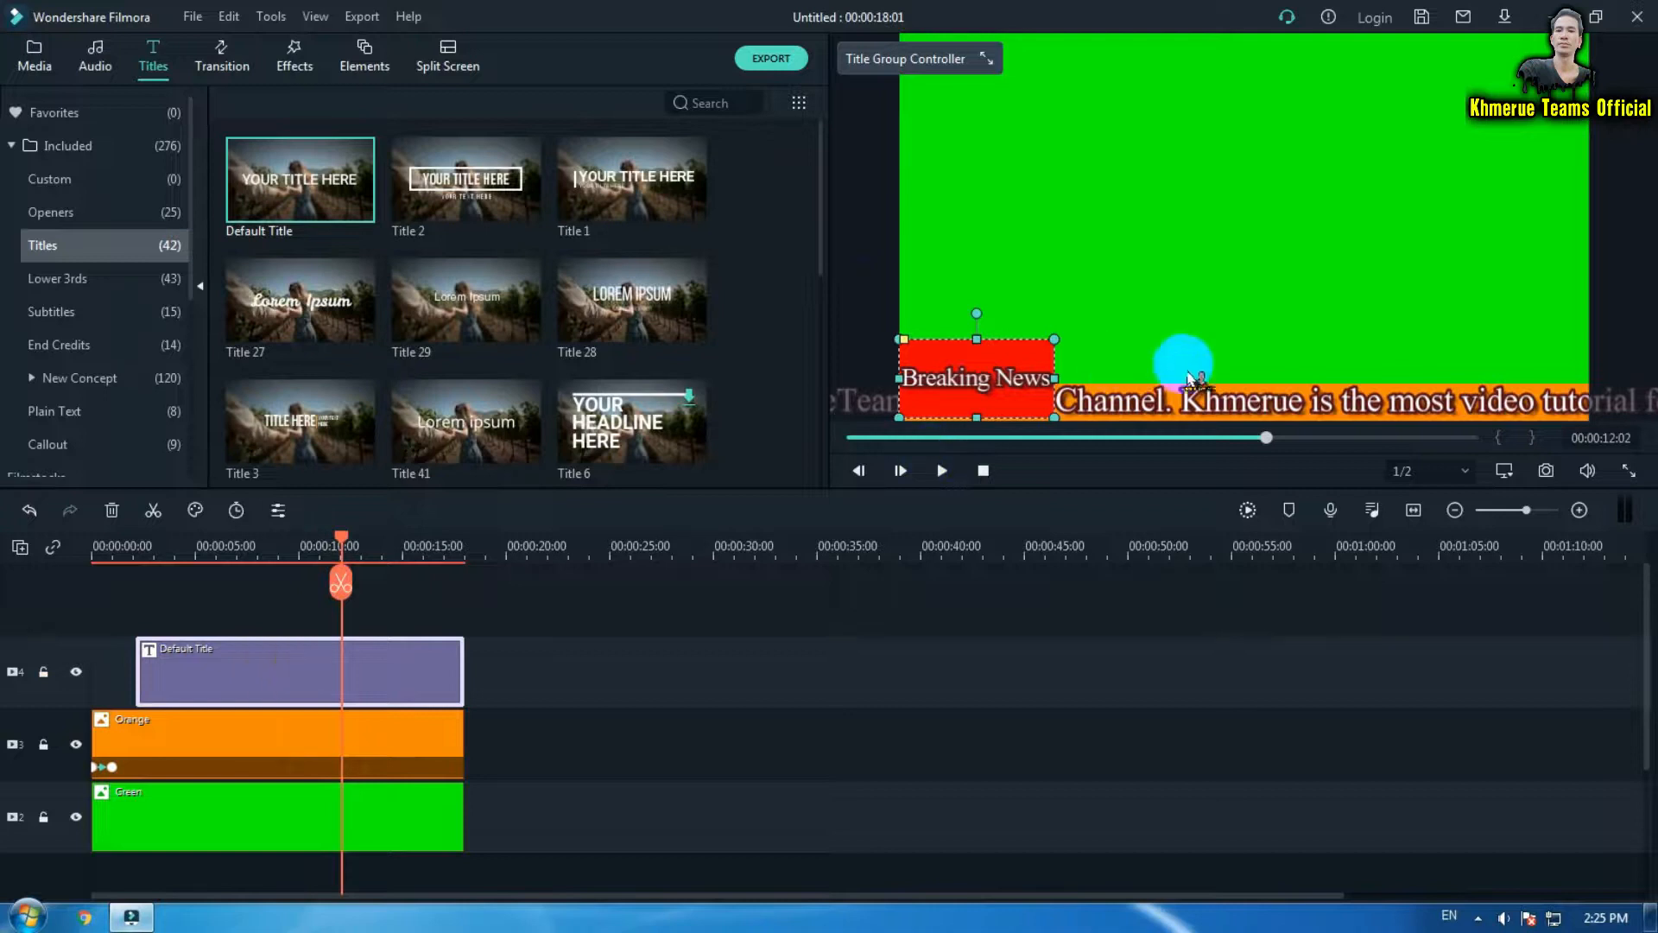
{"action": "double_click", "coordinate": [433, 685]}
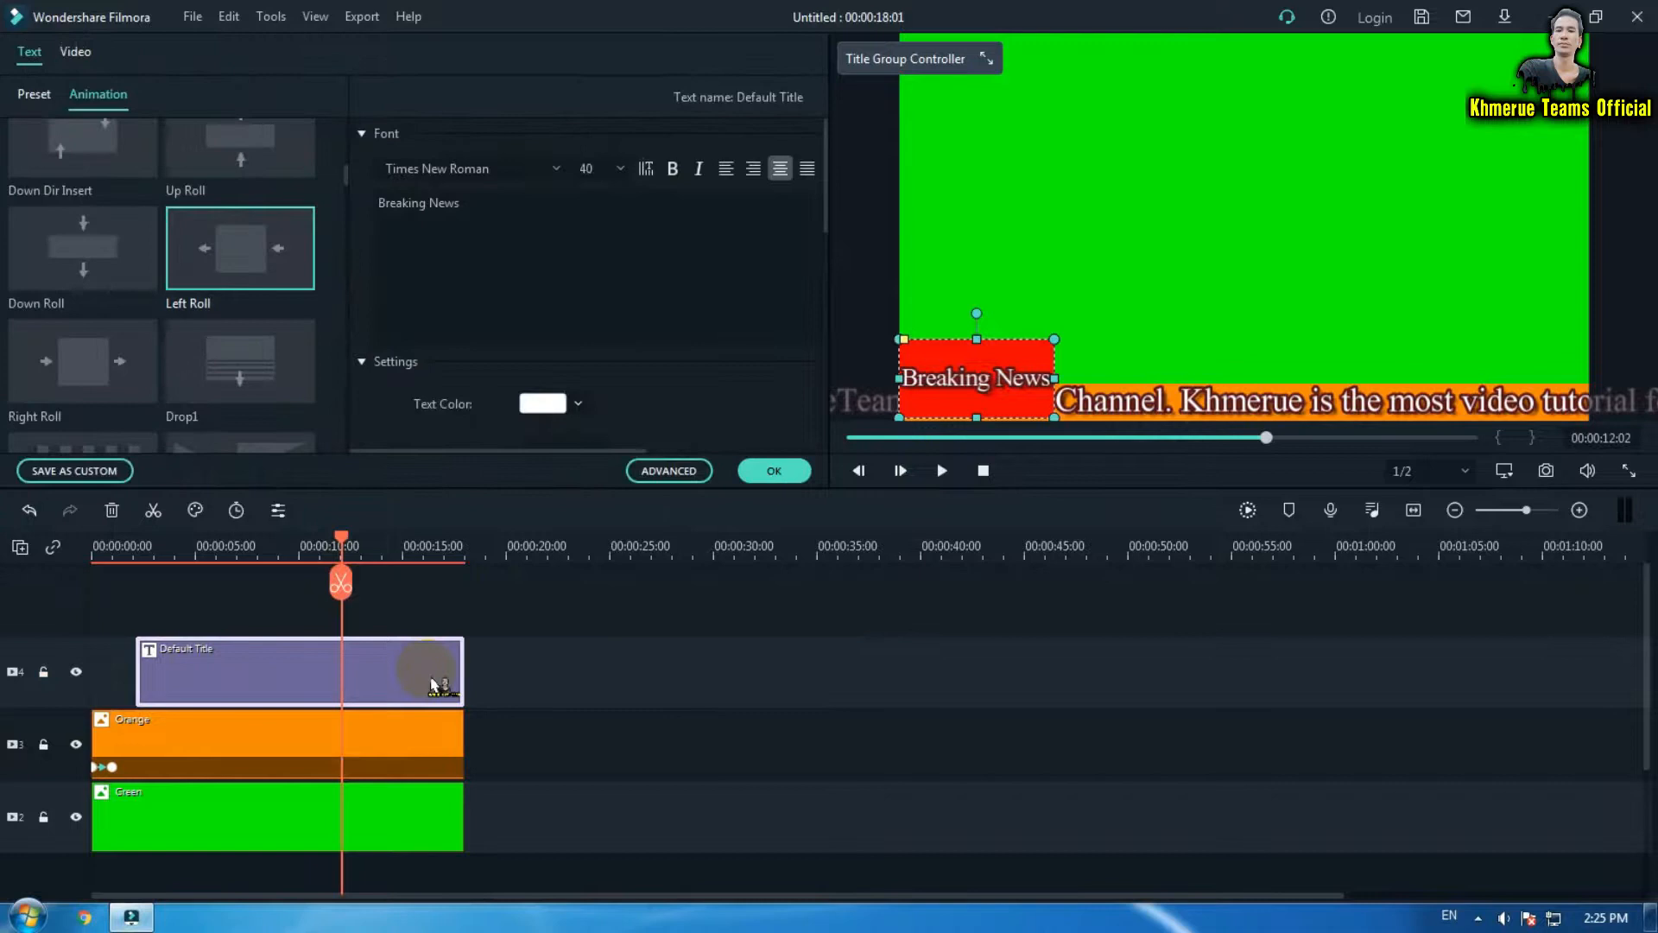
{"action": "left_click", "coordinate": [666, 477]}
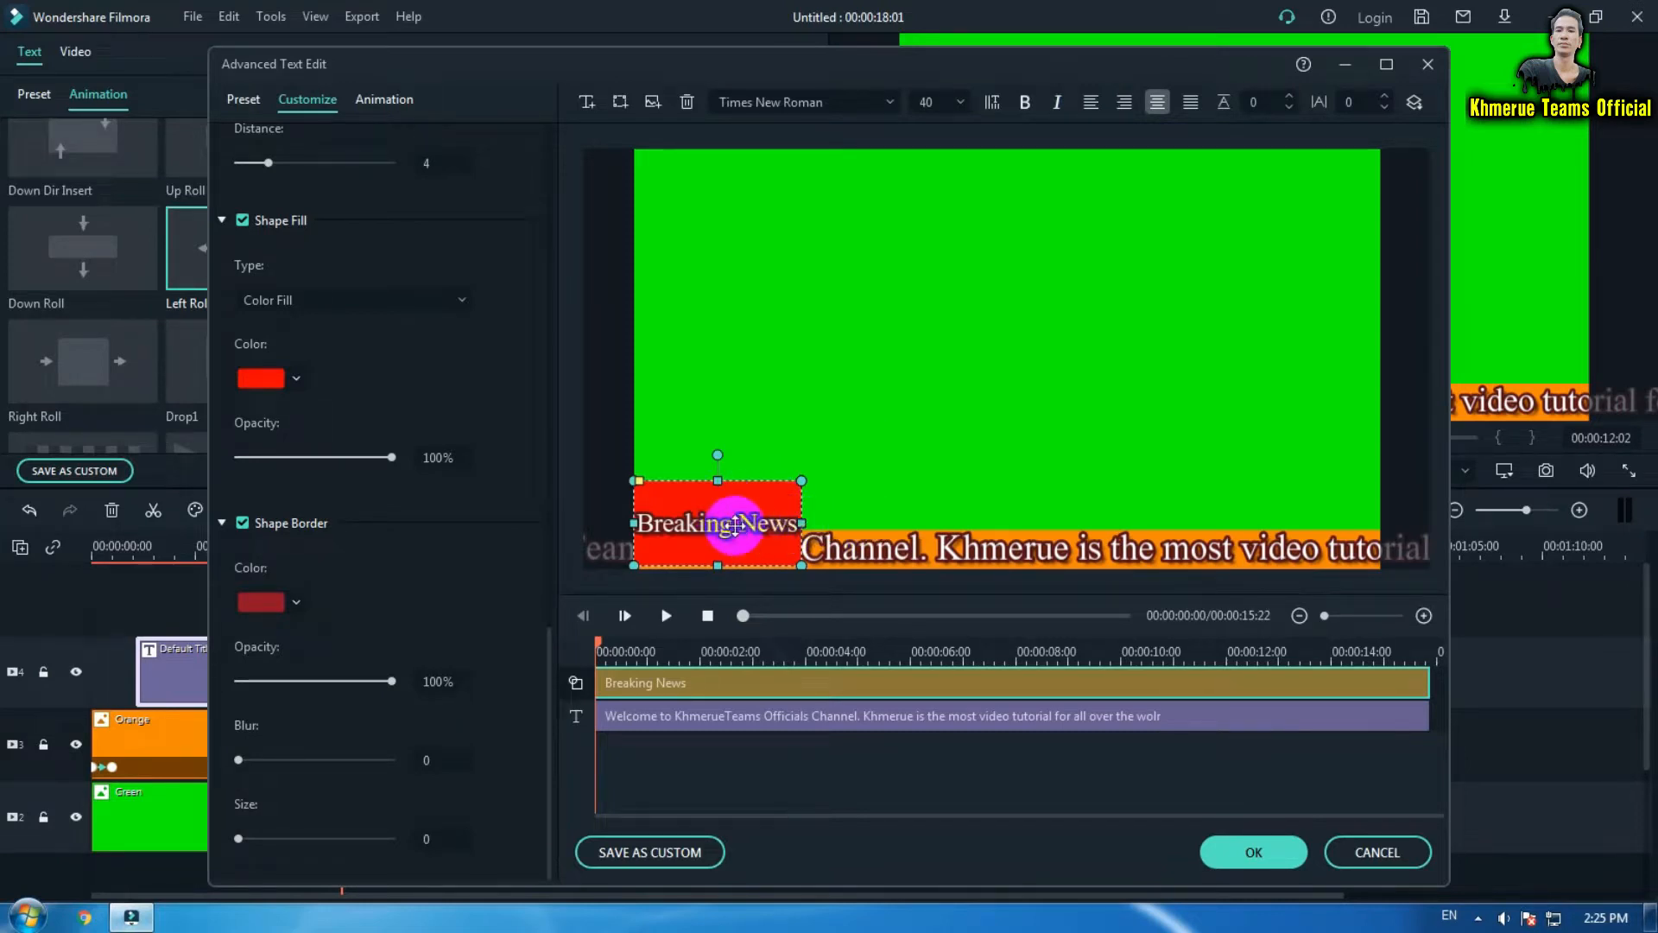
{"action": "left_click", "coordinate": [380, 99]}
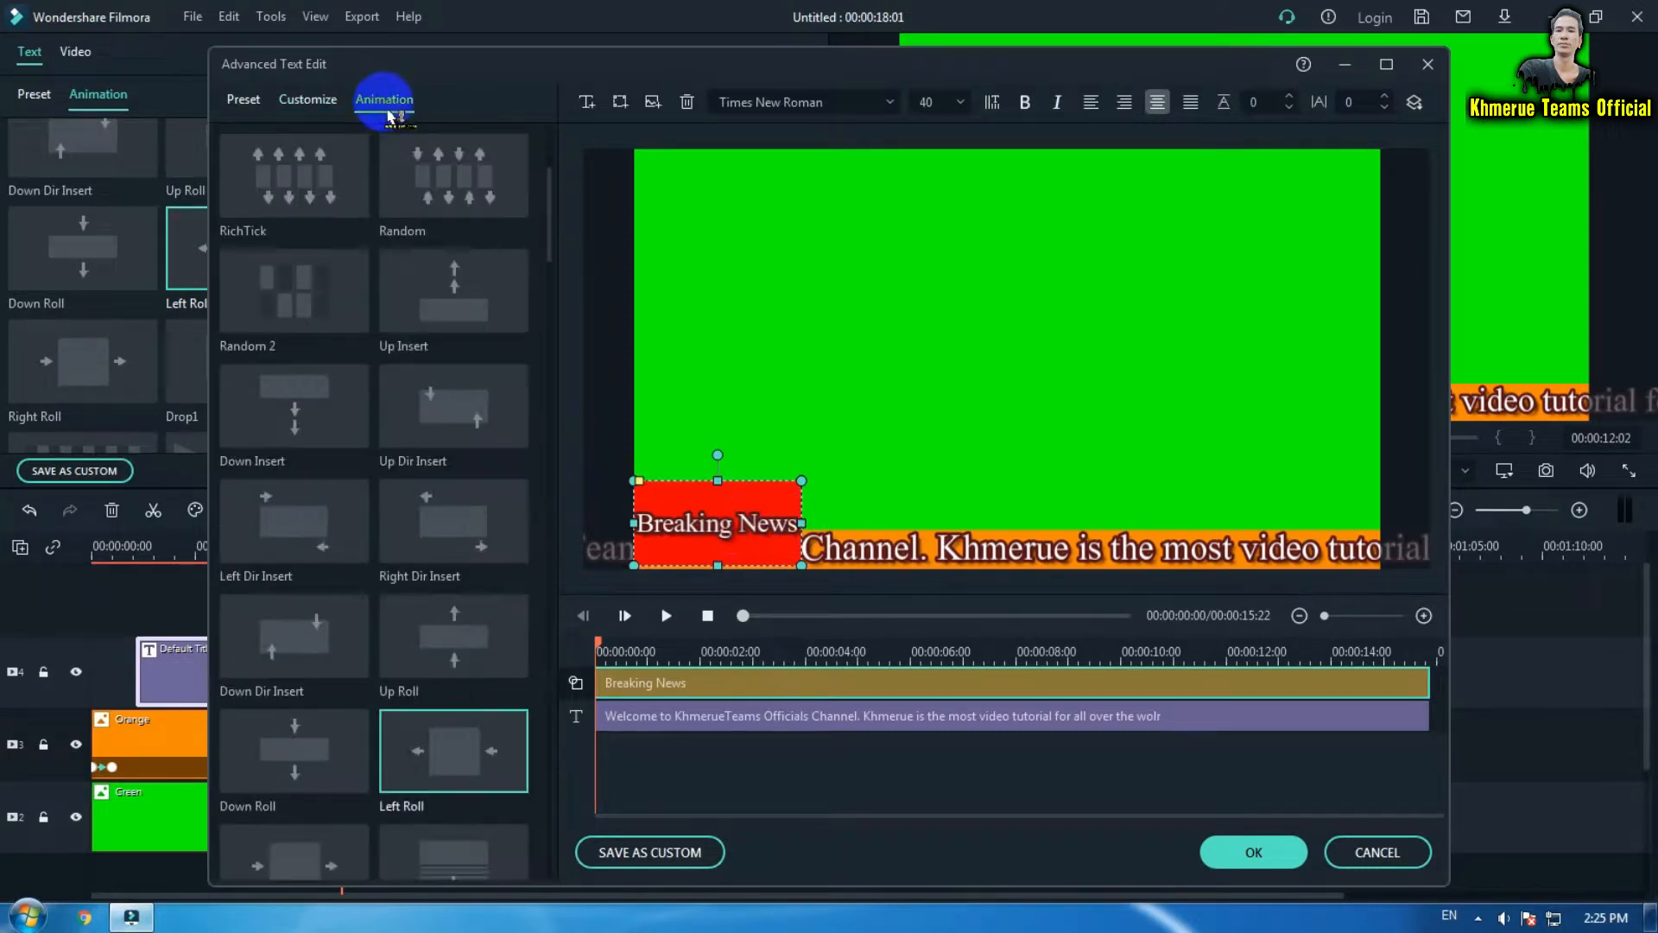
{"action": "double_click", "coordinate": [472, 190]}
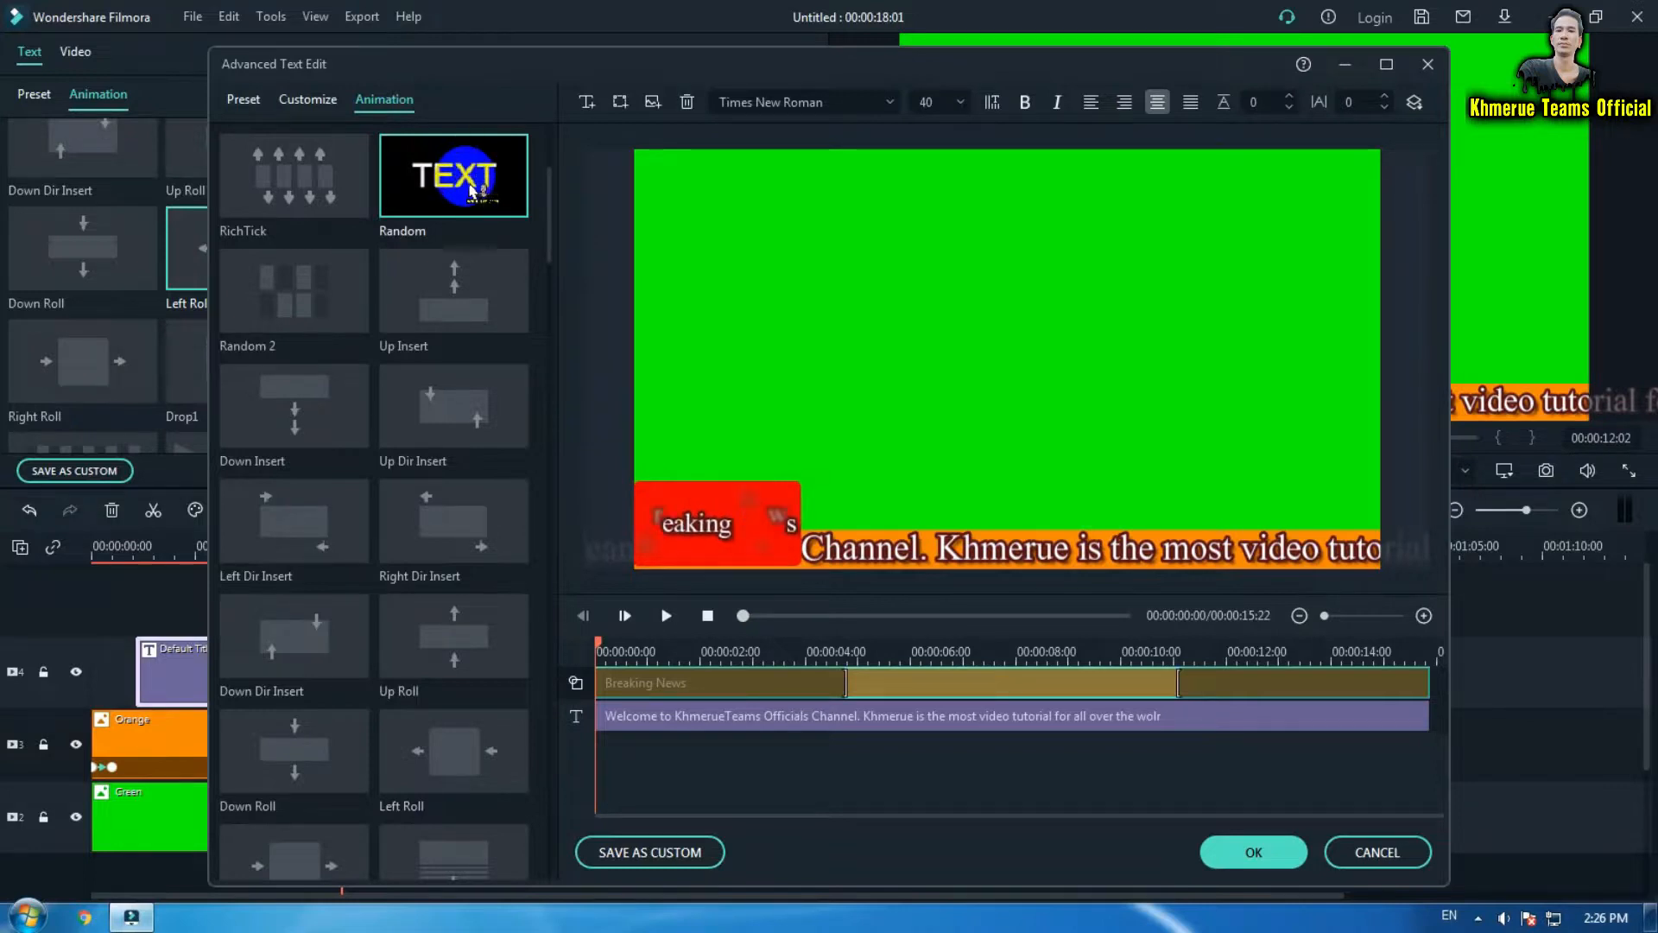
Try shortening the Breaking News animation's intro to 21 frames and starting its outro at 15:11
{"action": "left_click", "coordinate": [735, 523]}
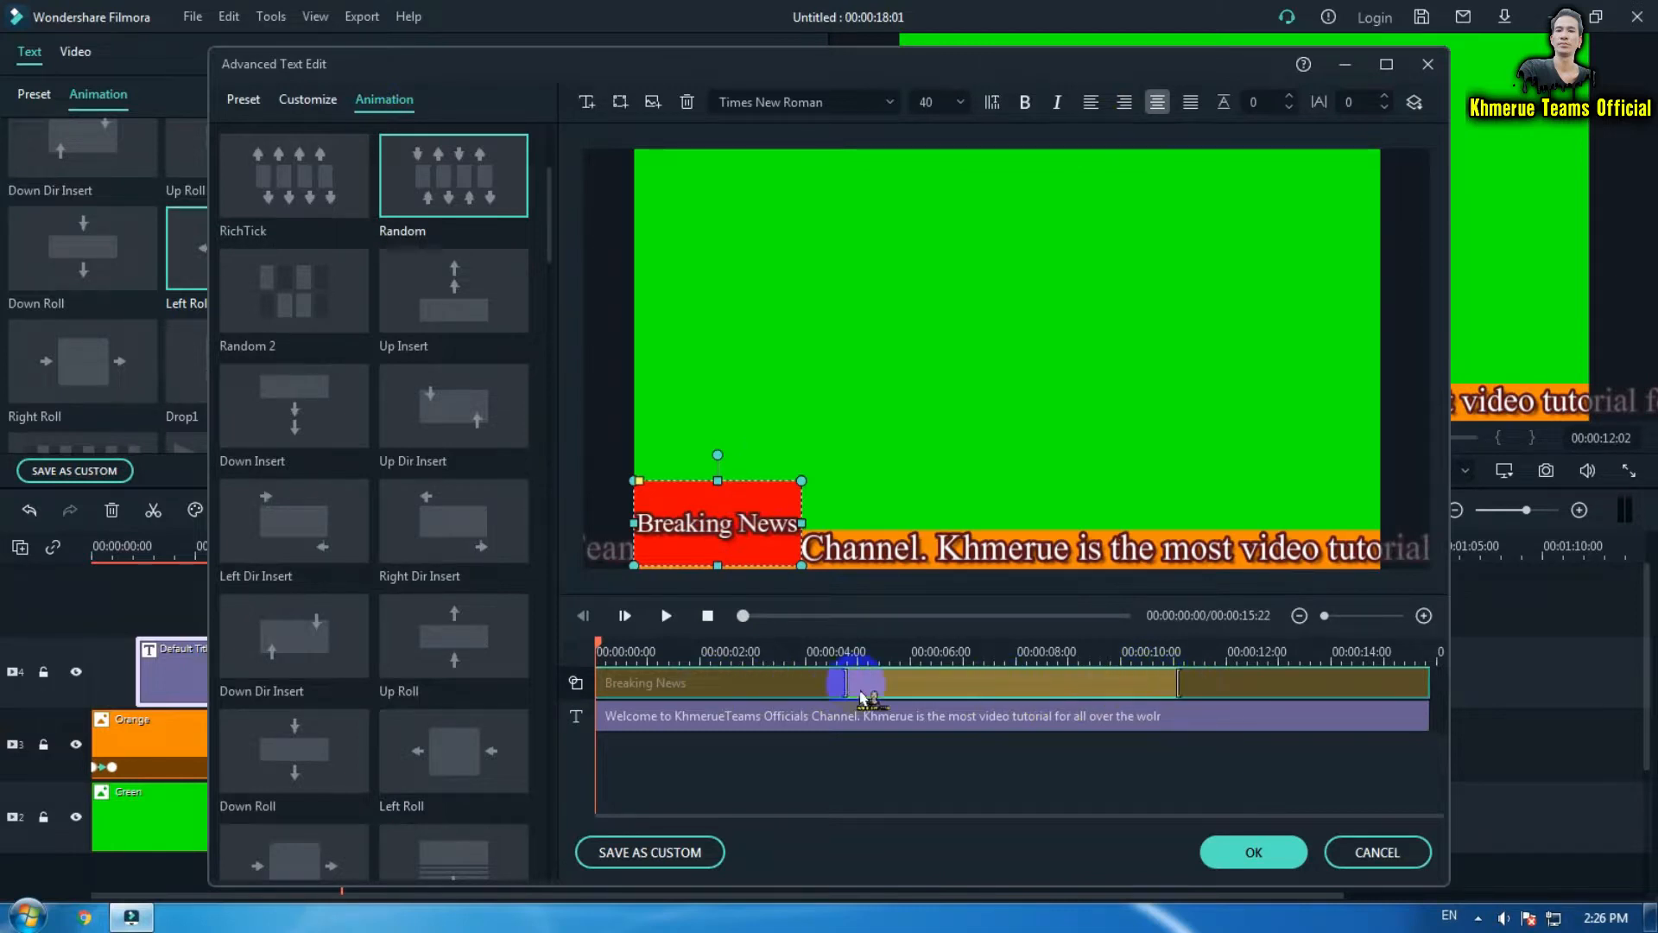
{"action": "left_click_drag", "start_coordinate": [840, 682], "coordinate": [632, 683]}
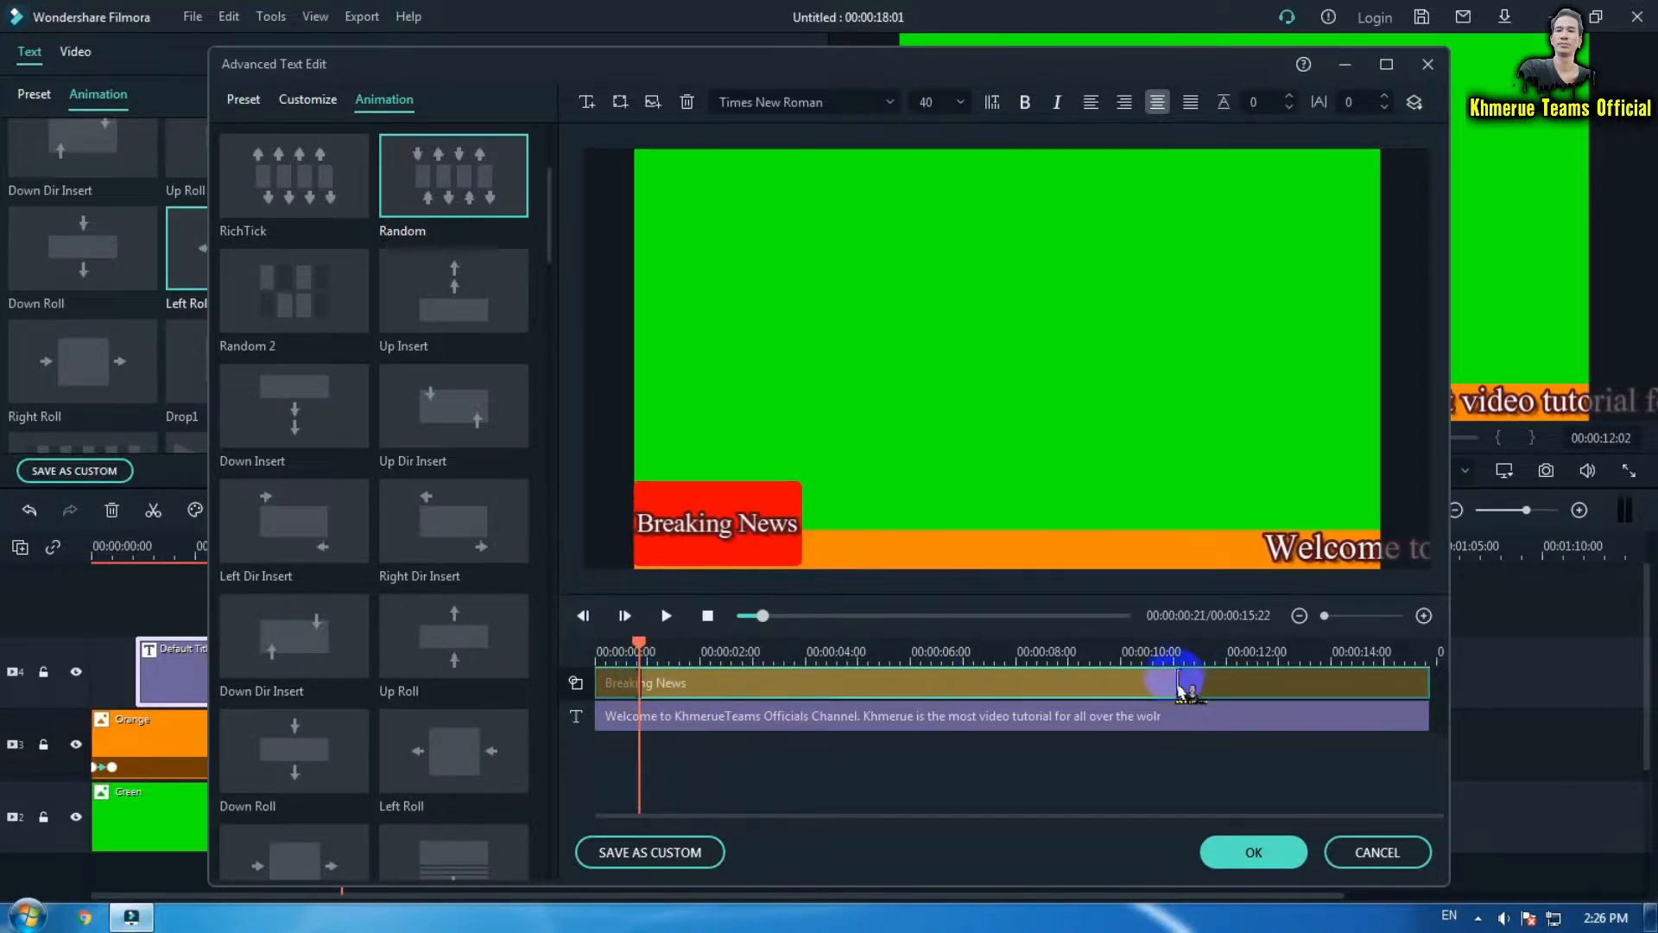
{"action": "left_click_drag", "start_coordinate": [1181, 674], "coordinate": [1406, 674]}
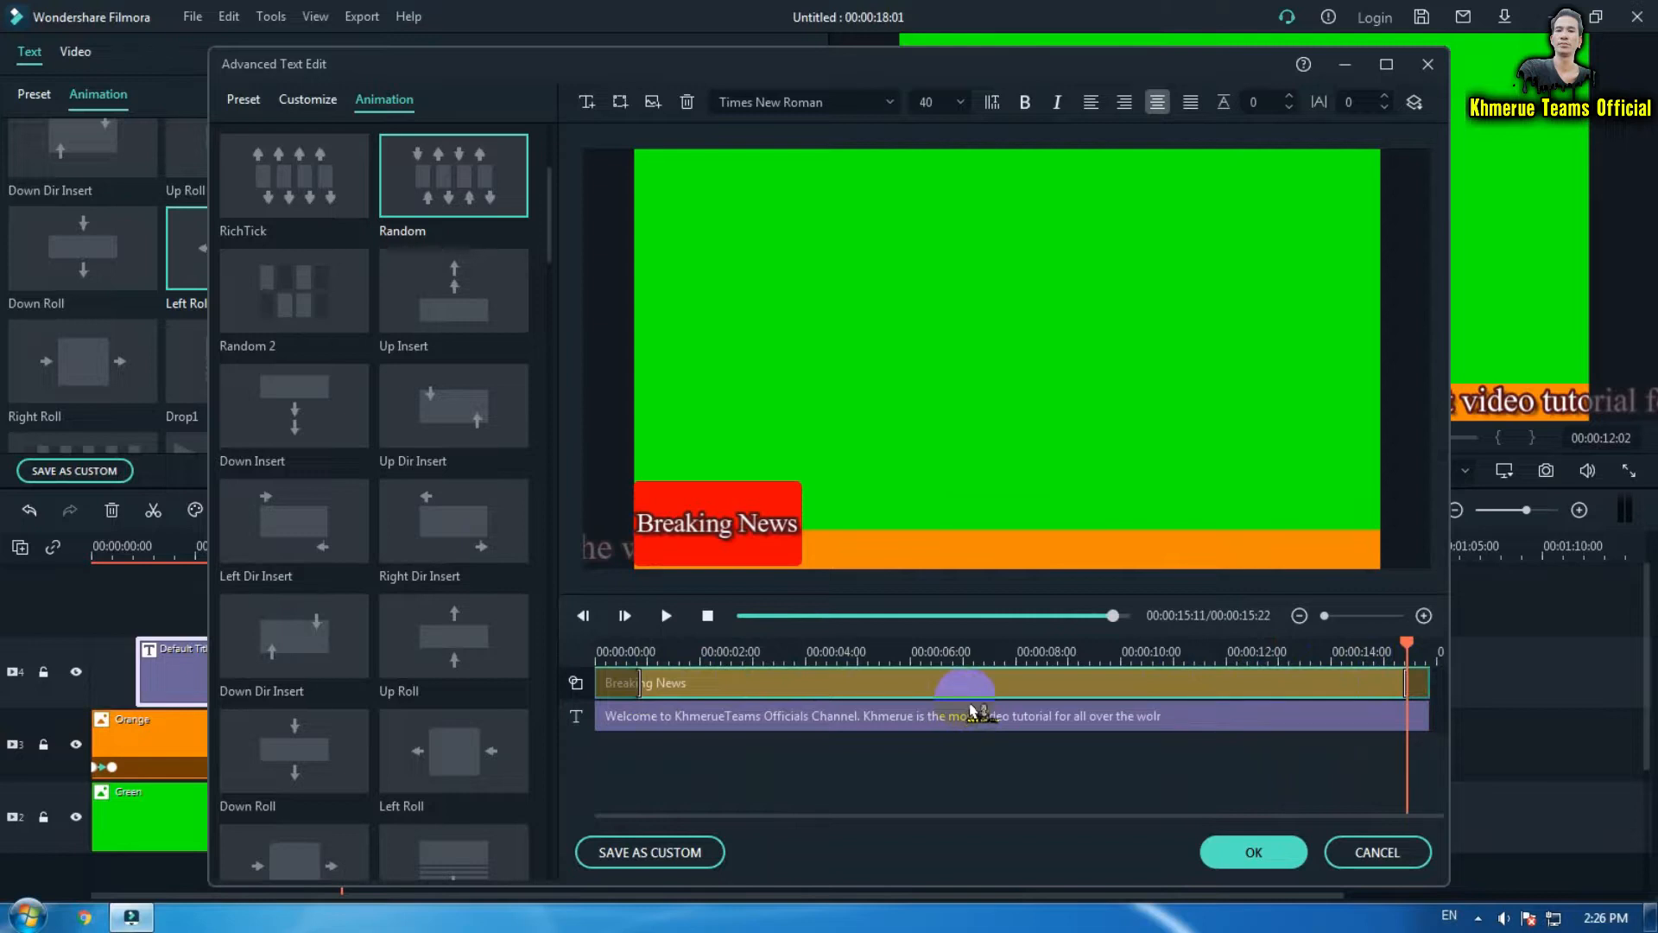
{"action": "key", "text": "ctrl+z"}
{"action": "key", "text": "ctrl+z"}
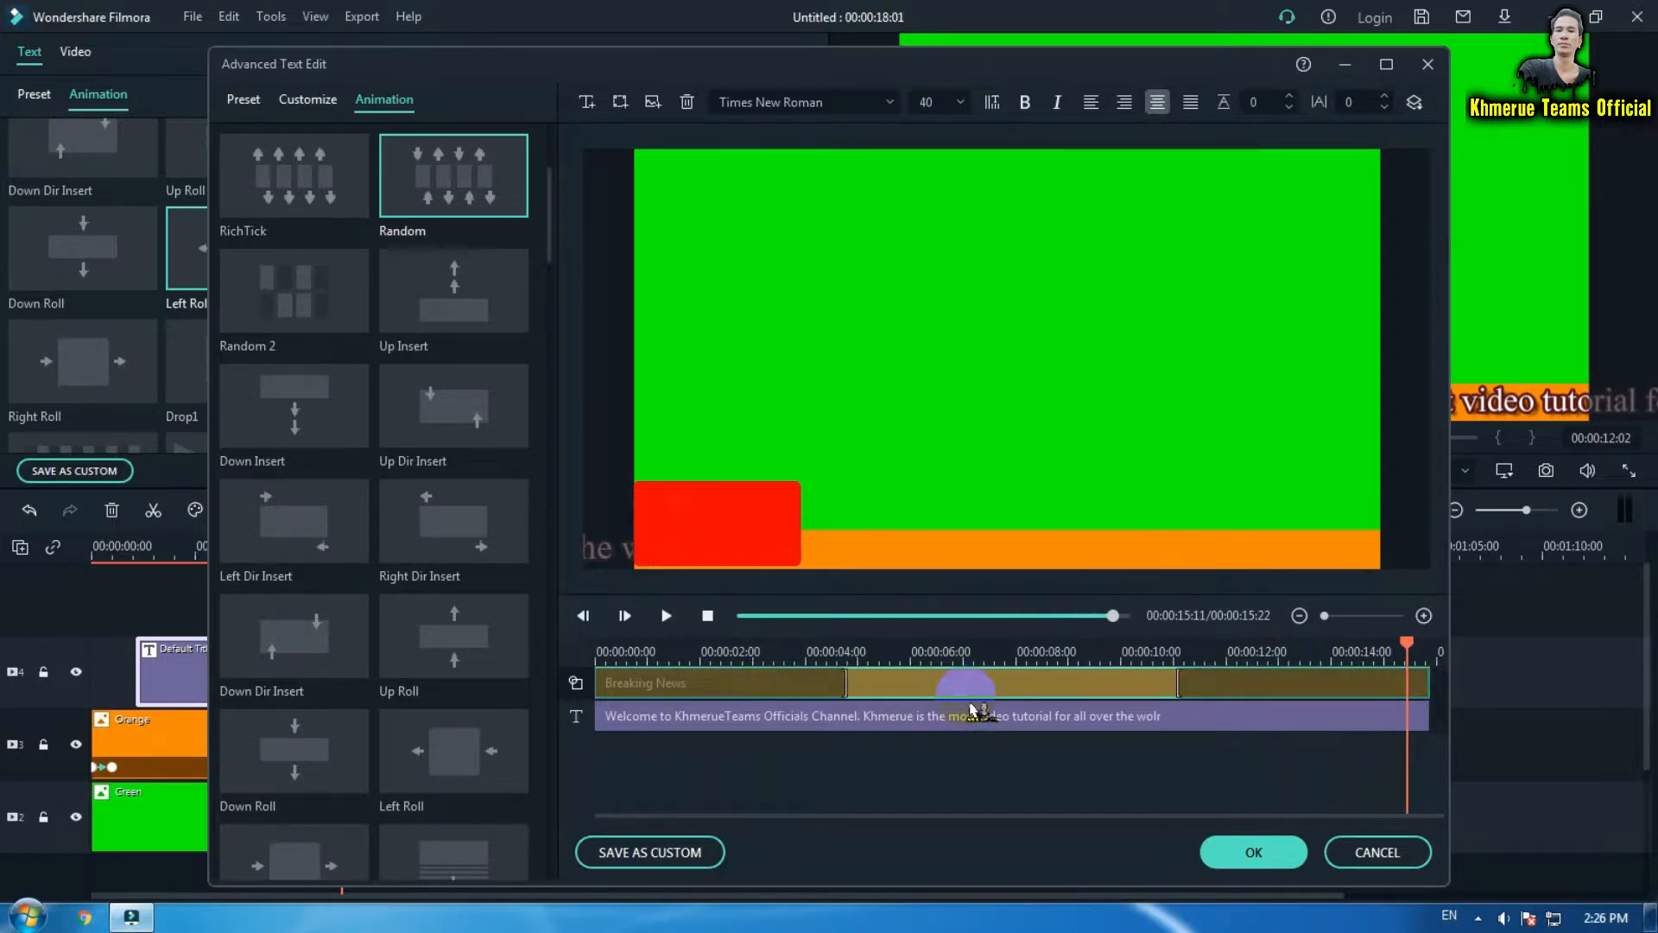
Try ending the Breaking News animation's intro at 2:07, restore its longer intro, and accept the advanced text edits
{"action": "left_click", "coordinate": [760, 523]}
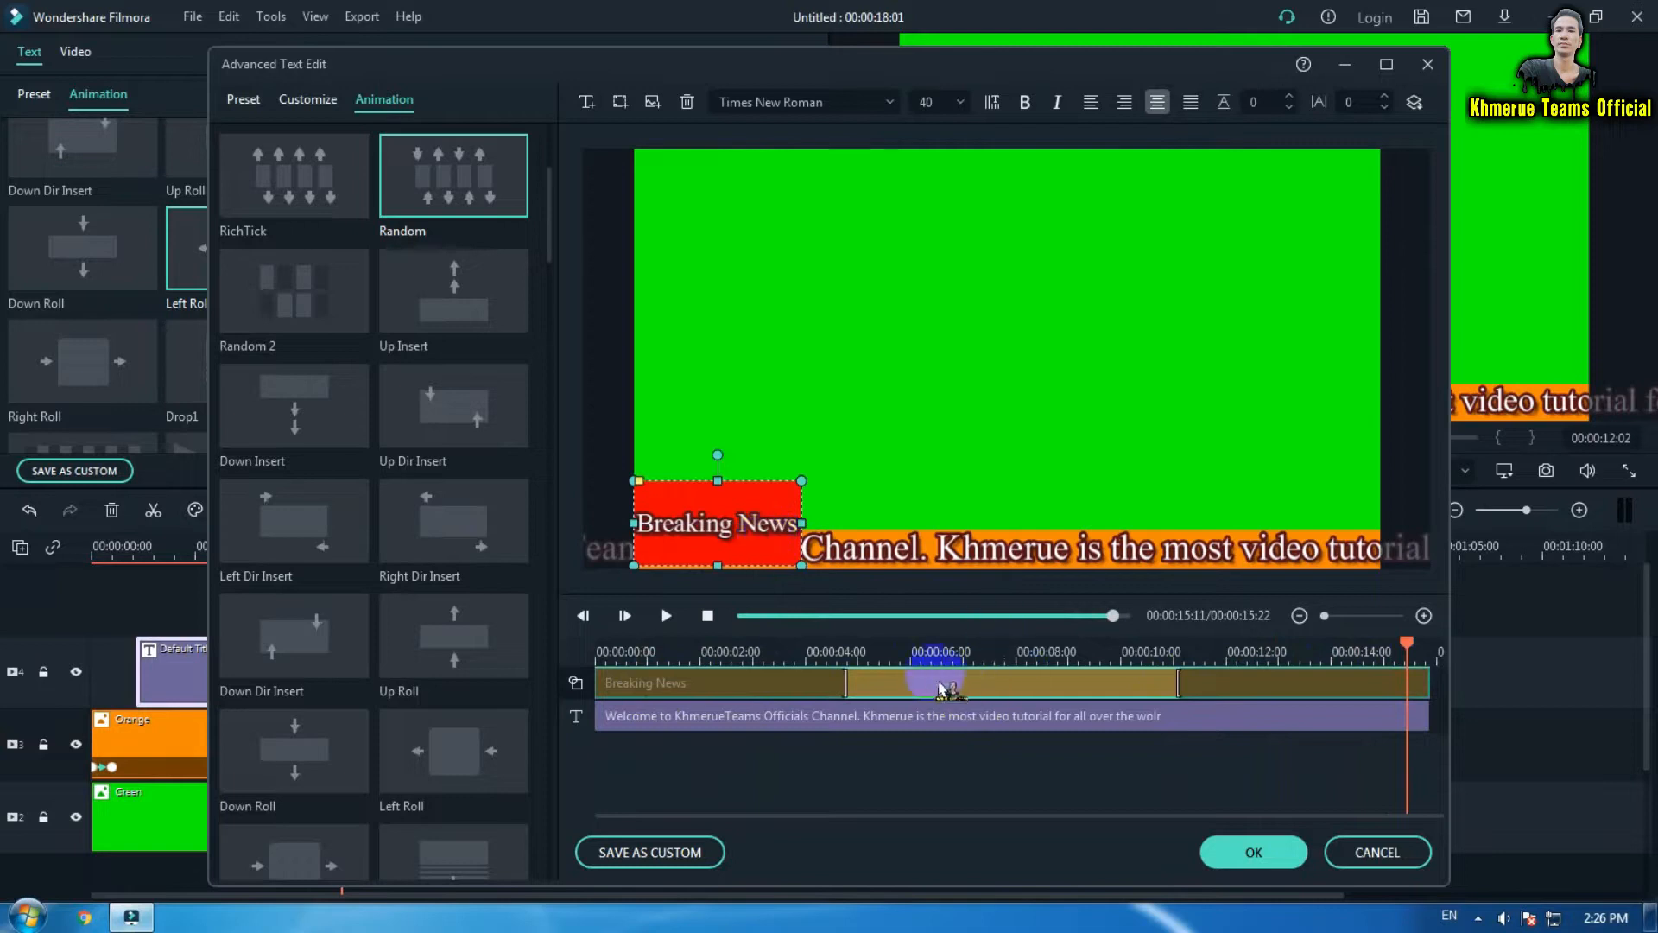
{"action": "left_click_drag", "start_coordinate": [844, 674], "coordinate": [714, 680]}
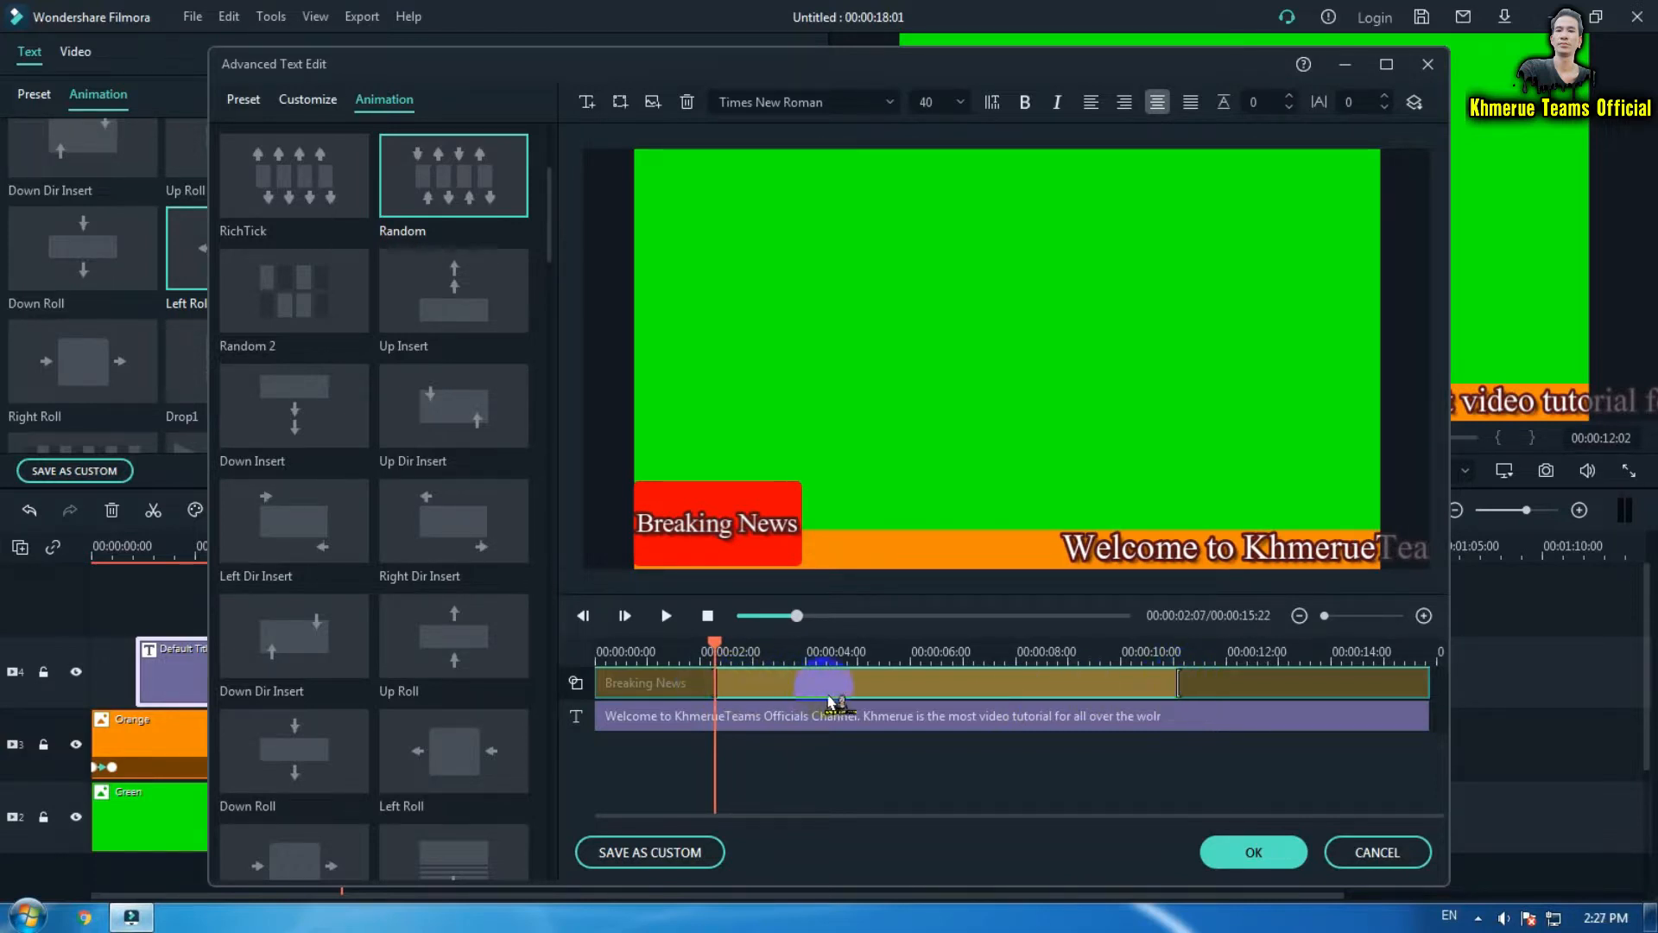
{"action": "left_click_drag", "start_coordinate": [829, 698], "coordinate": [851, 686]}
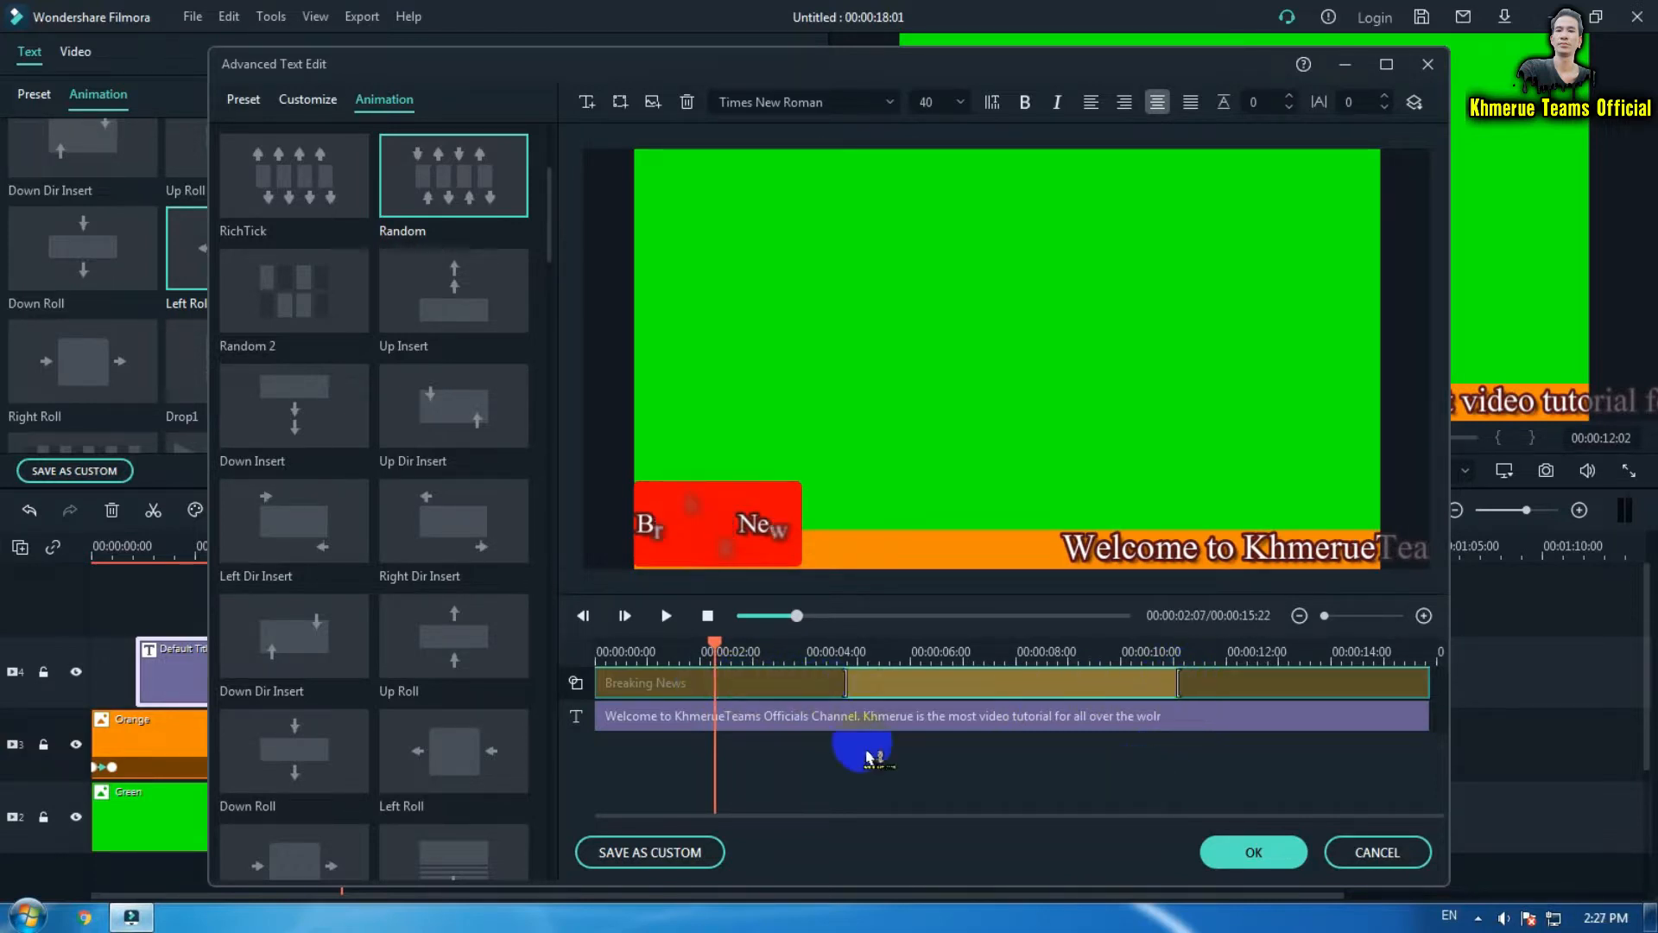
{"action": "left_click", "coordinate": [1252, 853]}
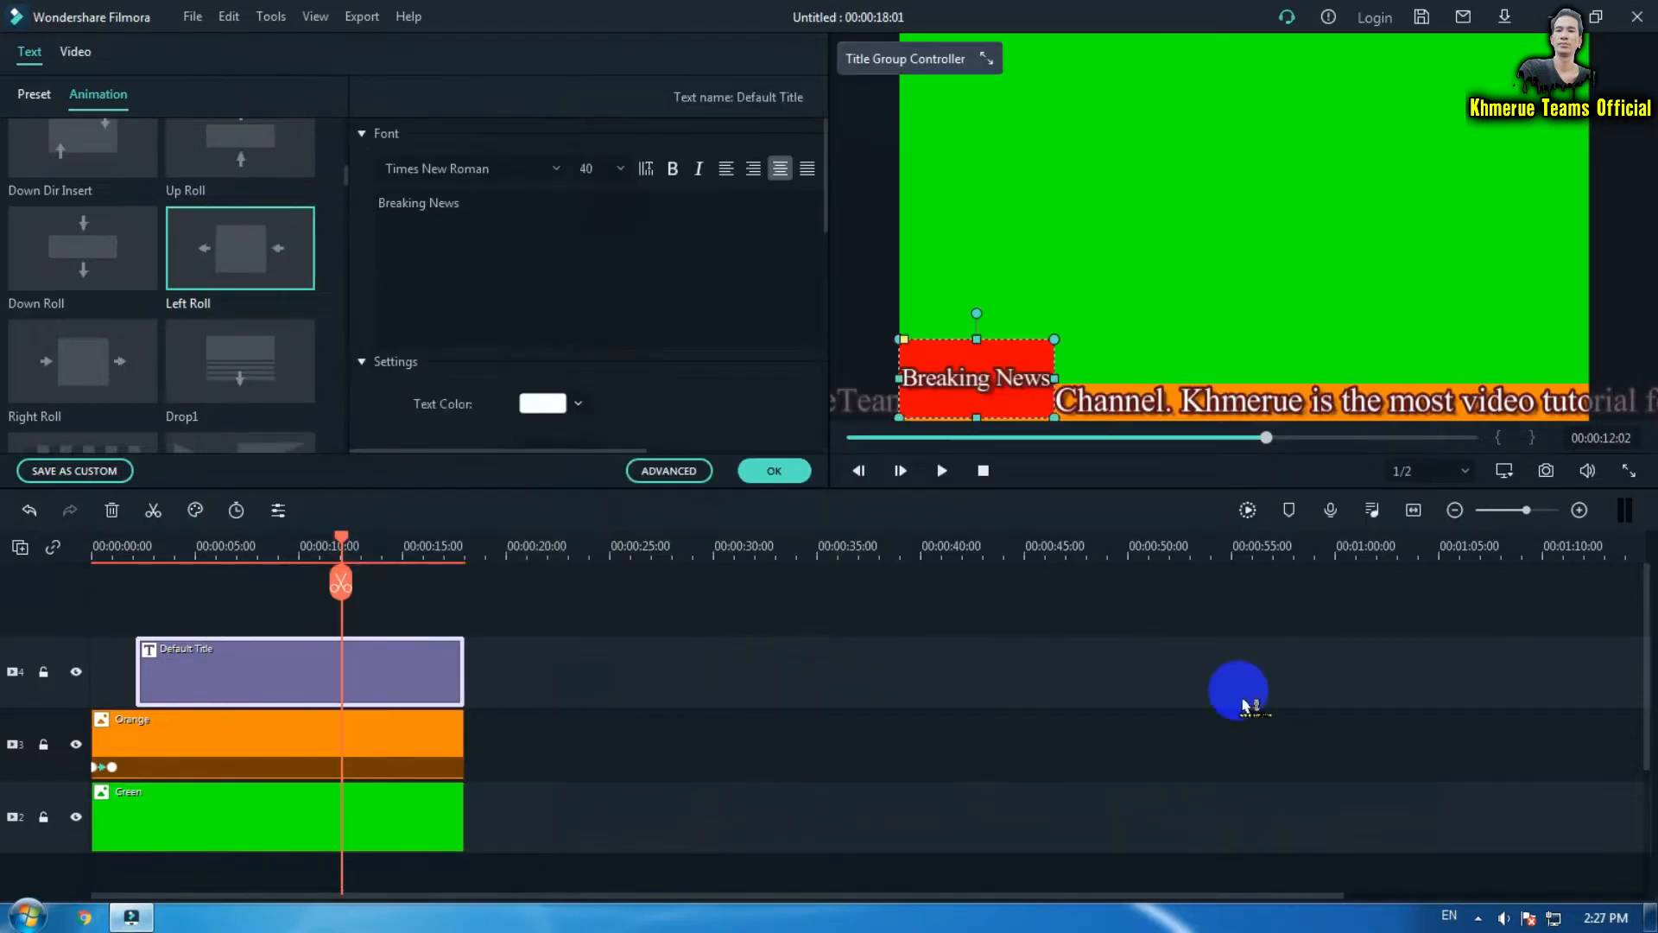
Confirm the title settings and review the banner by playing the timeline from the start and checking it at 13:00 and 11:00
{"action": "key", "text": "Home"}
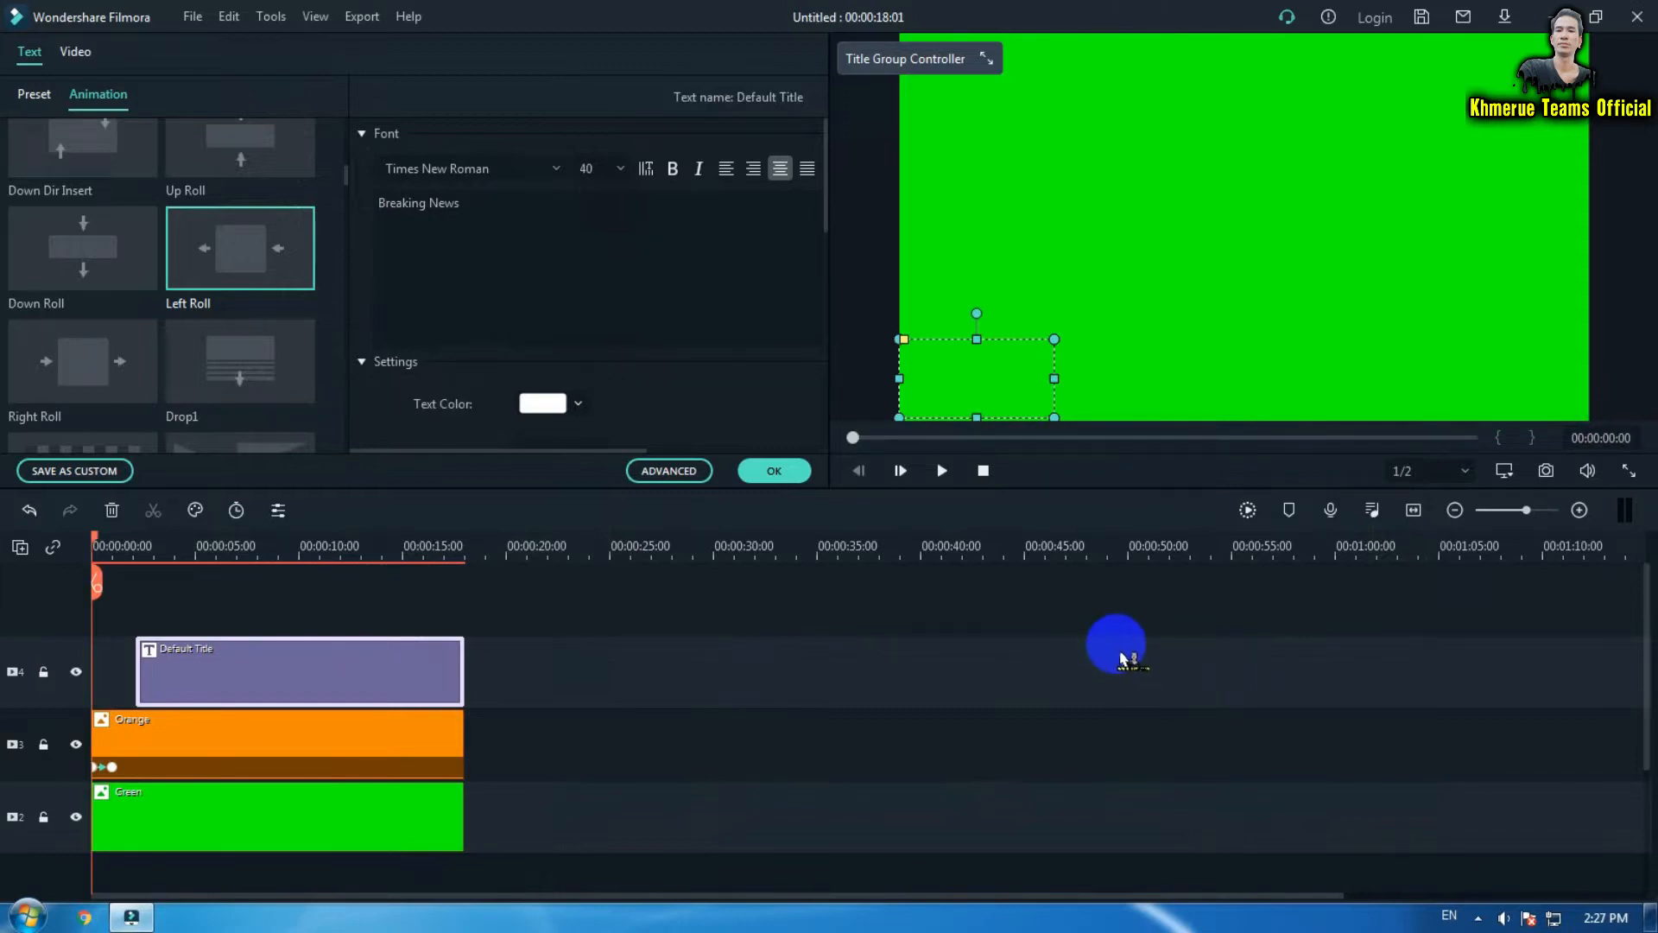
{"action": "left_click", "coordinate": [773, 470]}
{"action": "key", "text": "space"}
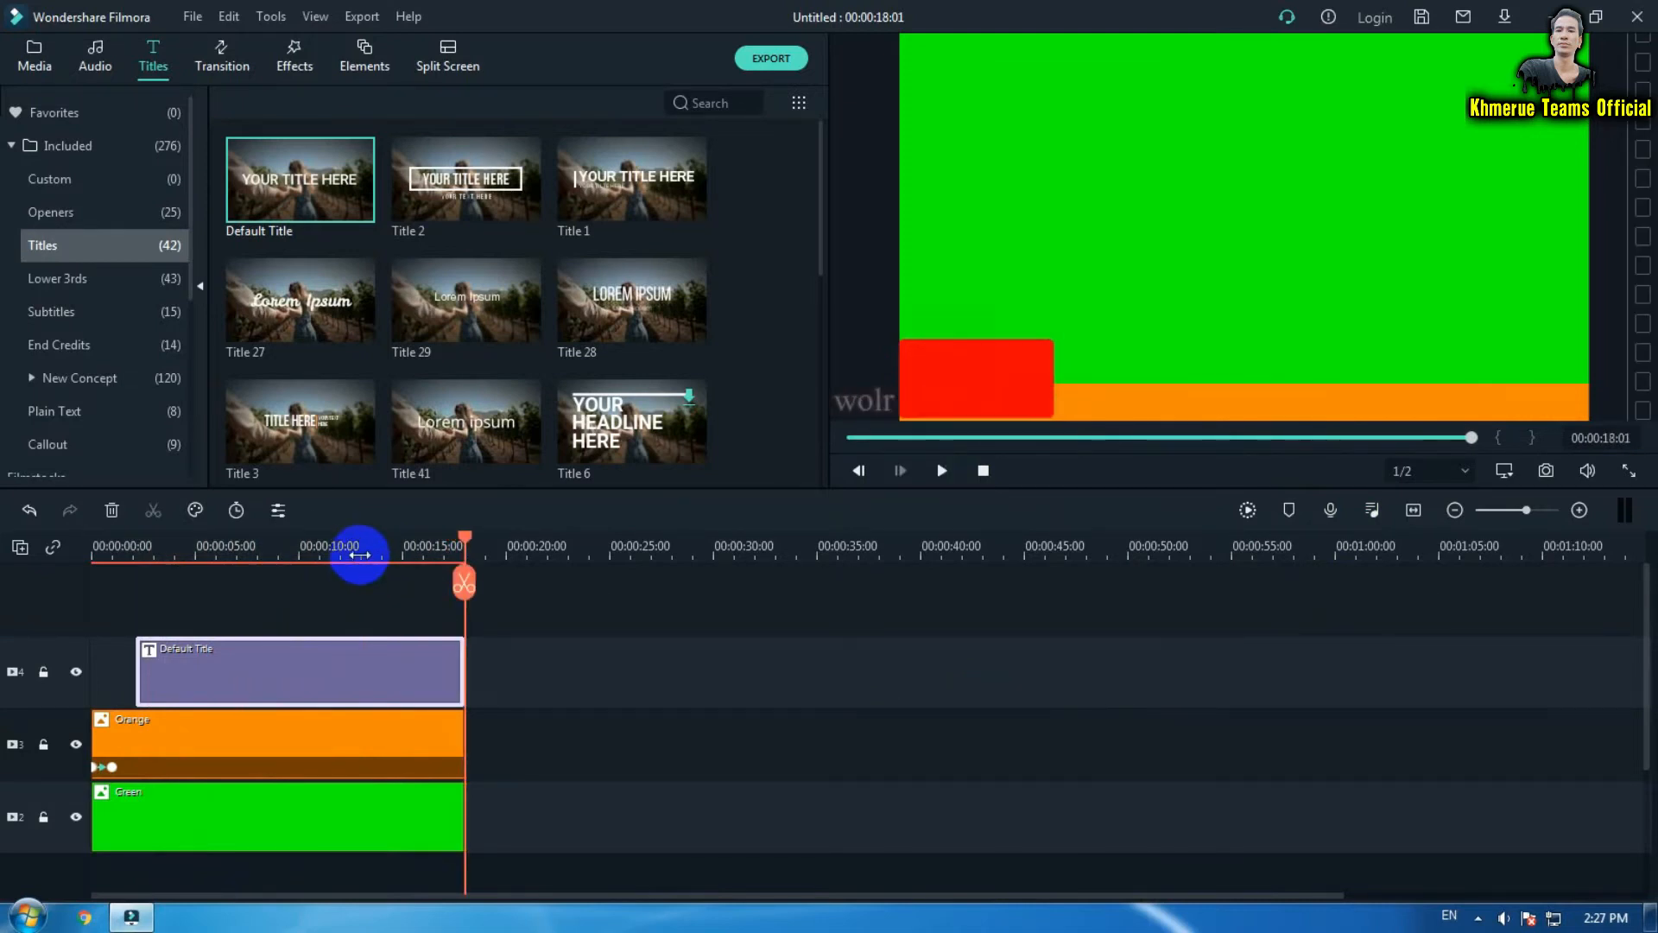
{"action": "left_click", "coordinate": [360, 551]}
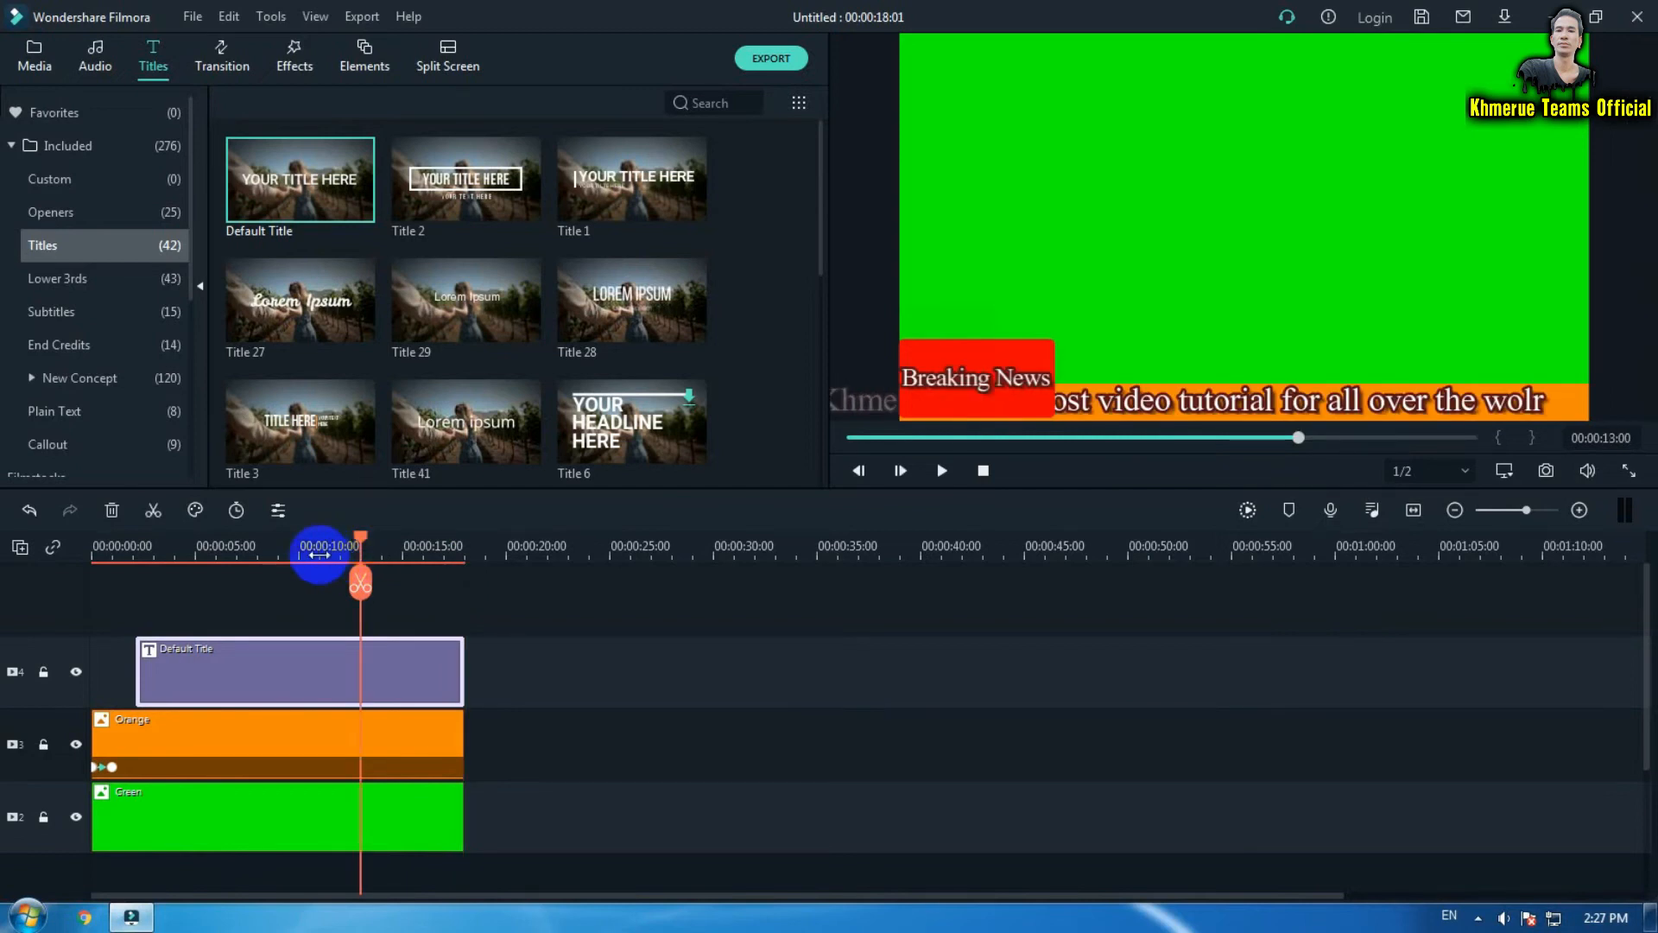
{"action": "left_click", "coordinate": [319, 551]}
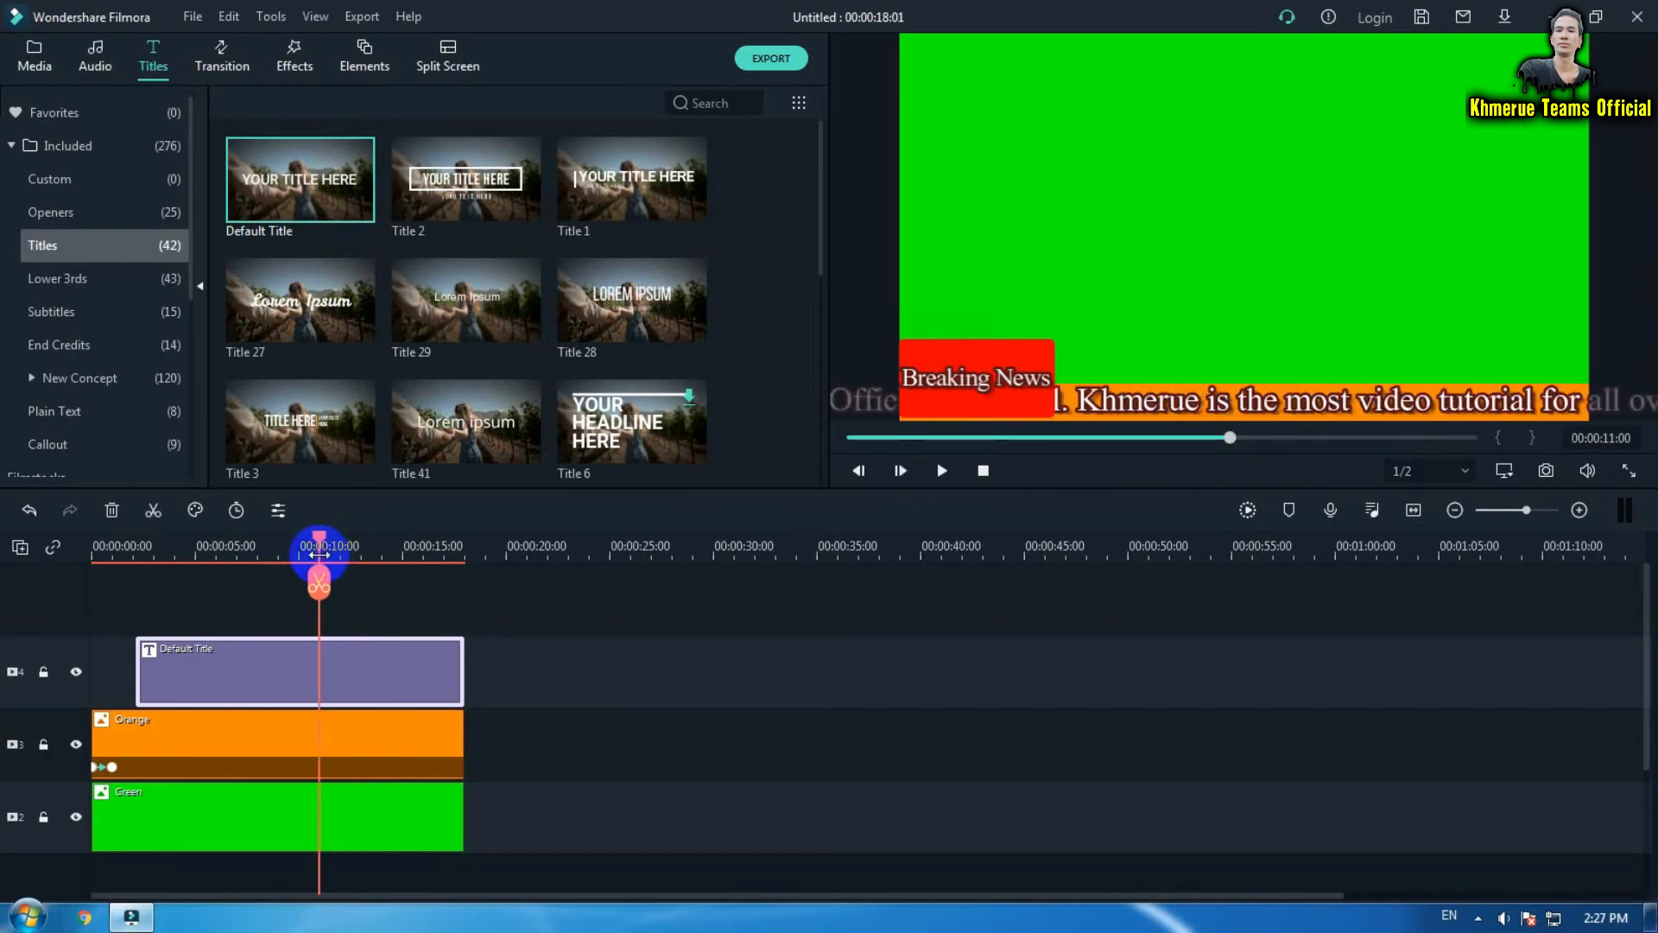